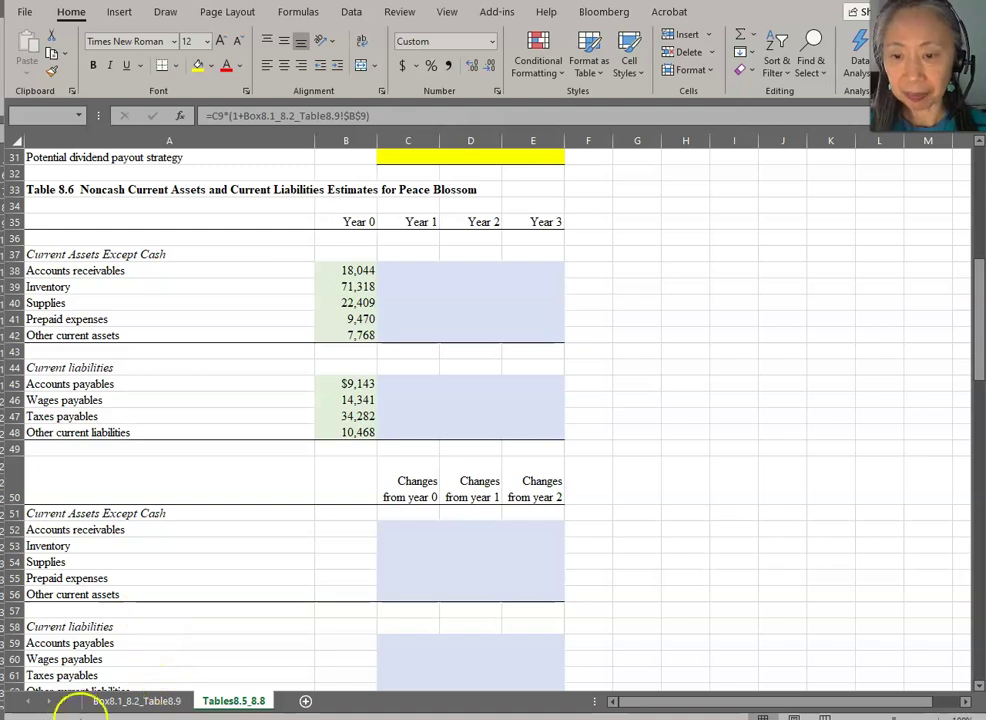
Step: Compare the Box 8.2 growth rate assumptions for current assets and liabilities with the line items in Table 8.6
{"action": "left_click", "coordinate": [115, 705]}
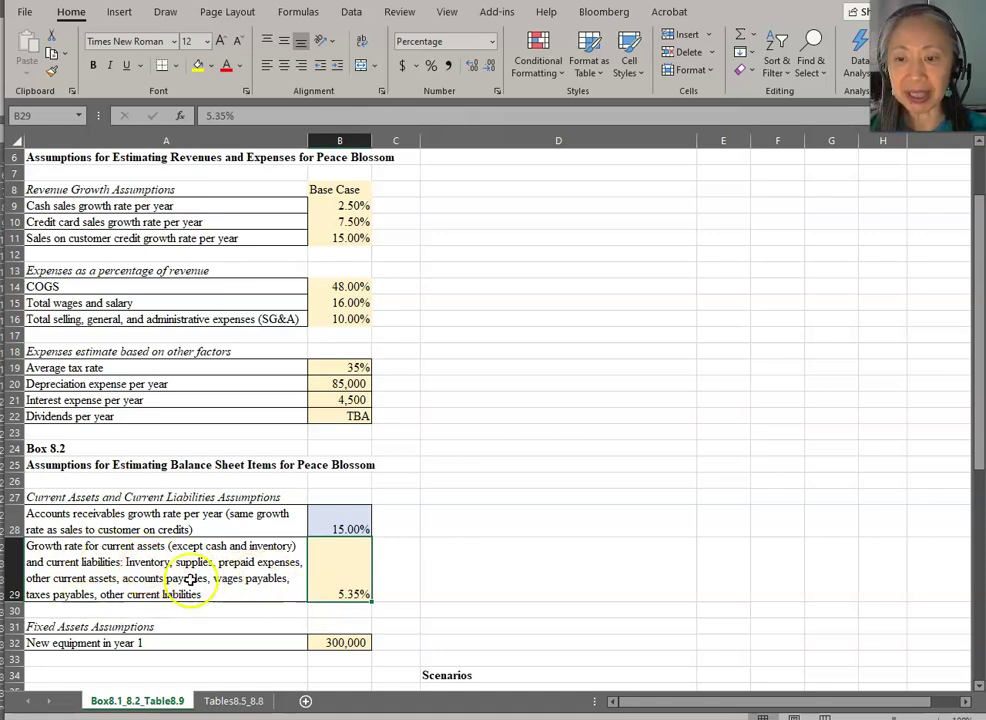
{"action": "left_click", "coordinate": [240, 701]}
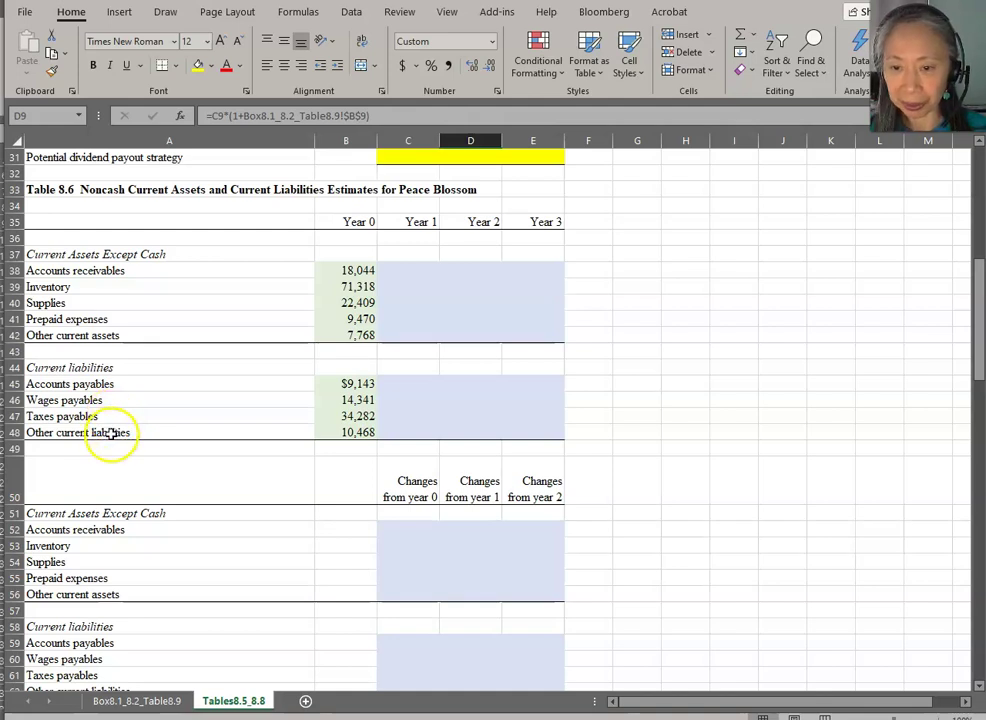
{"action": "left_click", "coordinate": [118, 702]}
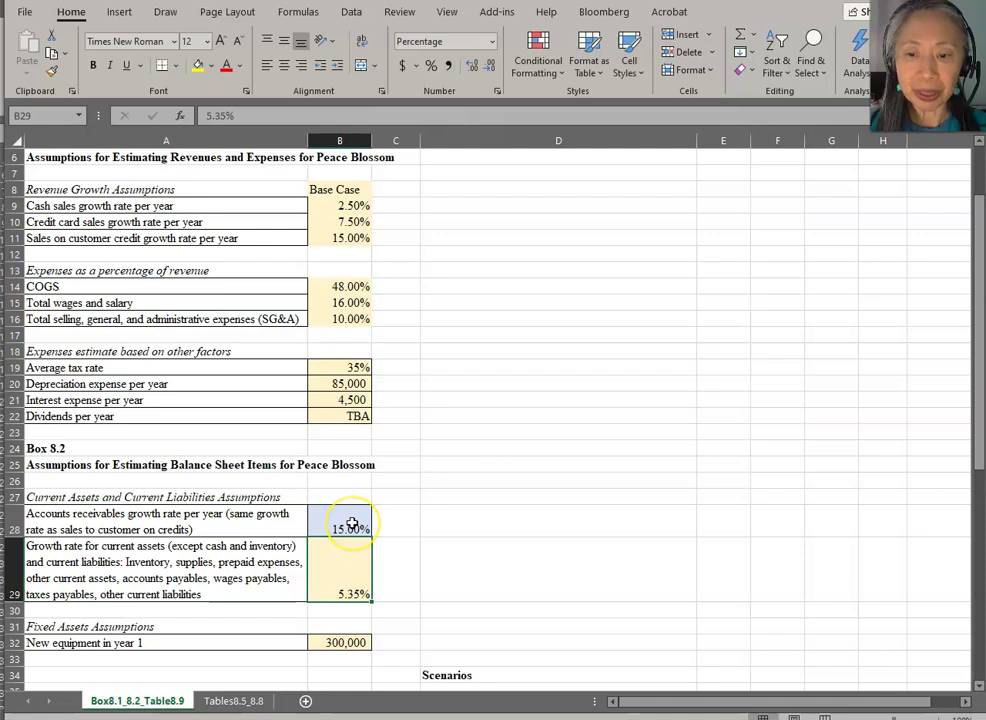
{"action": "left_click", "coordinate": [238, 701]}
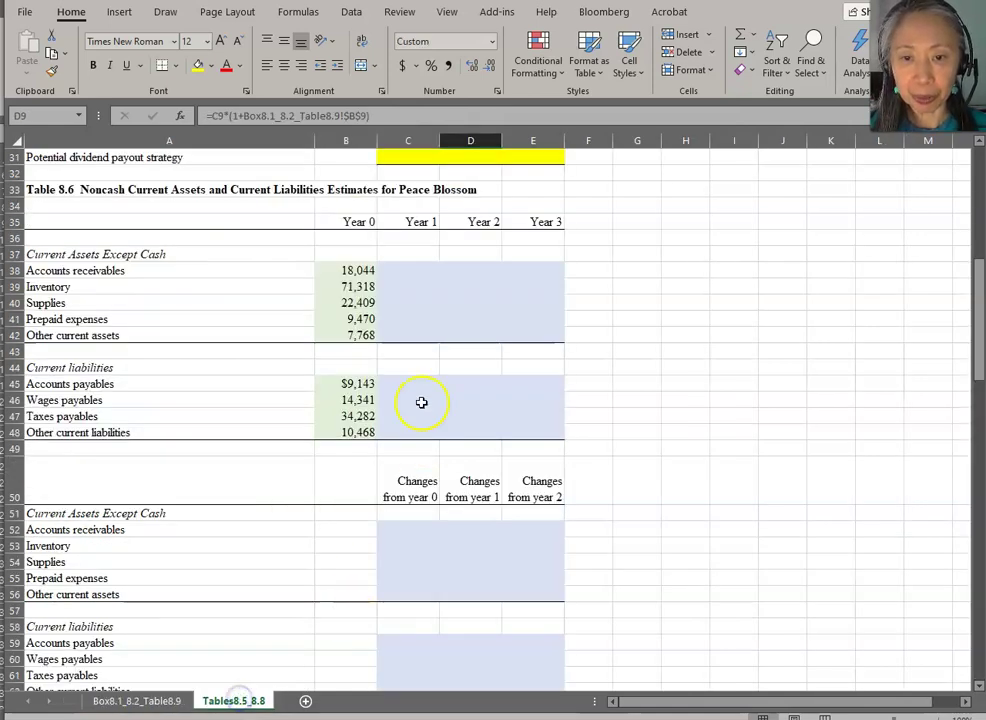
Step: Calculate Year 1 accounts receivables in C38 as B38*(1+Box8.1_8.2_Table8.9!$B$28), using an absolute reference to the growth rate
{"action": "left_click", "coordinate": [402, 271]}
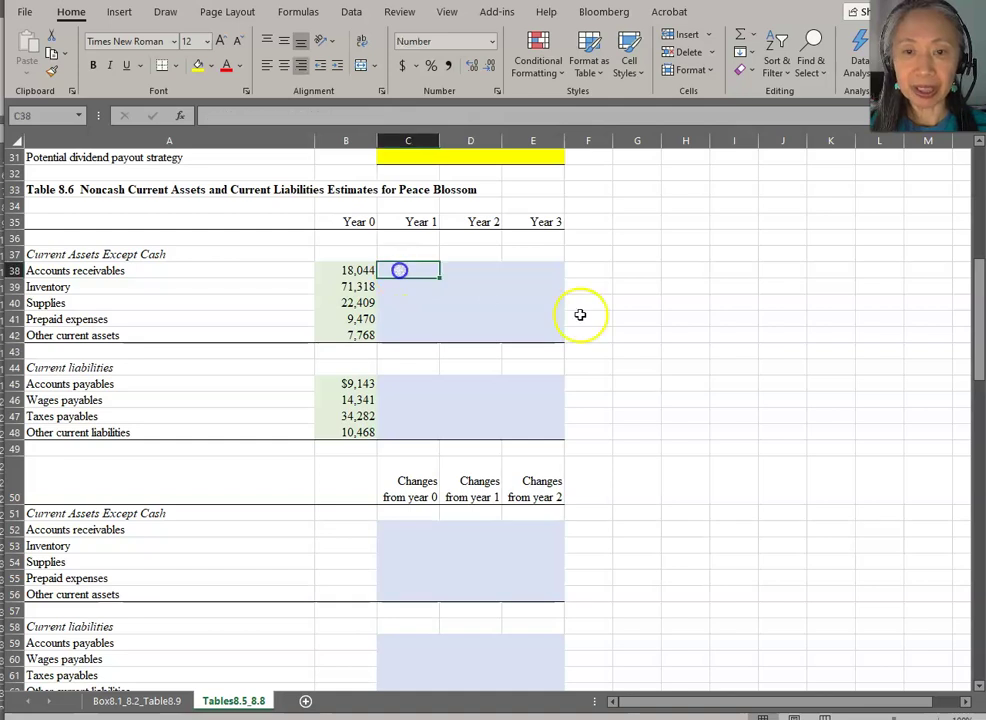
{"action": "type", "text": "="}
{"action": "key", "text": "Left"}
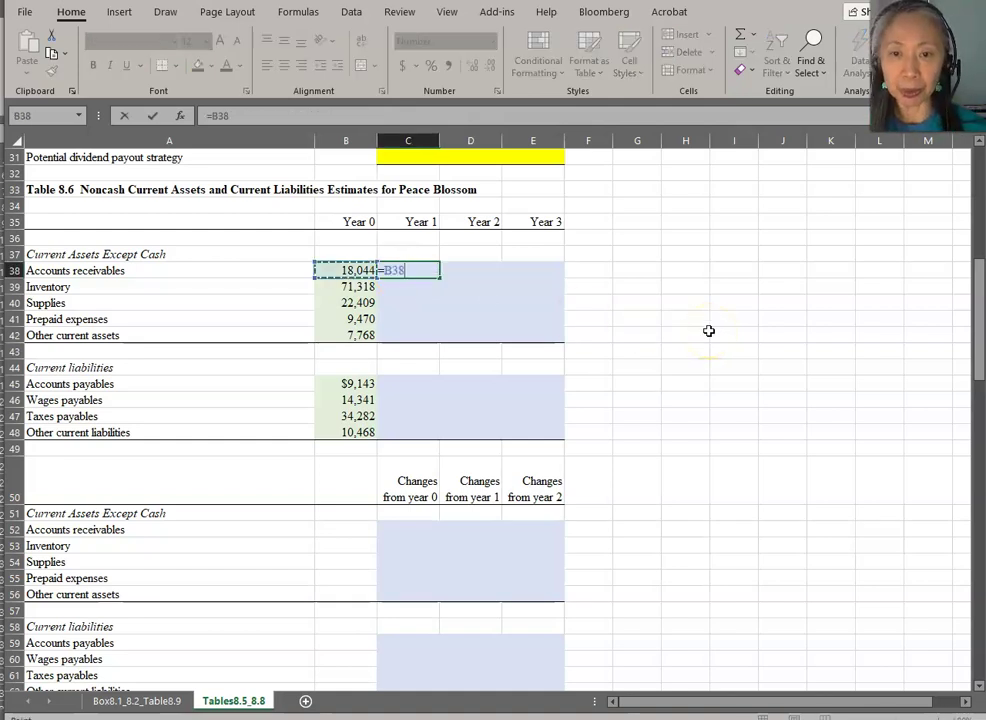
{"action": "type", "text": "*(1+"}
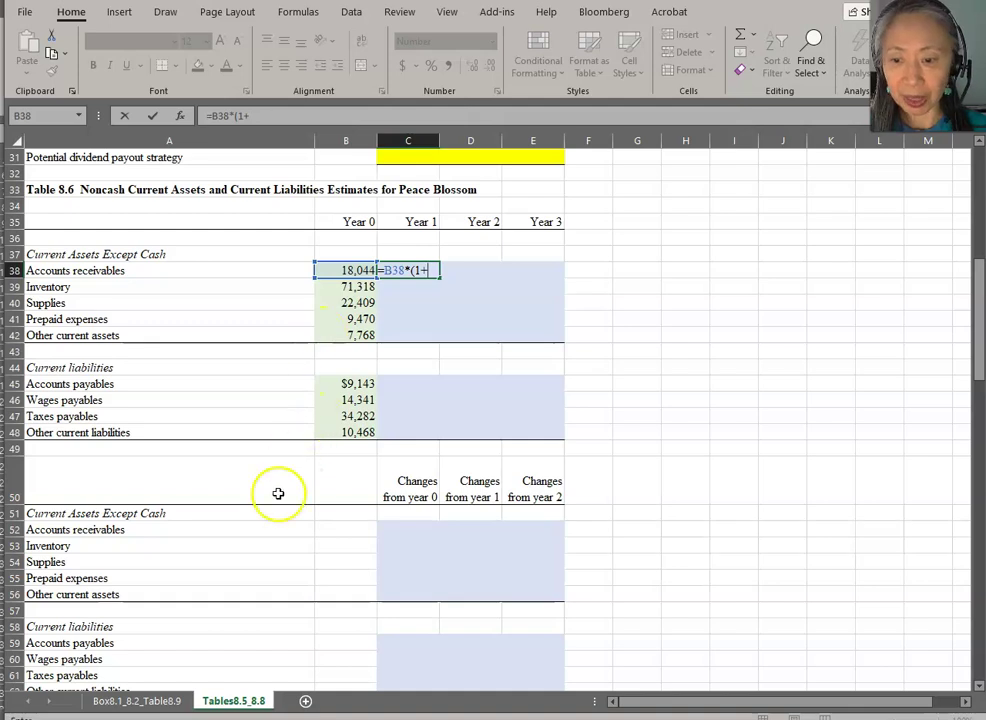
{"action": "left_click", "coordinate": [170, 705]}
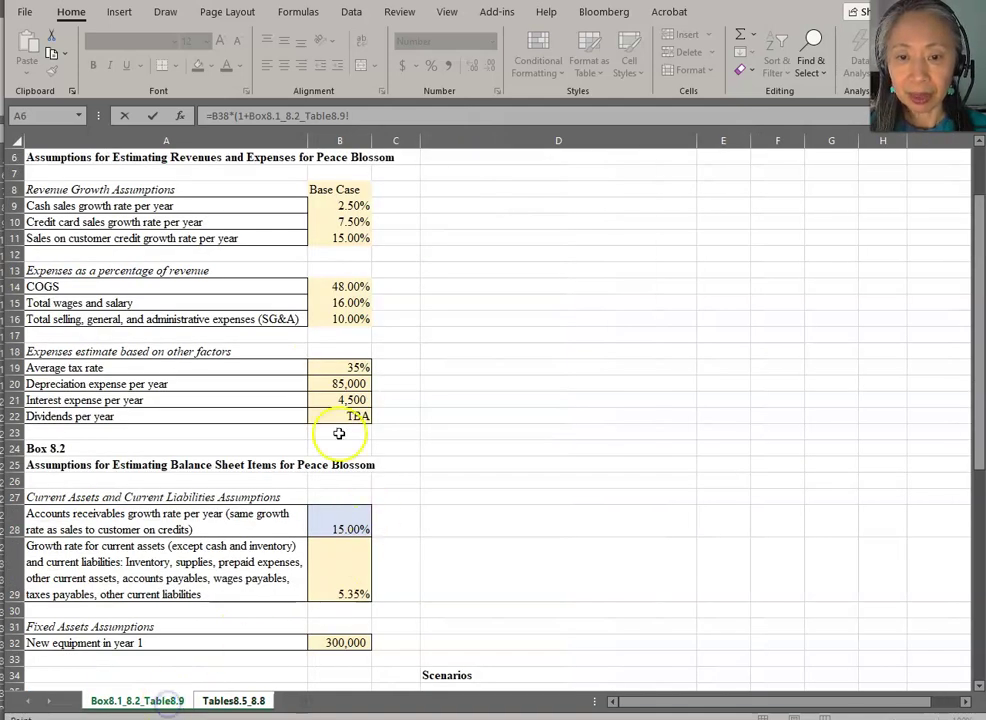
{"action": "left_click", "coordinate": [340, 527]}
{"action": "key", "text": "F4"}
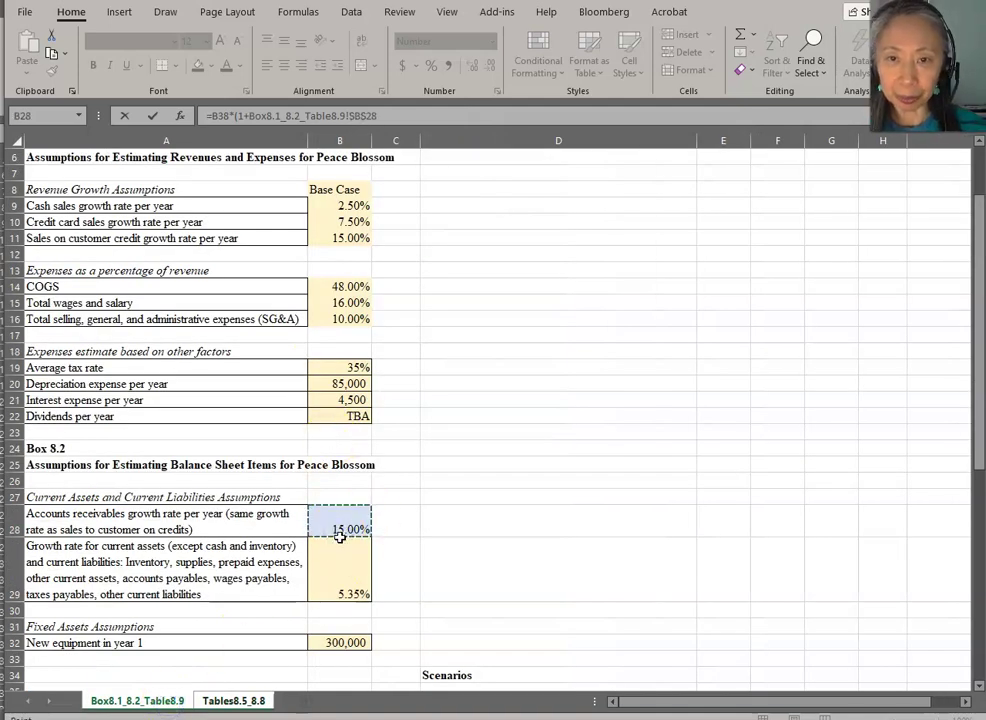
{"action": "key", "text": "Return"}
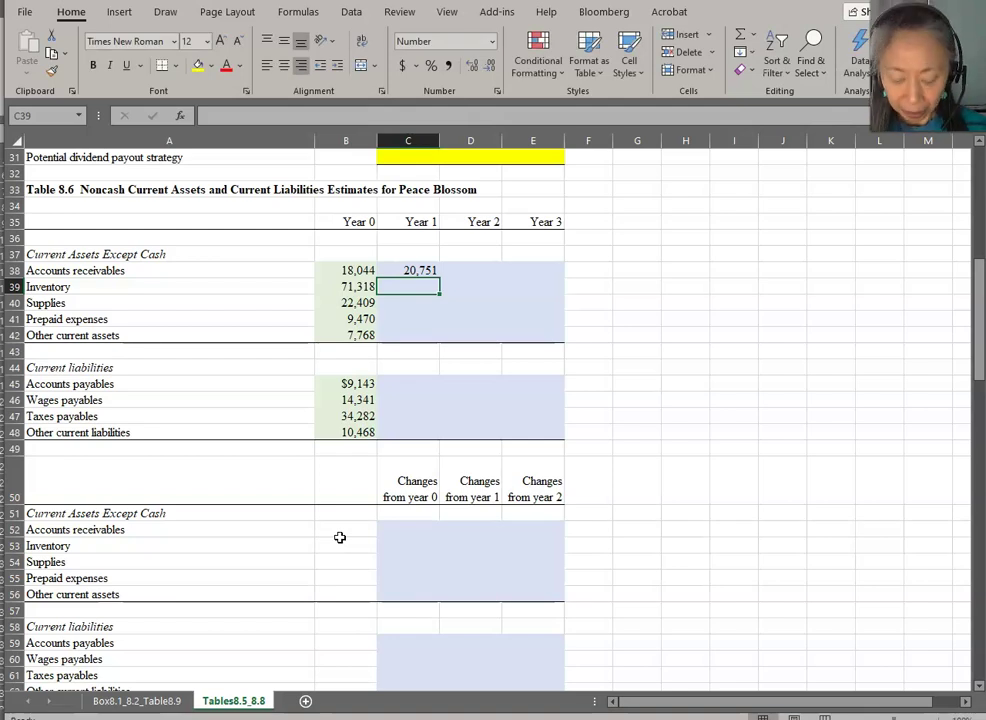
Step: Calculate Year 1 inventory in C39 as B39*(1+Box8.1_8.2_Table8.9!$B$29), using an absolute reference to the growth rate
{"action": "type", "text": "="}
{"action": "key", "text": "Left"}
{"action": "type", "text": "("}
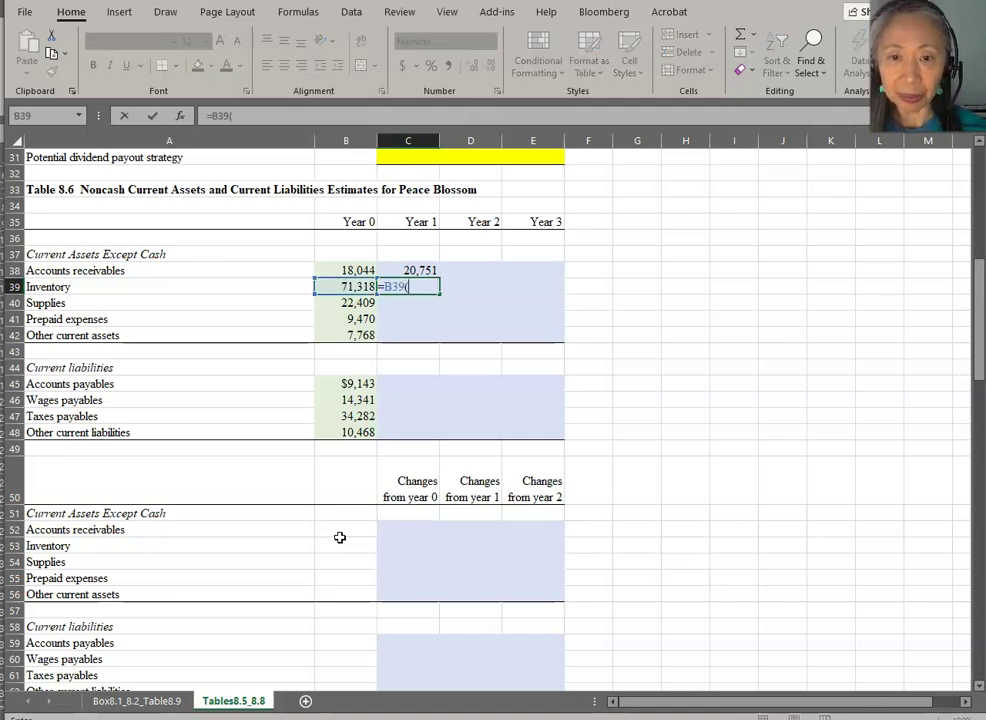
{"action": "key", "text": "BackSpace"}
{"action": "type", "text": "*(1+"}
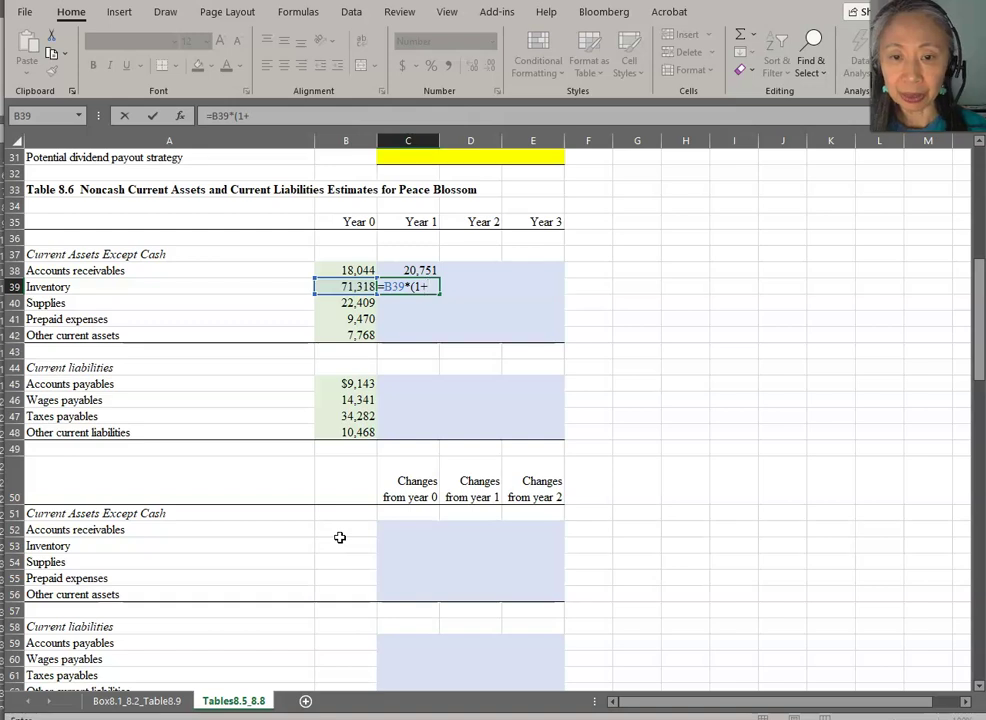
{"action": "left_click", "coordinate": [132, 700]}
{"action": "left_click", "coordinate": [345, 575]}
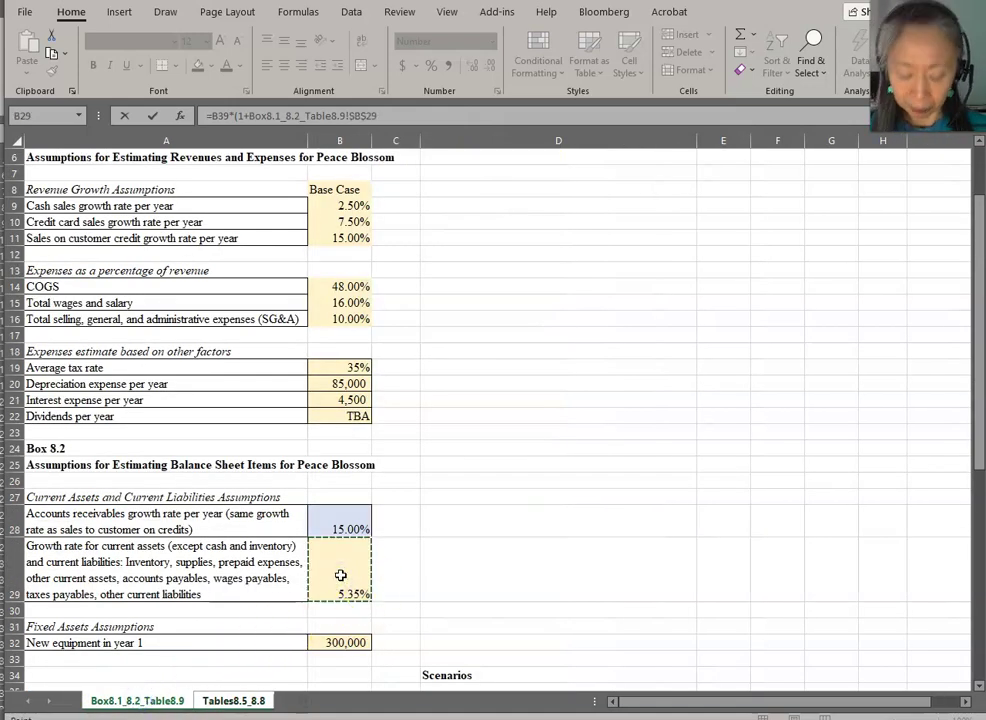
{"action": "key", "text": "Return"}
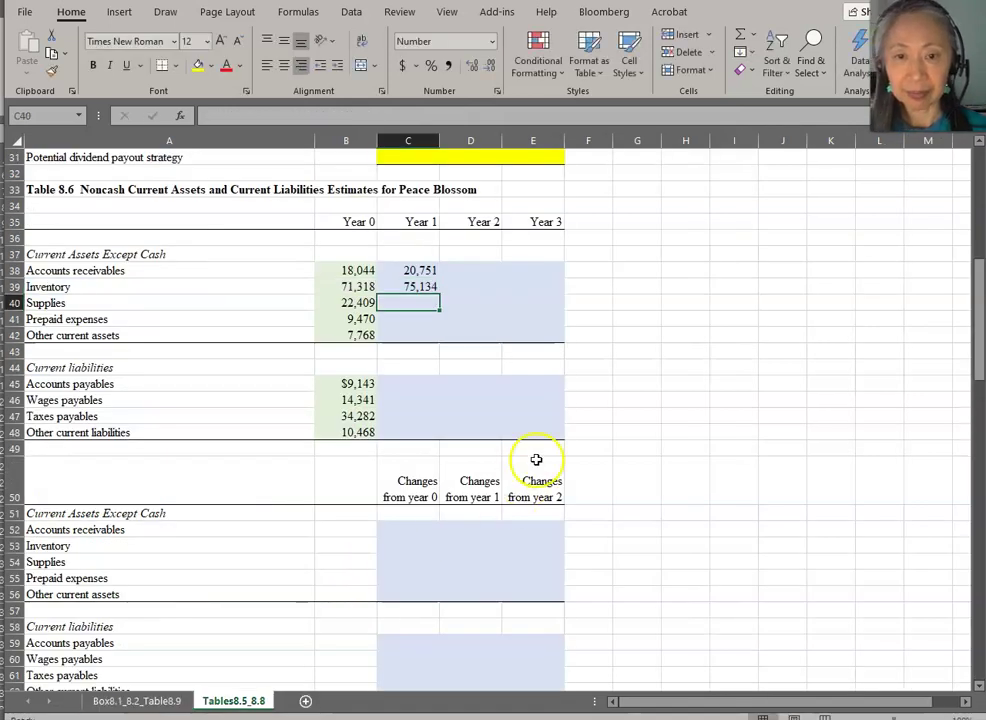
Step: Copy the Year 1 inventory formula to supplies, prepaid expenses and other current assets in C40:C42, pasting formulas only
{"action": "left_click", "coordinate": [420, 286]}
{"action": "key", "text": "ctrl+c"}
{"action": "left_click", "coordinate": [418, 305]}
{"action": "key", "text": "shift+Down"}
{"action": "key", "text": "shift+Down"}
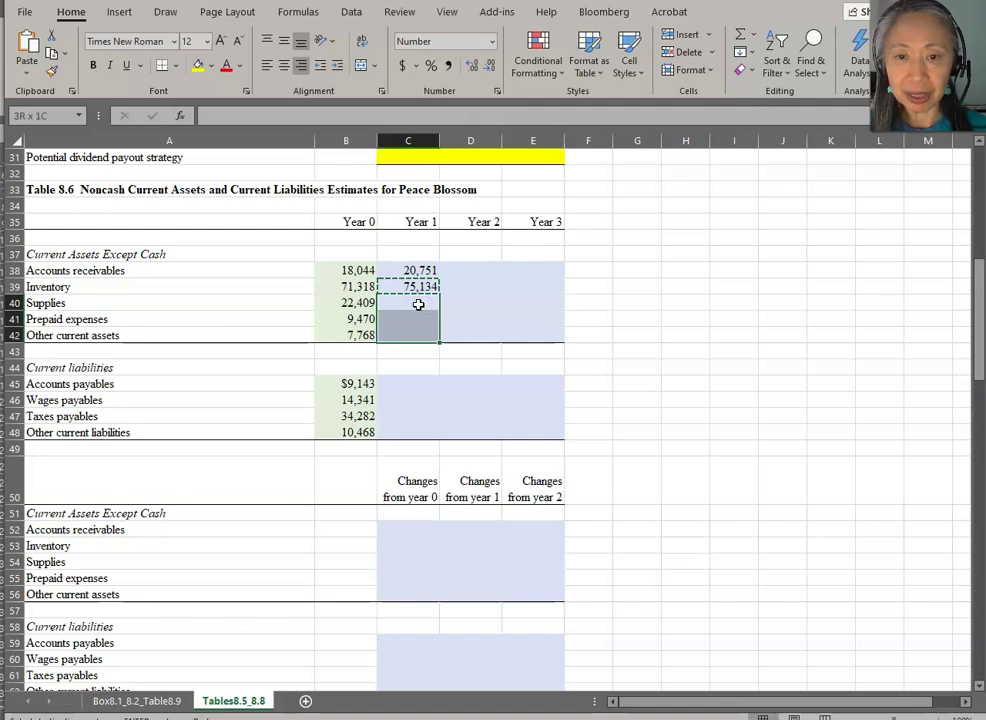
{"action": "left_click", "coordinate": [28, 72]}
{"action": "left_click", "coordinate": [52, 120]}
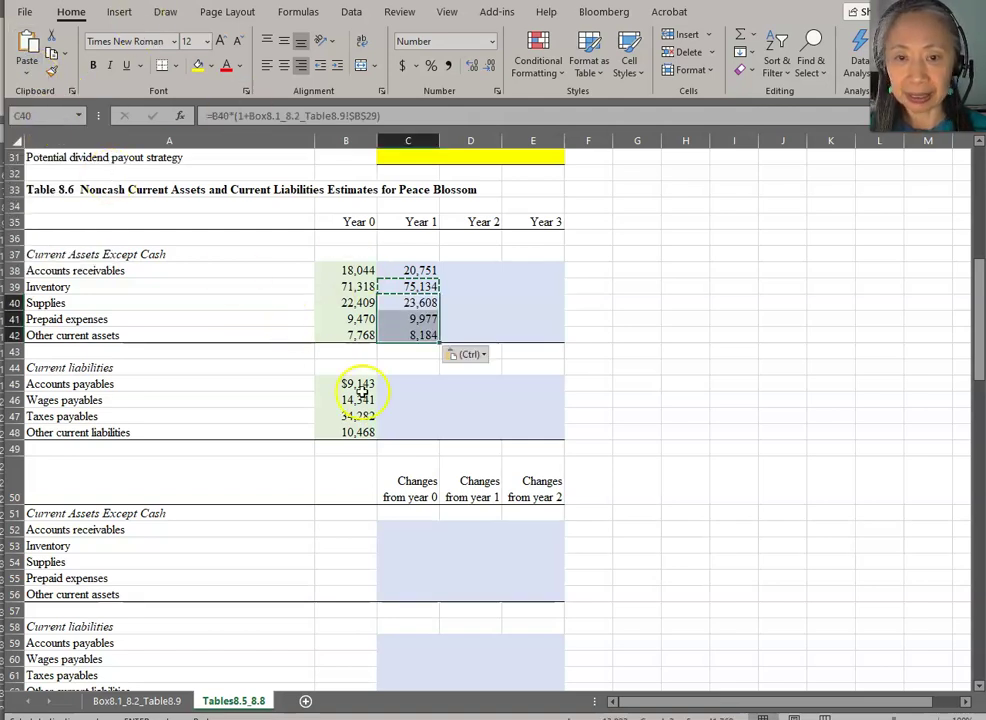
Step: Paste the copied inventory formula into the Year 1 current liabilities in C45:C48, keeping their number formats
{"action": "left_click_drag", "start_coordinate": [416, 387], "coordinate": [422, 434]}
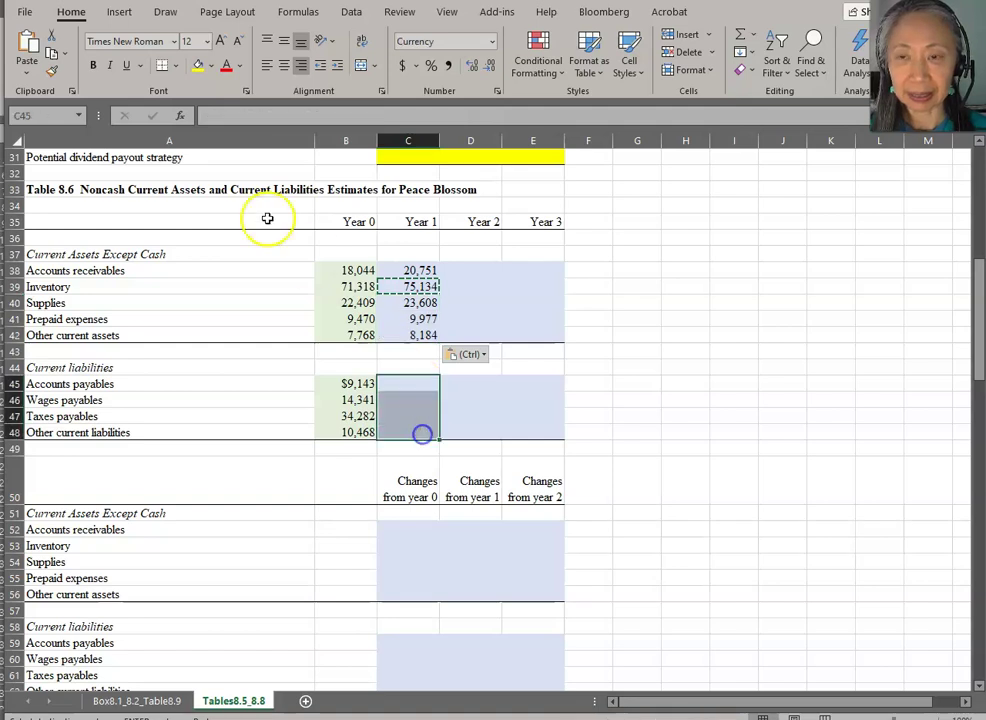
{"action": "left_click", "coordinate": [28, 72]}
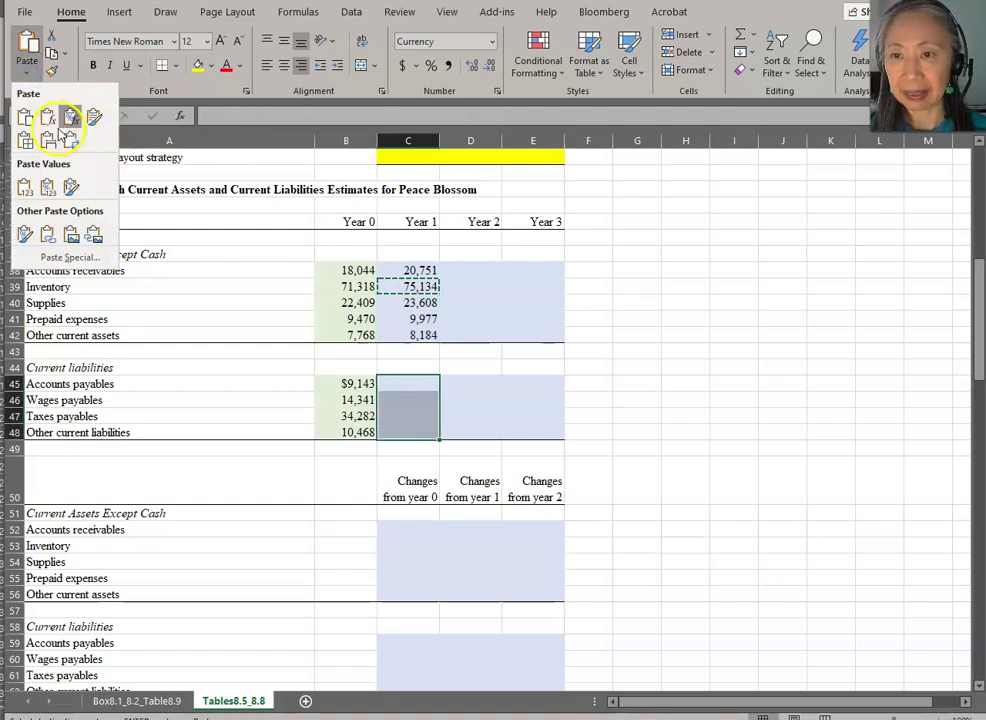
{"action": "left_click", "coordinate": [70, 117]}
{"action": "left_click", "coordinate": [464, 418]}
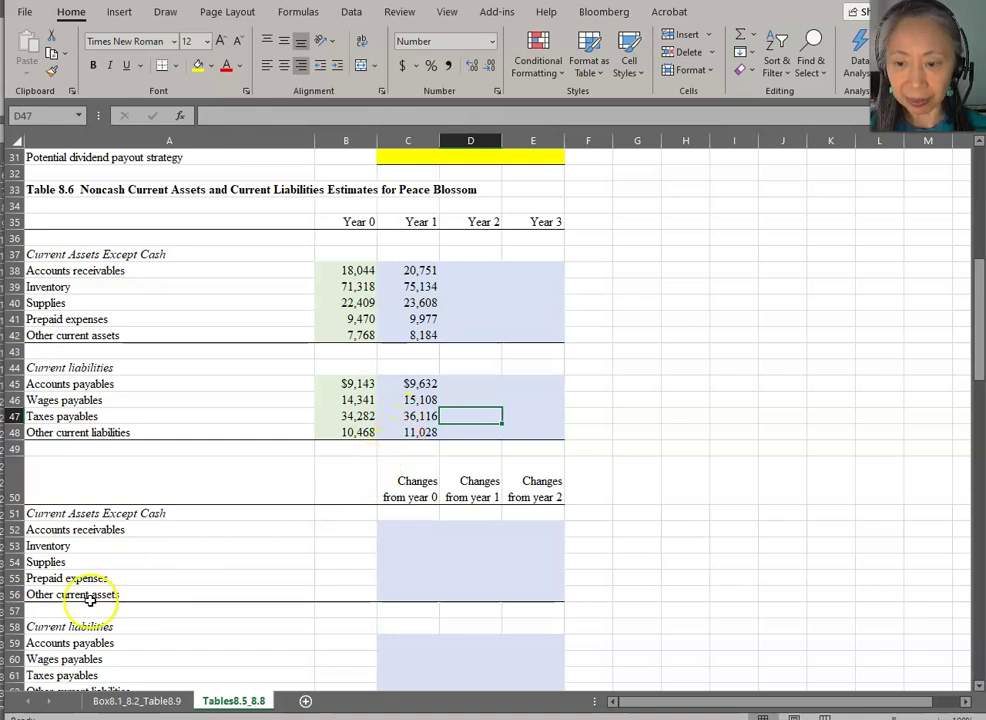
Step: Calculate the accounts receivables change from year 0 in C52 as C38-B38
{"action": "scroll", "coordinate": [183, 574], "scroll_direction": "down", "scroll_amount": 2}
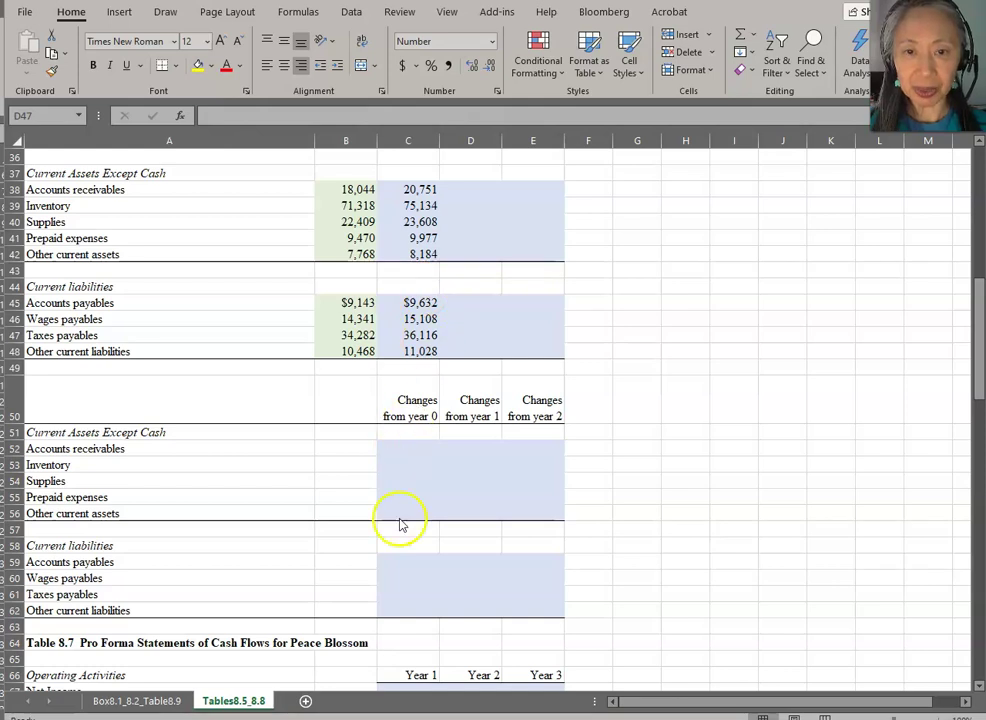
{"action": "left_click", "coordinate": [422, 449]}
{"action": "type", "text": "="}
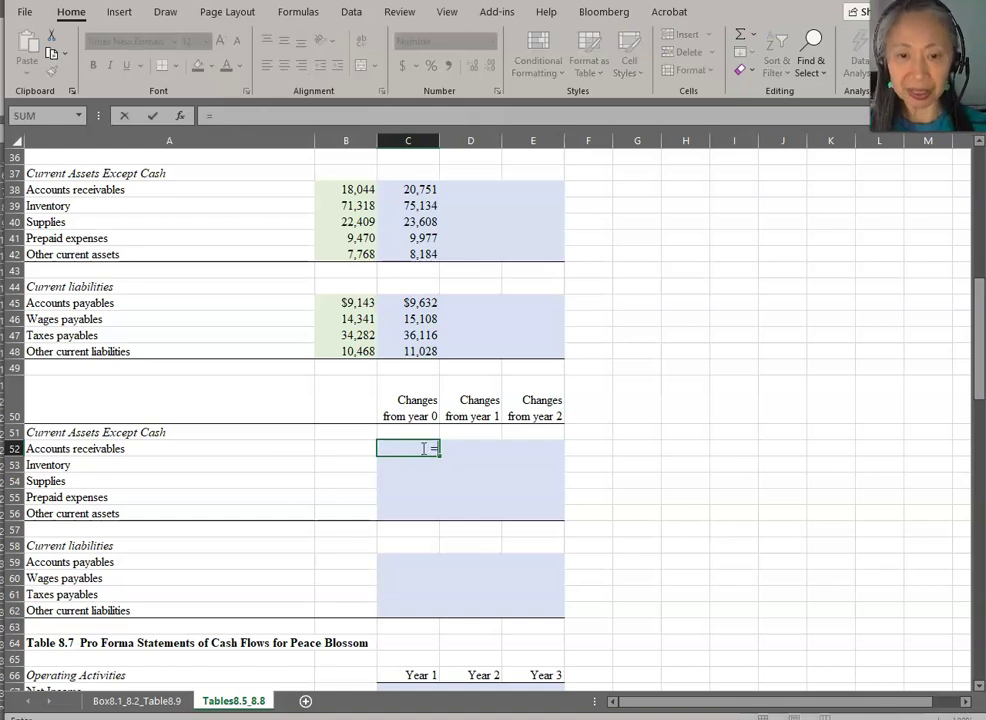
{"action": "left_click", "coordinate": [418, 189]}
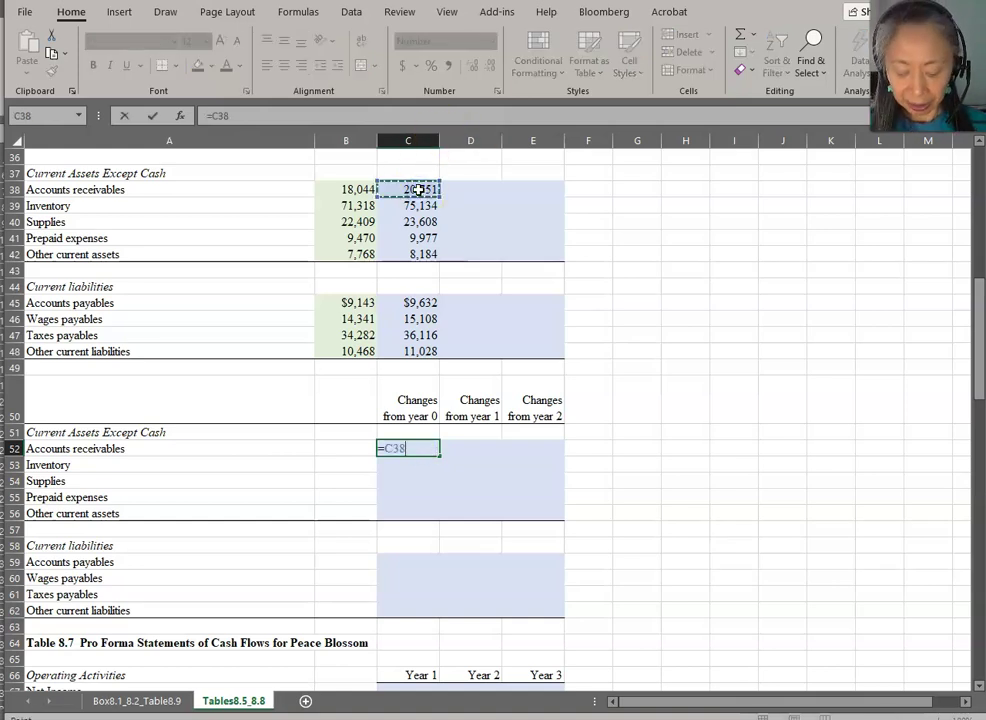
{"action": "type", "text": "-"}
{"action": "left_click", "coordinate": [366, 189]}
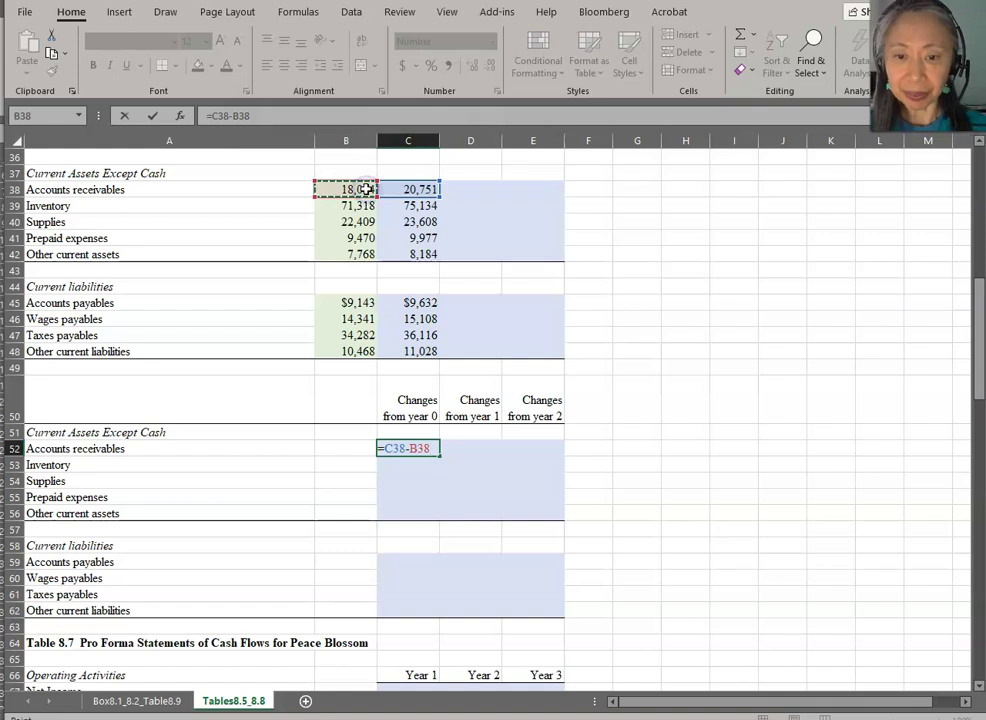
{"action": "key", "text": "Return"}
Step: Copy the accounts receivables change formula to the remaining current assets in C53:C56, from inventory through other current assets
{"action": "key", "text": "Up"}
{"action": "left_click", "coordinate": [51, 53]}
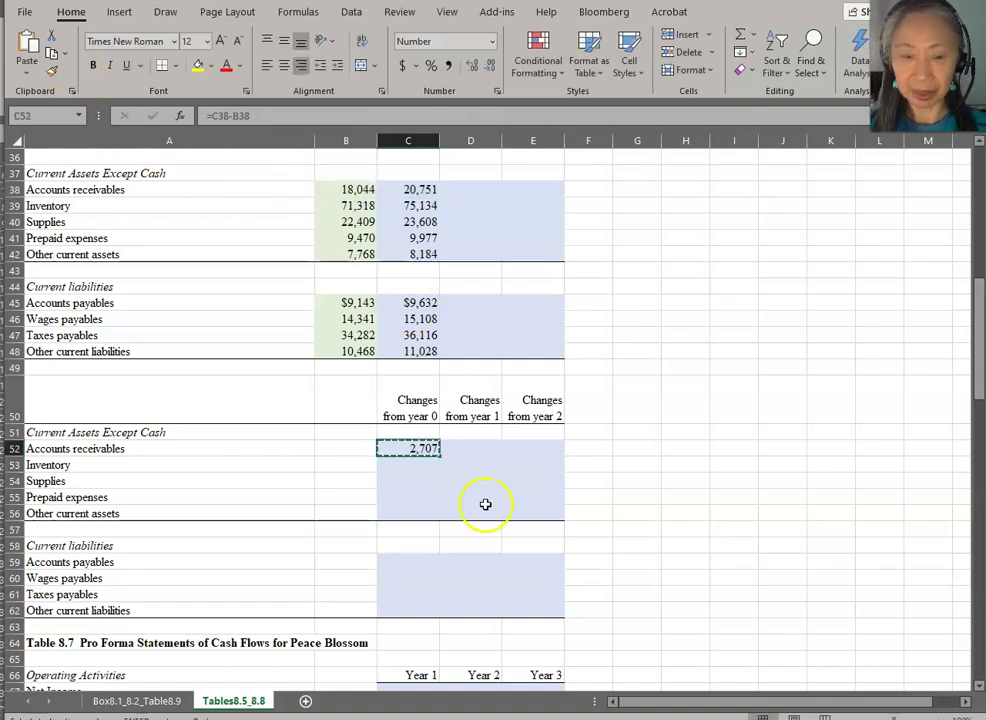
{"action": "left_click_drag", "start_coordinate": [416, 458], "coordinate": [403, 508]}
{"action": "left_click", "coordinate": [24, 78]}
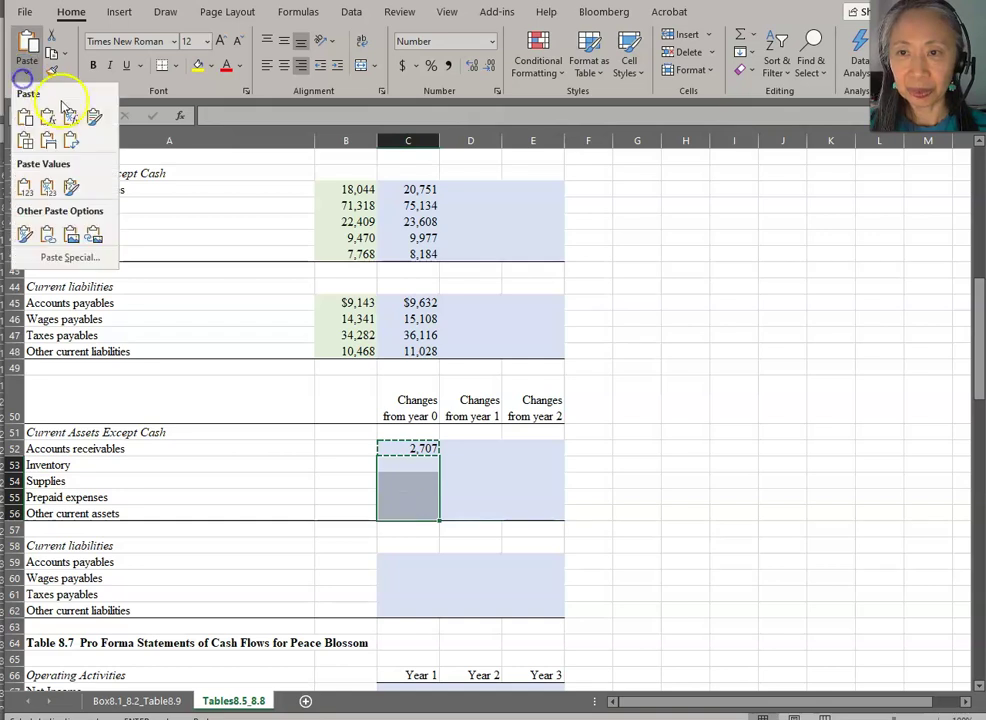
{"action": "left_click", "coordinate": [68, 116]}
Step: Paste the copied change formula into the four current liabilities in C59:C62 under the changes from year 0
{"action": "left_click", "coordinate": [414, 563]}
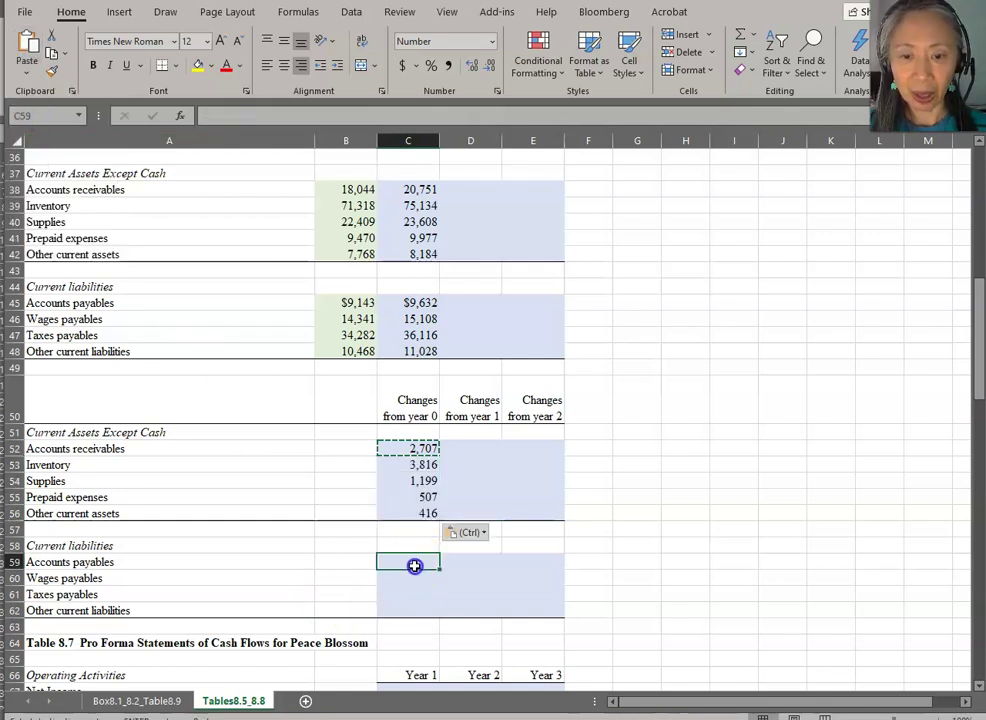
{"action": "left_click_drag", "start_coordinate": [414, 566], "coordinate": [414, 607]}
{"action": "left_click", "coordinate": [27, 74]}
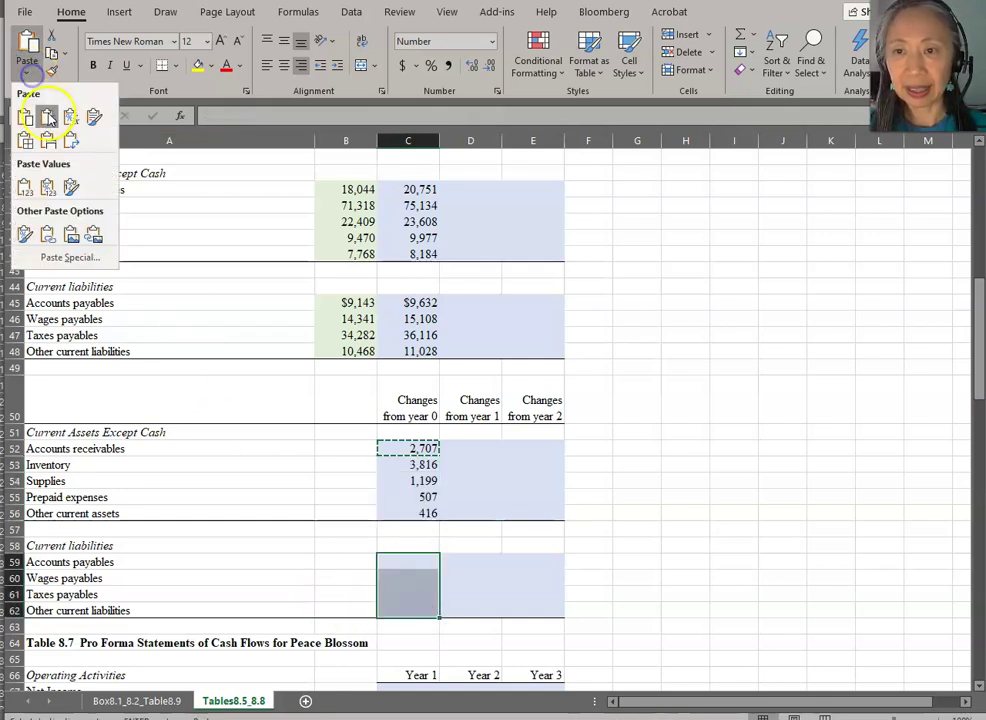
{"action": "left_click", "coordinate": [48, 117]}
{"action": "key", "text": "Escape"}
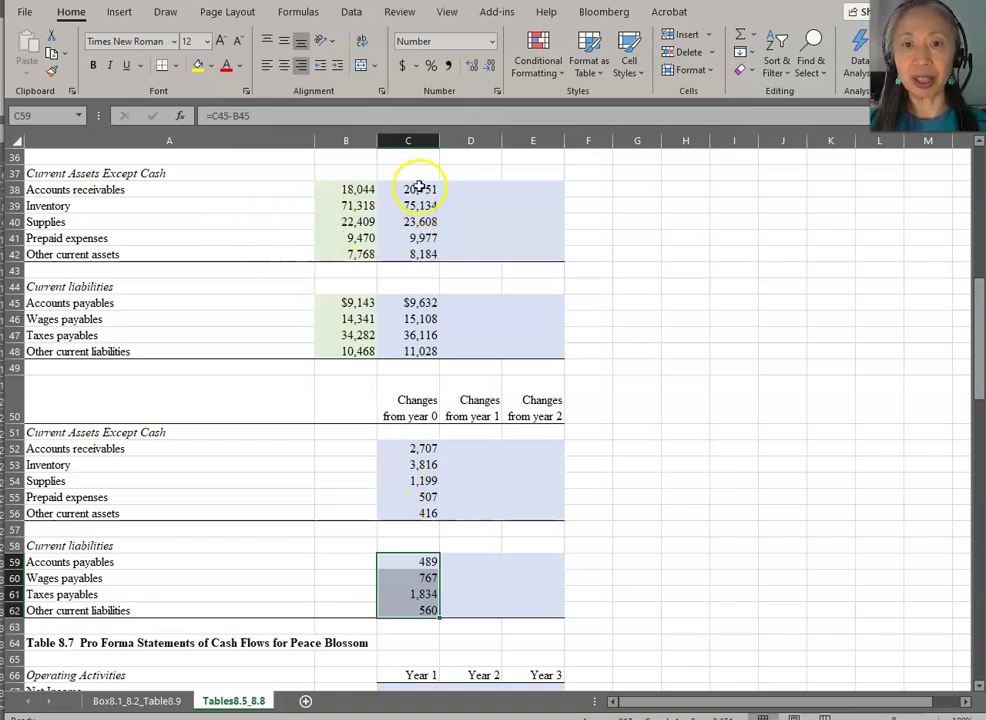
Step: Copy the Year 1 current asset and liability estimates in C38:C48 across to Year 2 and Year 3
{"action": "left_click_drag", "start_coordinate": [420, 188], "coordinate": [412, 350]}
{"action": "key", "text": "ctrl+c"}
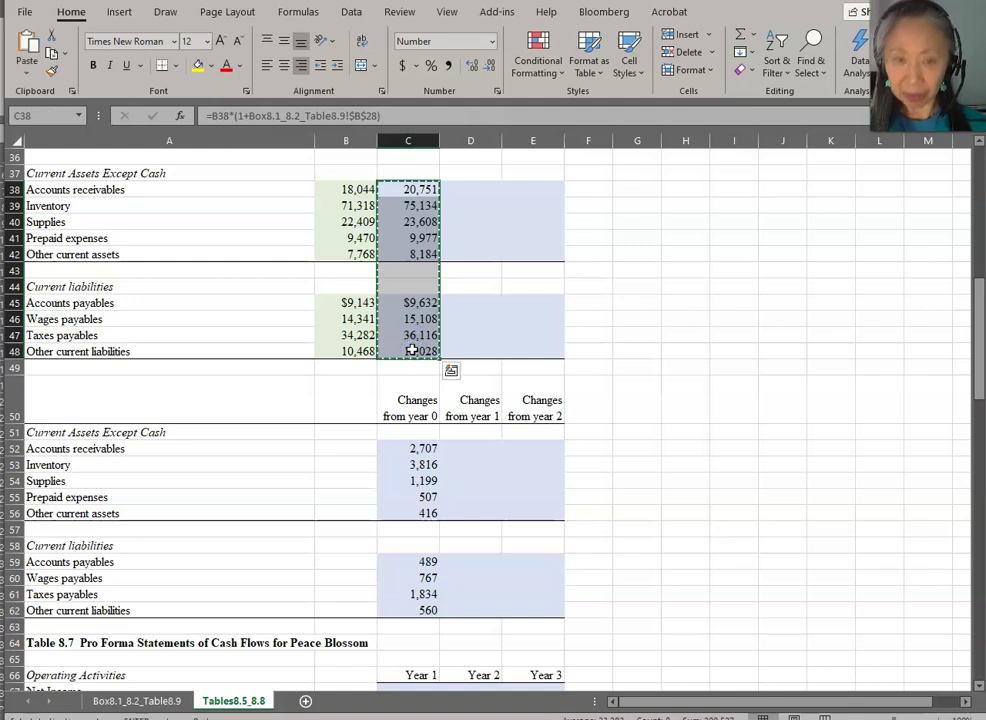
{"action": "key", "text": "shift+Right"}
{"action": "key", "text": "shift+Right"}
{"action": "key", "text": "Return"}
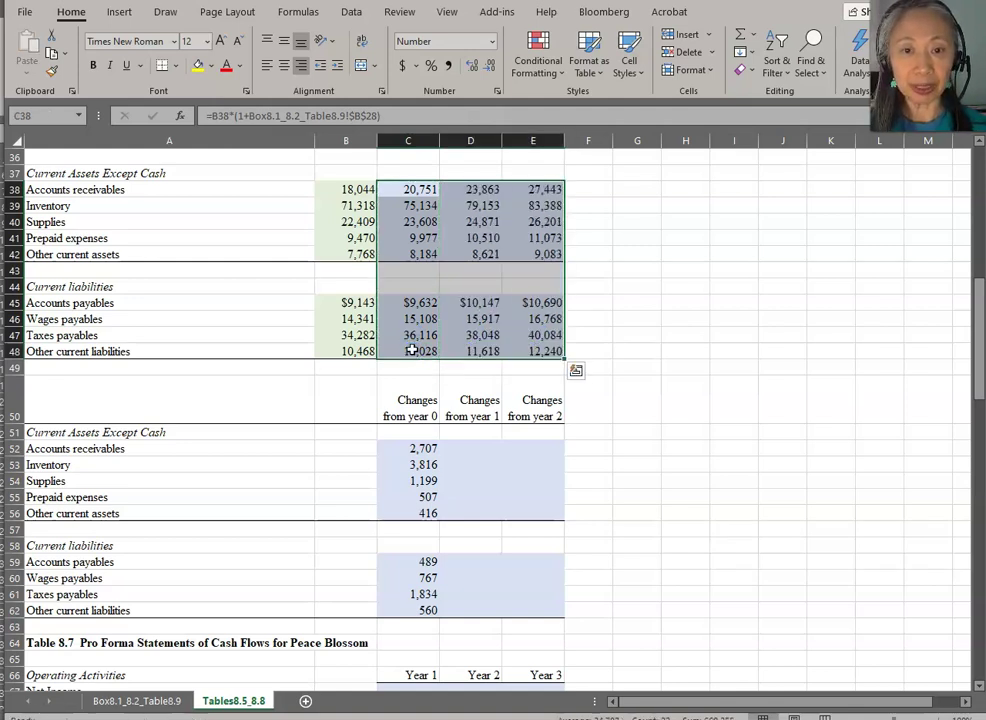
Step: Copy the changes from year 0 in C52:C62 across to the changes from year 1 and year 2 in columns D and E
{"action": "left_click", "coordinate": [417, 448]}
{"action": "key", "text": "shift+Down"}
{"action": "key", "text": "shift+Down"}
{"action": "key", "text": "shift+Down"}
{"action": "key", "text": "shift+Down"}
{"action": "key", "text": "shift+Down"}
{"action": "key", "text": "shift+Down"}
{"action": "key", "text": "shift+Down"}
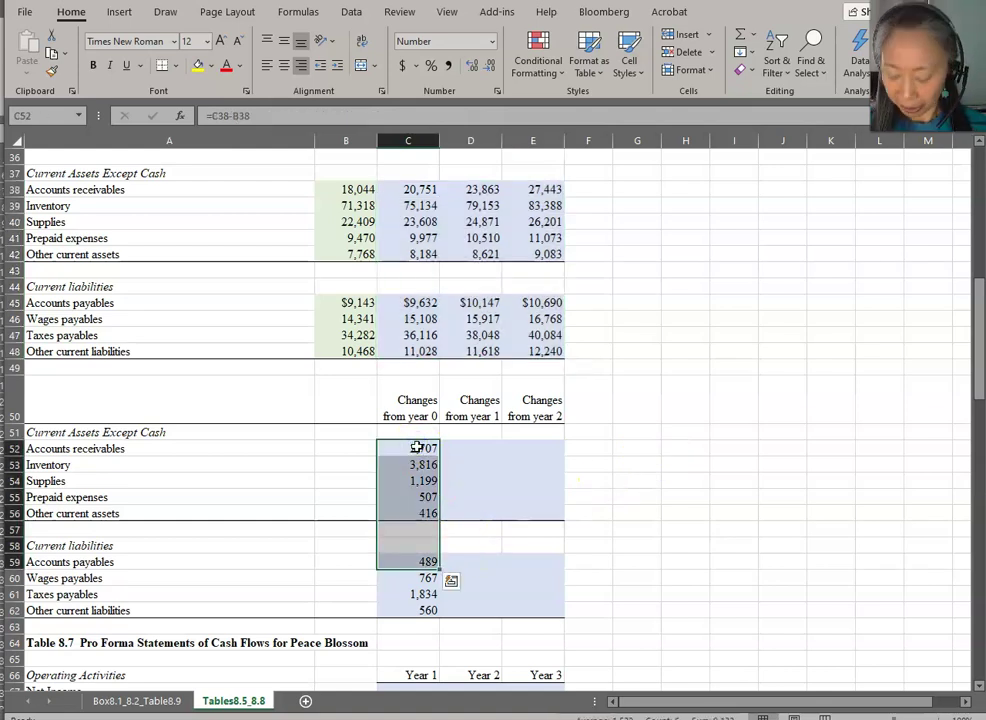
{"action": "key", "text": "shift+Down"}
{"action": "key", "text": "shift+Down"}
{"action": "key", "text": "shift+Down"}
{"action": "key", "text": "ctrl+c"}
{"action": "key", "text": "Right"}
{"action": "key", "text": "shift+Right"}
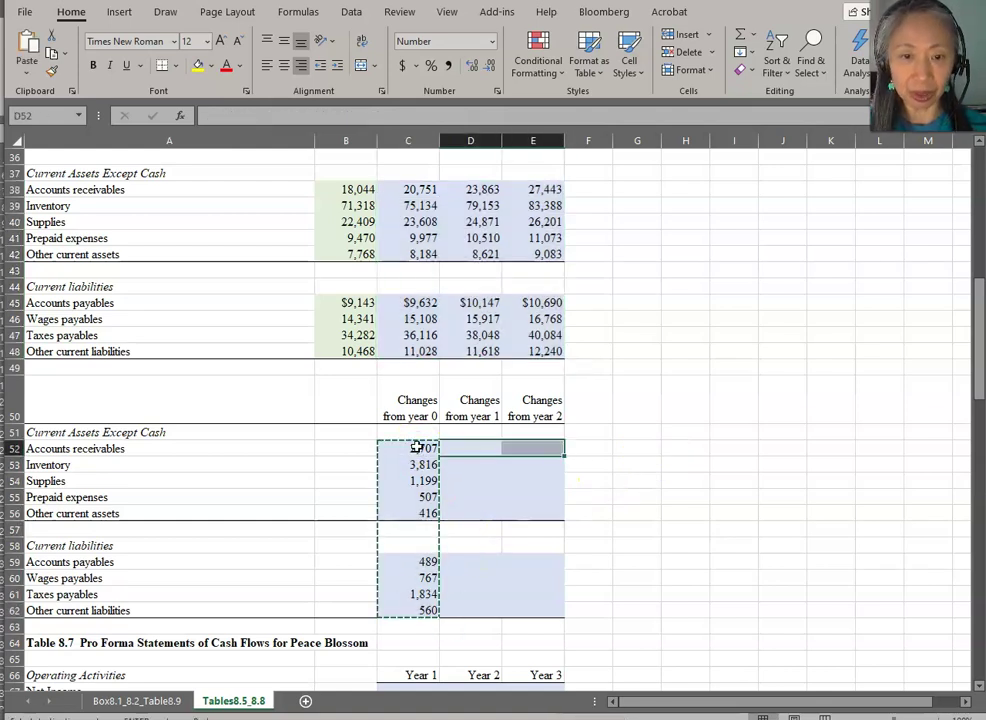
{"action": "key", "text": "Return"}
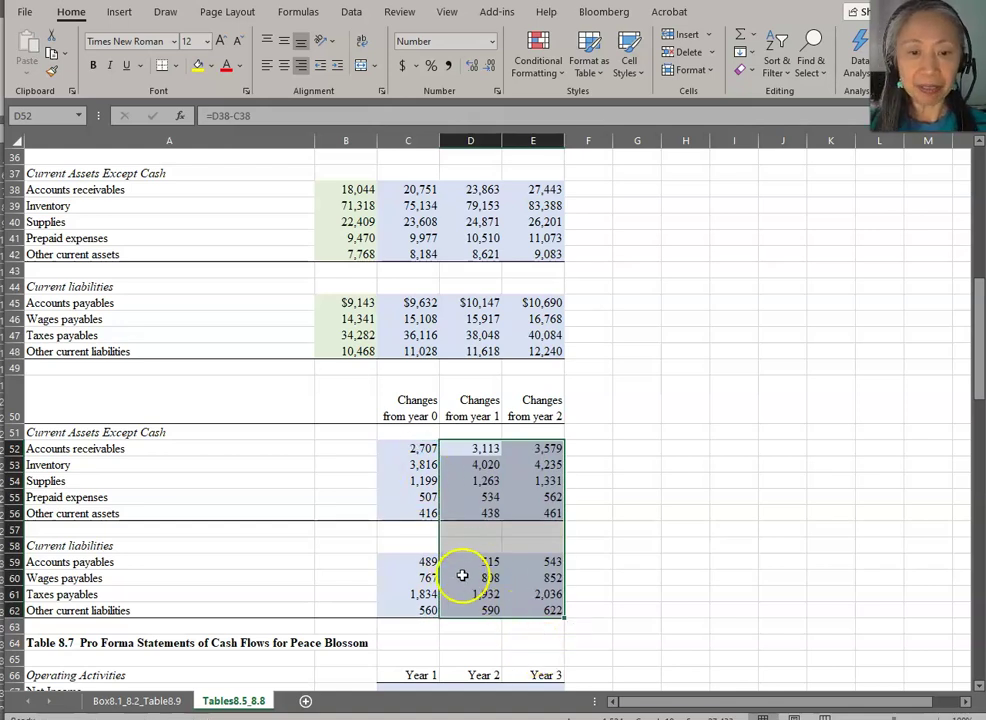
{"action": "left_click", "coordinate": [480, 497]}
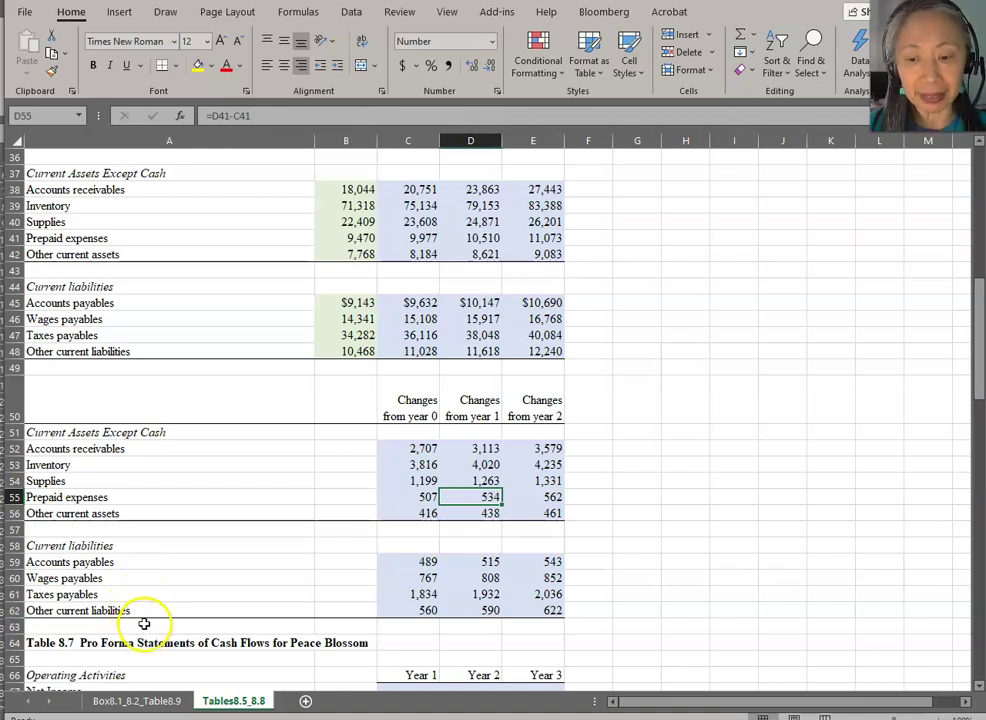
{"action": "scroll", "coordinate": [253, 462], "scroll_direction": "up", "scroll_amount": 5}
{"action": "scroll", "coordinate": [253, 463], "scroll_direction": "down", "scroll_amount": 10}
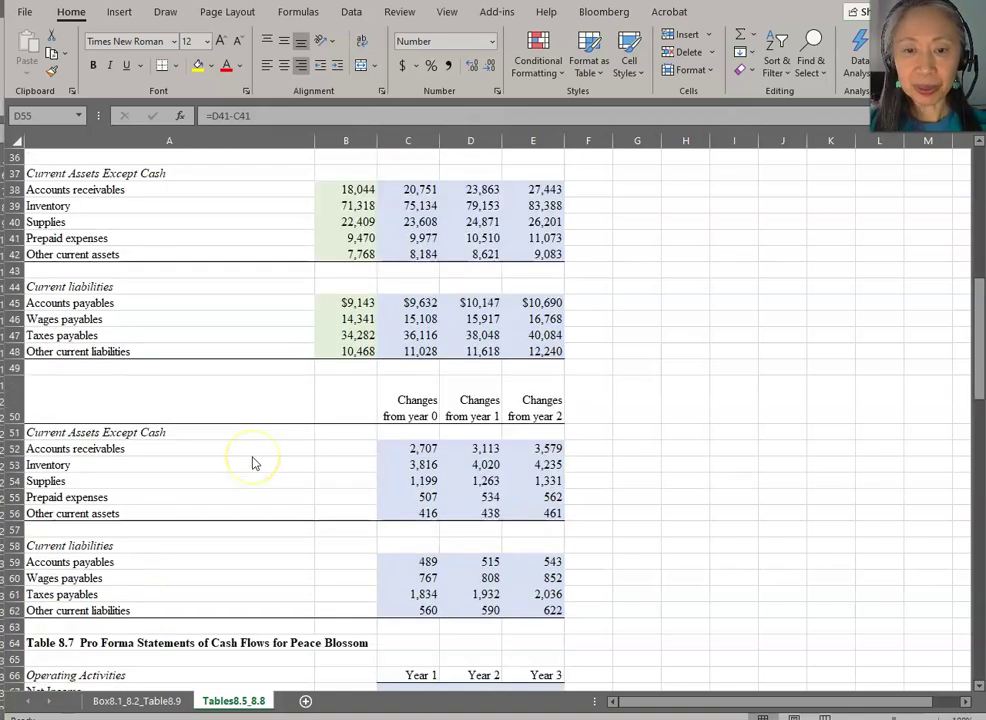
Step: Link Year 1 net income in C67 of Table 8.7 to the income statement's net income in C23
{"action": "scroll", "coordinate": [253, 463], "scroll_direction": "down", "scroll_amount": 2}
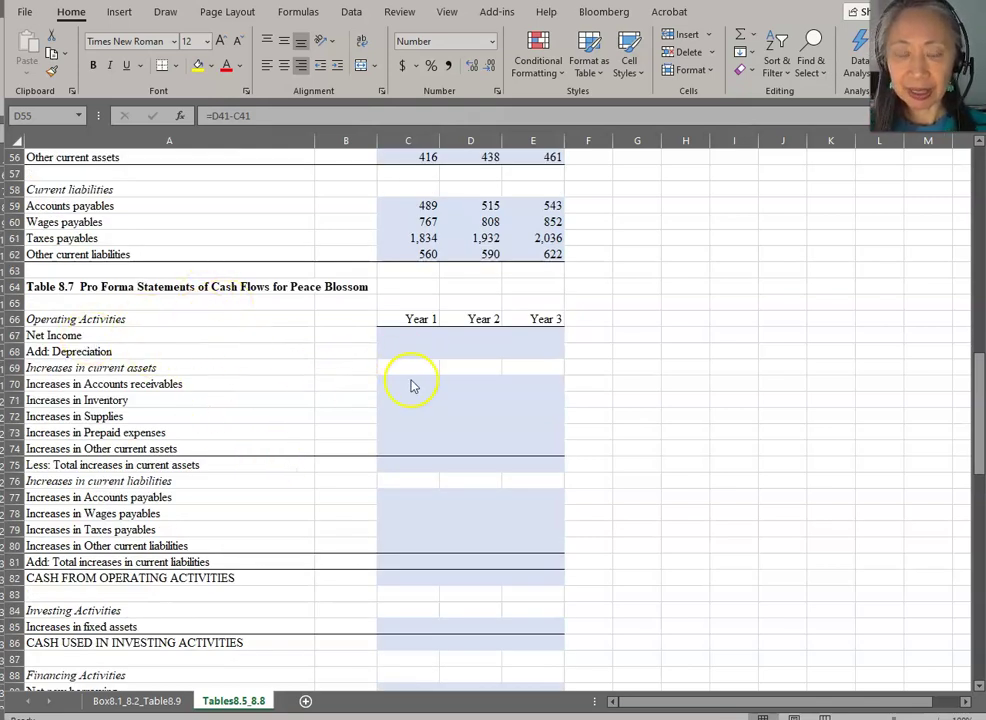
{"action": "left_click", "coordinate": [408, 340]}
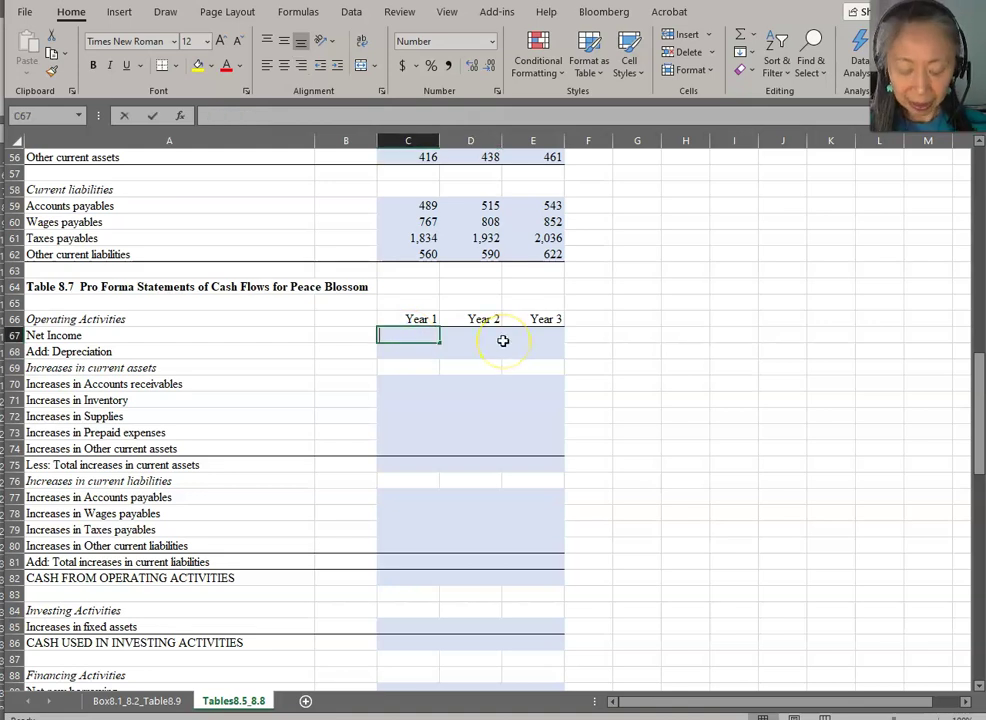
{"action": "type", "text": "="}
{"action": "scroll", "coordinate": [503, 341], "scroll_direction": "up", "scroll_amount": 10}
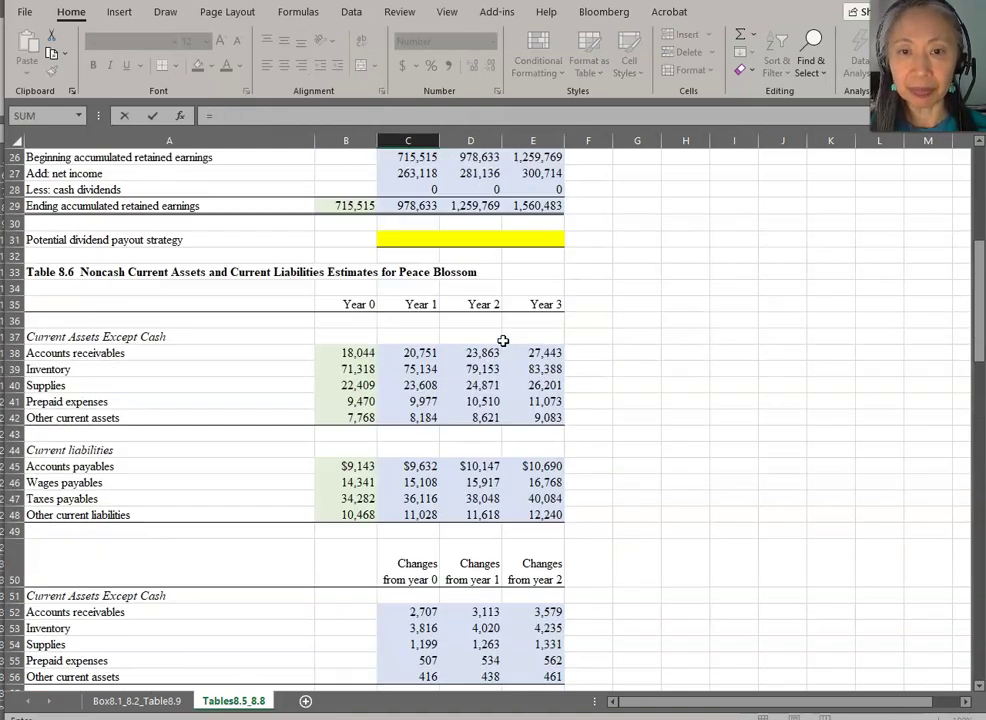
{"action": "scroll", "coordinate": [503, 341], "scroll_direction": "up", "scroll_amount": 2}
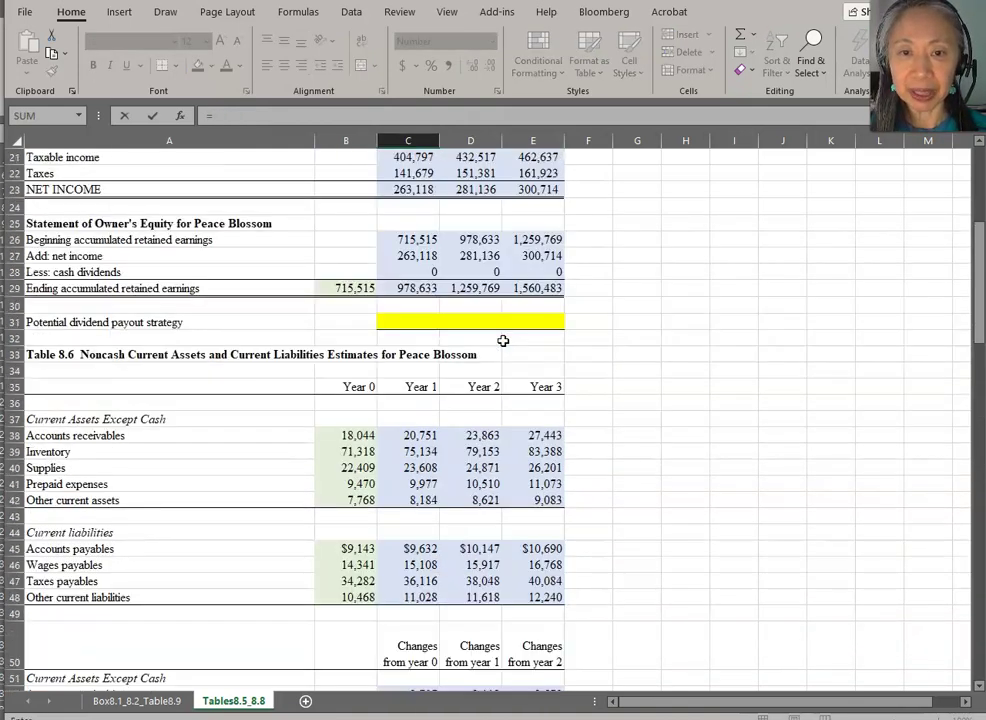
{"action": "left_click", "coordinate": [427, 197]}
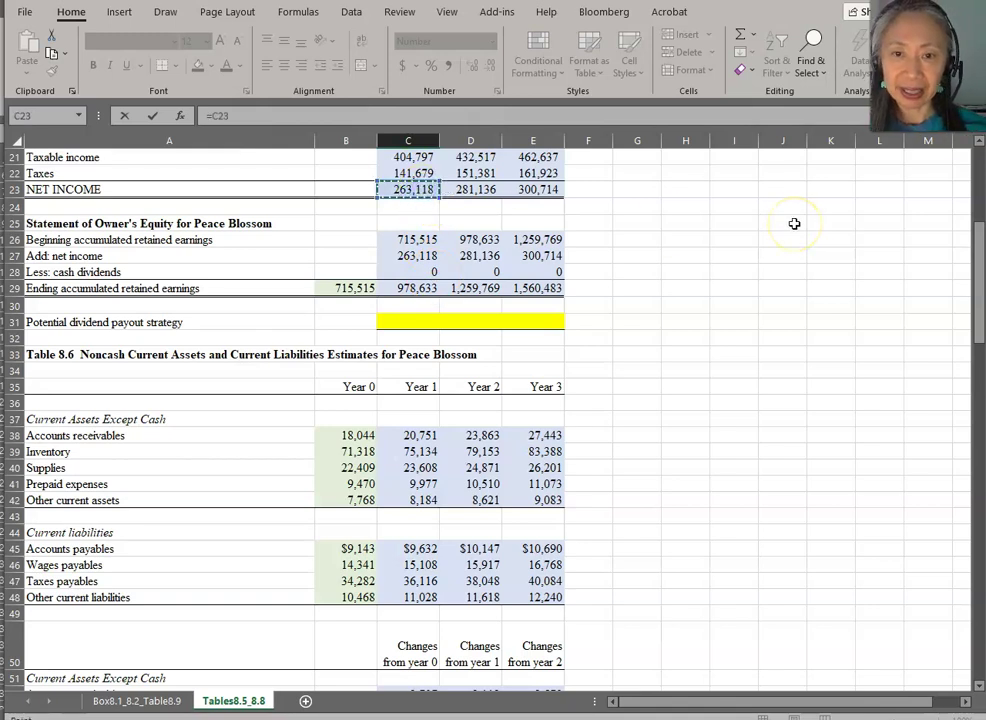
{"action": "key", "text": "Return"}
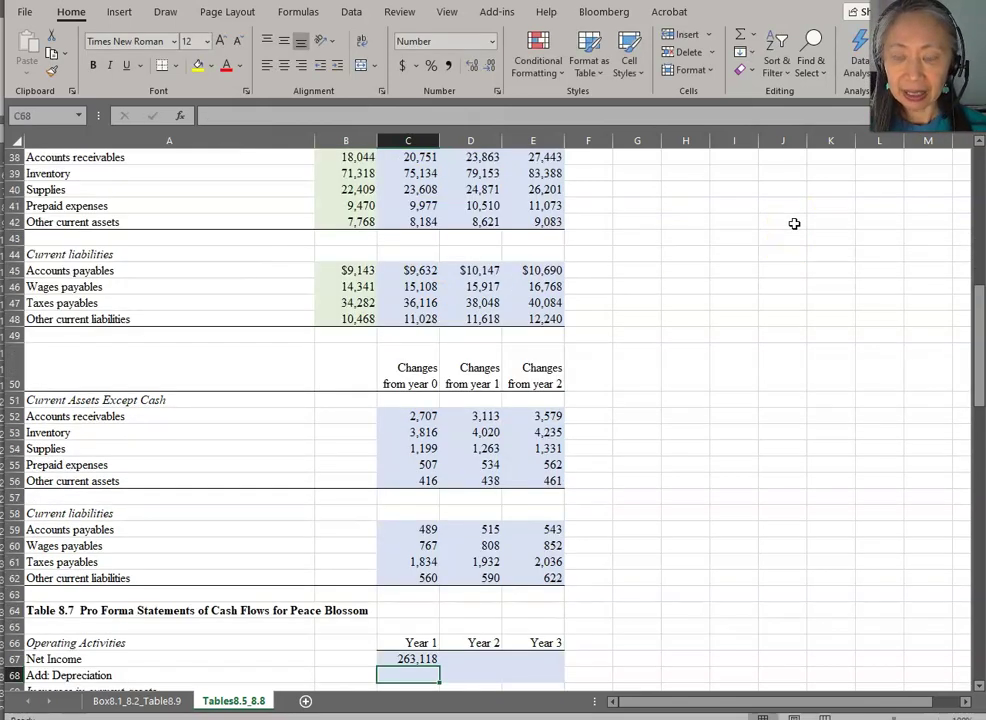
Step: Link the Year 1 depreciation add-back in C68 to the depreciation expense in C18
{"action": "type", "text": "="}
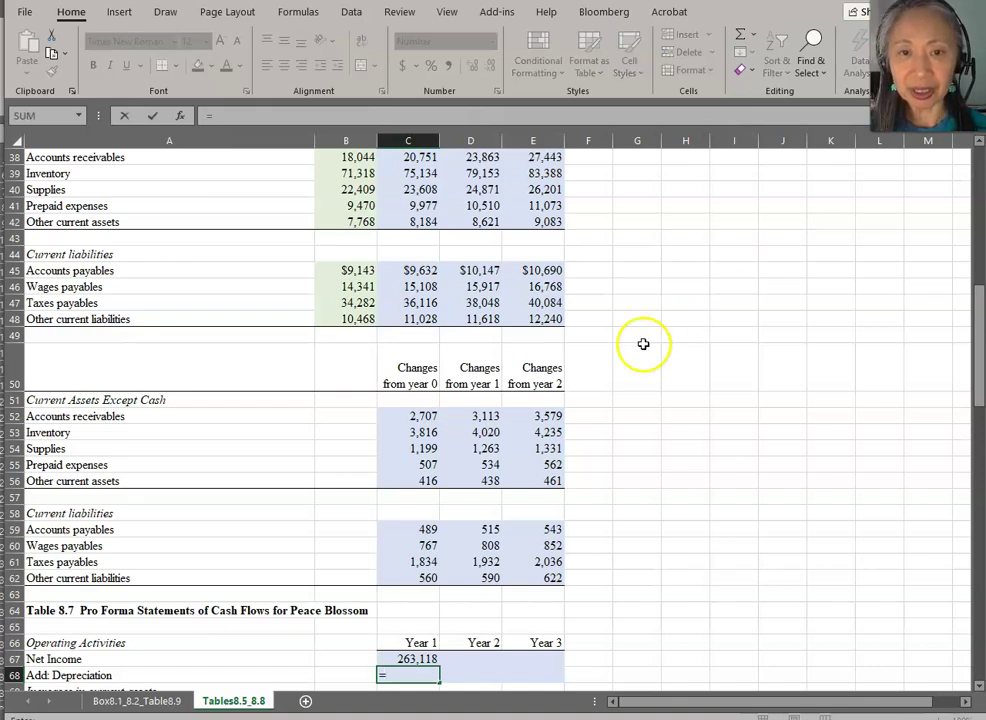
{"action": "scroll", "coordinate": [626, 338], "scroll_direction": "up", "scroll_amount": 7}
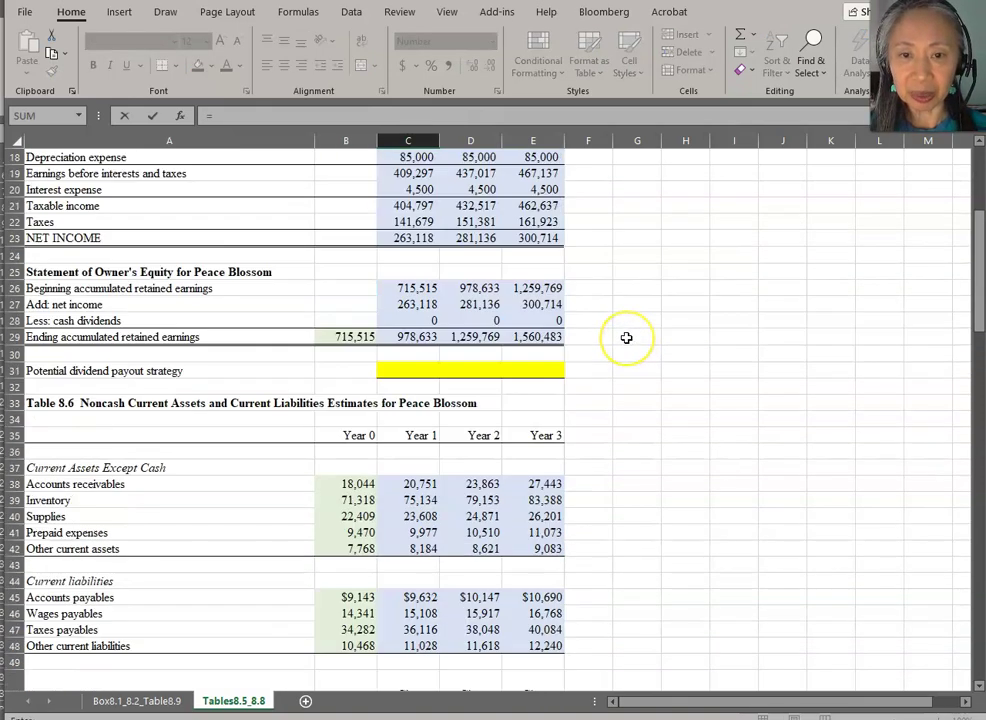
{"action": "left_click", "coordinate": [417, 157]}
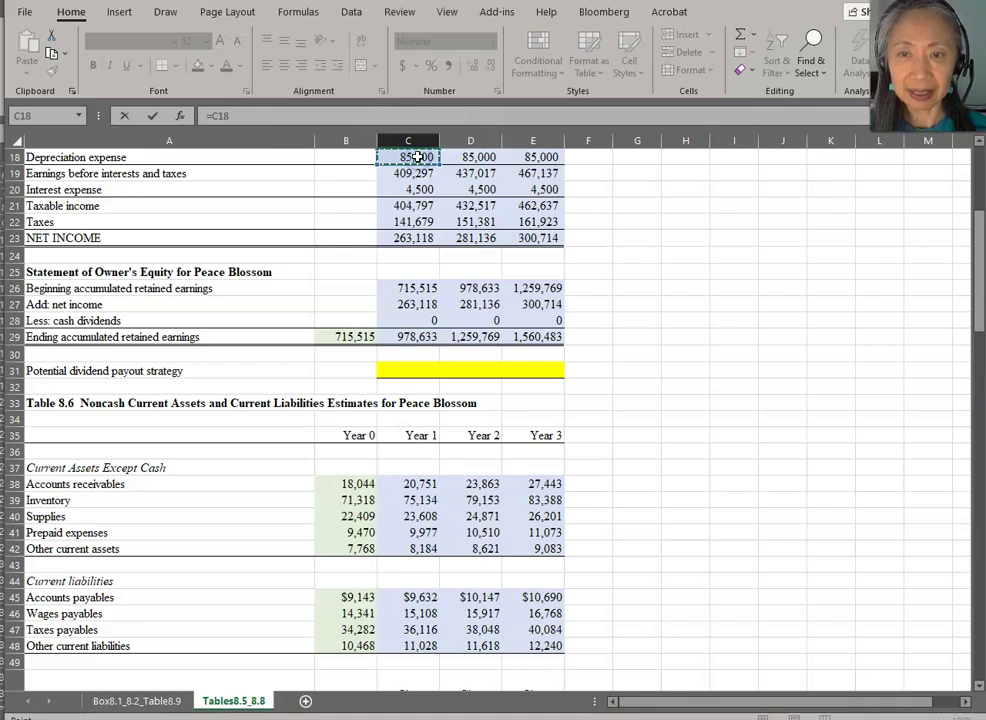
{"action": "key", "text": "Return"}
{"action": "key", "text": "Return"}
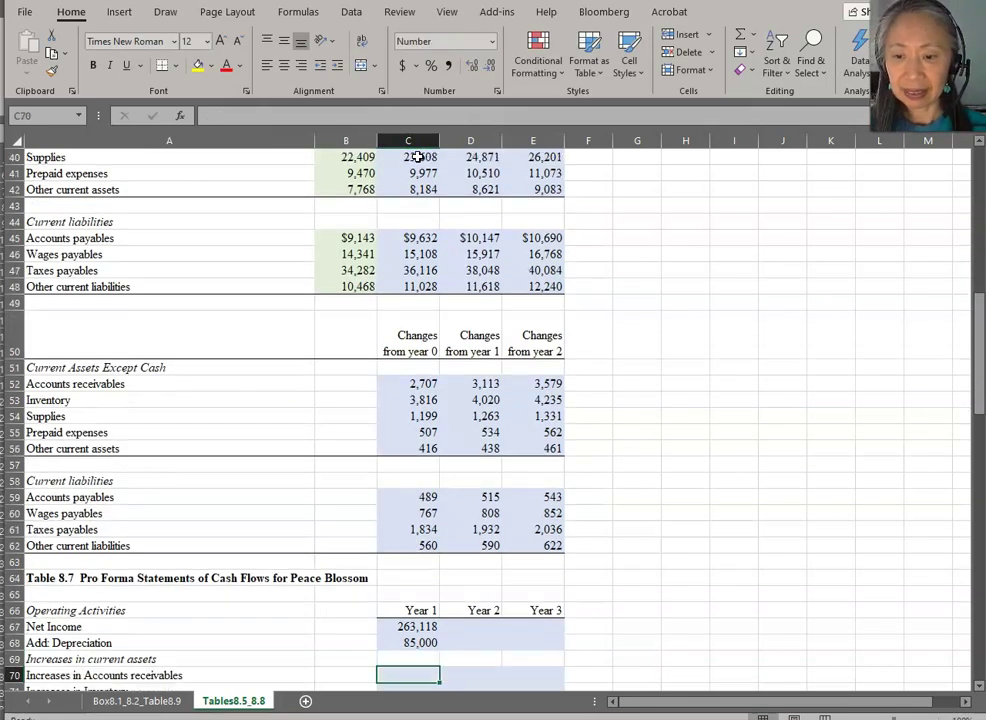
Step: Link the Year 1 increases in accounts receivables and inventory in C70:C71 to the changes in C52 and C53
{"action": "scroll", "coordinate": [420, 400], "scroll_direction": "down", "scroll_amount": 4}
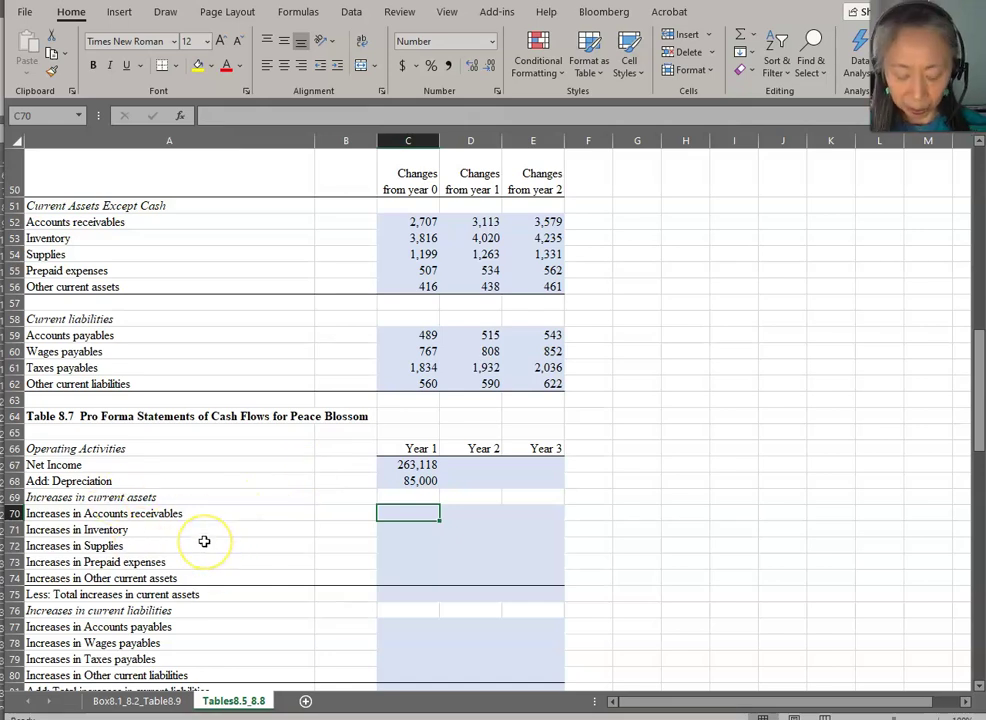
{"action": "type", "text": "="}
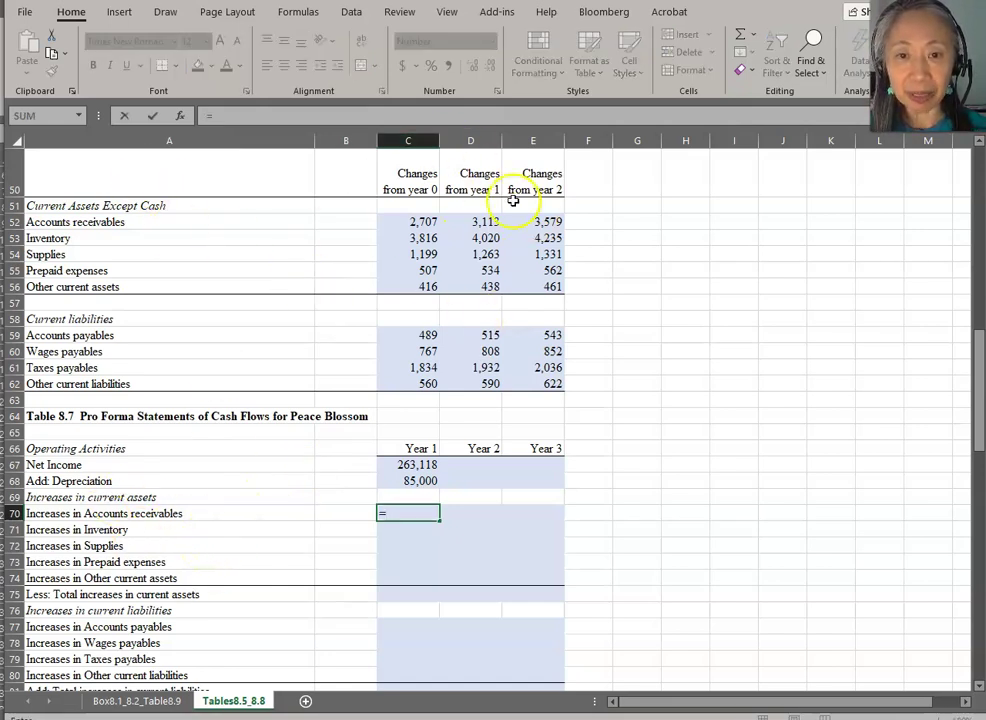
{"action": "left_click", "coordinate": [410, 221]}
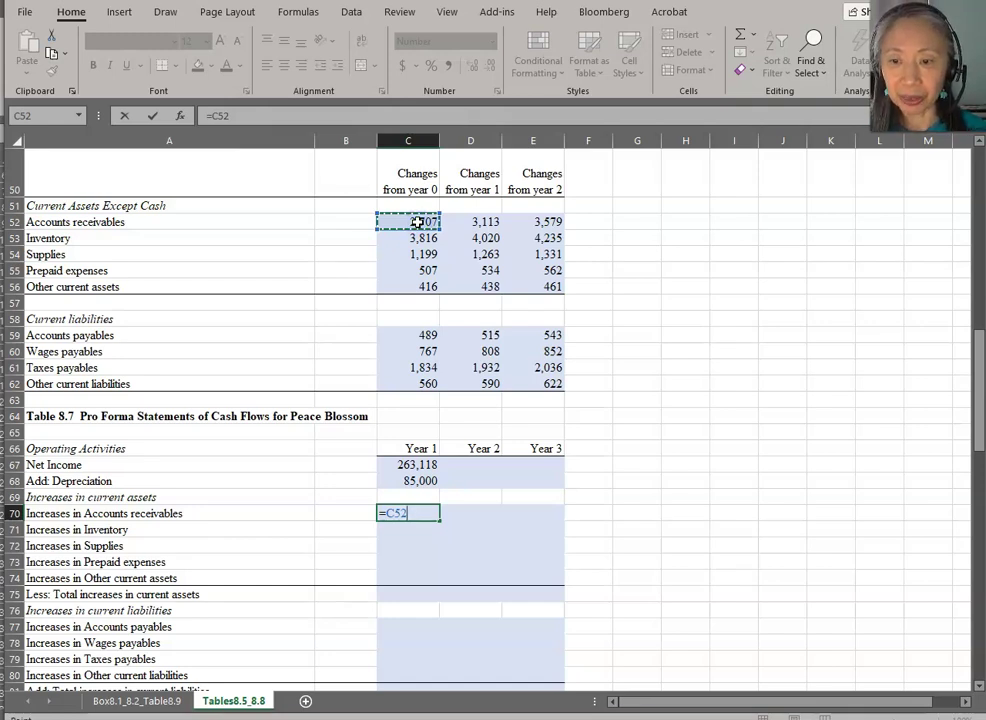
{"action": "key", "text": "Return"}
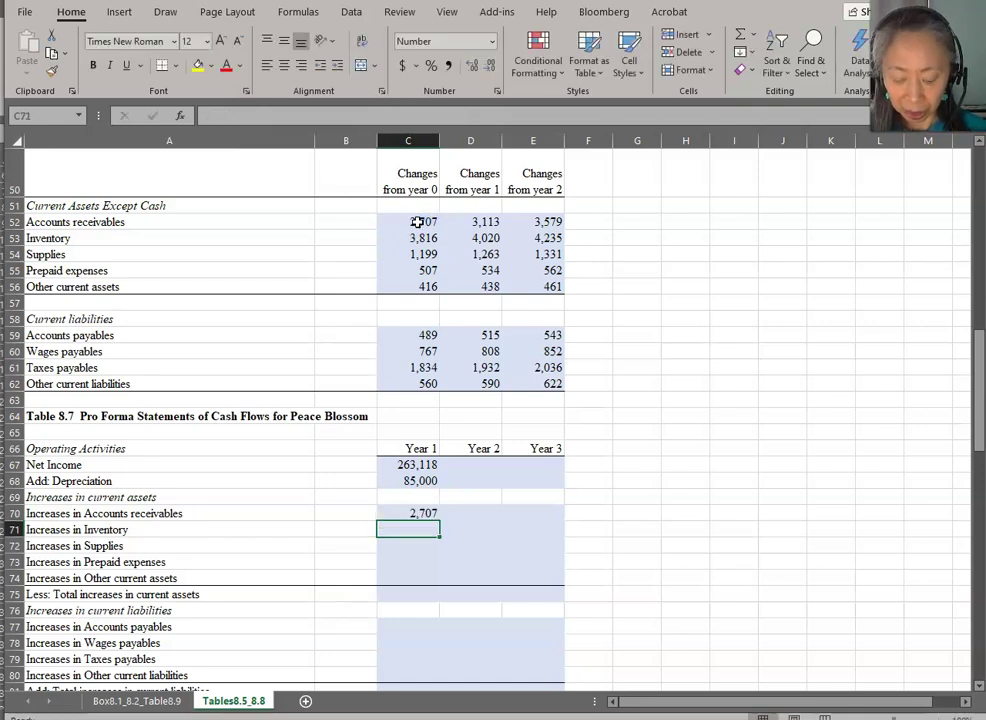
{"action": "type", "text": "="}
{"action": "left_click", "coordinate": [425, 240]}
{"action": "key", "text": "Return"}
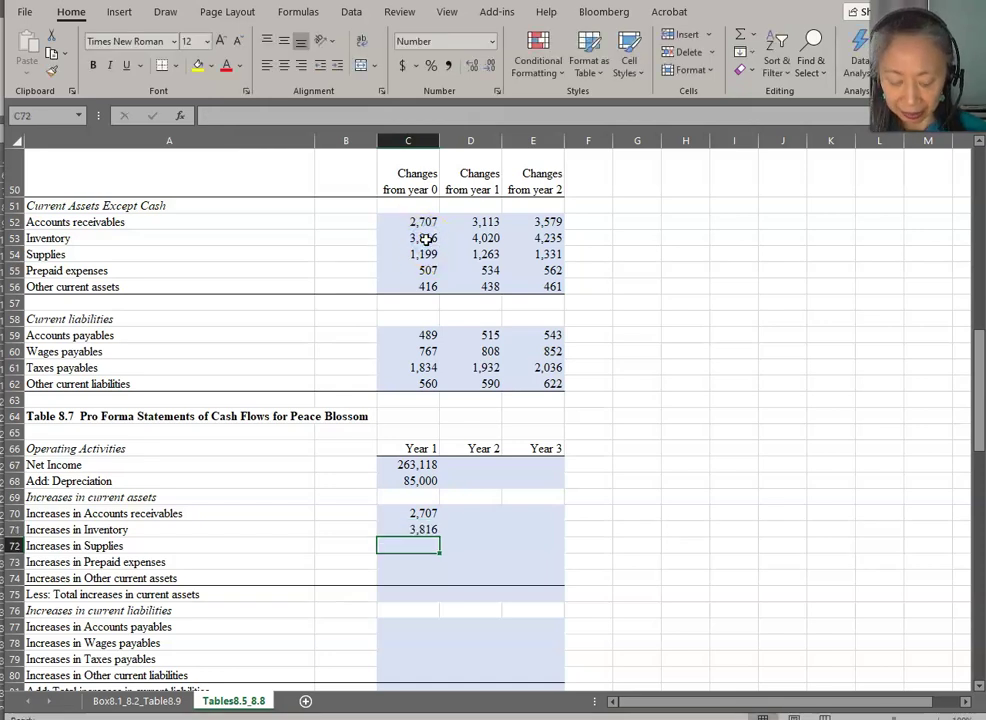
Step: Link the Year 1 increases in supplies, prepaid expenses and other current assets in C72:C74 to the changes in C54:C56
{"action": "type", "text": "="}
{"action": "left_click", "coordinate": [424, 254]}
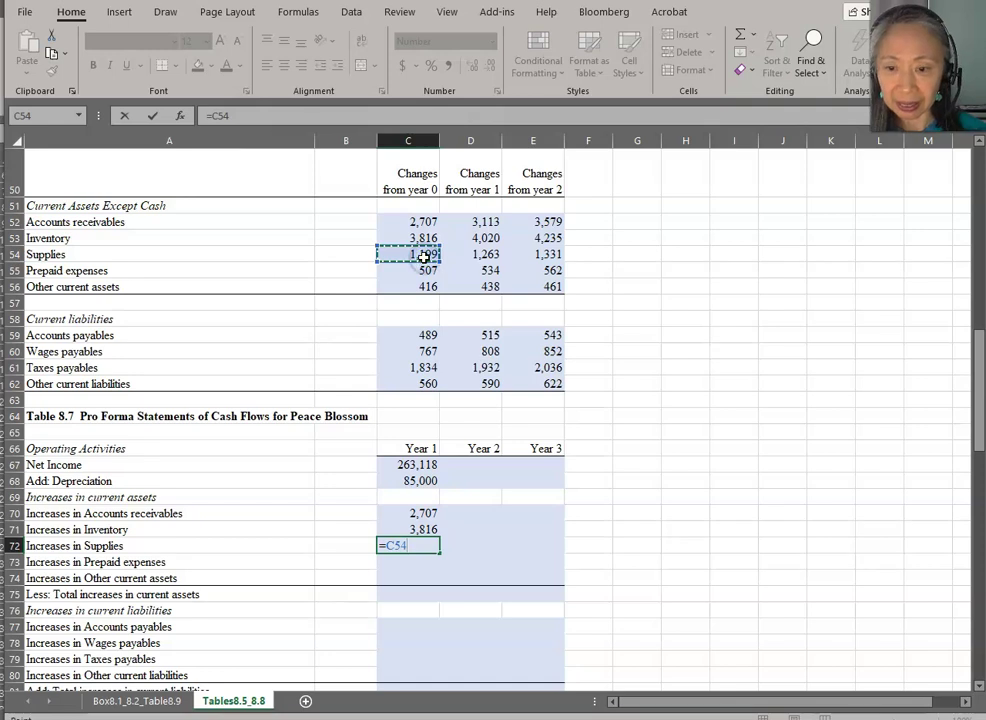
{"action": "key", "text": "Return"}
{"action": "type", "text": "="}
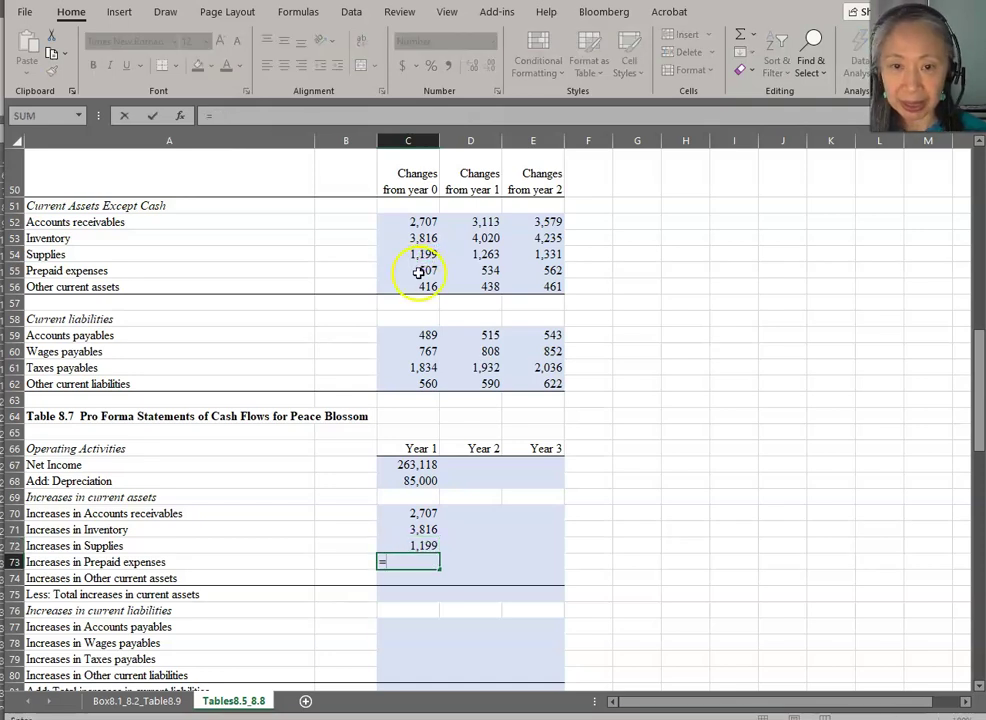
{"action": "left_click", "coordinate": [419, 271]}
{"action": "key", "text": "Return"}
{"action": "type", "text": "="}
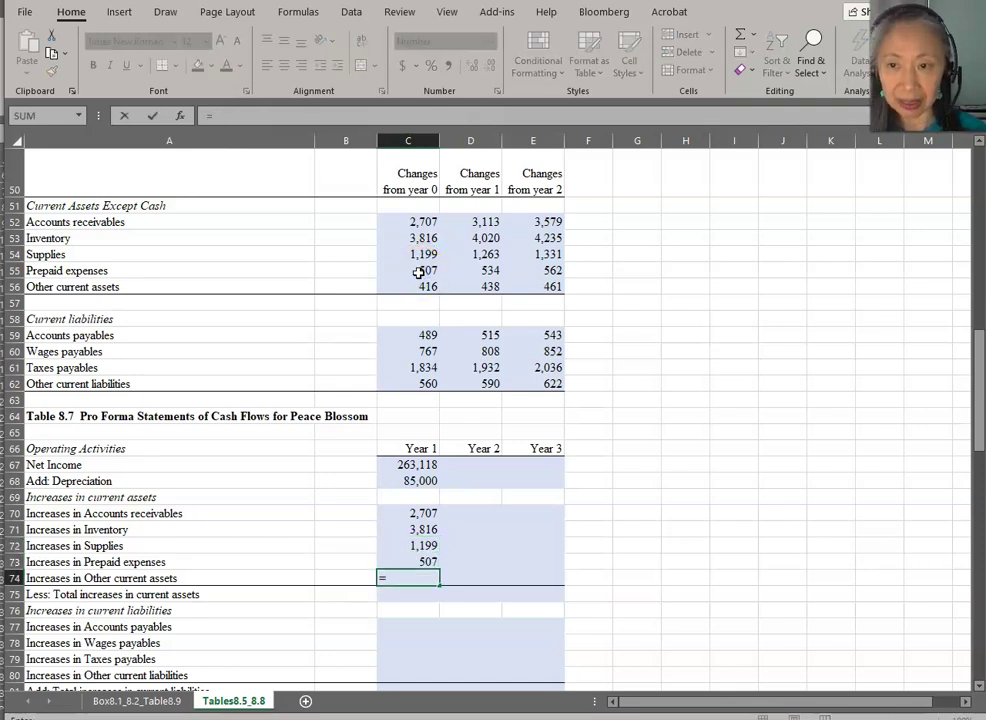
{"action": "left_click", "coordinate": [415, 287]}
{"action": "key", "text": "Return"}
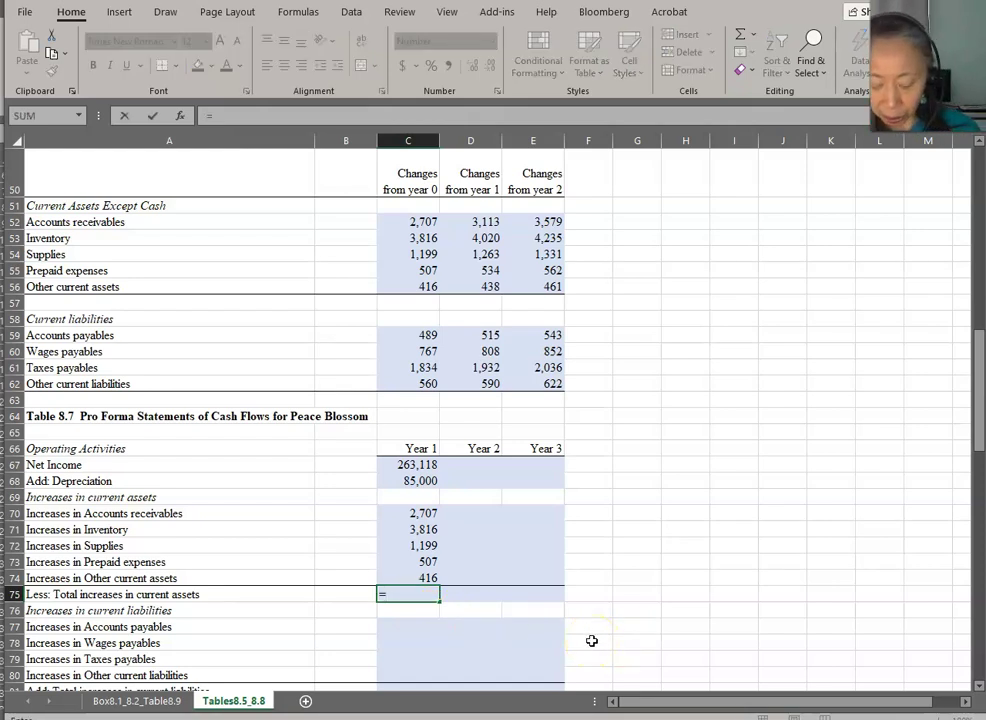
Step: Total the Year 1 increases in current assets in C75 with a SUM of C70:C74
{"action": "type", "text": "sum("}
{"action": "key", "text": "Up"}
{"action": "key", "text": "shift+Up"}
{"action": "key", "text": "shift+Up"}
{"action": "key", "text": "shift+Up"}
{"action": "key", "text": "shift+Up"}
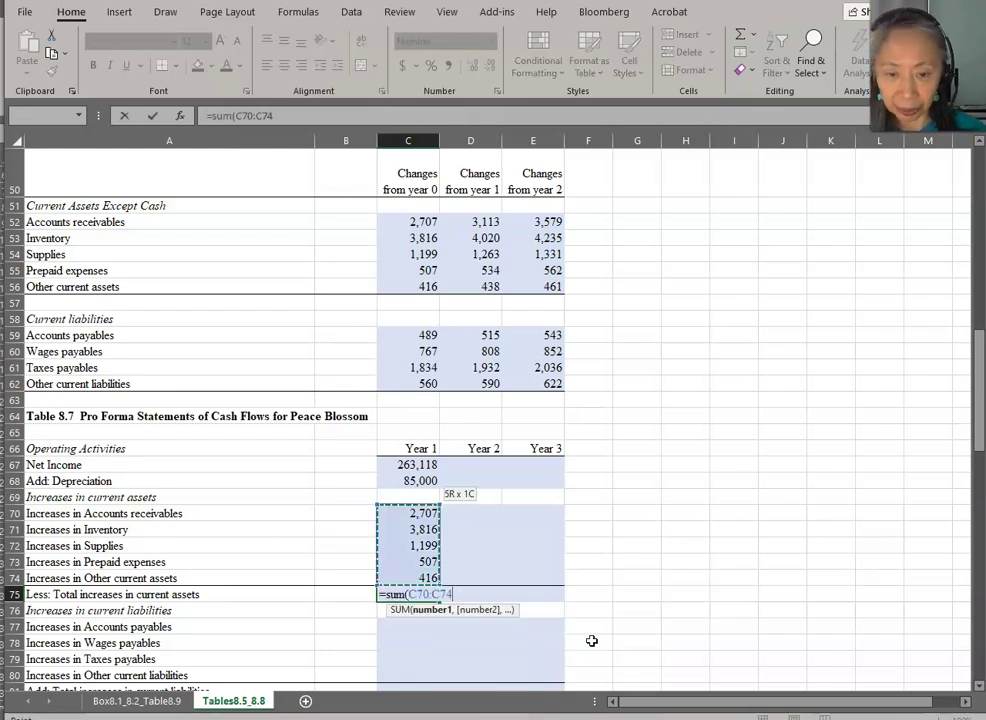
{"action": "key", "text": "Return"}
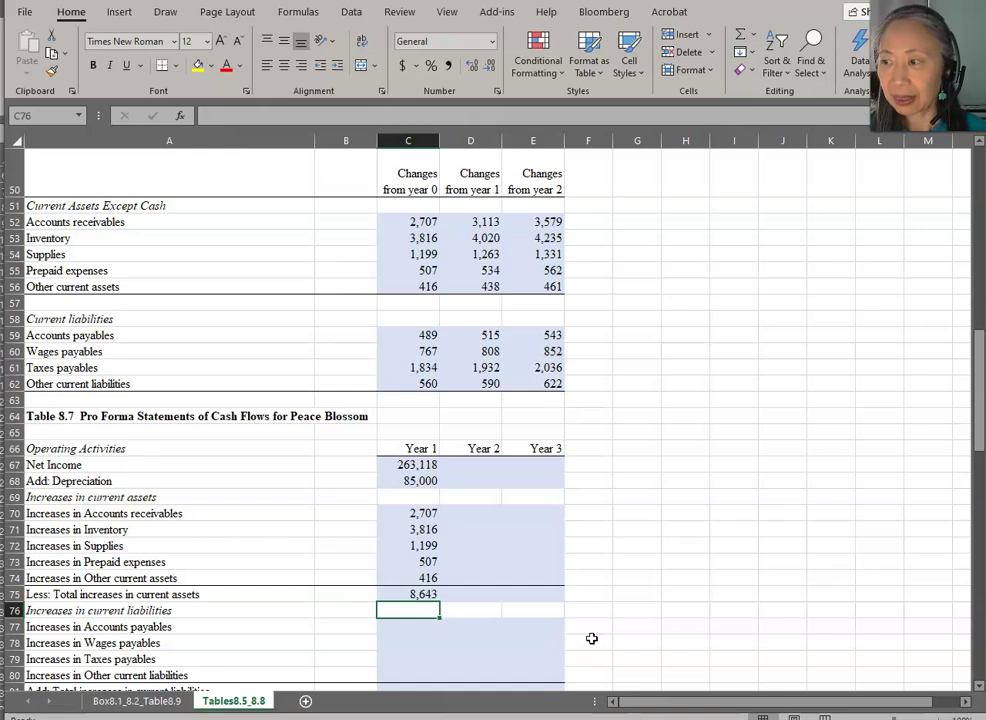
Step: Link the Year 1 increase in accounts payables in C77 to the change in C59
{"action": "left_click", "coordinate": [408, 627]}
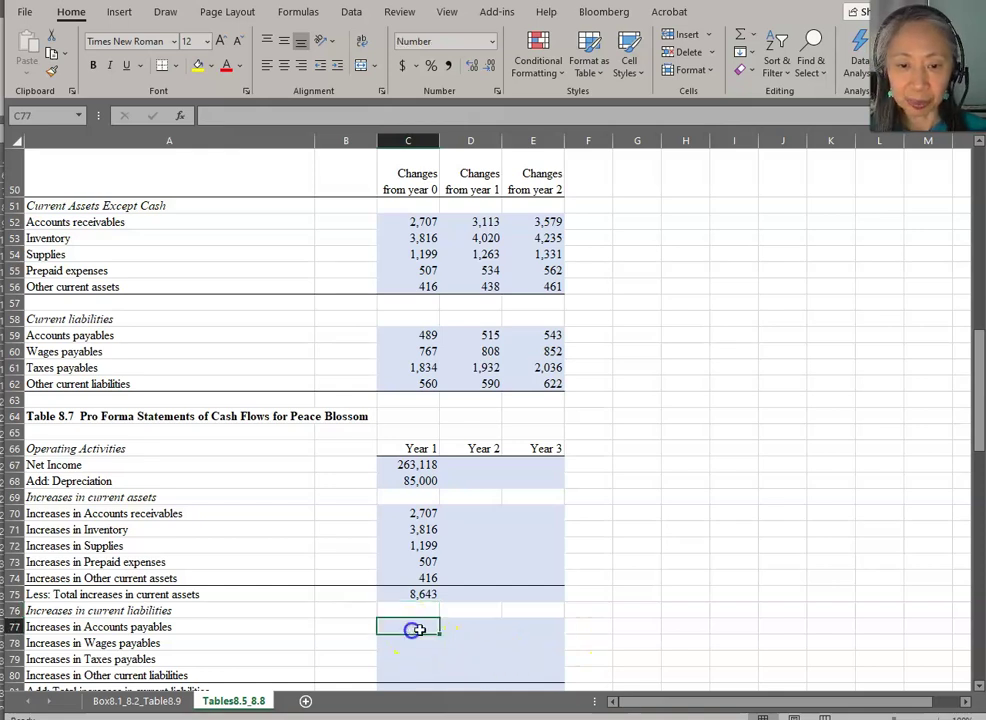
{"action": "type", "text": "="}
{"action": "left_click", "coordinate": [400, 335]}
{"action": "key", "text": "Return"}
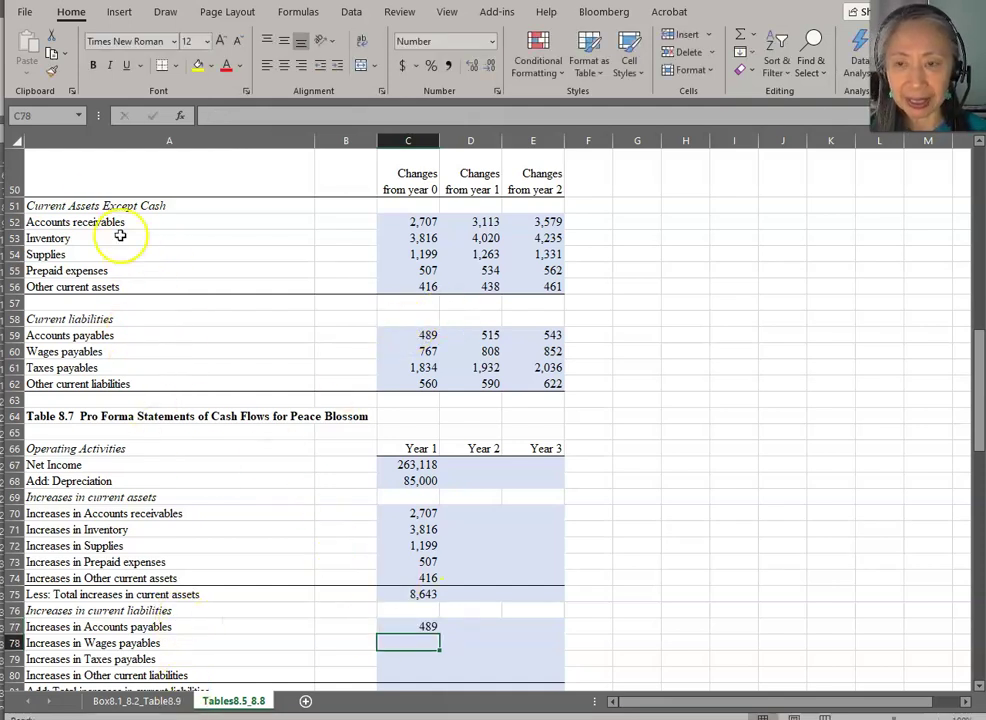
Step: Copy the accounts payables increase formula in C77 down to the wages, taxes and other current liabilities rows in C78:C80
{"action": "left_click", "coordinate": [440, 628]}
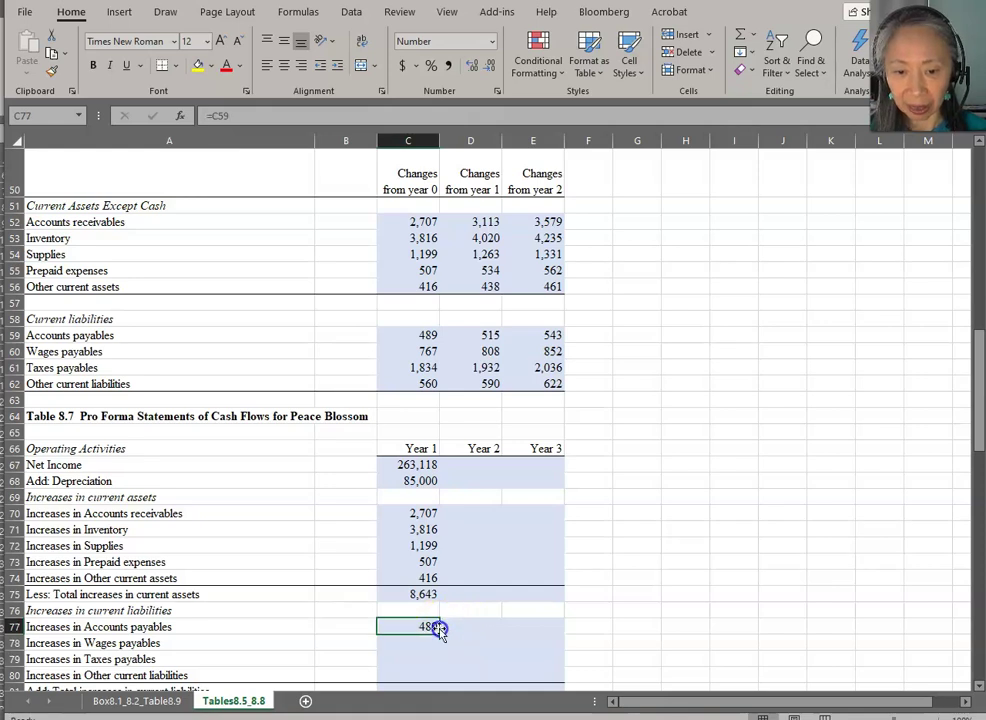
{"action": "left_click", "coordinate": [51, 51]}
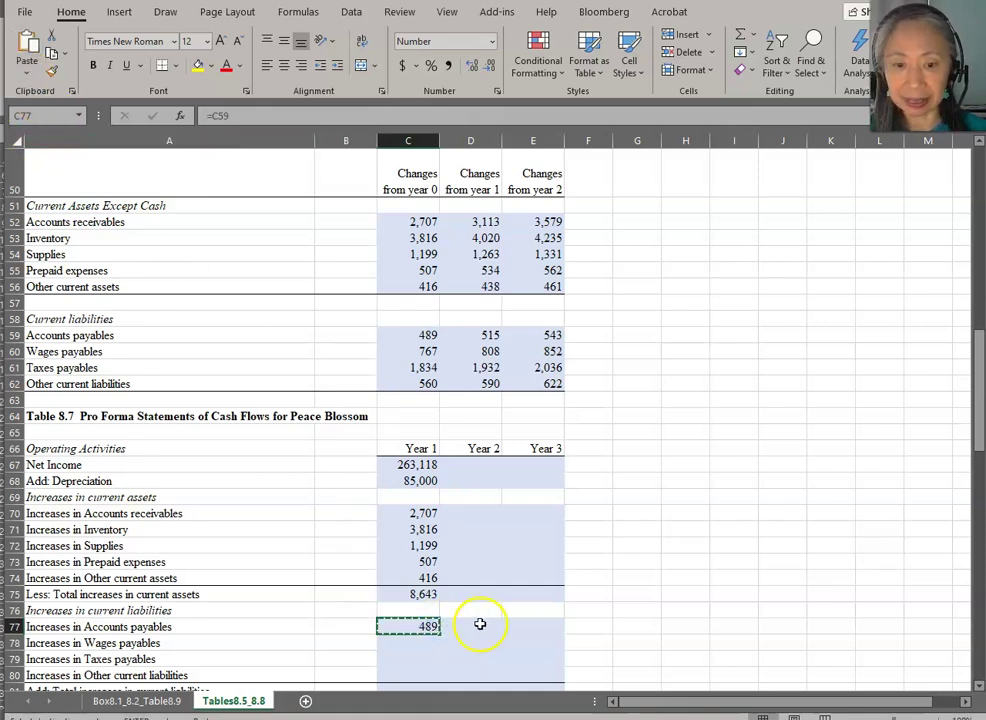
{"action": "left_click_drag", "start_coordinate": [412, 643], "coordinate": [394, 673]}
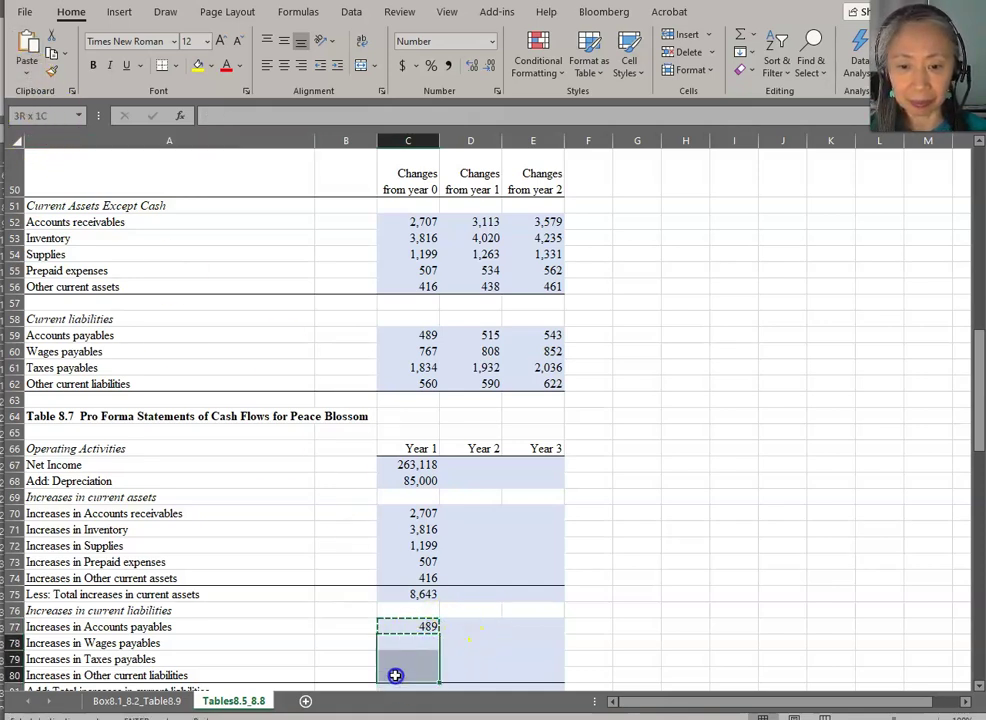
{"action": "left_click", "coordinate": [40, 64]}
{"action": "left_click", "coordinate": [45, 112]}
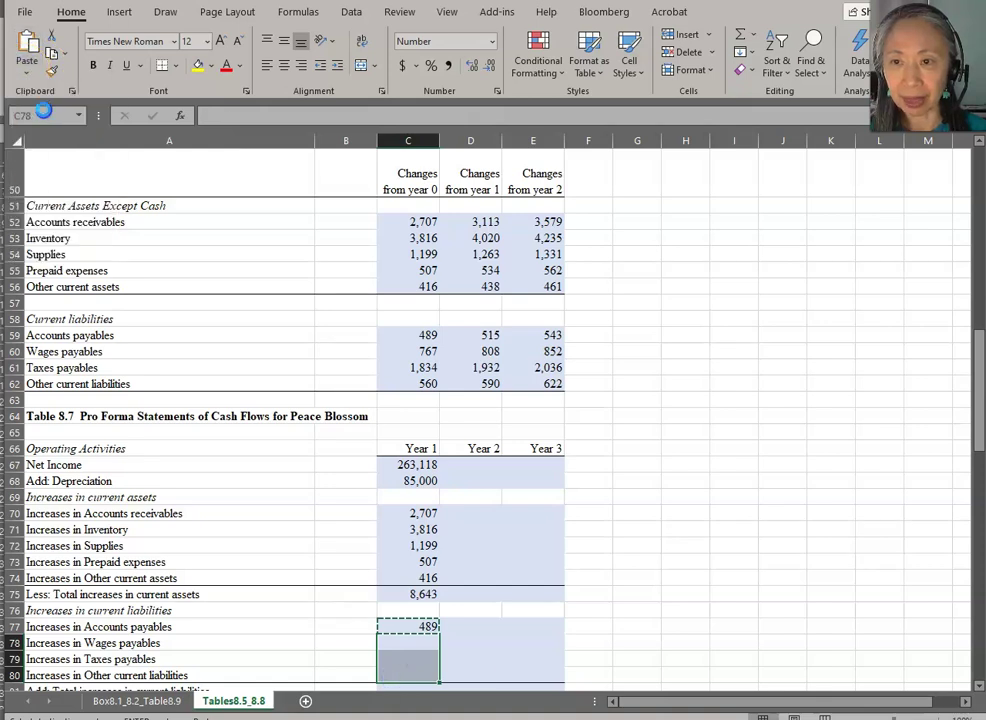
Step: Total the Year 1 increases in current liabilities in C81 with a SUM of C77:C80
{"action": "scroll", "coordinate": [416, 406], "scroll_direction": "down", "scroll_amount": 4}
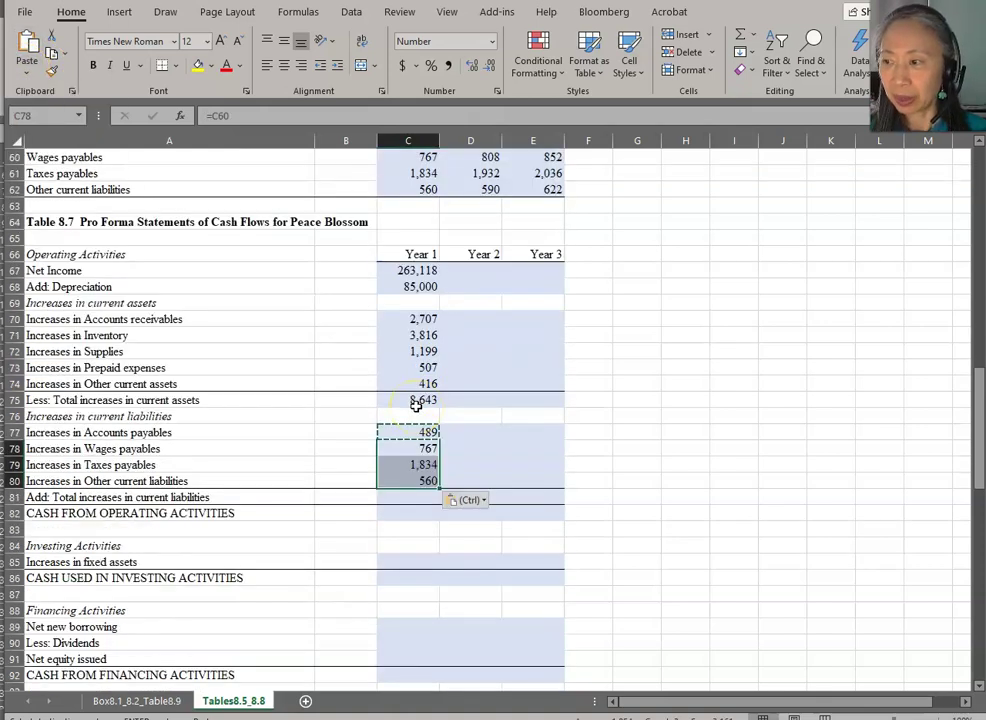
{"action": "left_click", "coordinate": [419, 497]}
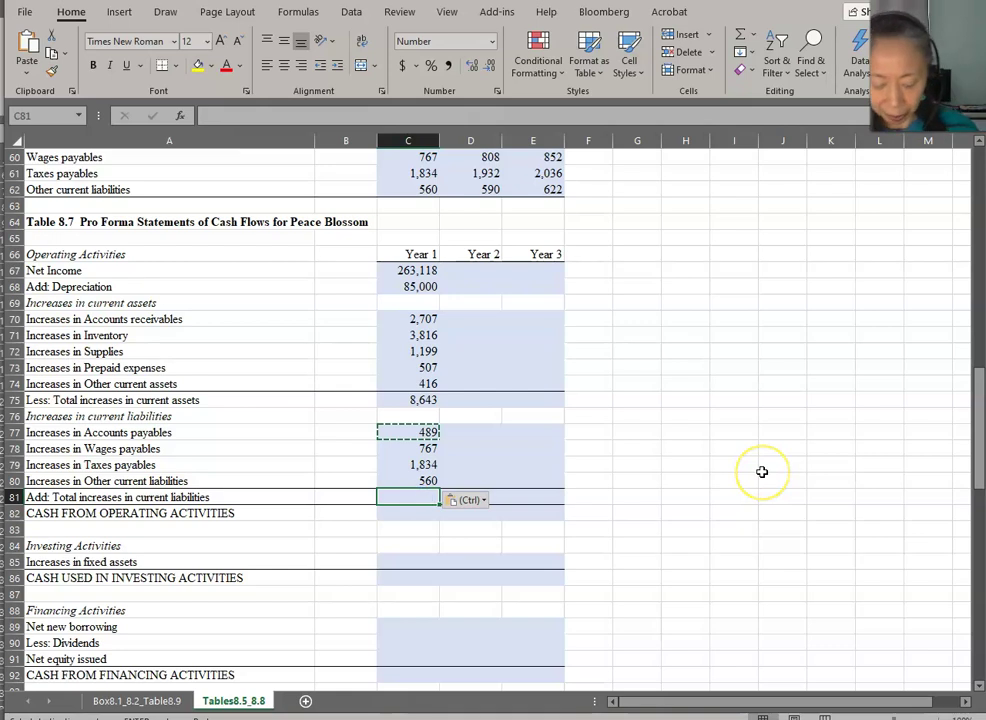
{"action": "type", "text": "=sum("}
{"action": "key", "text": "Up"}
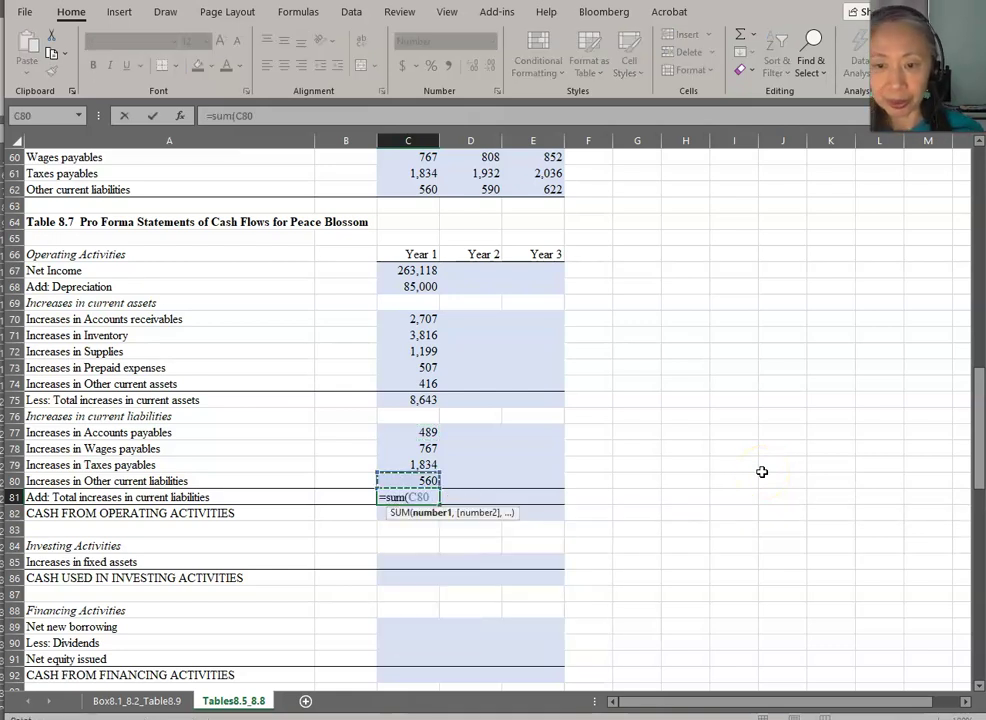
{"action": "key", "text": "shift+Up"}
{"action": "key", "text": "shift+Up"}
{"action": "key", "text": "shift+Up"}
{"action": "key", "text": "Return"}
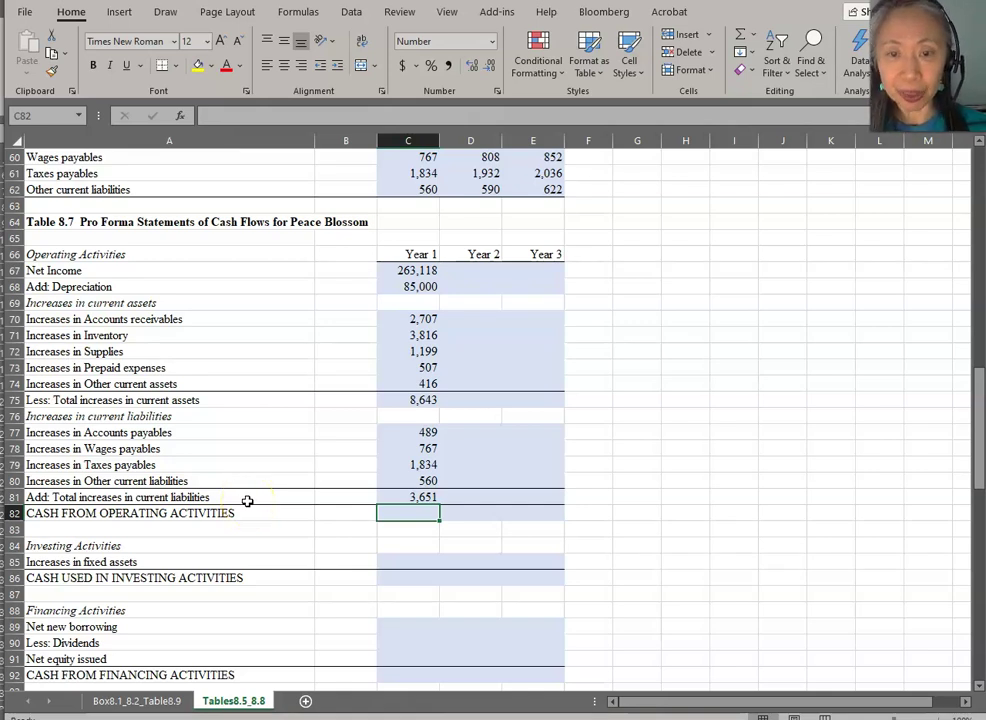
Step: Calculate Year 1 cash from operating activities in C82 with the formula =C67+C68-C75+C81
{"action": "type", "text": "="}
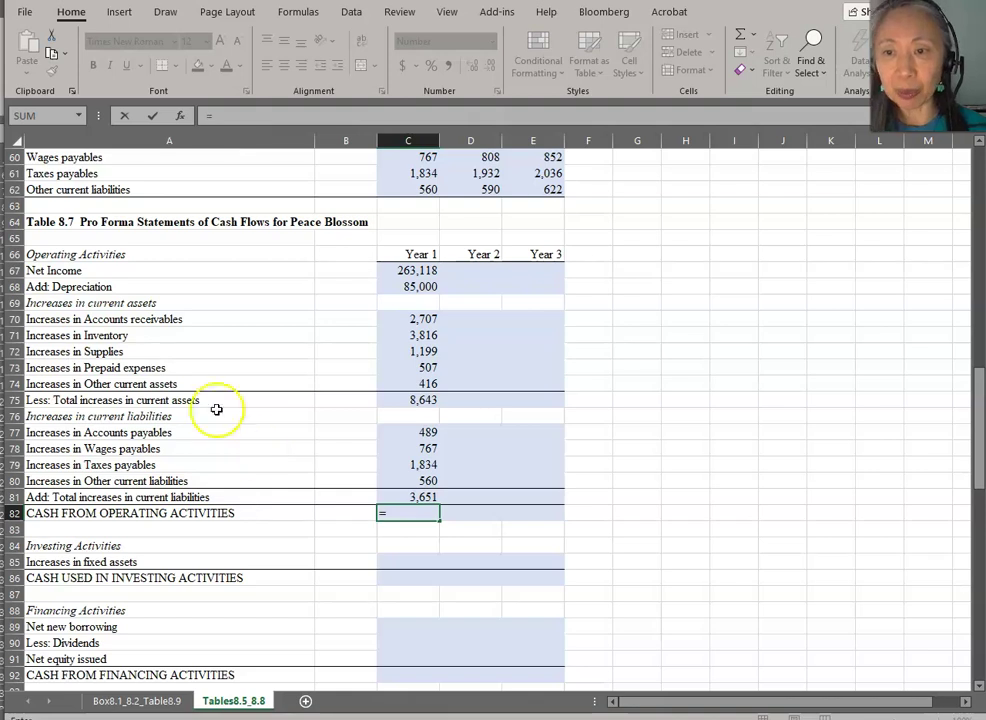
{"action": "left_click", "coordinate": [407, 271]}
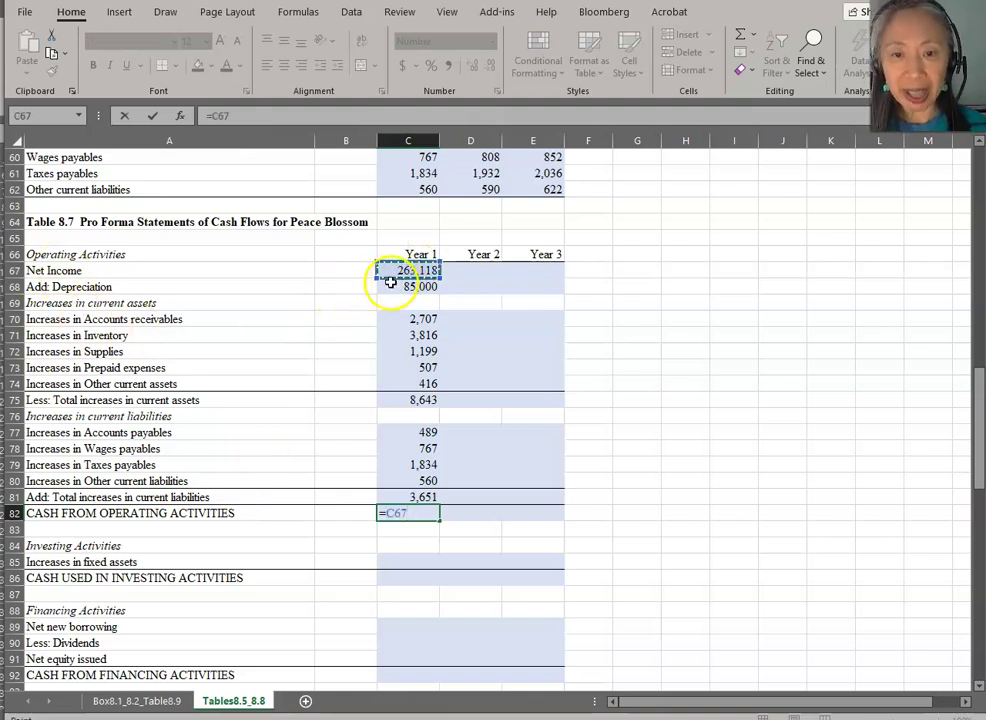
{"action": "type", "text": "+"}
{"action": "left_click", "coordinate": [403, 285]}
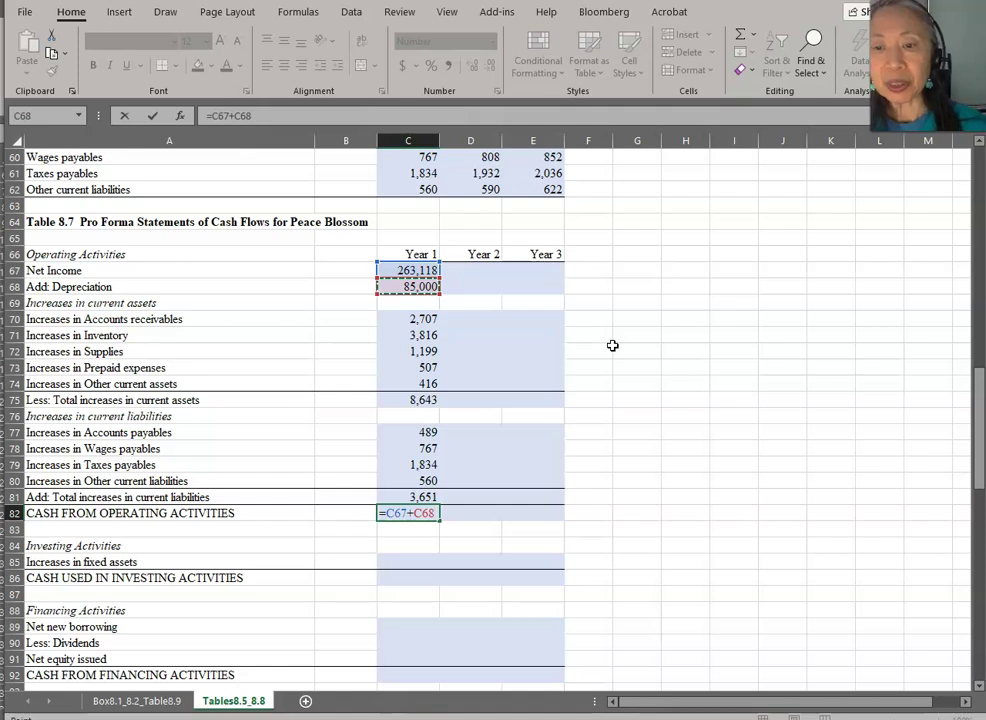
{"action": "type", "text": "-"}
{"action": "left_click", "coordinate": [405, 400]}
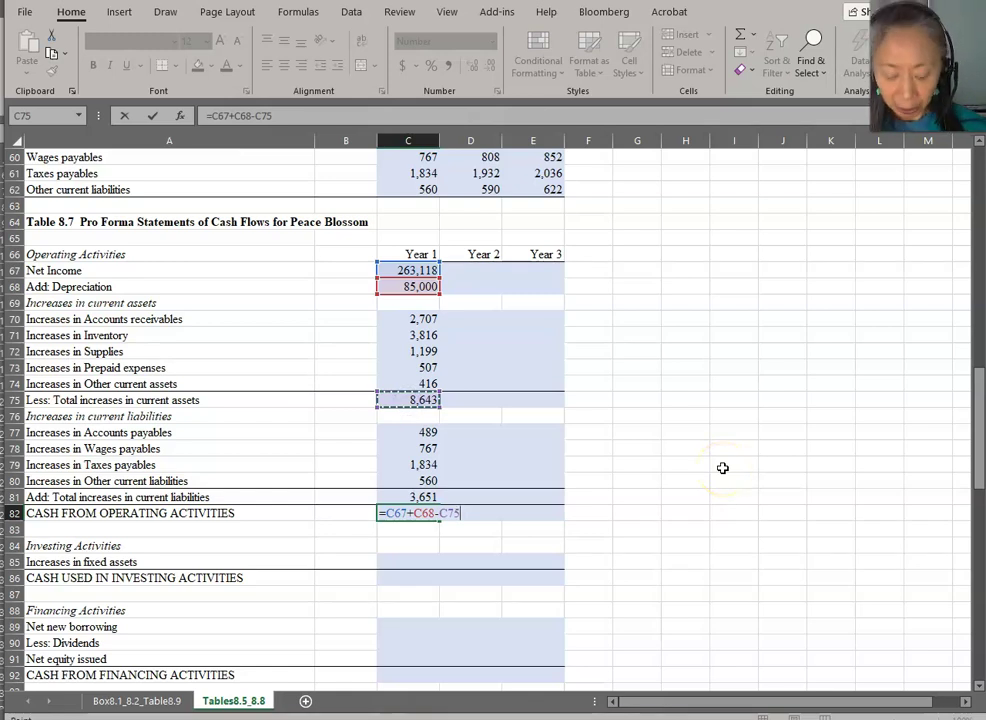
{"action": "type", "text": "+"}
{"action": "left_click", "coordinate": [416, 497]}
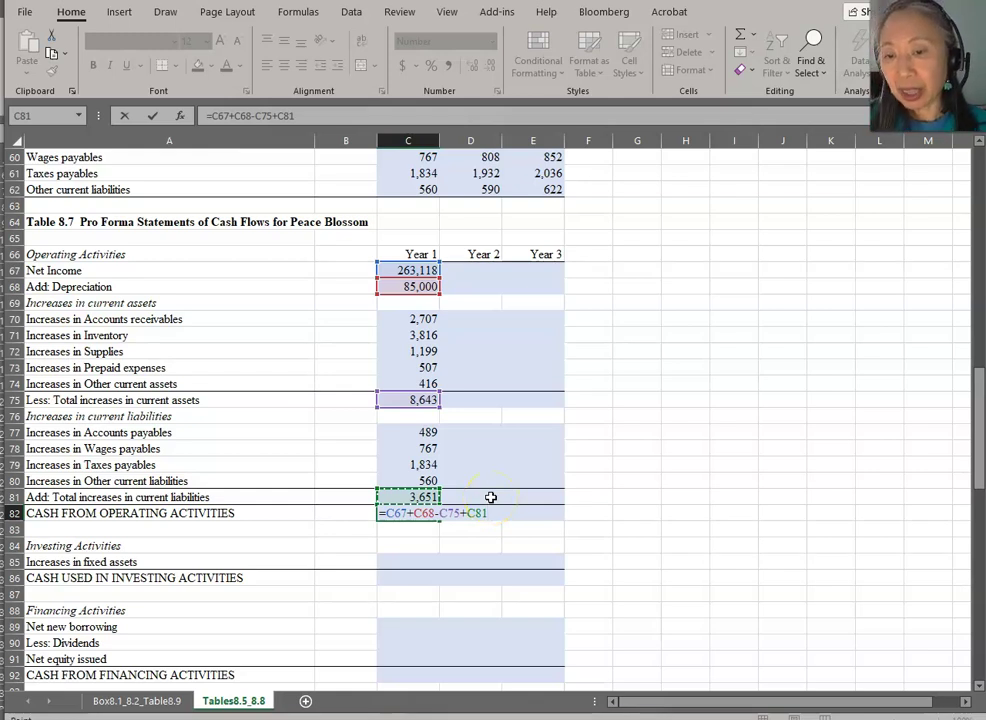
{"action": "key", "text": "Return"}
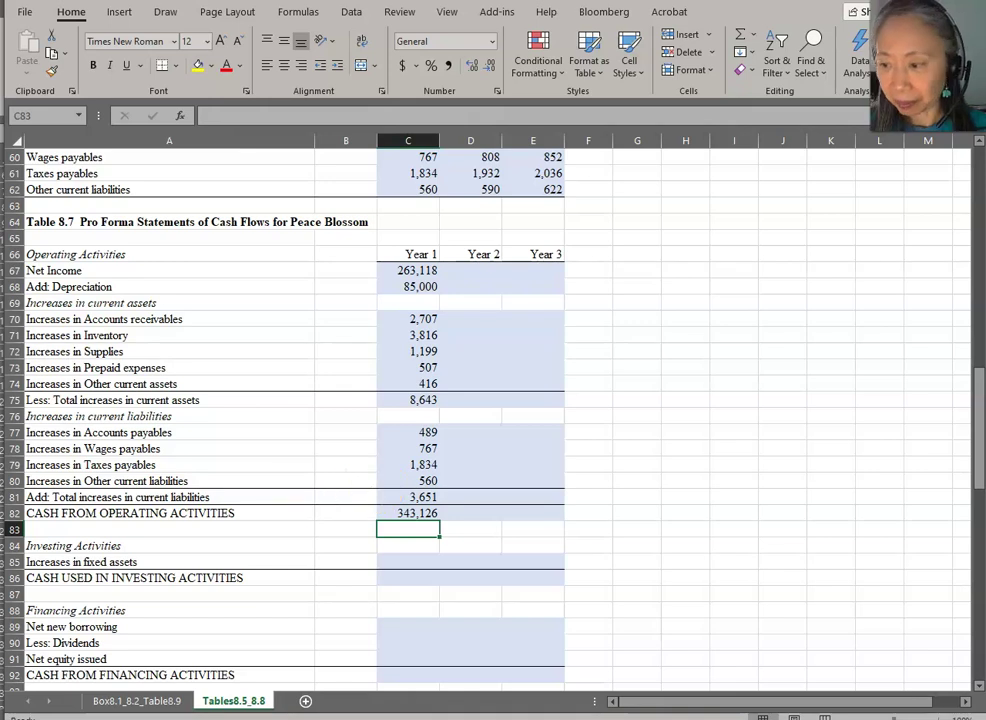
{"action": "key", "text": "Right"}
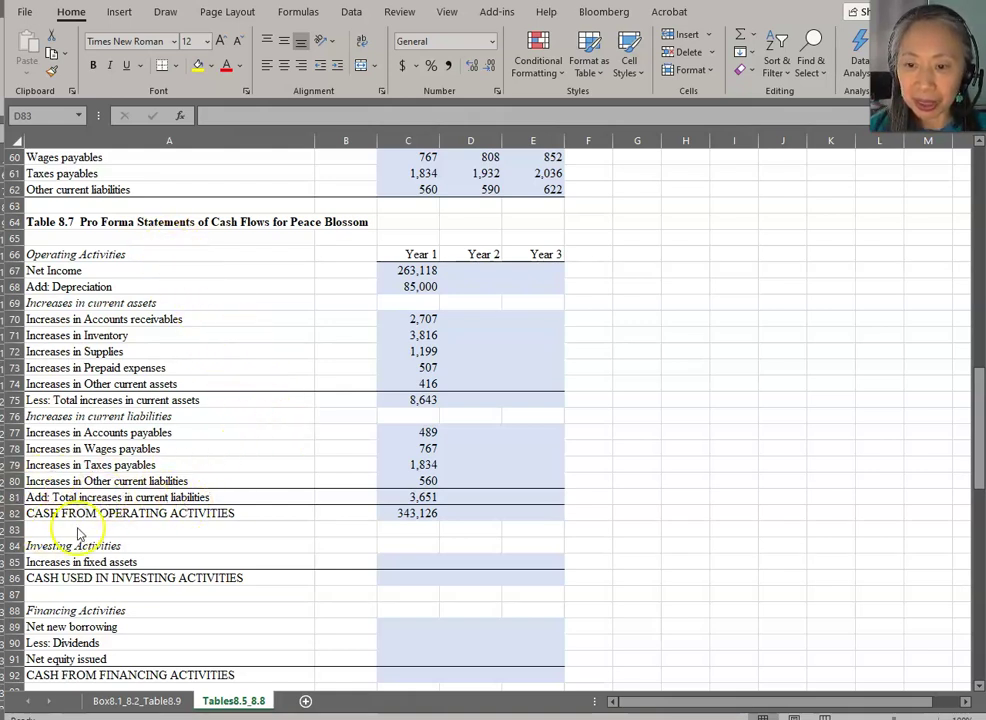
Step: Copy the Year 1 operating activities formulas in C67:C82 across to Years 2 and 3 in columns D and E
{"action": "left_click", "coordinate": [419, 270]}
{"action": "key", "text": "shift+Down"}
{"action": "key", "text": "shift+Down"}
{"action": "key", "text": "shift+Down"}
{"action": "key", "text": "shift+Down"}
{"action": "key", "text": "shift+Down"}
{"action": "key", "text": "shift+Down"}
{"action": "key", "text": "shift+Down"}
{"action": "key", "text": "shift+Down"}
{"action": "key", "text": "shift+Down"}
{"action": "key", "text": "shift+Down"}
{"action": "key", "text": "shift+Down"}
{"action": "key", "text": "shift+Down"}
{"action": "key", "text": "shift+Down"}
{"action": "key", "text": "shift+Down"}
{"action": "key", "text": "shift+Down"}
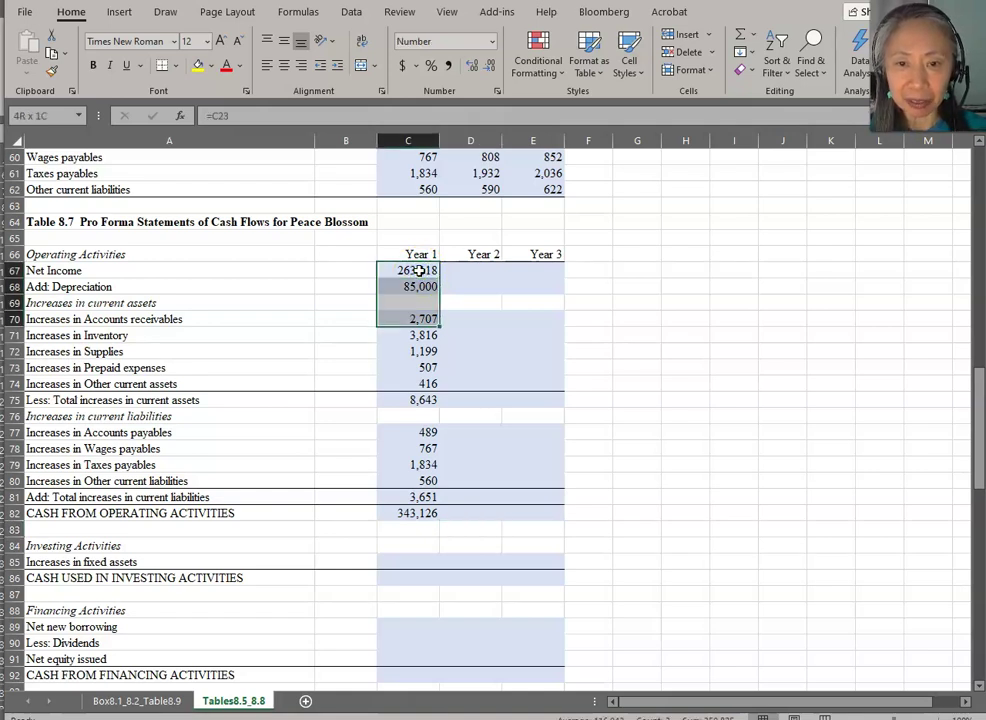
{"action": "key", "text": "ctrl+c"}
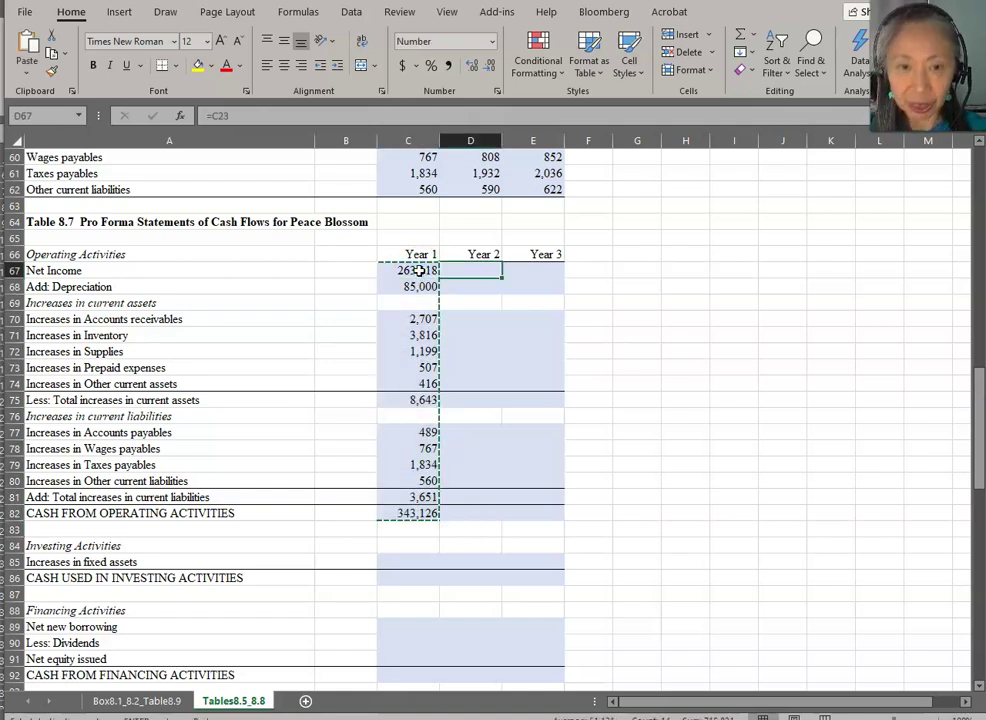
{"action": "key", "text": "Right"}
{"action": "key", "text": "shift+Right"}
{"action": "key", "text": "ctrl+v"}
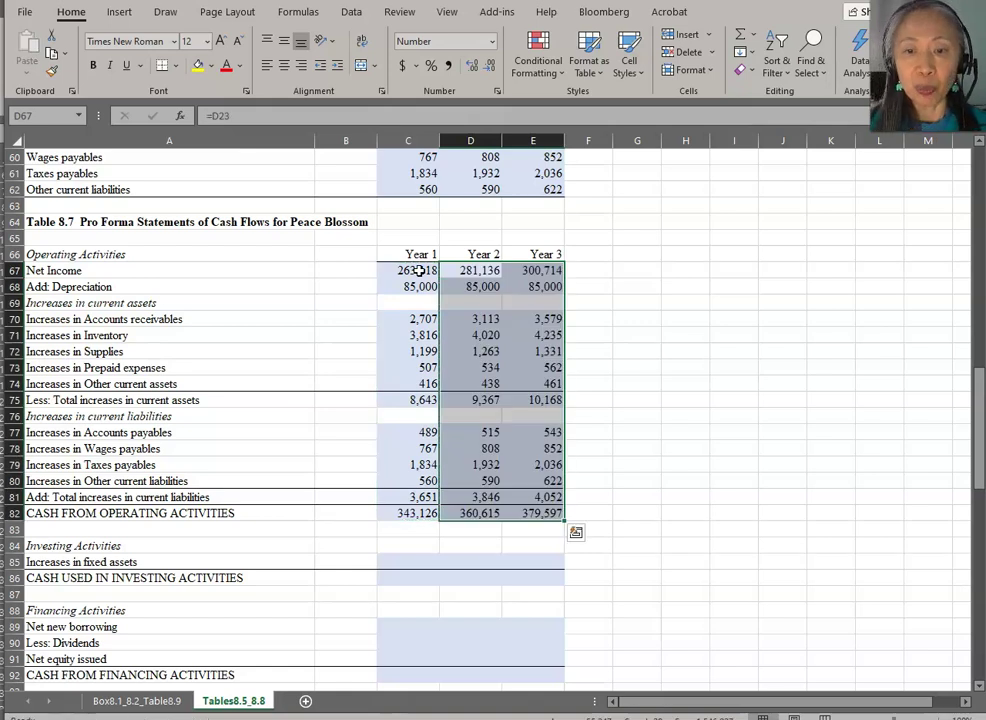
{"action": "left_click", "coordinate": [541, 340]}
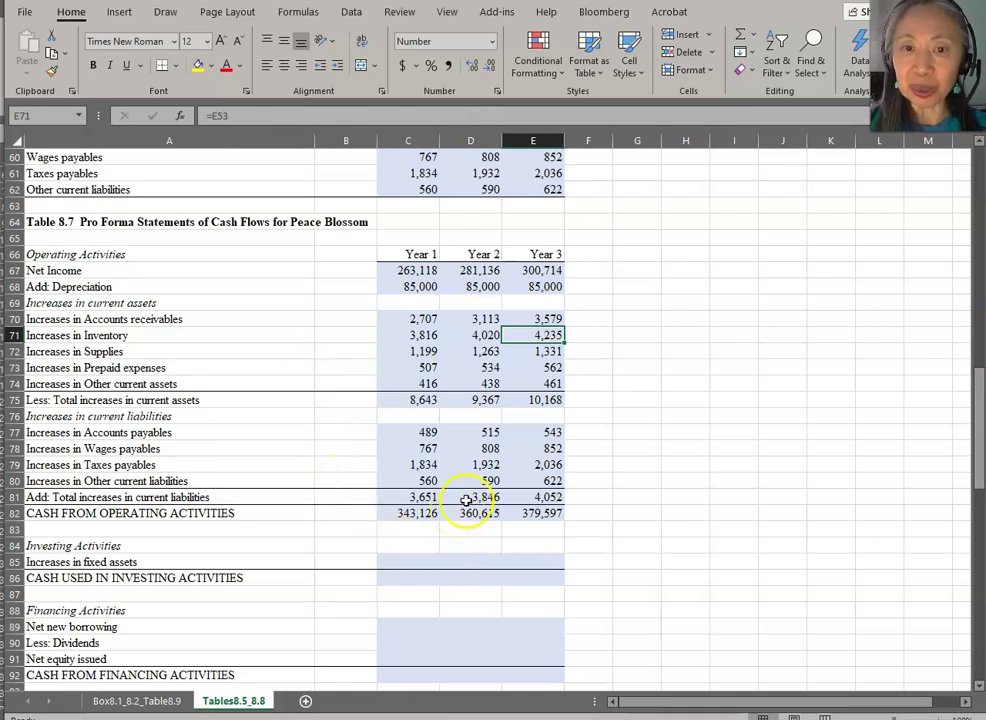
Step: In Table 8.8, set Year 1 total equipment in C113 to B113 plus the new equipment in B32 of sheet Box8.1_8.2_Table8.9
{"action": "scroll", "coordinate": [466, 500], "scroll_direction": "down", "scroll_amount": 2}
{"action": "scroll", "coordinate": [466, 500], "scroll_direction": "down", "scroll_amount": 2}
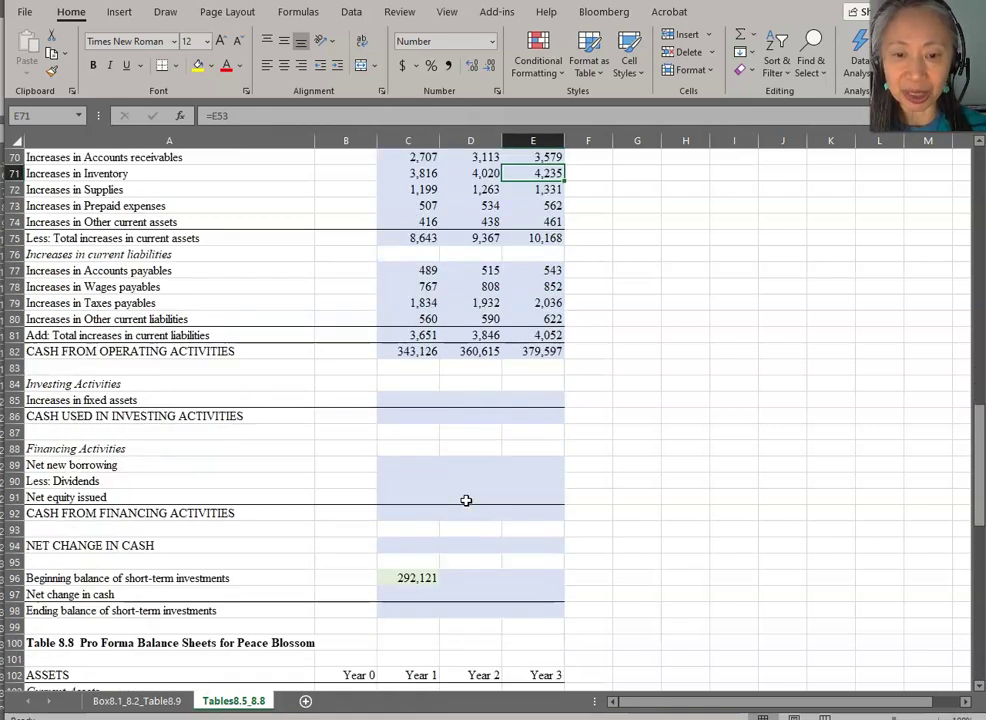
{"action": "scroll", "coordinate": [466, 500], "scroll_direction": "down", "scroll_amount": 3}
{"action": "scroll", "coordinate": [466, 500], "scroll_direction": "down", "scroll_amount": 3}
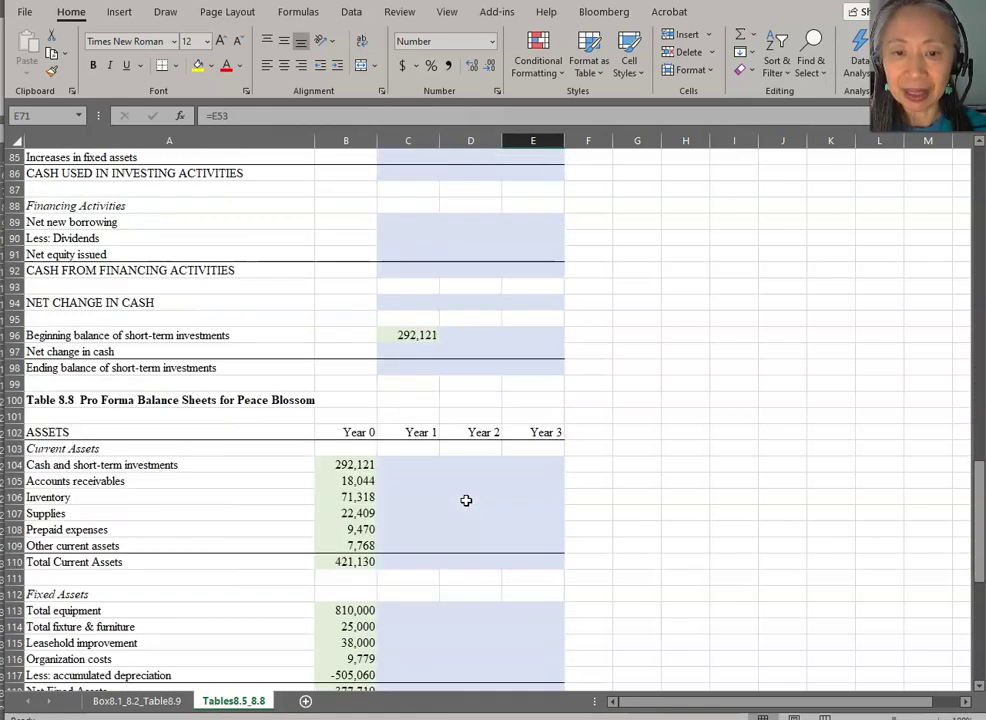
{"action": "scroll", "coordinate": [466, 500], "scroll_direction": "down", "scroll_amount": 4}
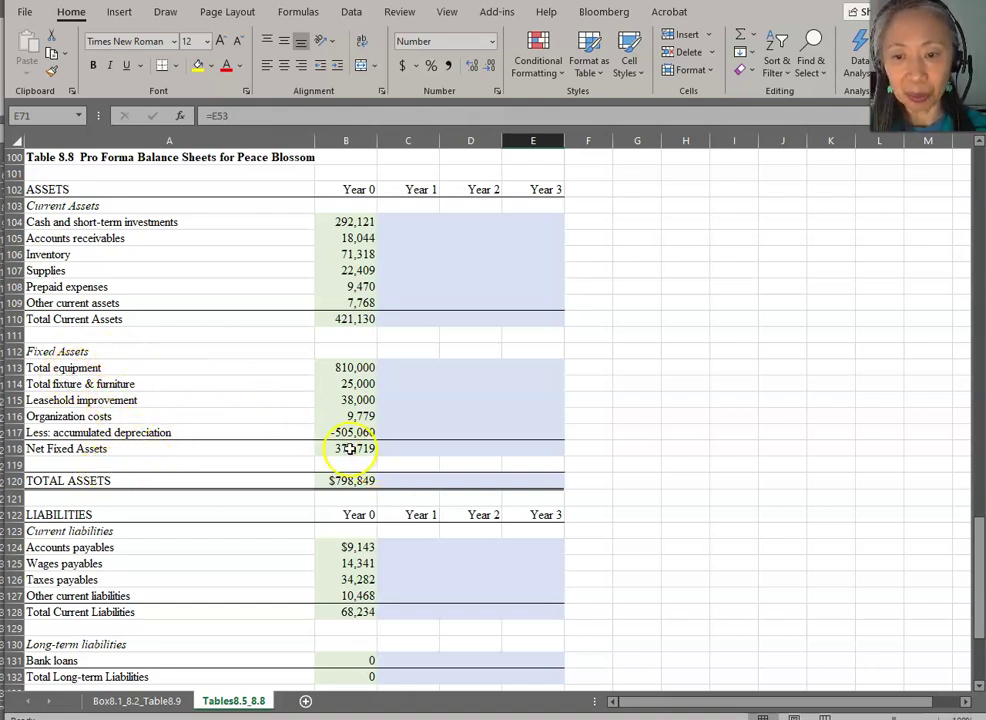
{"action": "left_click", "coordinate": [395, 367]}
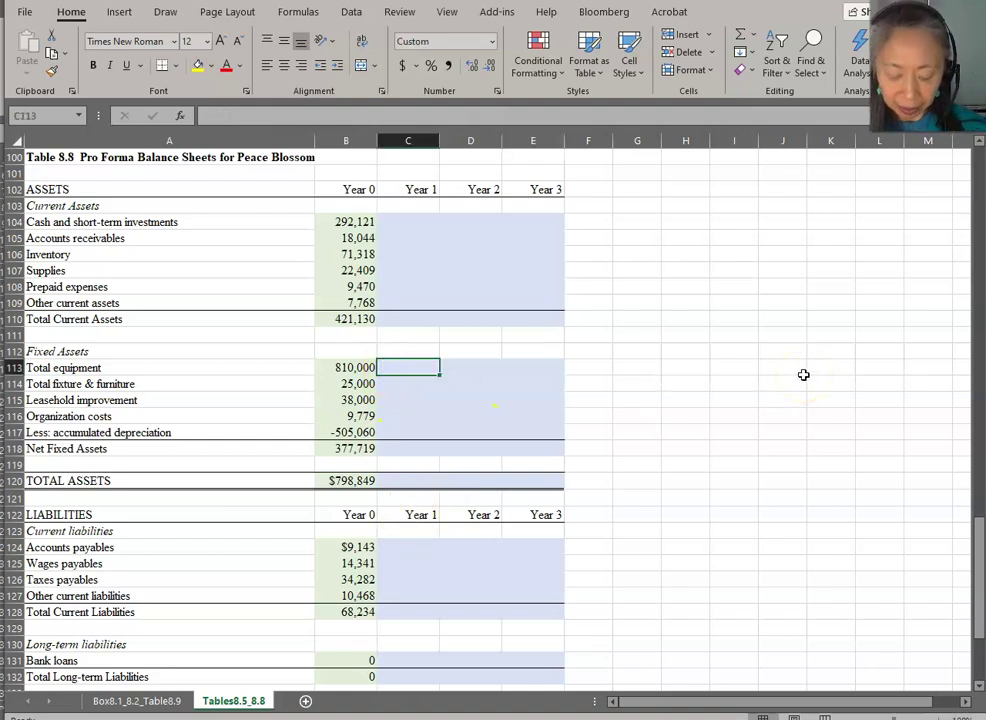
{"action": "type", "text": "="}
{"action": "key", "text": "Left"}
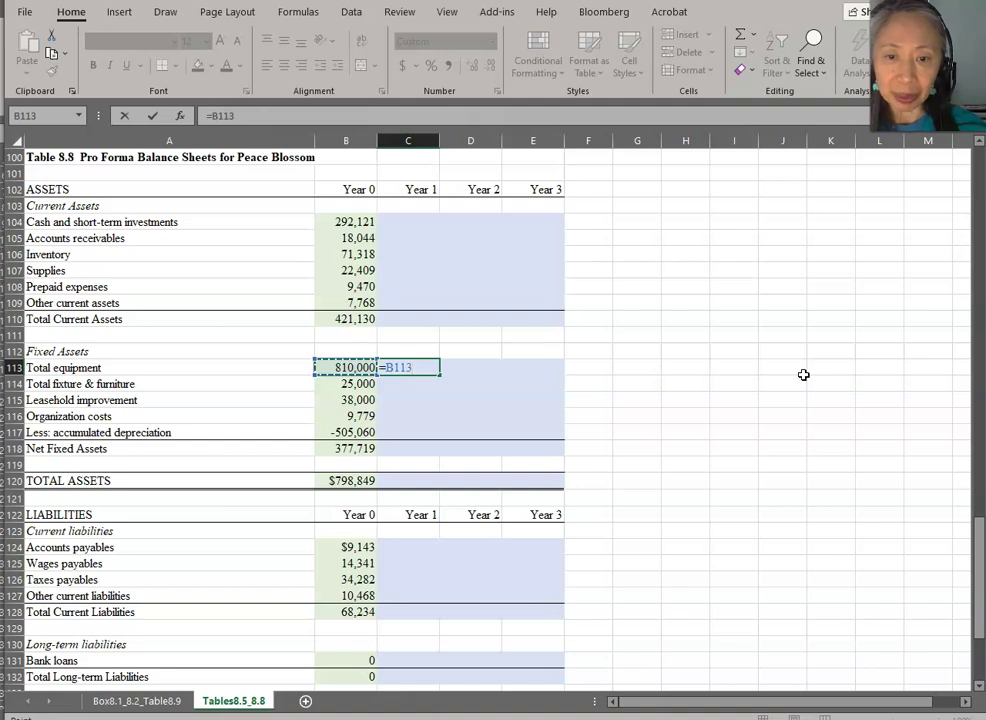
{"action": "type", "text": "+"}
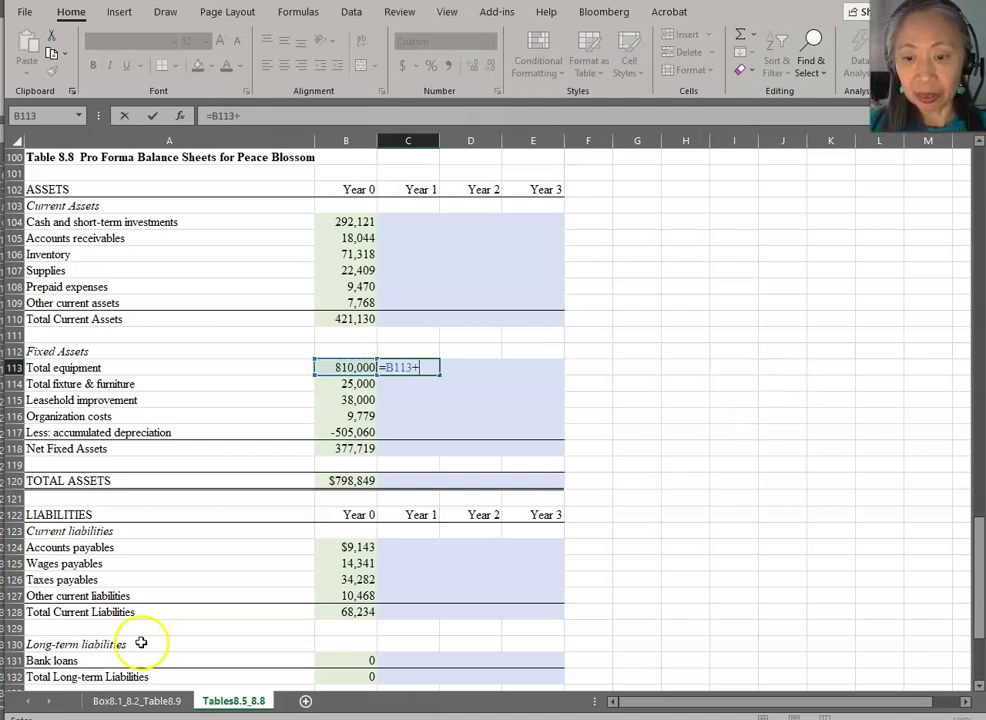
{"action": "left_click", "coordinate": [156, 704]}
{"action": "left_click", "coordinate": [348, 645]}
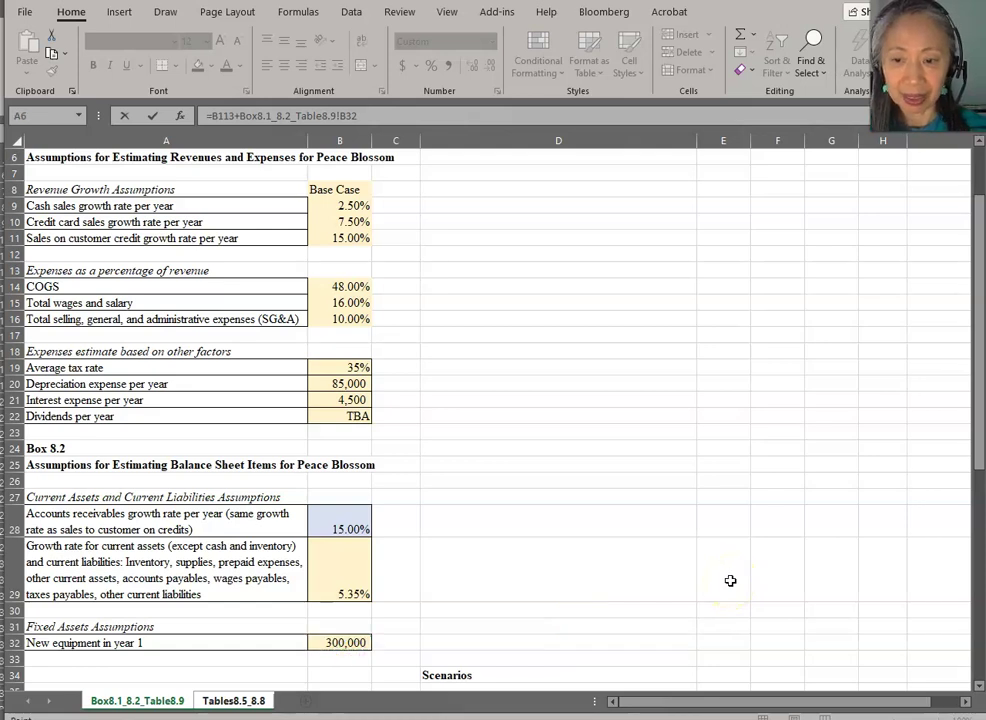
{"action": "key", "text": "Return"}
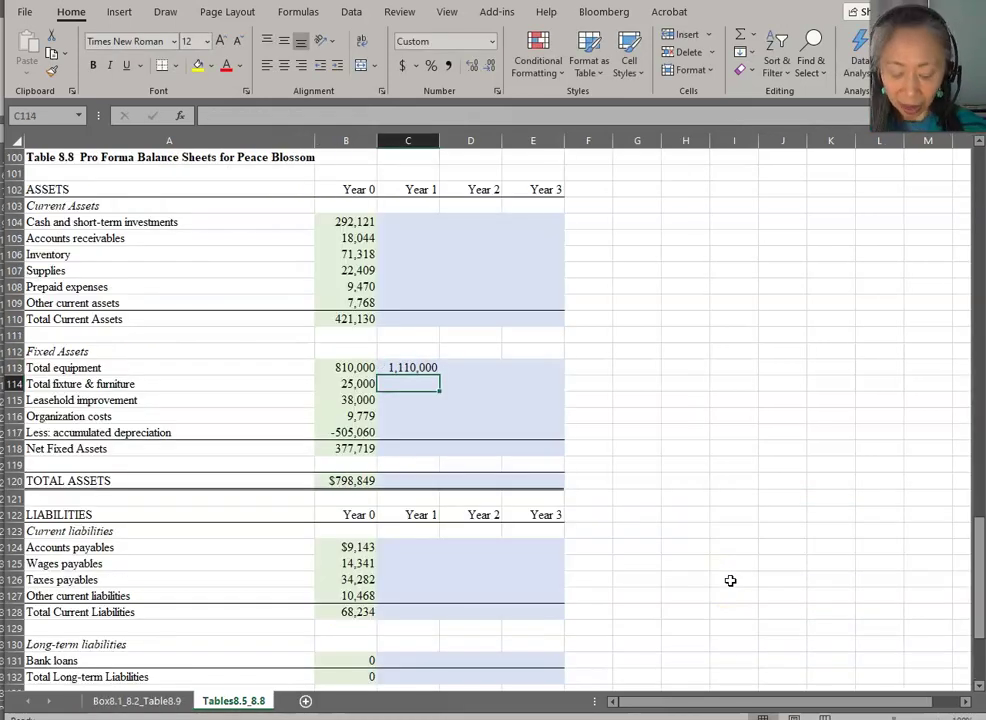
Step: Link Year 1 fixture and furniture, leasehold improvement and organization costs in C114:C116 to their Year 0 values in column B
{"action": "type", "text": "="}
{"action": "key", "text": "Left"}
{"action": "key", "text": "Return"}
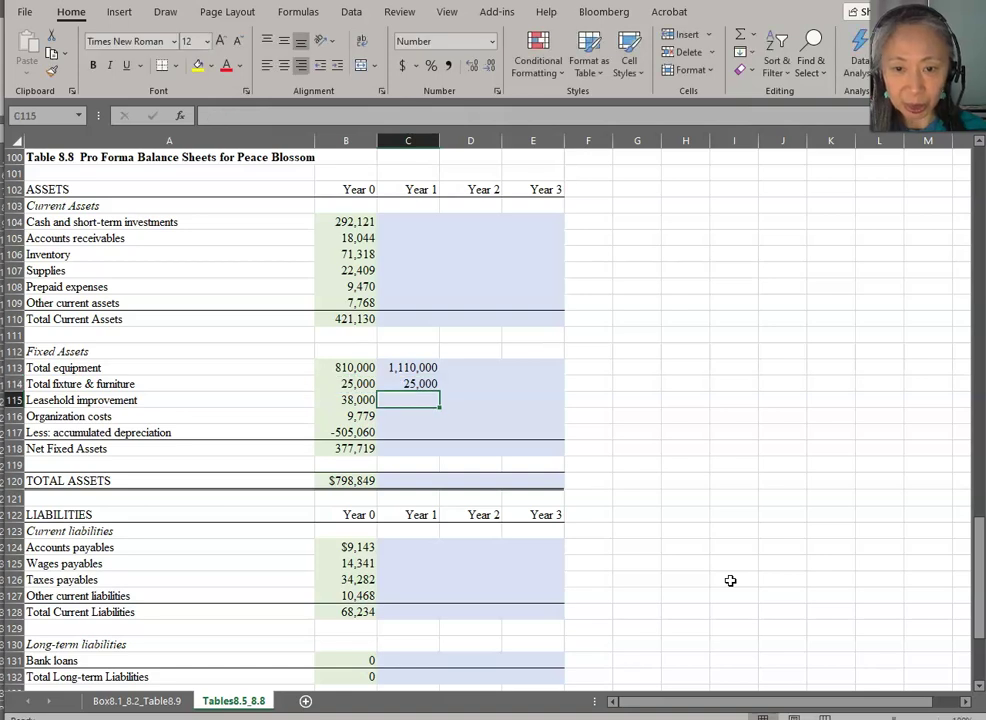
{"action": "type", "text": "="}
{"action": "key", "text": "Left"}
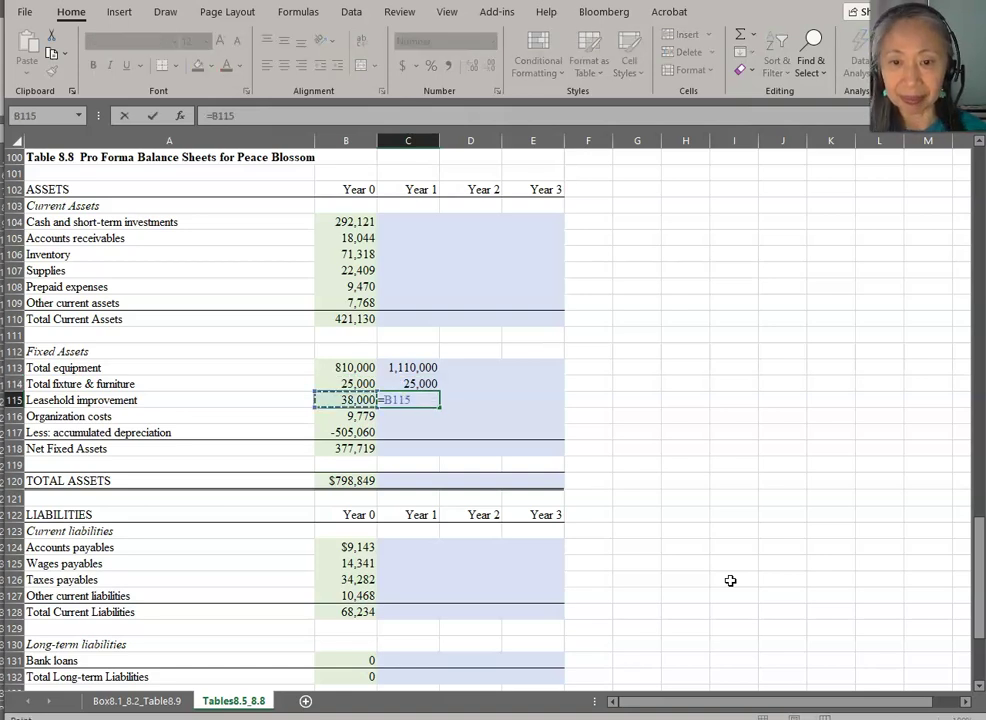
{"action": "key", "text": "Return"}
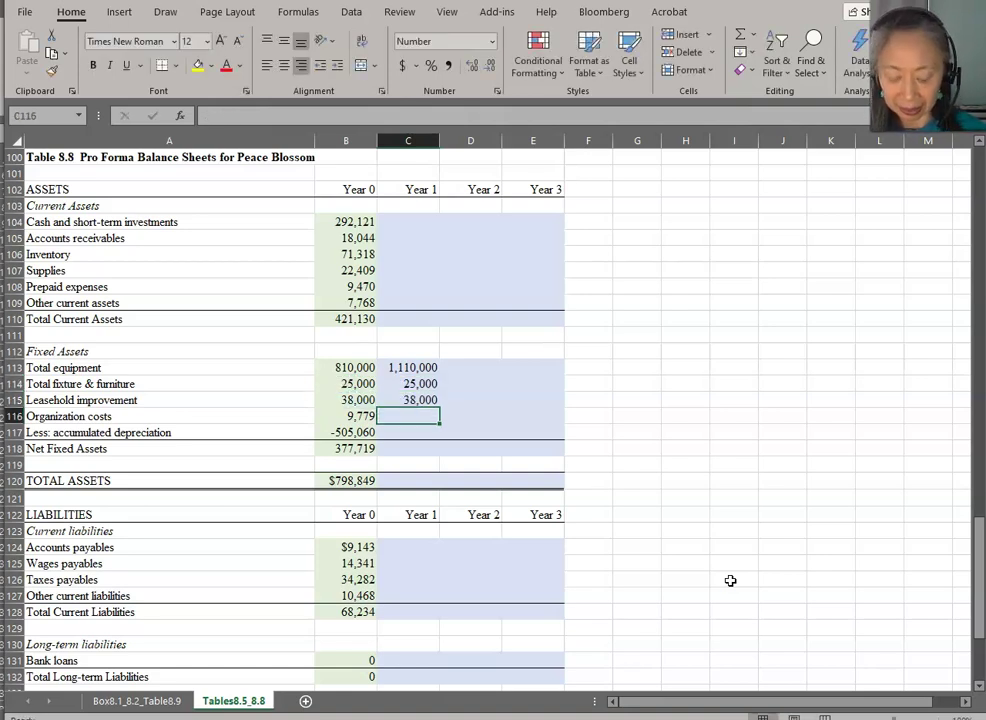
{"action": "type", "text": "="}
{"action": "key", "text": "Left"}
{"action": "key", "text": "Return"}
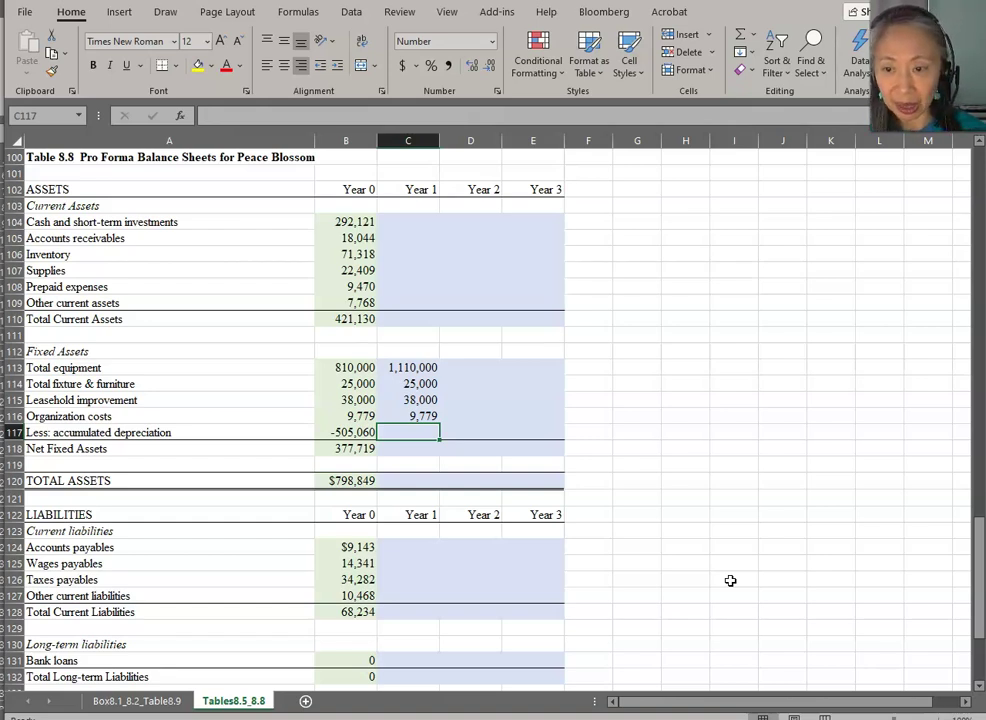
Step: Calculate Year 1 accumulated depreciation in C117 as B117 minus the Year 1 depreciation expense in C18
{"action": "type", "text": "="}
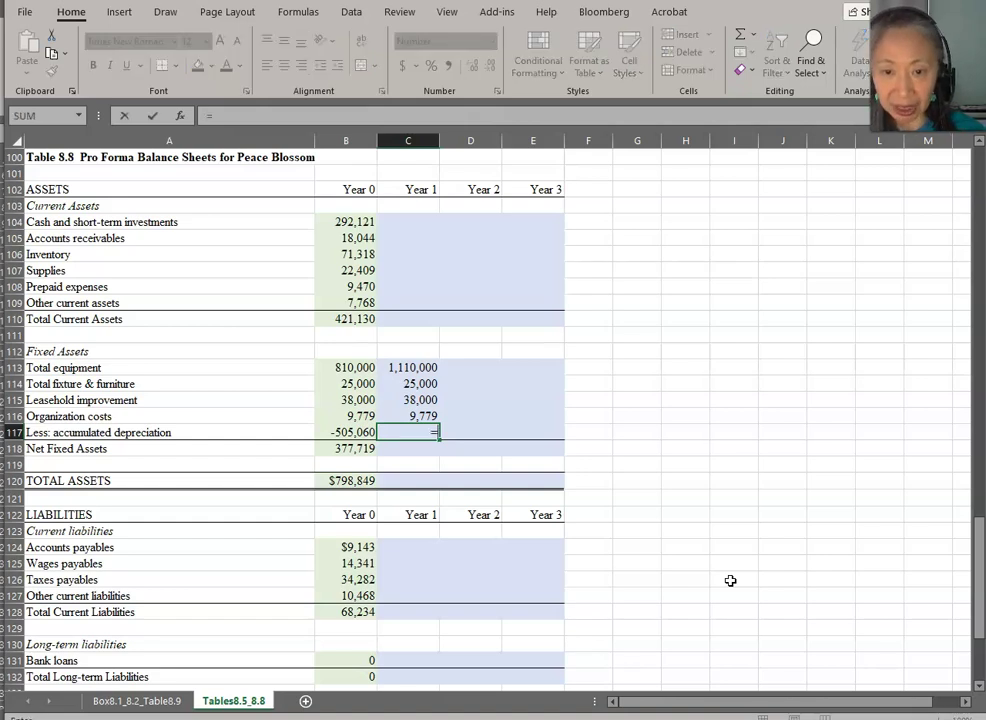
{"action": "key", "text": "Left"}
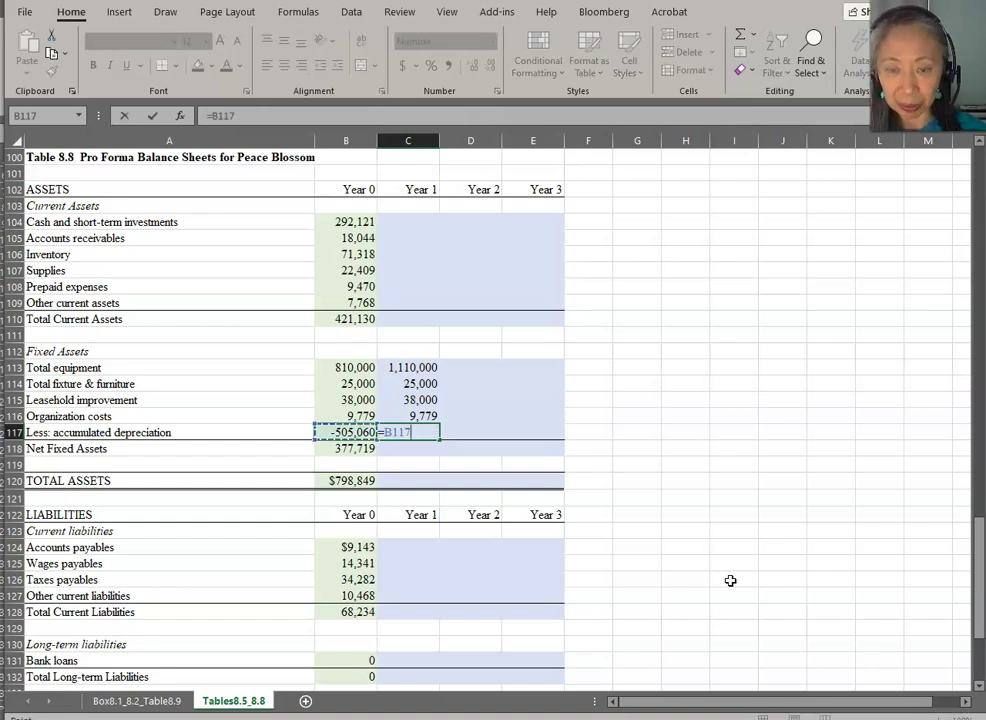
{"action": "type", "text": "-"}
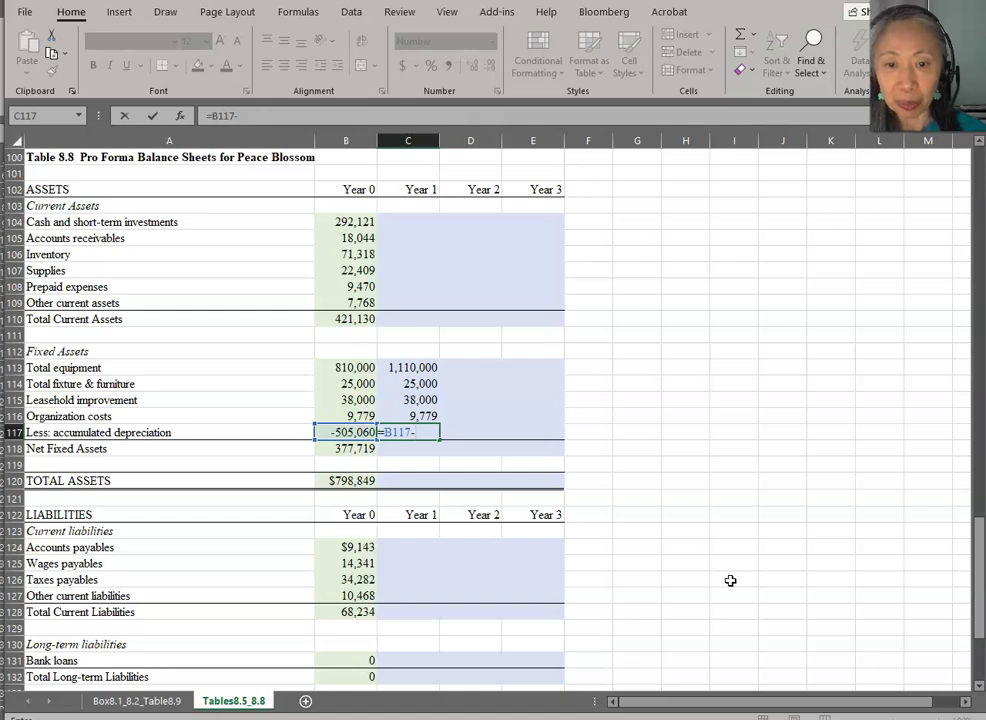
{"action": "scroll", "coordinate": [636, 442], "scroll_direction": "up", "scroll_amount": 17}
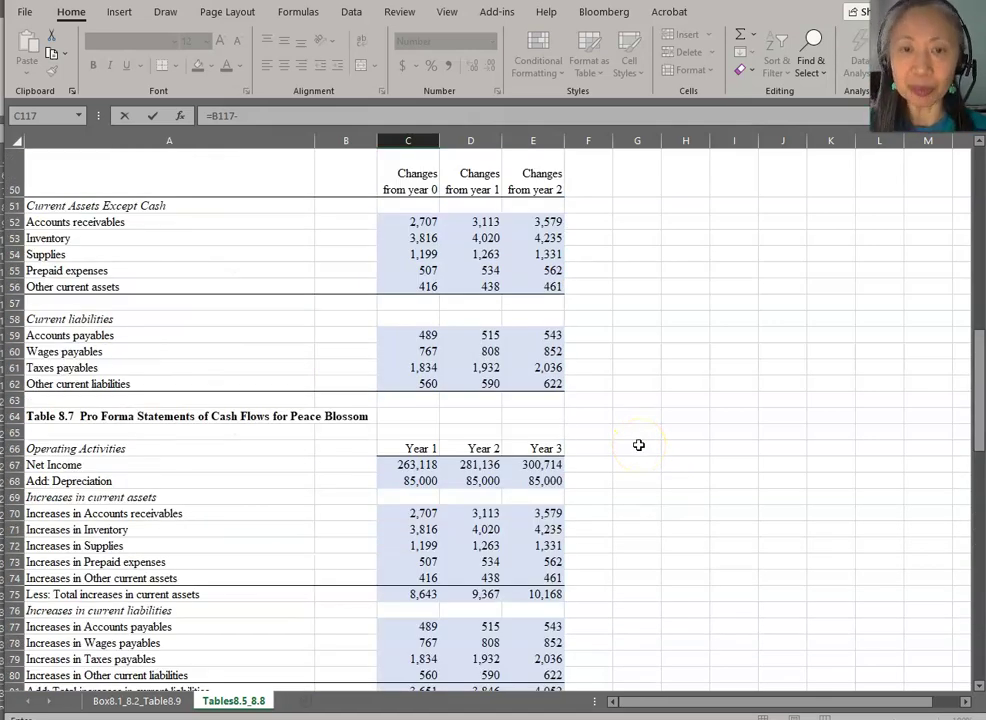
{"action": "scroll", "coordinate": [638, 444], "scroll_direction": "up", "scroll_amount": 7}
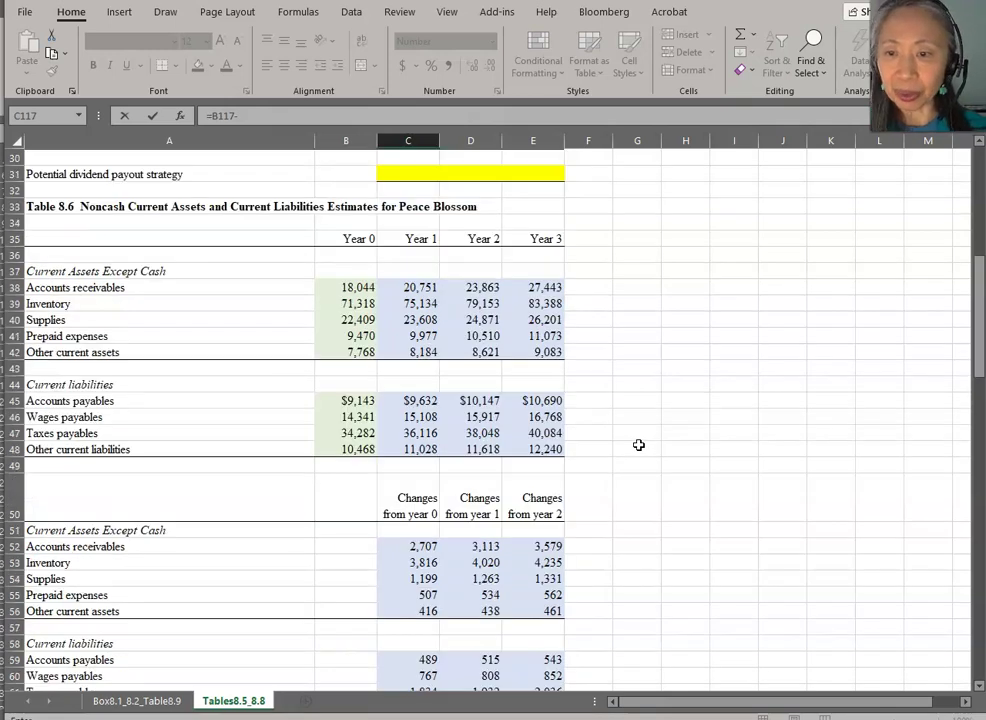
{"action": "scroll", "coordinate": [638, 444], "scroll_direction": "up", "scroll_amount": 7}
{"action": "scroll", "coordinate": [638, 444], "scroll_direction": "up", "scroll_amount": 2}
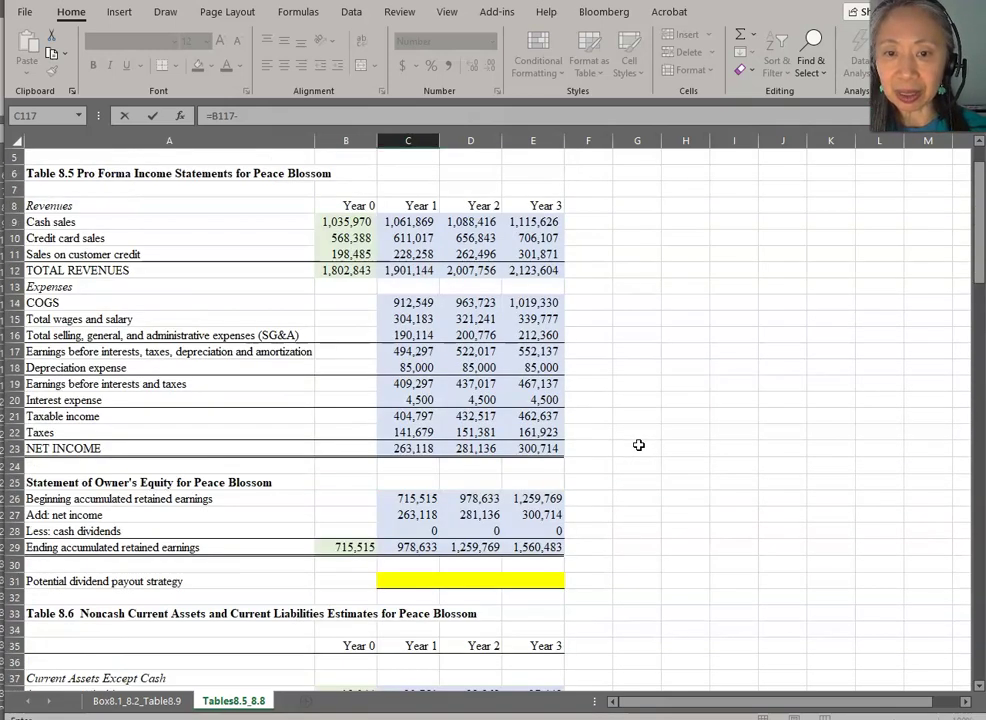
{"action": "left_click", "coordinate": [416, 367]}
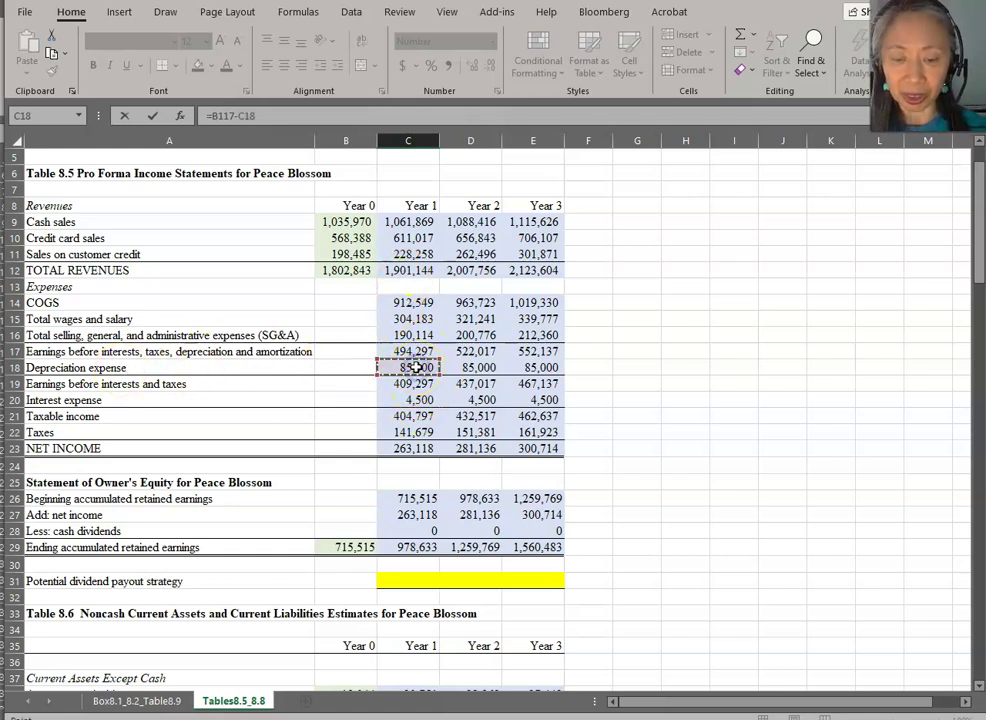
{"action": "key", "text": "Return"}
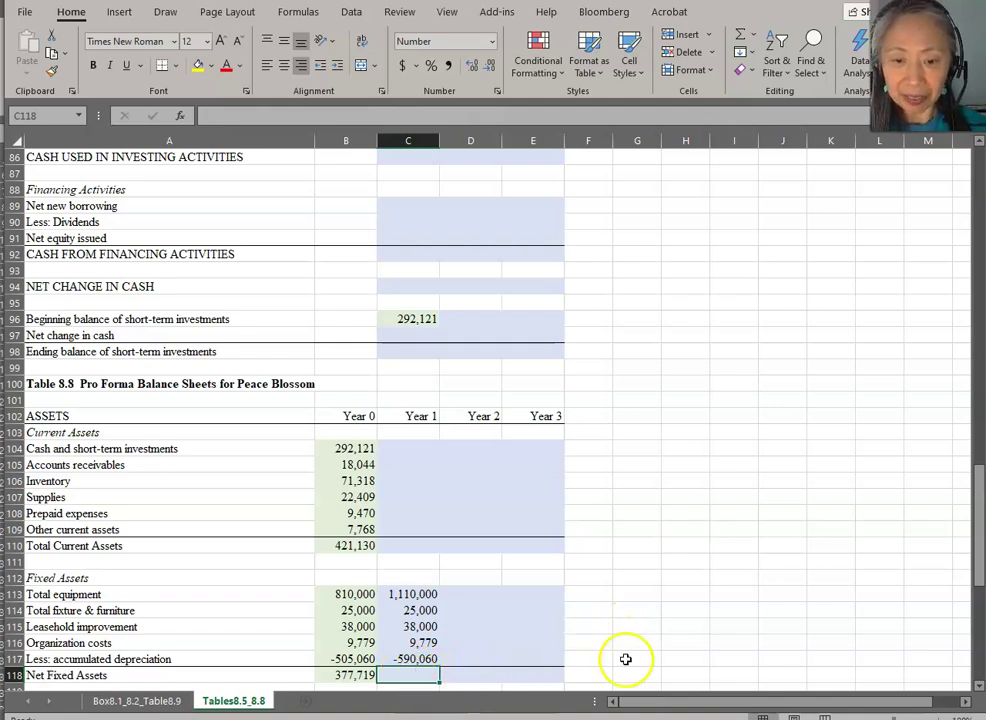
Step: Total the Year 1 net fixed assets in C118 with a SUM of C113:C117
{"action": "type", "text": "=sum("}
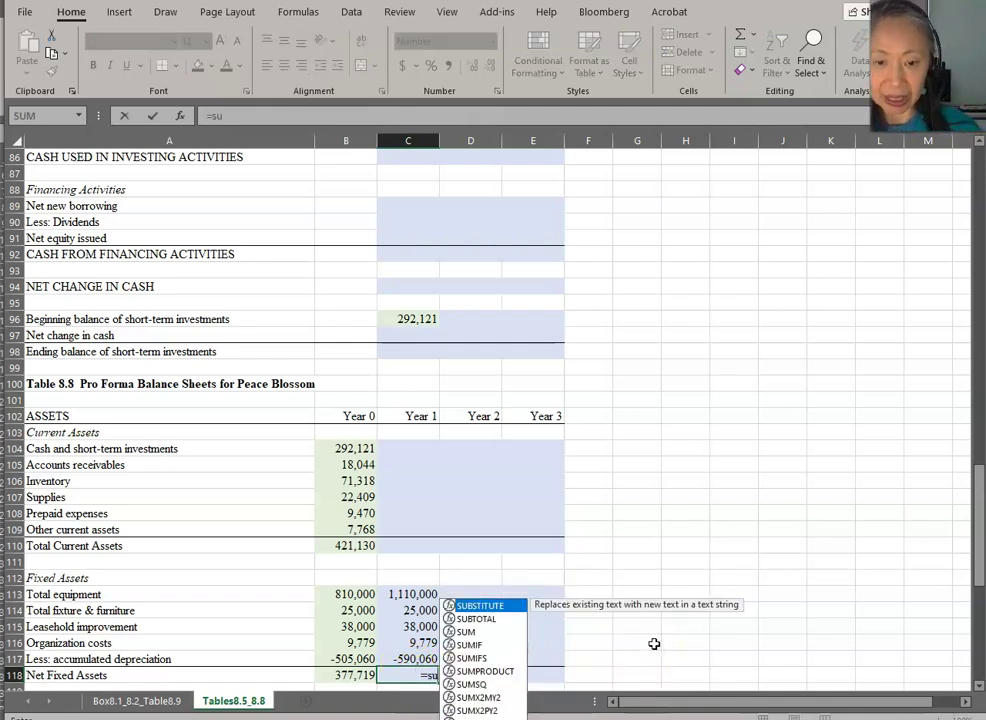
{"action": "key", "text": "Up"}
{"action": "key", "text": "shift+Up"}
{"action": "key", "text": "shift+Up"}
{"action": "key", "text": "shift+Up"}
{"action": "key", "text": "shift+Up"}
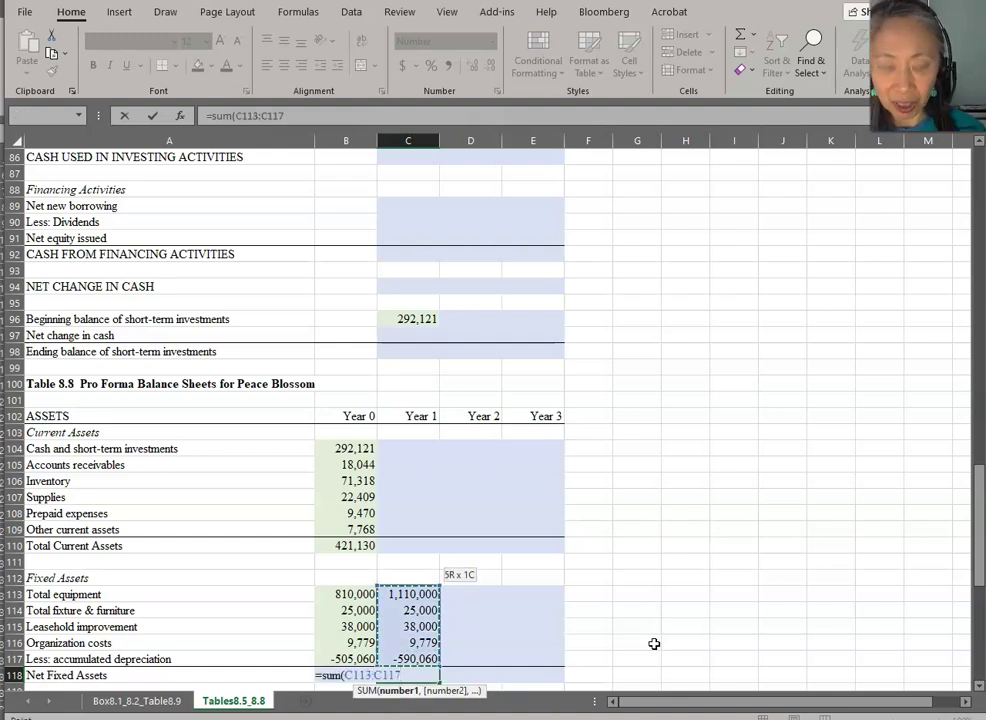
{"action": "key", "text": "Return"}
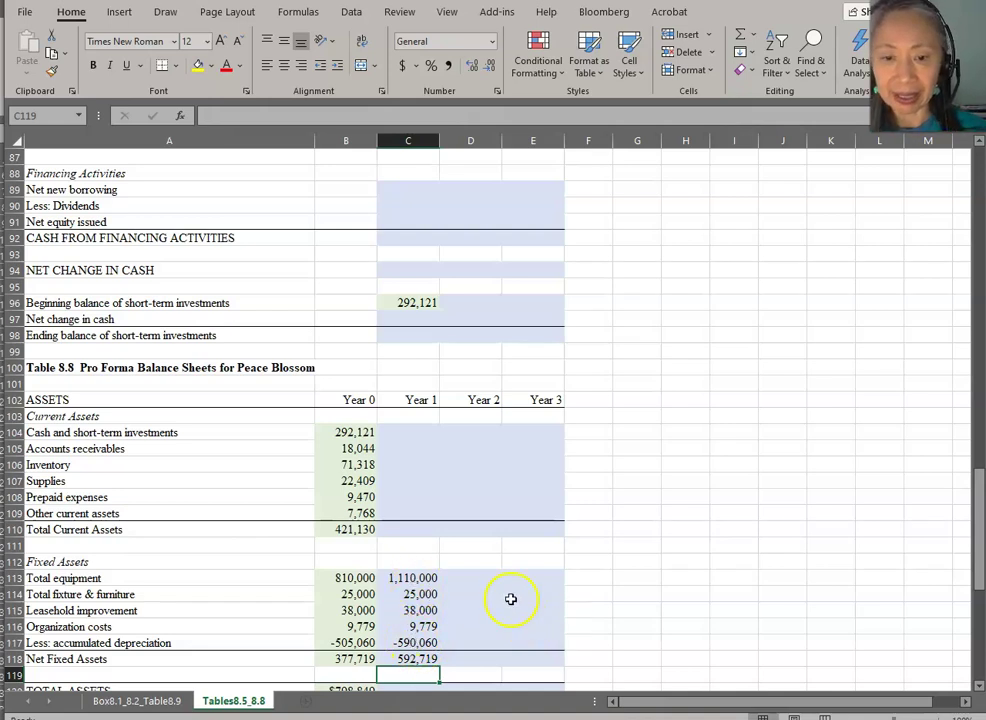
Step: Link Year 2 total equipment in D113 of Table 8.8 to the Year 1 value in C113
{"action": "left_click", "coordinate": [465, 578]}
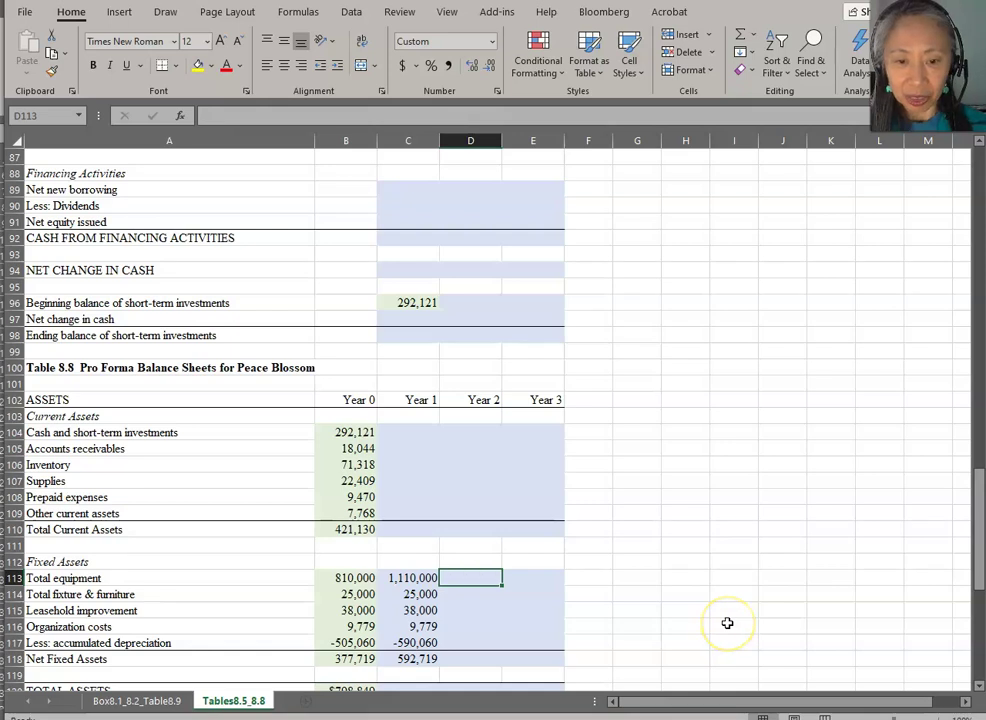
{"action": "type", "text": "="}
{"action": "key", "text": "Left"}
{"action": "key", "text": "Return"}
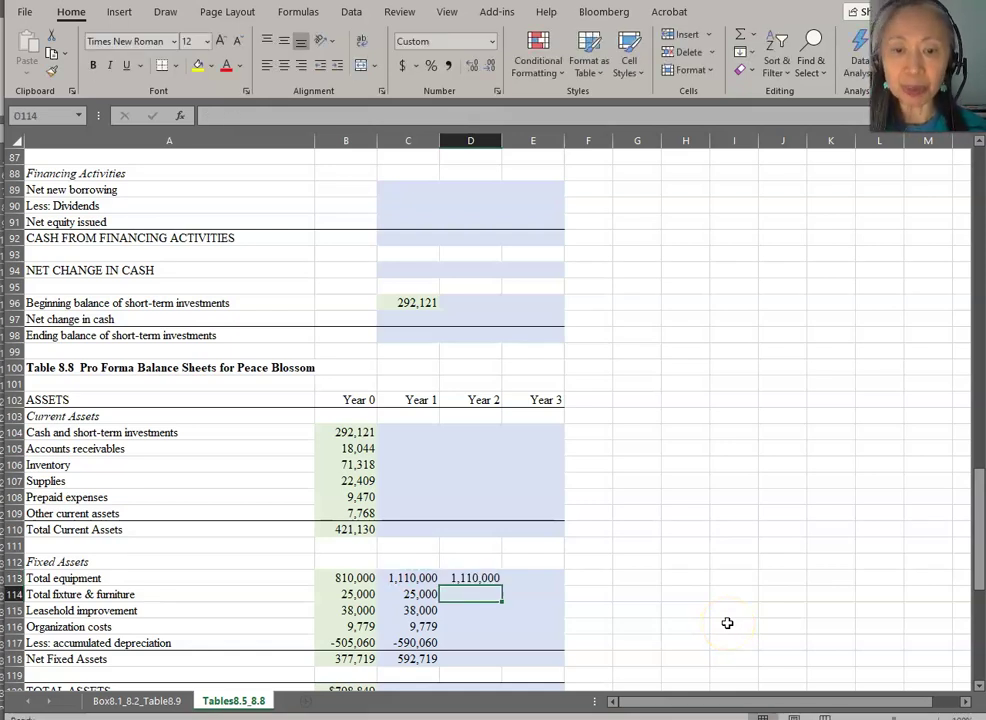
Step: Copy the Year 1 fixed asset formulas in C114:C118, from fixture and furniture to net fixed assets, into Year 2 at D114:D118
{"action": "key", "text": "Left"}
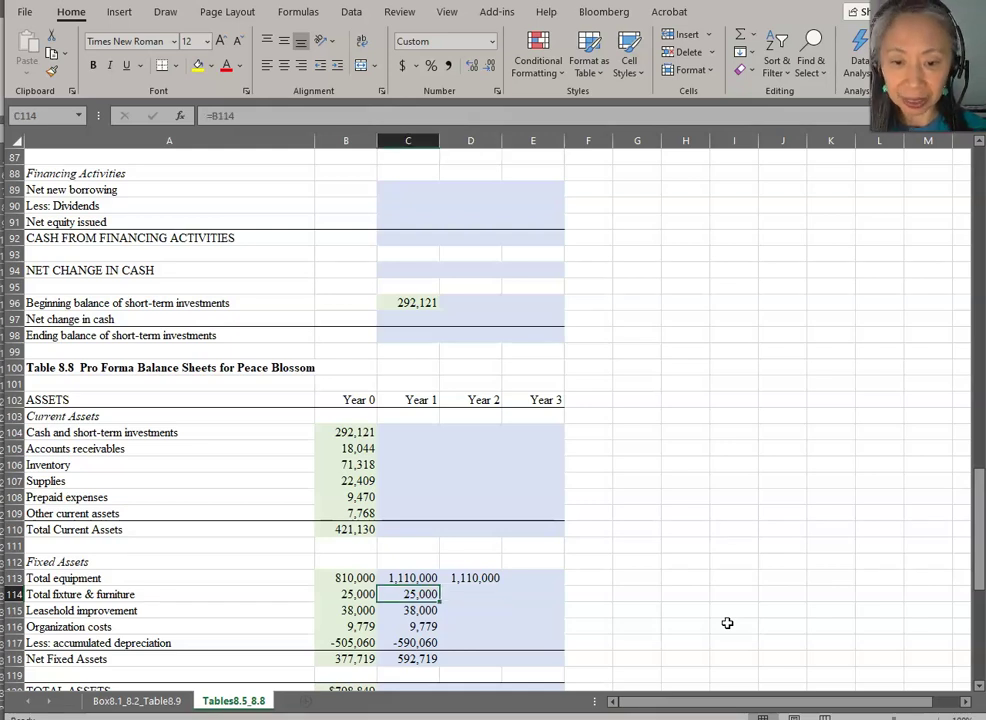
{"action": "key", "text": "shift+Down"}
{"action": "key", "text": "shift+Down"}
{"action": "key", "text": "shift+Down"}
{"action": "key", "text": "shift+Down"}
{"action": "key", "text": "ctrl+c"}
{"action": "key", "text": "Right"}
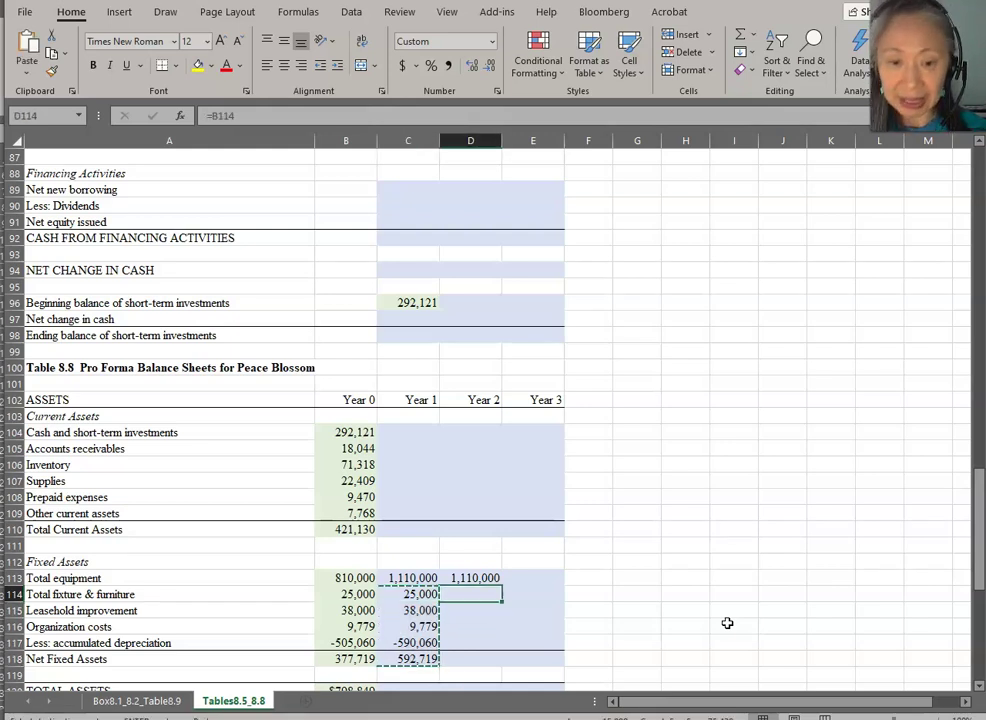
{"action": "key", "text": "ctrl+v"}
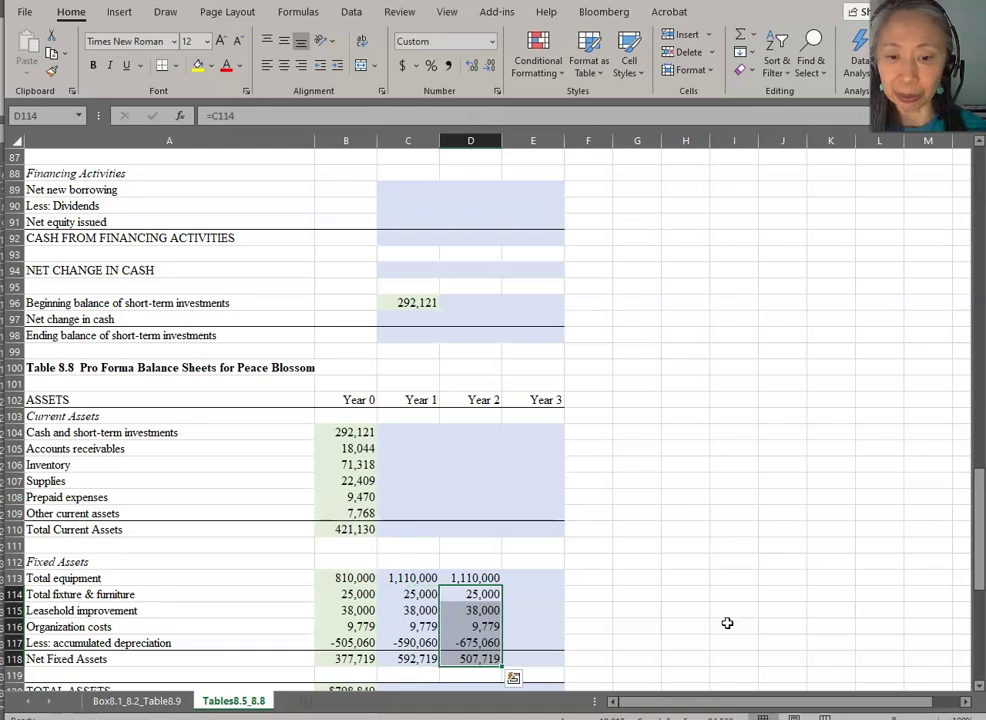
Step: Copy the Year 2 fixed asset formulas in D113:D118 into the Year 3 cells E113:E118
{"action": "key", "text": "Up"}
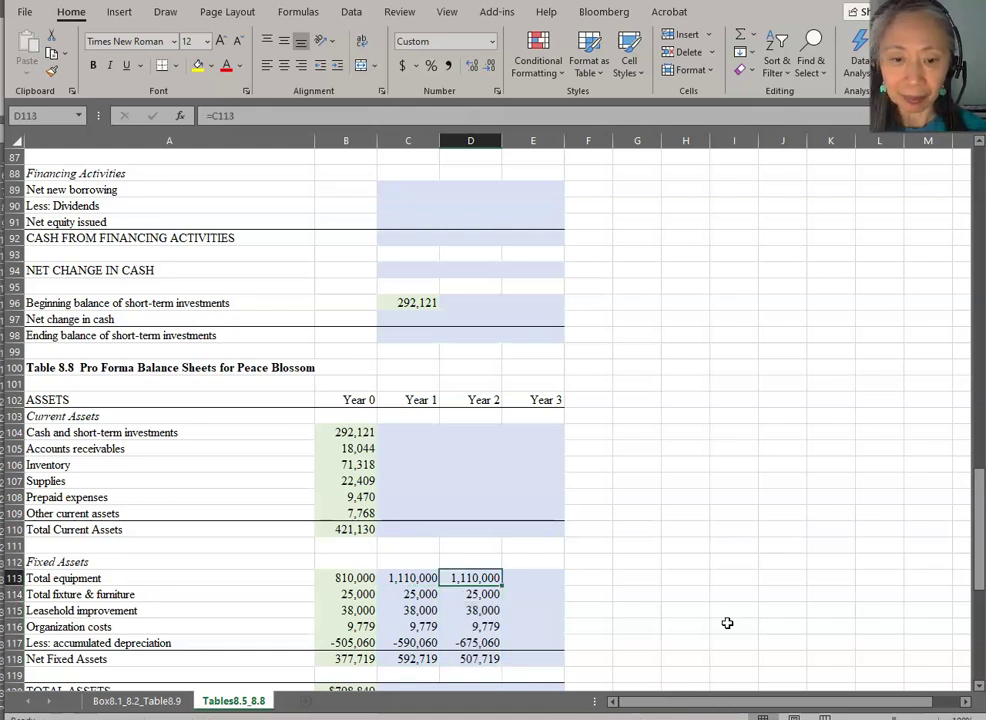
{"action": "key", "text": "shift+Down"}
{"action": "key", "text": "shift+Down"}
{"action": "key", "text": "shift+Down"}
{"action": "key", "text": "shift+Down"}
{"action": "key", "text": "shift+Down"}
{"action": "key", "text": "ctrl+c"}
{"action": "key", "text": "Right"}
{"action": "key", "text": "ctrl+v"}
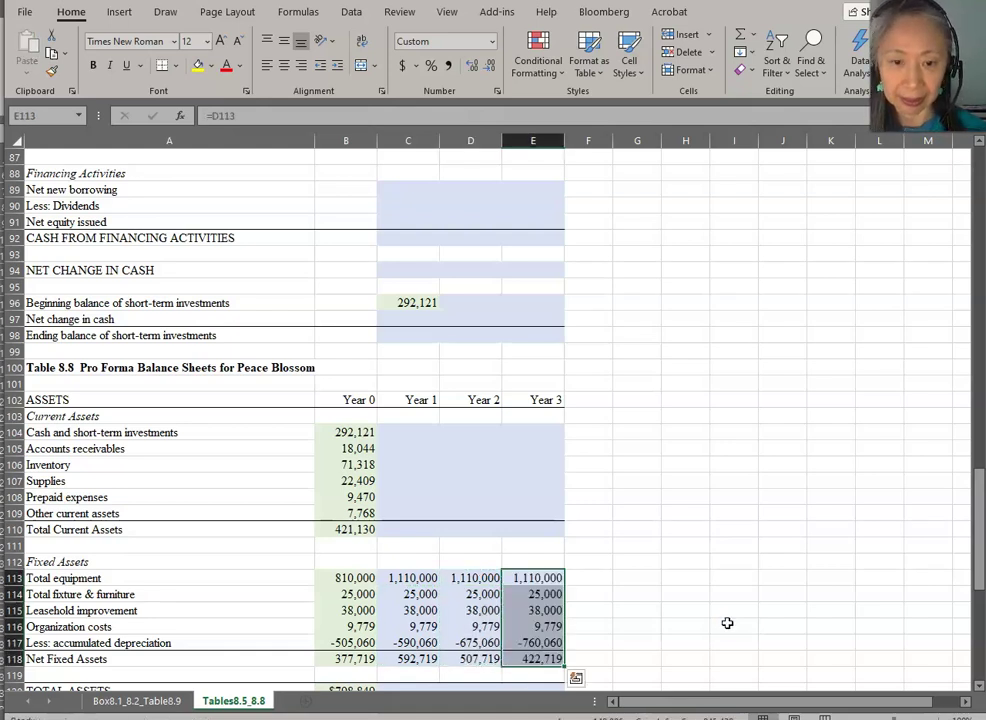
{"action": "left_click", "coordinate": [535, 590]}
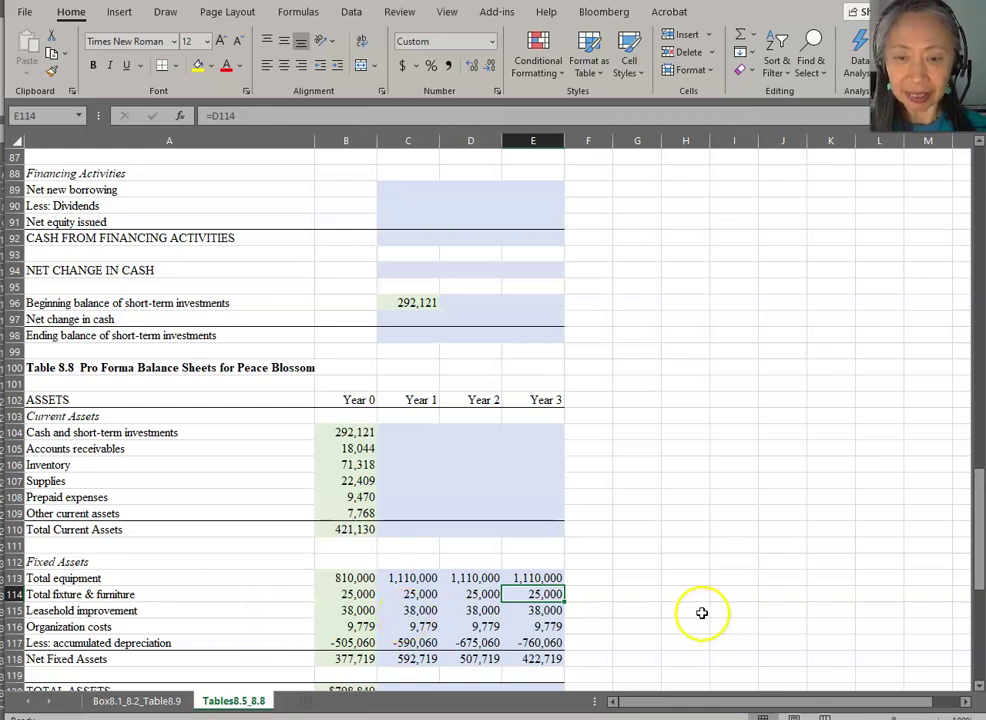
Step: In Table 8.7, calculate the Year 1 increase in fixed assets in C85 as net fixed assets C118 minus B118
{"action": "scroll", "coordinate": [667, 605], "scroll_direction": "up", "scroll_amount": 3}
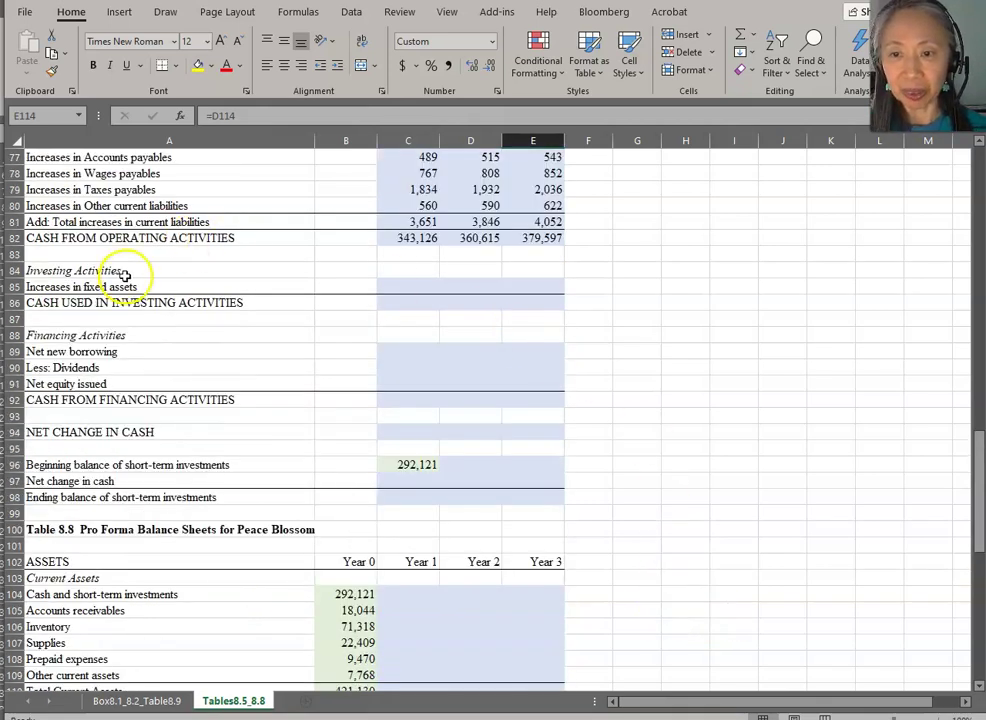
{"action": "left_click", "coordinate": [415, 287]}
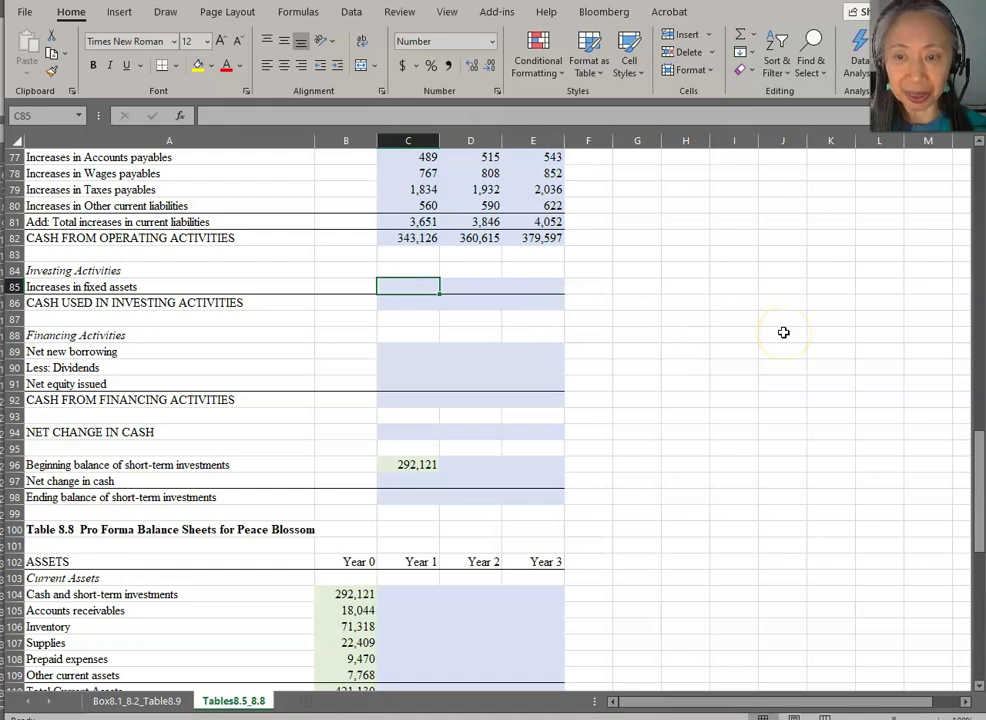
{"action": "type", "text": "="}
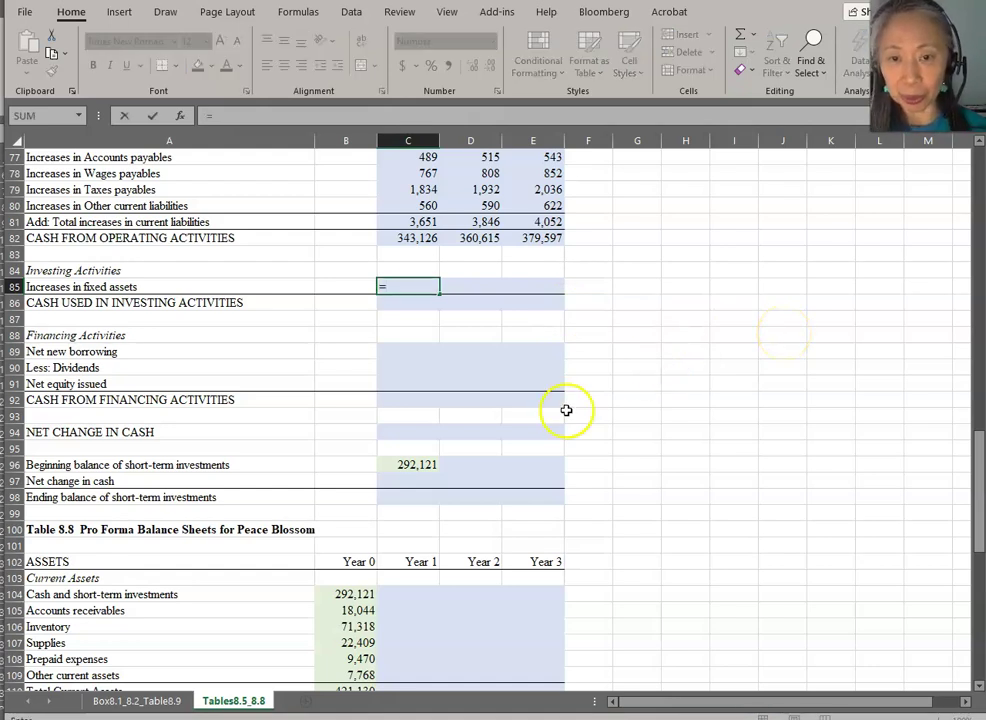
{"action": "scroll", "coordinate": [566, 409], "scroll_direction": "down", "scroll_amount": 5}
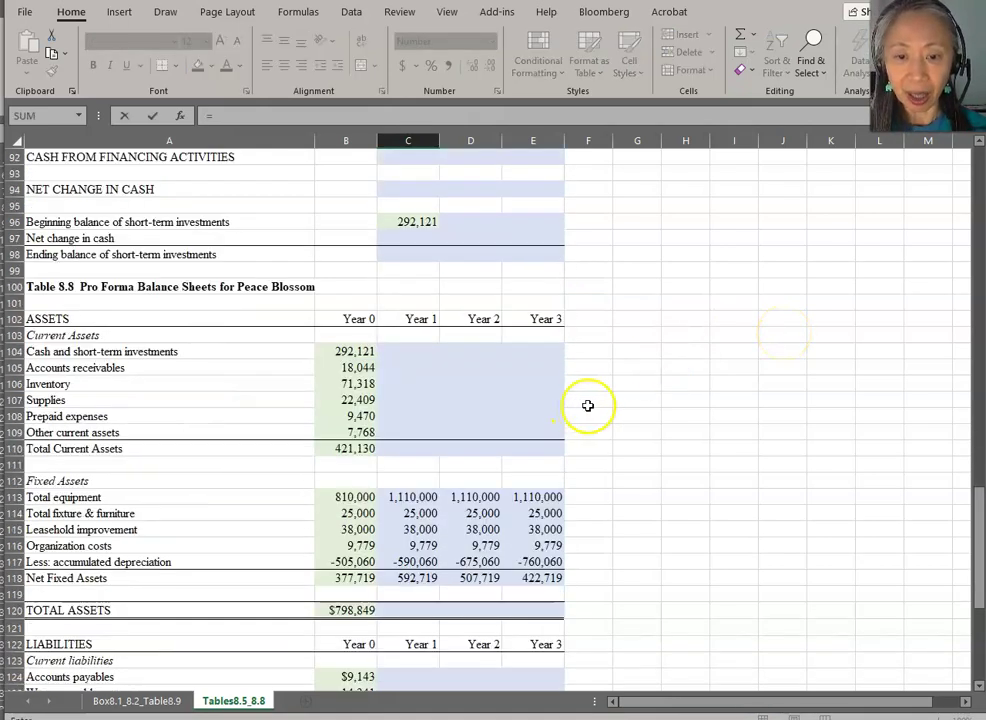
{"action": "left_click", "coordinate": [413, 577]}
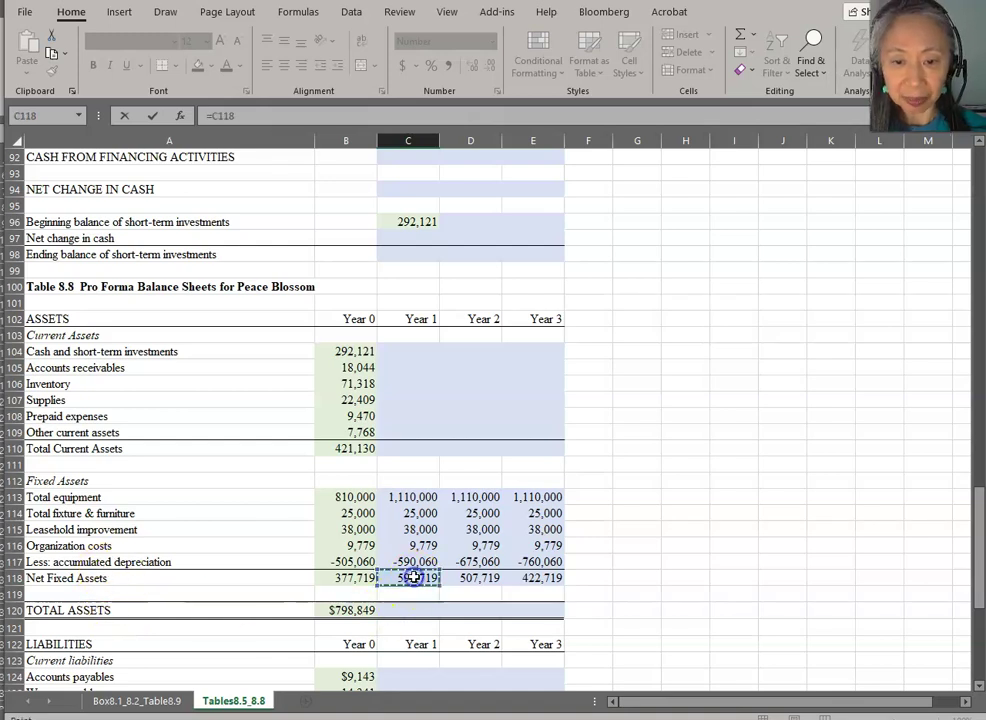
{"action": "type", "text": "-"}
{"action": "left_click", "coordinate": [341, 580]}
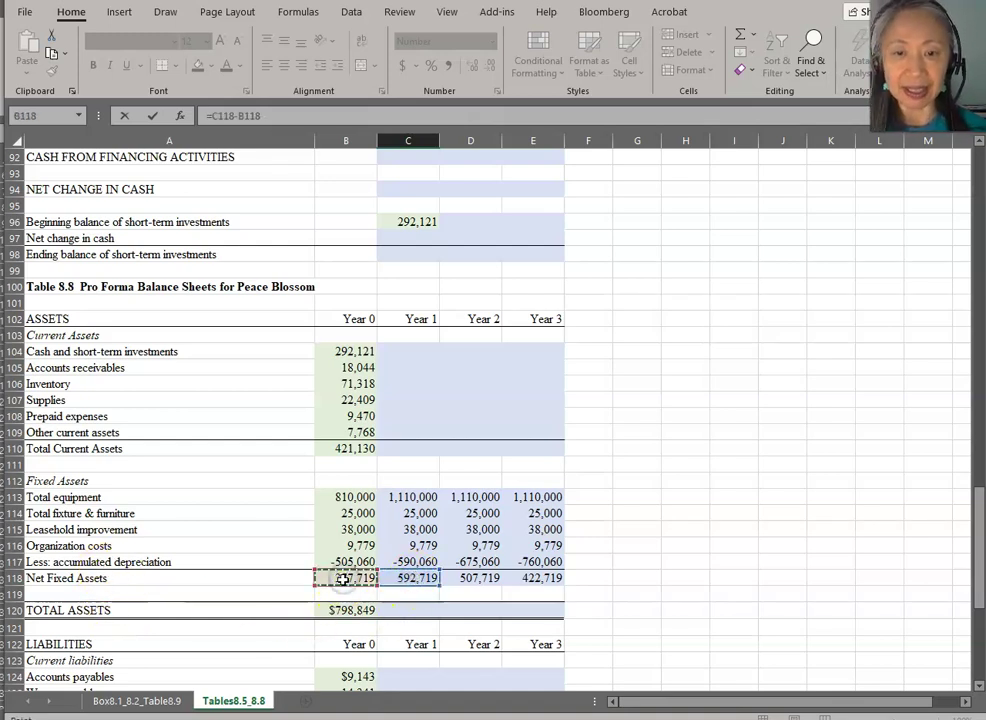
{"action": "key", "text": "ctrl+Return"}
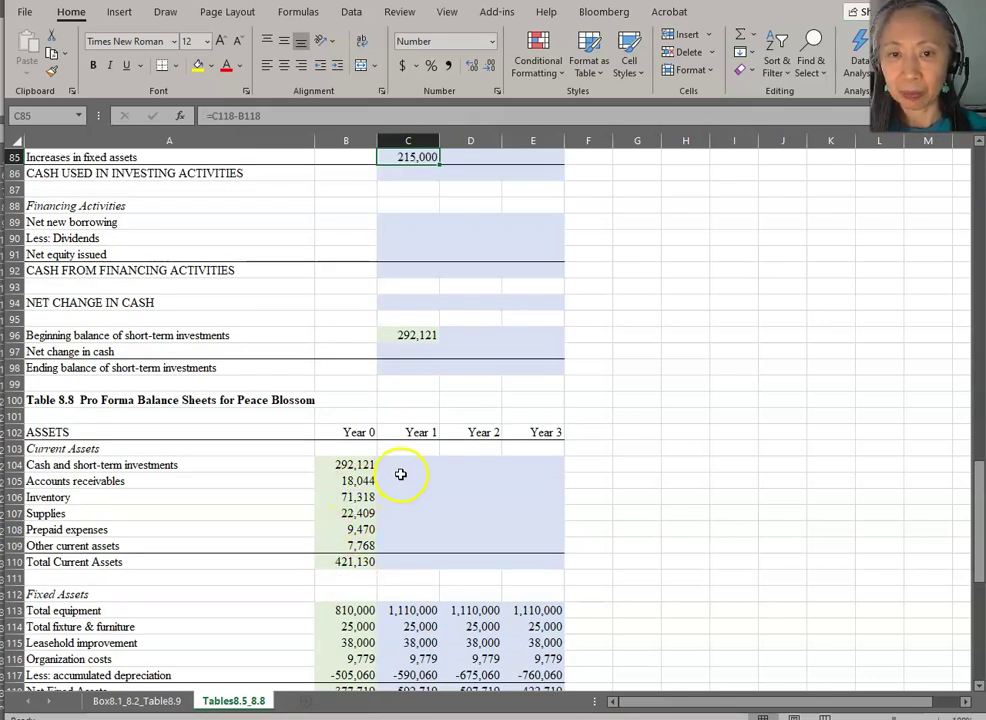
Step: Add the Year 1 depreciation expense in C18 to the C85 formula, making it =C118-B118+C18
{"action": "scroll", "coordinate": [605, 464], "scroll_direction": "up", "scroll_amount": 3}
{"action": "key", "text": "F2"}
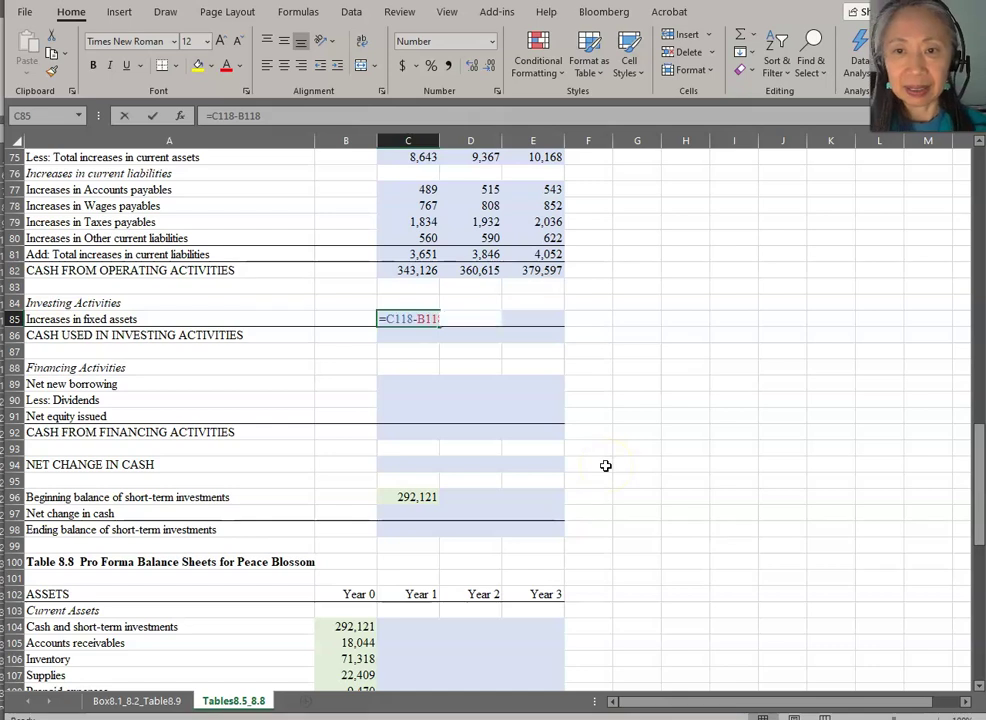
{"action": "left_click", "coordinate": [324, 114]}
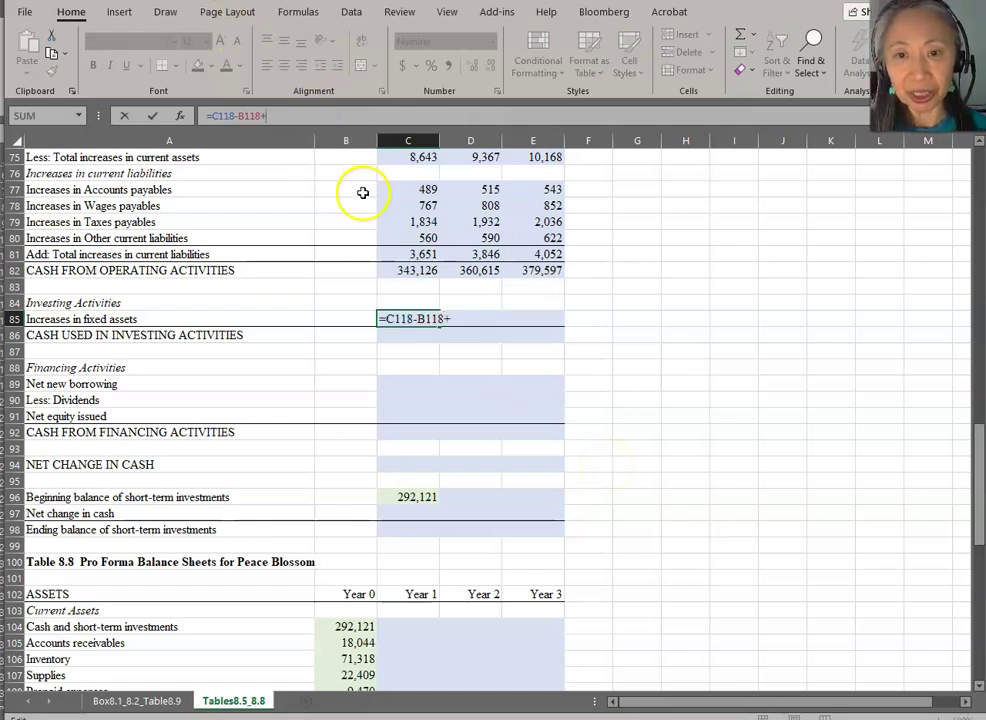
{"action": "scroll", "coordinate": [626, 483], "scroll_direction": "up", "scroll_amount": 8}
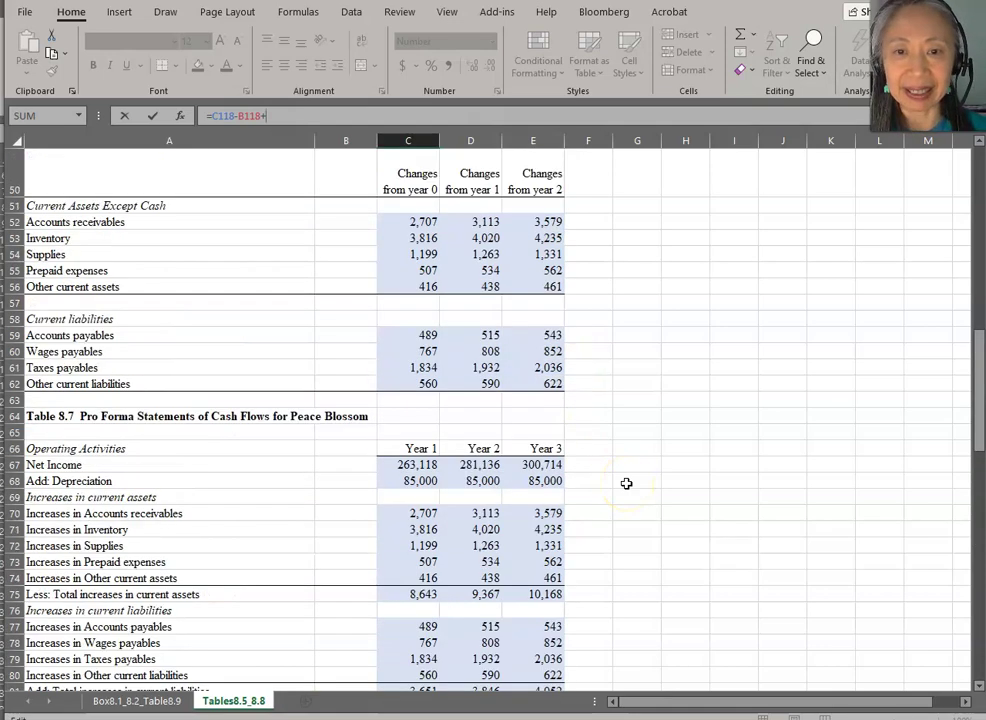
{"action": "scroll", "coordinate": [626, 483], "scroll_direction": "up", "scroll_amount": 7}
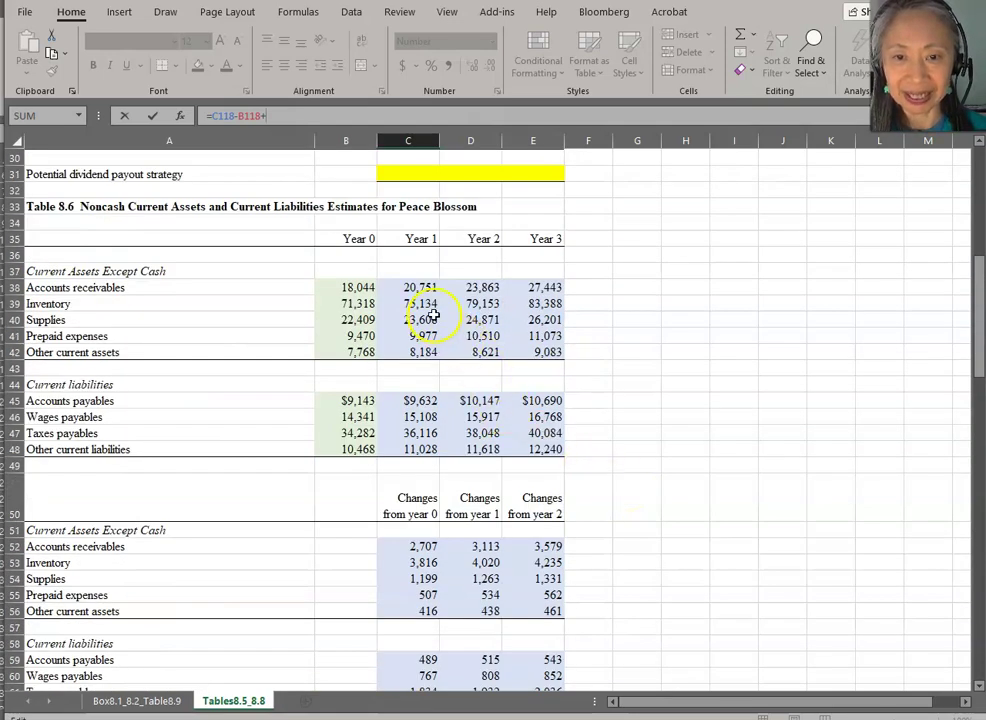
{"action": "scroll", "coordinate": [475, 318], "scroll_direction": "up", "scroll_amount": 2}
{"action": "scroll", "coordinate": [473, 321], "scroll_direction": "up", "scroll_amount": 3}
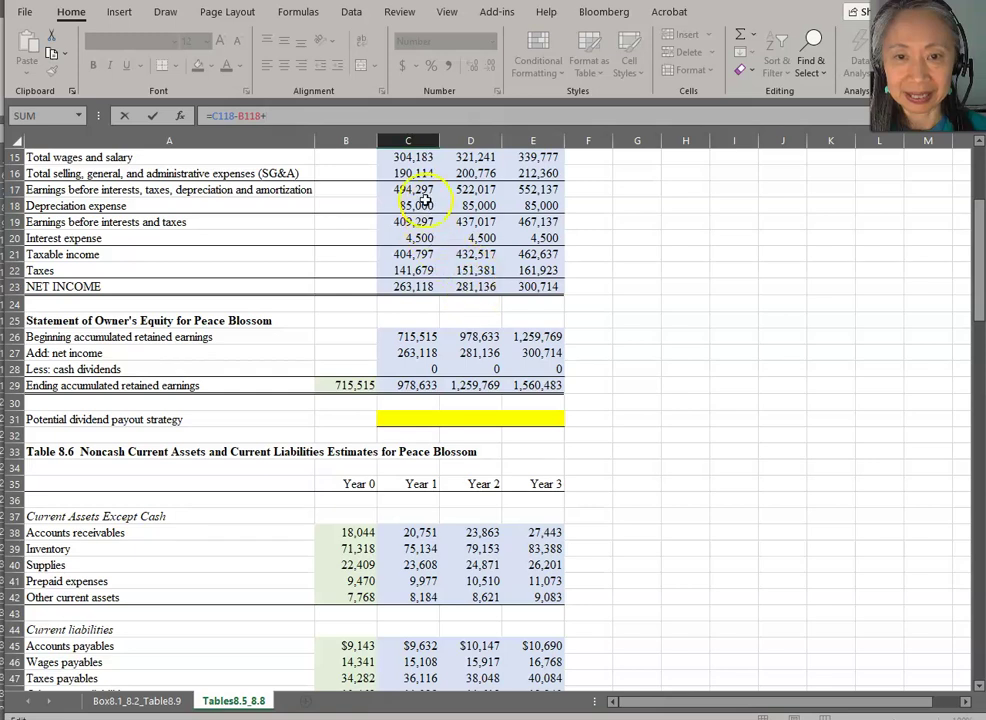
{"action": "left_click", "coordinate": [417, 204]}
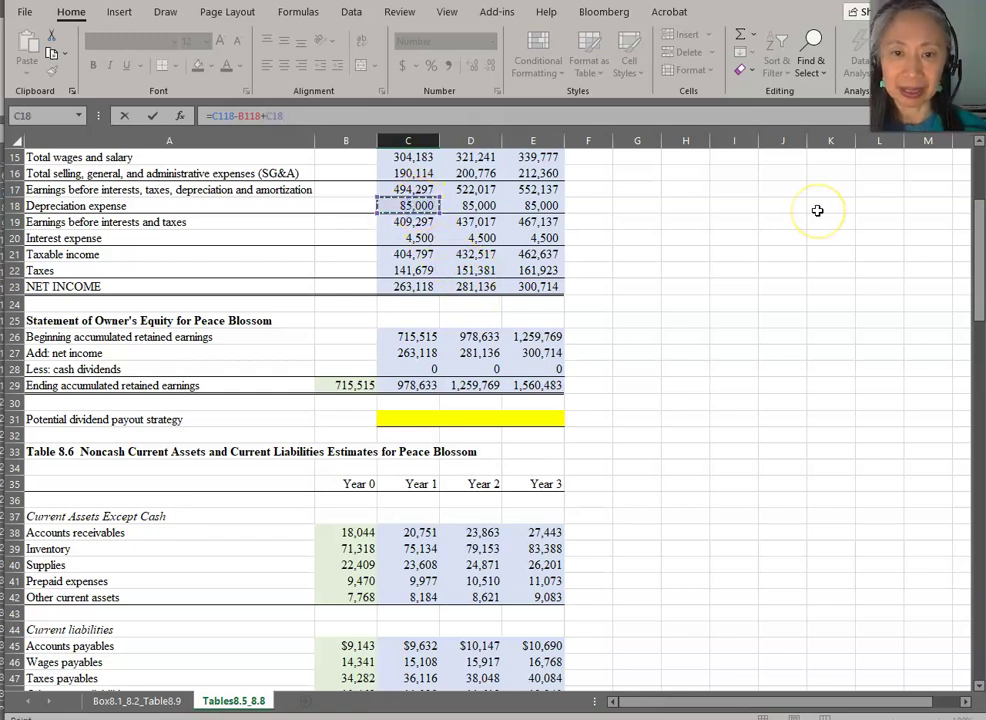
{"action": "key", "text": "Return"}
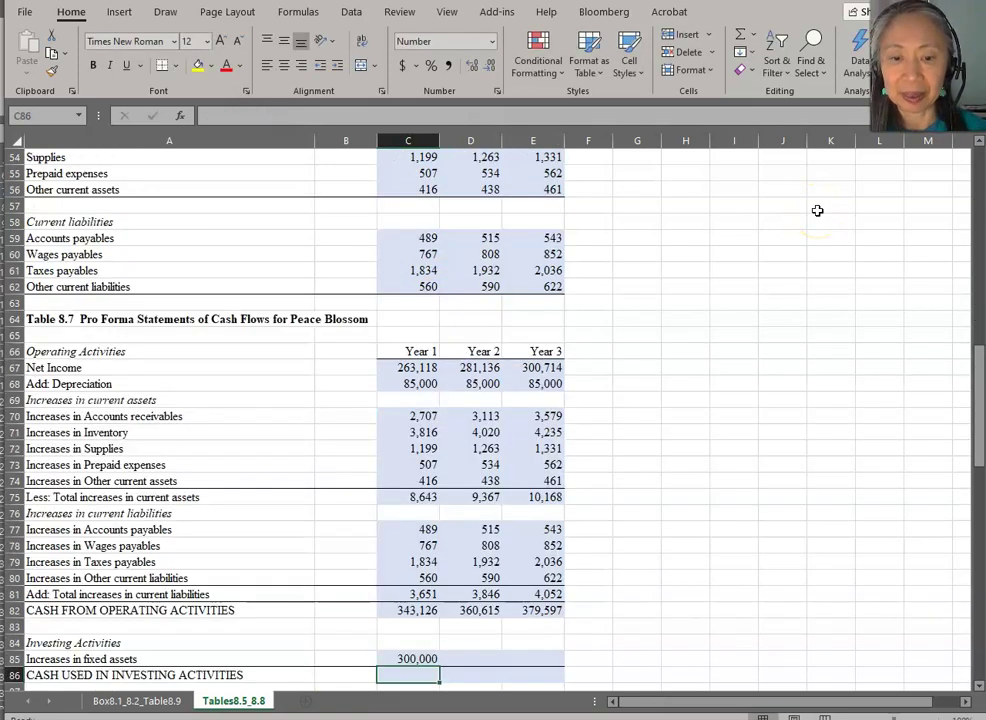
Step: Copy the increases in fixed assets formula from C85 across to Years 2 and 3 in D85:E85
{"action": "key", "text": "Up"}
{"action": "key", "text": "ctrl+c"}
{"action": "key", "text": "shift+Right"}
{"action": "key", "text": "shift+Right"}
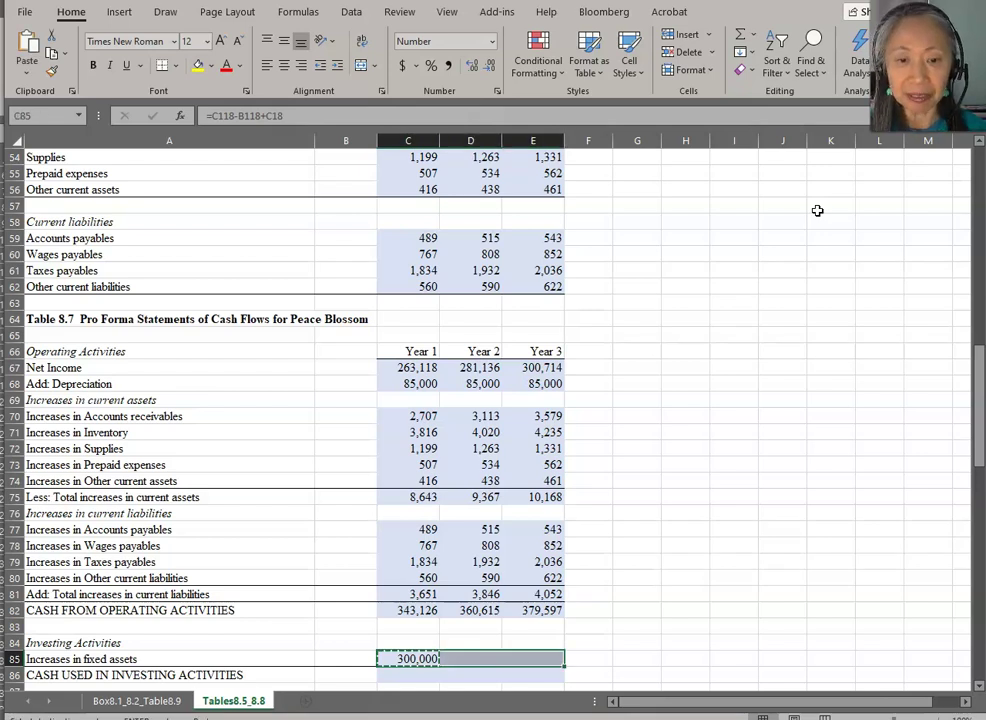
{"action": "key", "text": "ctrl+v"}
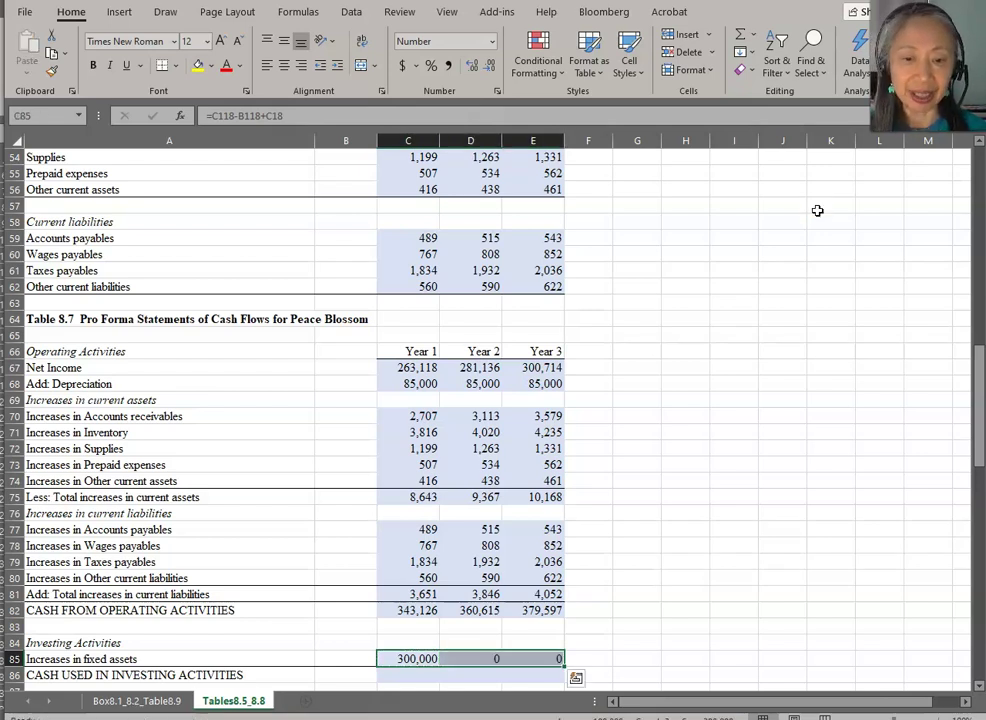
Step: Set Year 1 cash used in investing activities in C86 to =C85 and copy the formula across to D86:E86
{"action": "scroll", "coordinate": [568, 638], "scroll_direction": "down", "scroll_amount": 2}
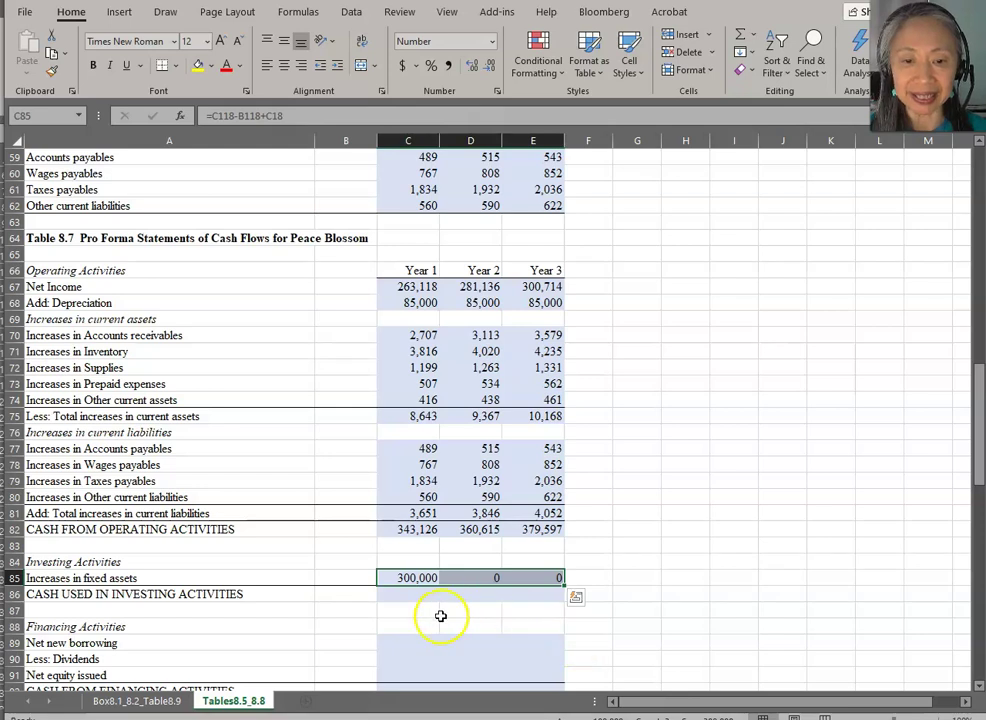
{"action": "left_click", "coordinate": [410, 594]}
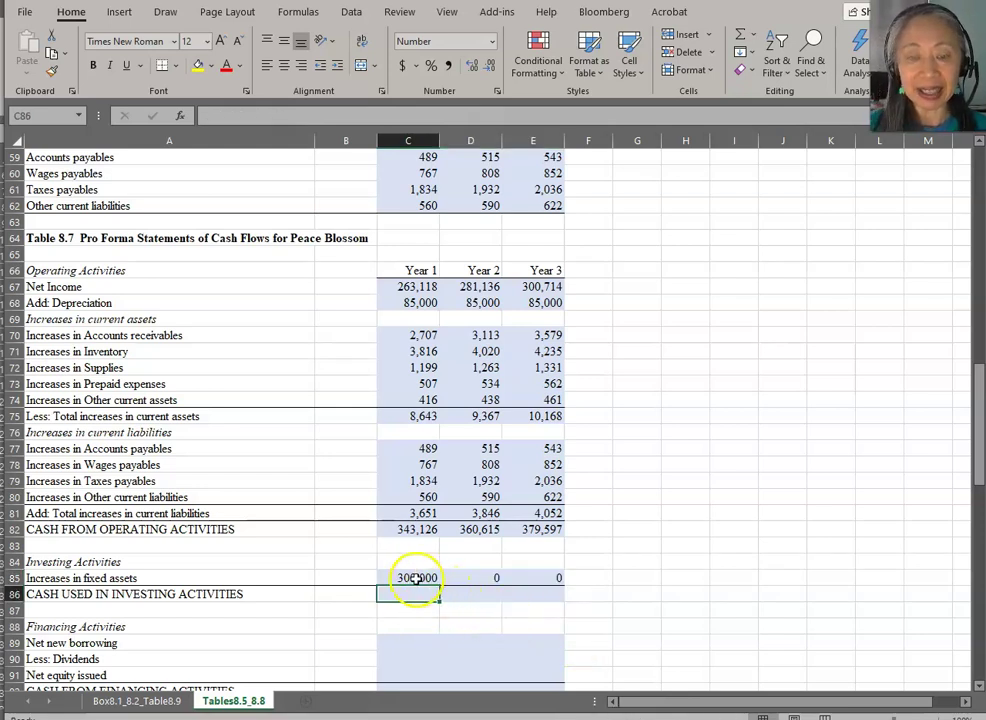
{"action": "left_click", "coordinate": [130, 701]}
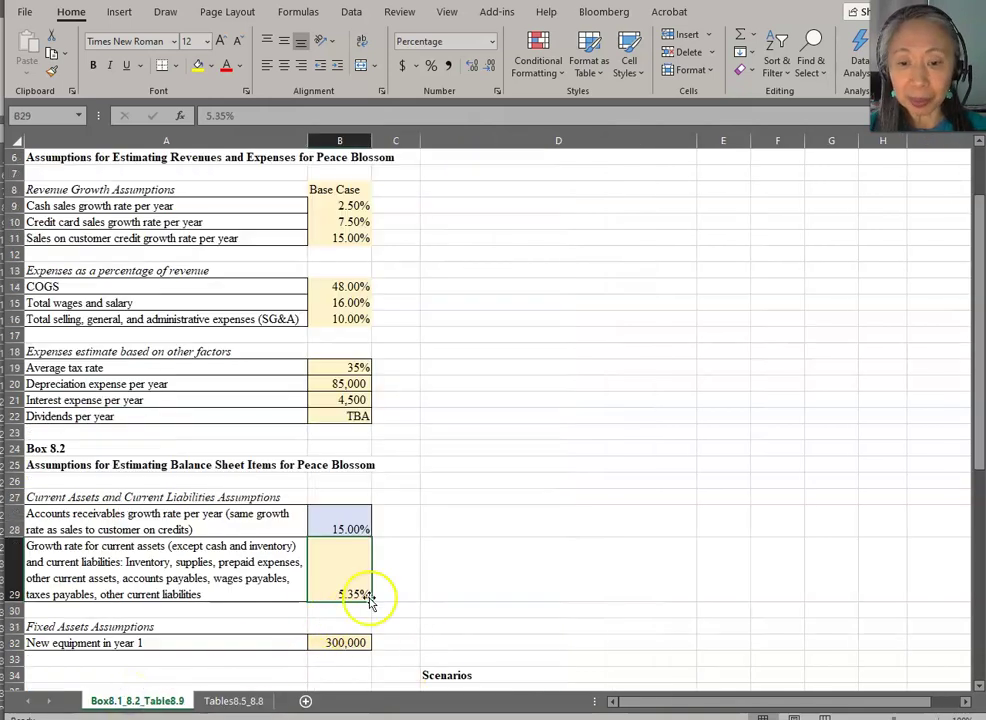
{"action": "left_click", "coordinate": [240, 701]}
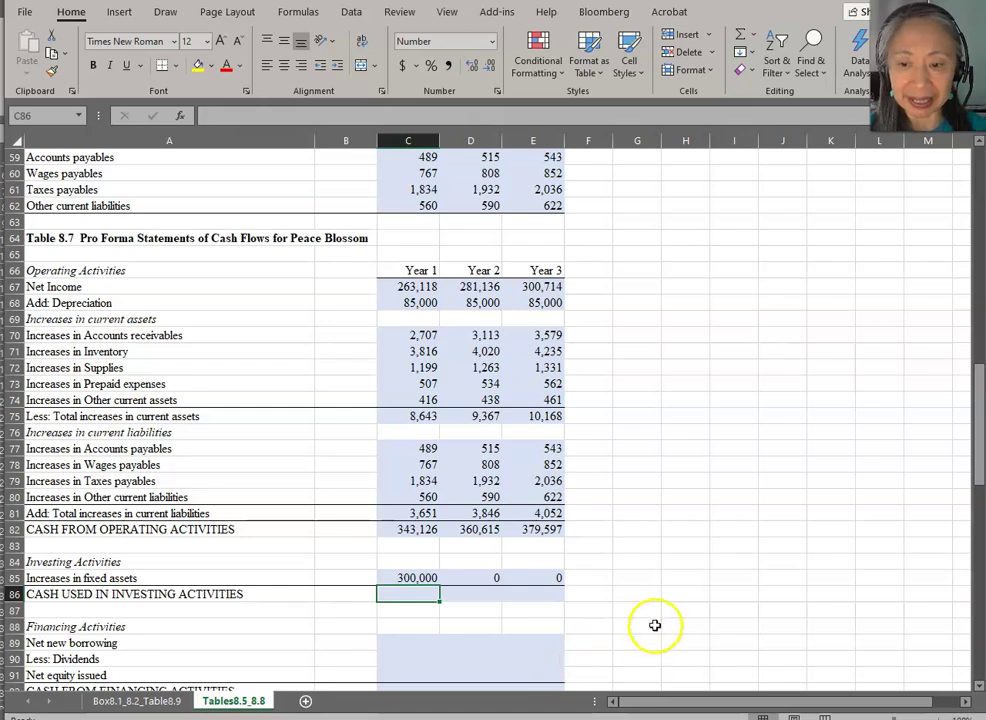
{"action": "type", "text": "=C85"}
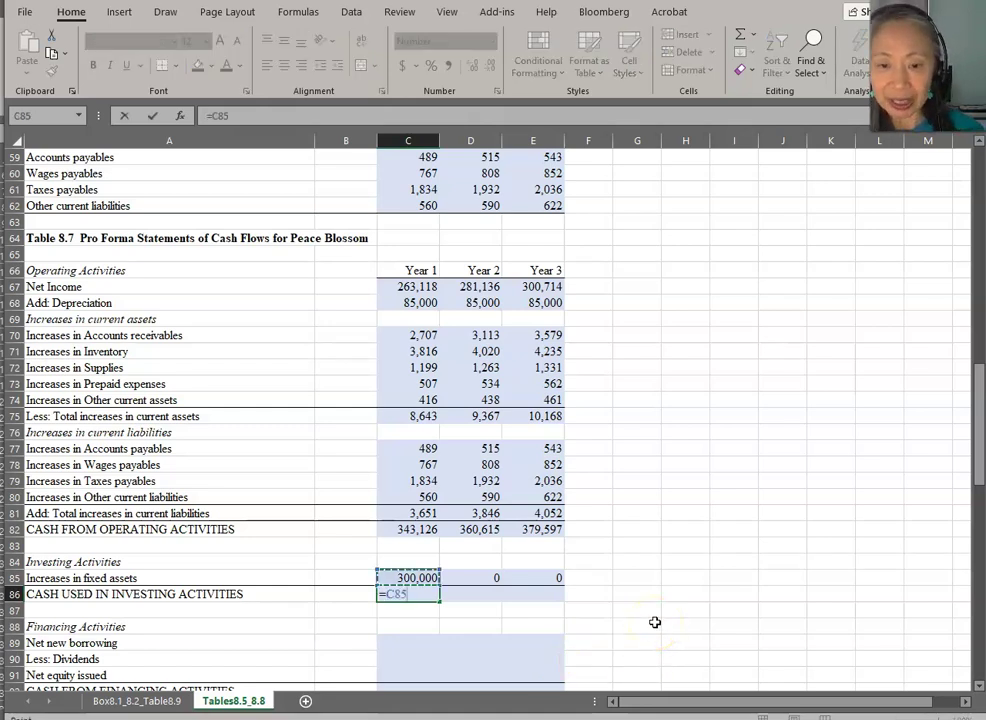
{"action": "key", "text": "Return"}
{"action": "key", "text": "Up"}
{"action": "key", "text": "shift+Right"}
{"action": "key", "text": "shift+Right"}
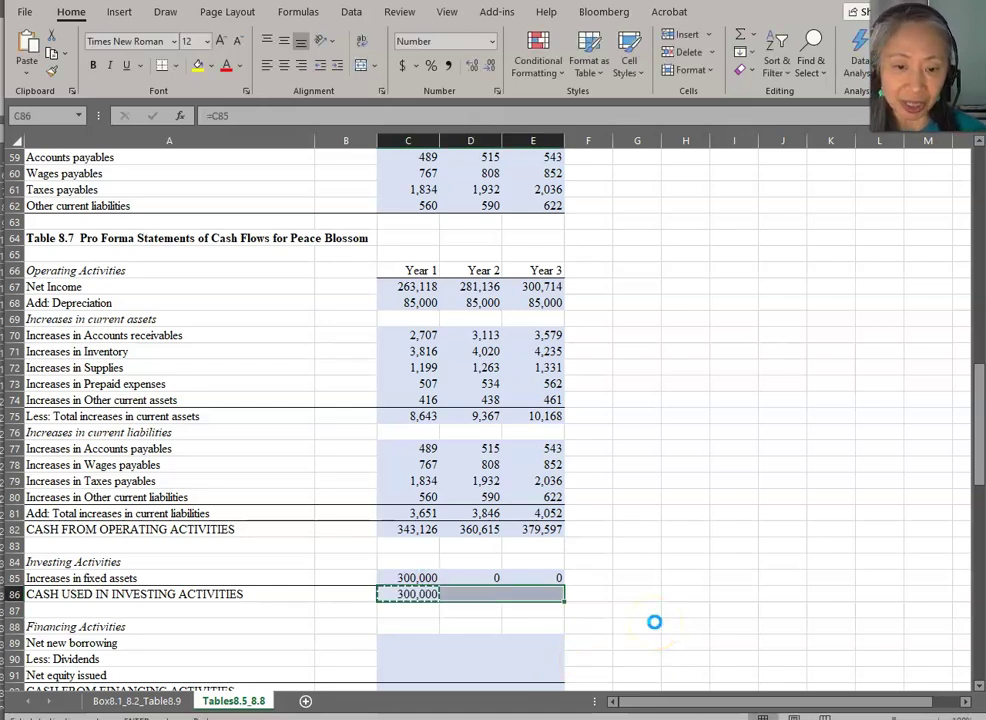
{"action": "key", "text": "ctrl+r"}
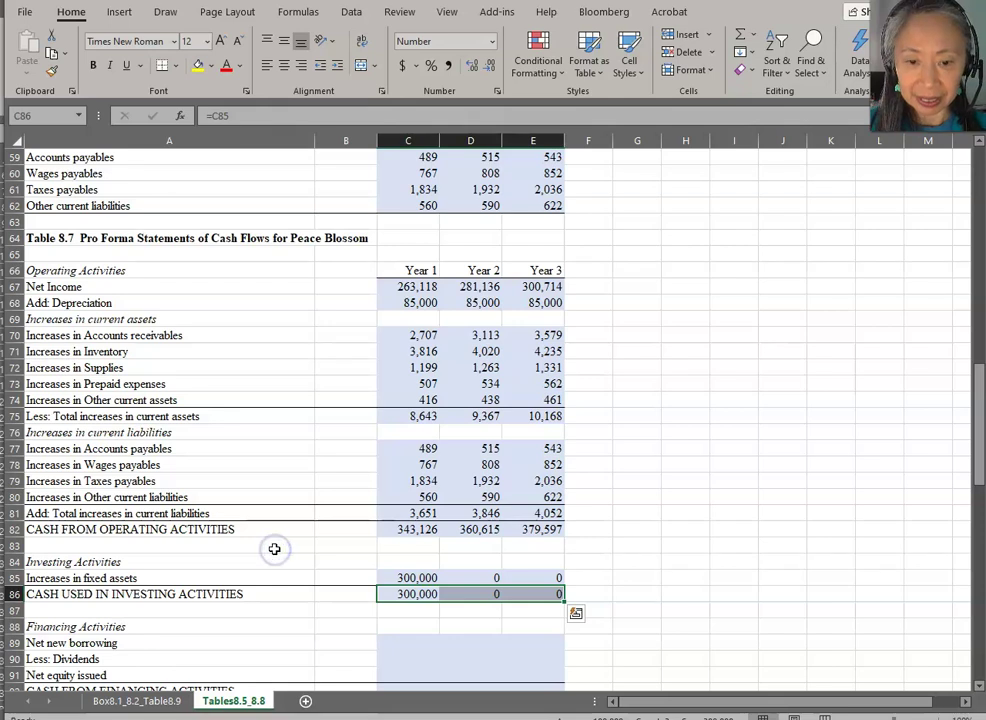
Step: In Table 8.8, set the Year 1 bank loans in C131 equal to the Year 0 balance with =B131
{"action": "left_click", "coordinate": [279, 613]}
{"action": "scroll", "coordinate": [290, 597], "scroll_direction": "down", "scroll_amount": 2}
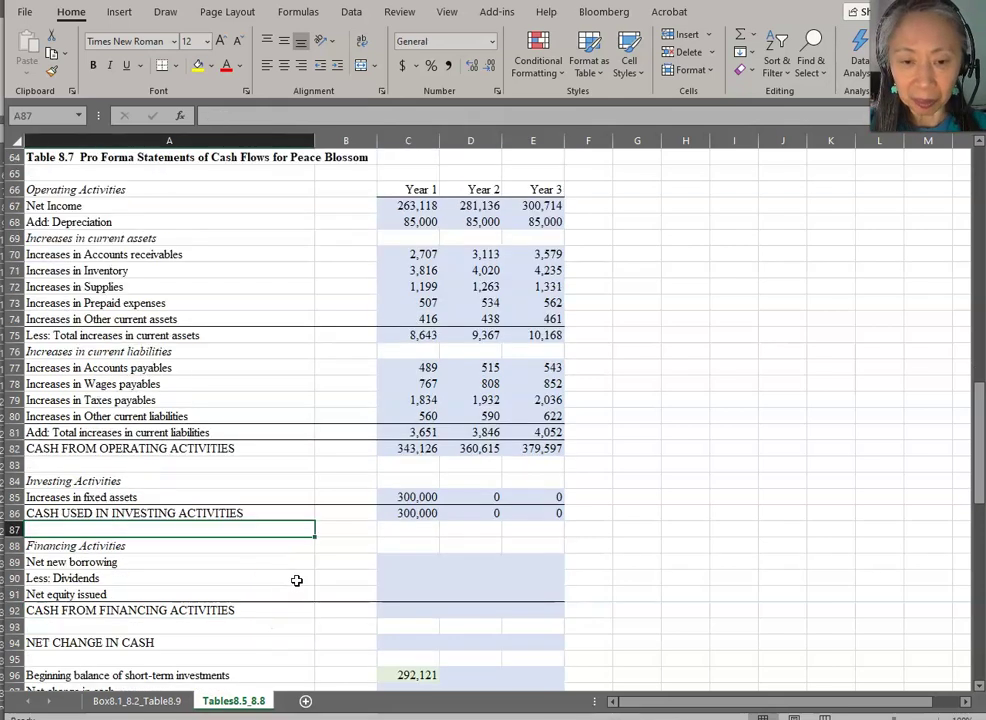
{"action": "scroll", "coordinate": [296, 580], "scroll_direction": "down", "scroll_amount": 12}
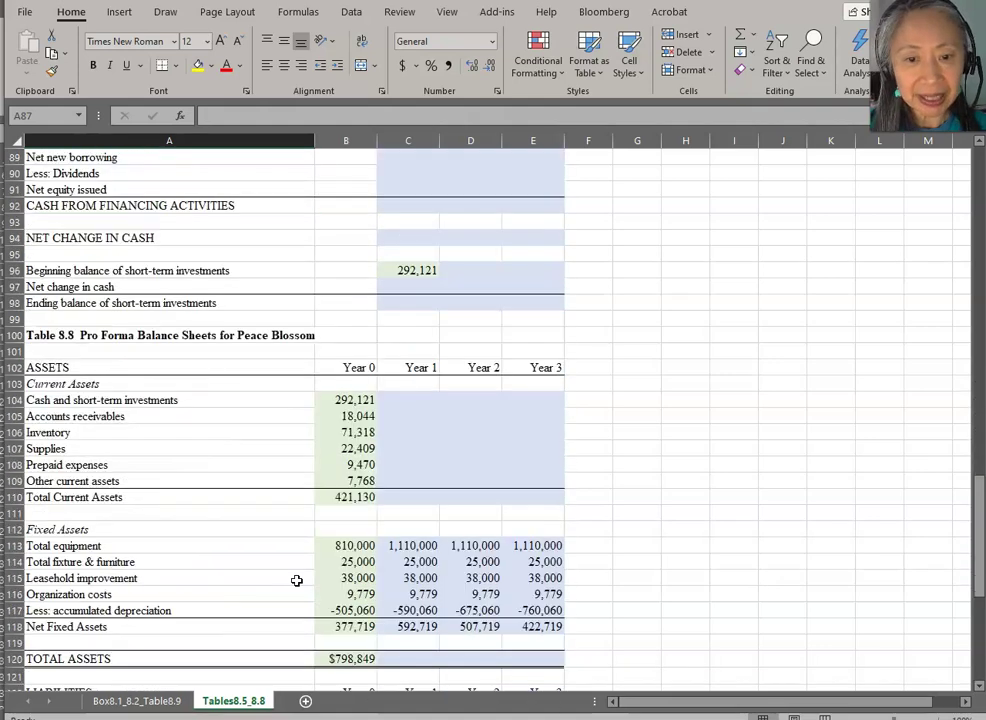
{"action": "scroll", "coordinate": [296, 580], "scroll_direction": "down", "scroll_amount": 5}
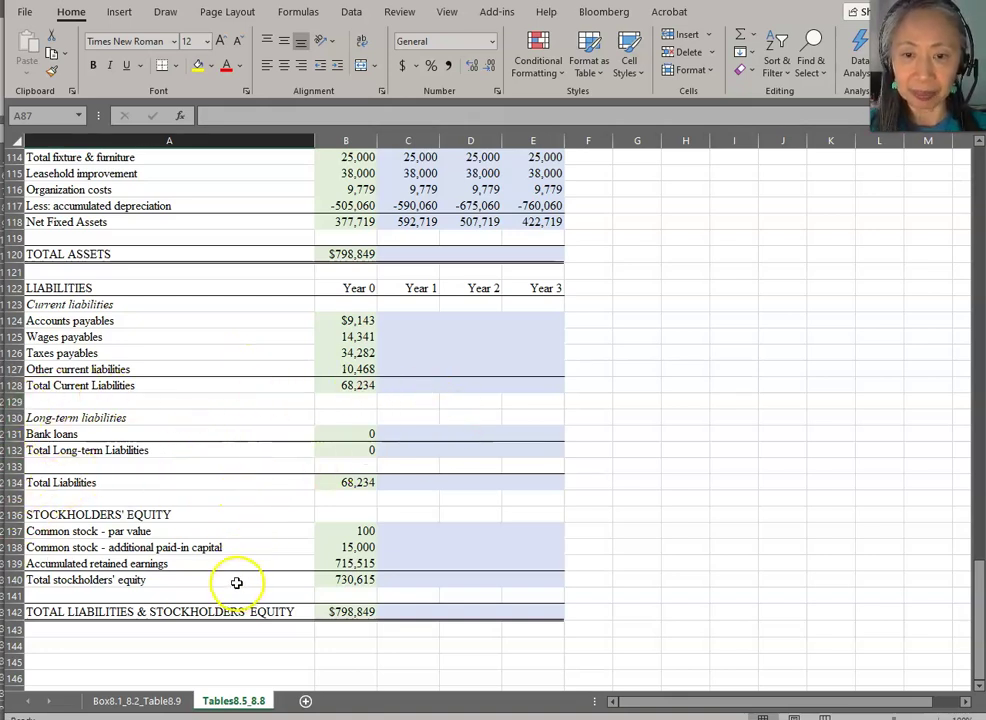
{"action": "left_click", "coordinate": [424, 438]}
{"action": "type", "text": "="}
{"action": "key", "text": "Left"}
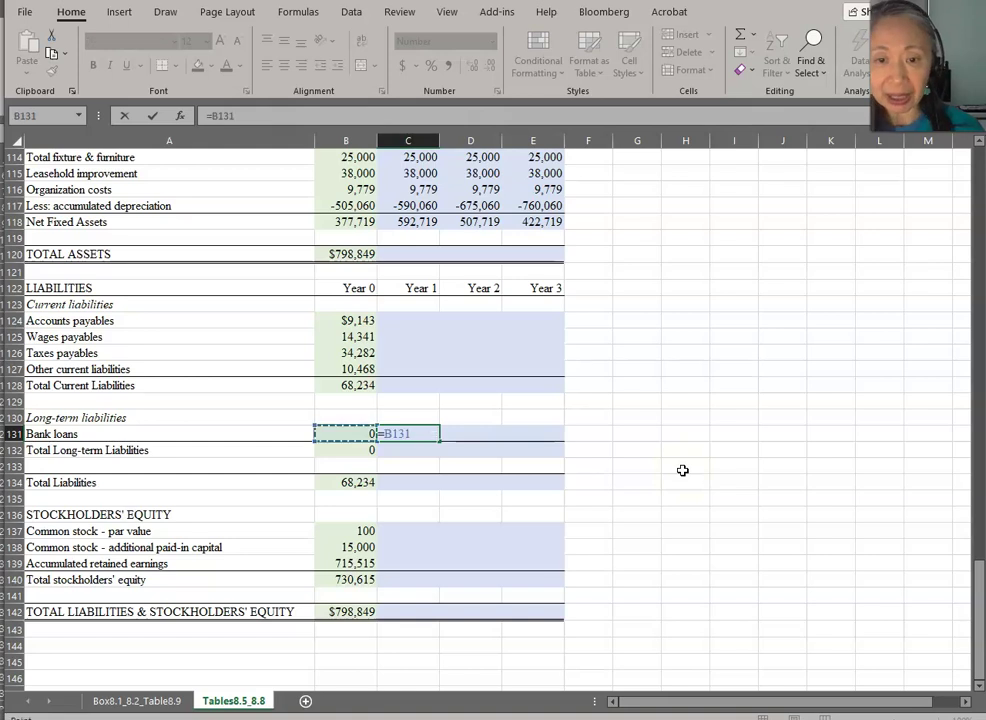
{"action": "key", "text": "Return"}
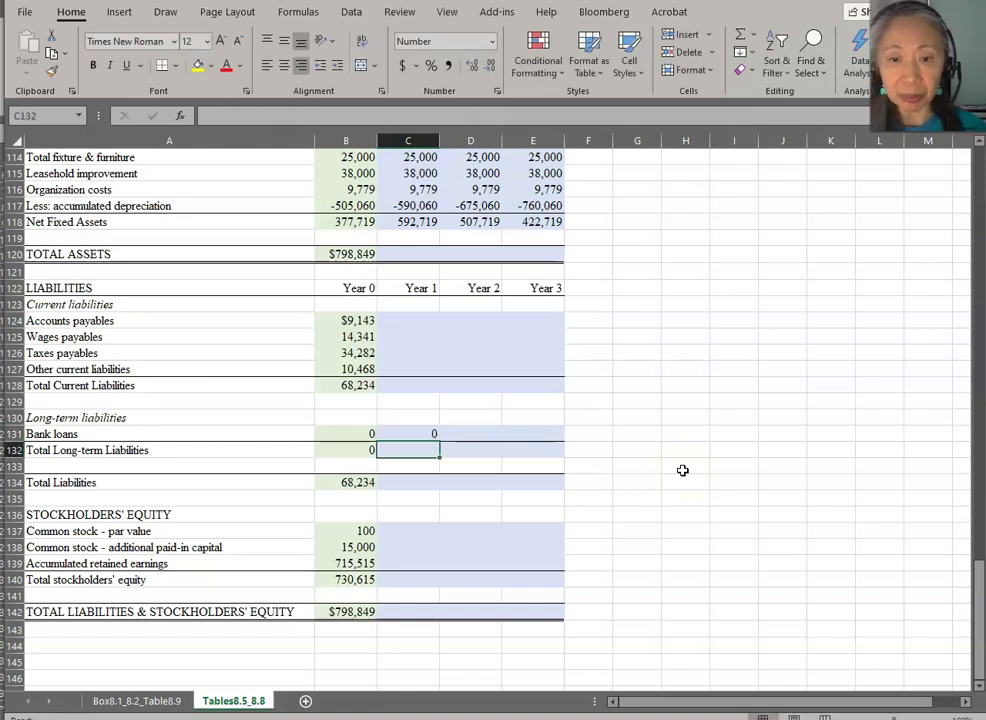
Step: Check the assumptions on the Box8.1_8.2_Table8.9 sheet, and copy the bank loans formula from C131 across to Years 2 and 3 in D131:E131
{"action": "left_click", "coordinate": [149, 701]}
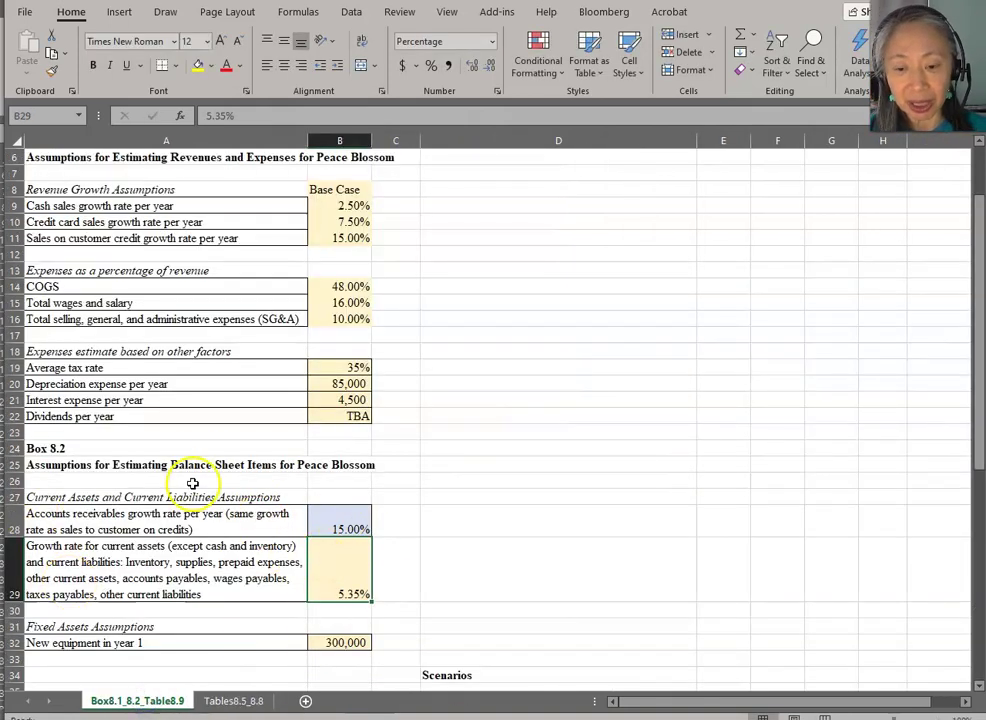
{"action": "left_click", "coordinate": [233, 701]}
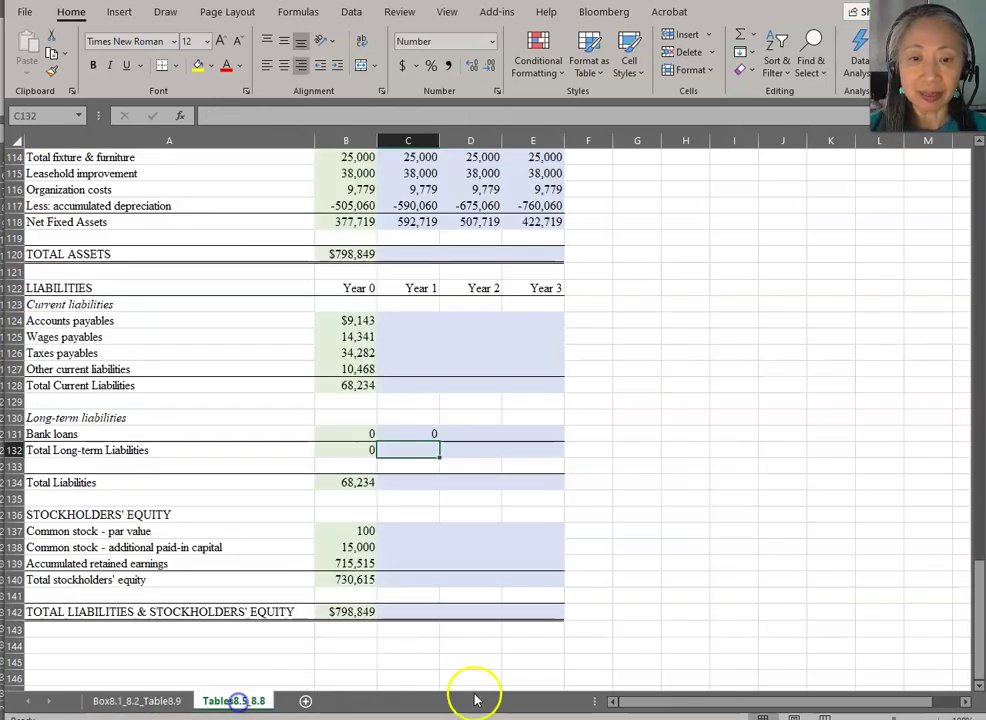
{"action": "left_click", "coordinate": [425, 432]}
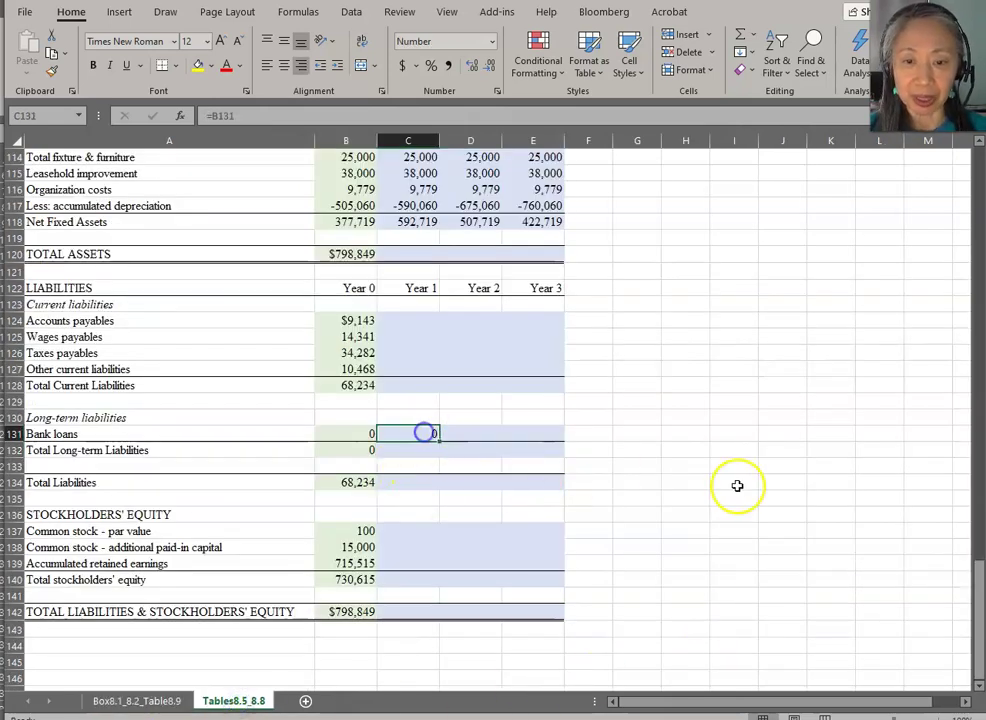
{"action": "key", "text": "ctrl+c"}
{"action": "key", "text": "shift+Right"}
{"action": "key", "text": "shift+Right"}
{"action": "key", "text": "ctrl+v"}
{"action": "key", "text": "Down"}
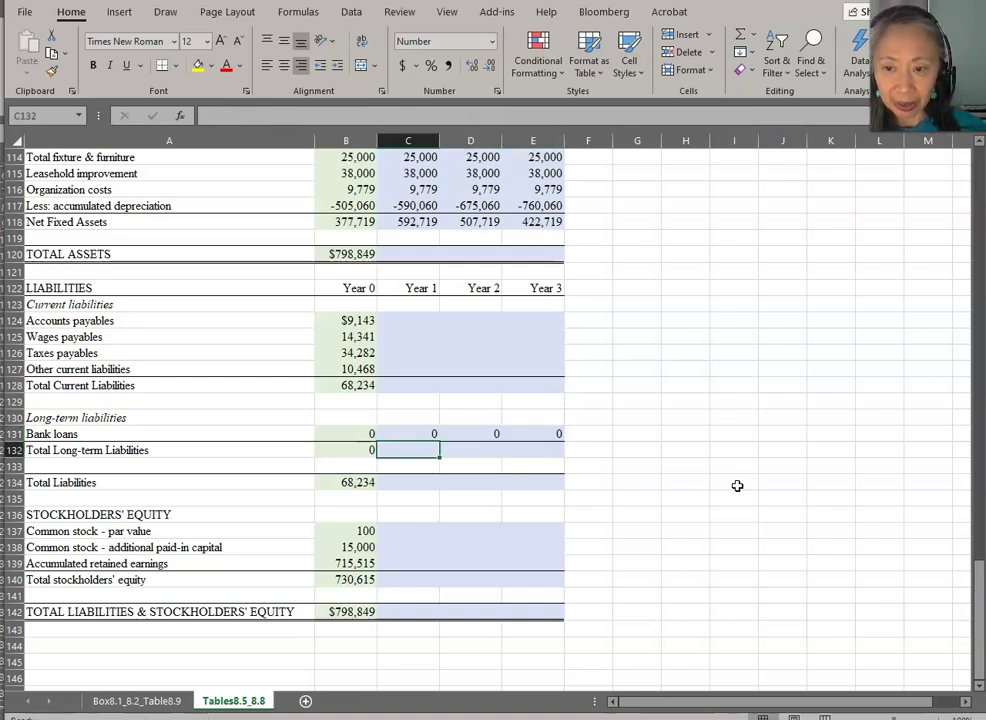
Step: Set Year 1 total long-term liabilities in C132 to =C131 and copy the formula across to D132:E132
{"action": "type", "text": "=c131"}
{"action": "key", "text": "Return"}
{"action": "key", "text": "Up"}
{"action": "key", "text": "ctrl+c"}
{"action": "key", "text": "shift+Right"}
{"action": "key", "text": "shift+Right"}
{"action": "key", "text": "ctrl+v"}
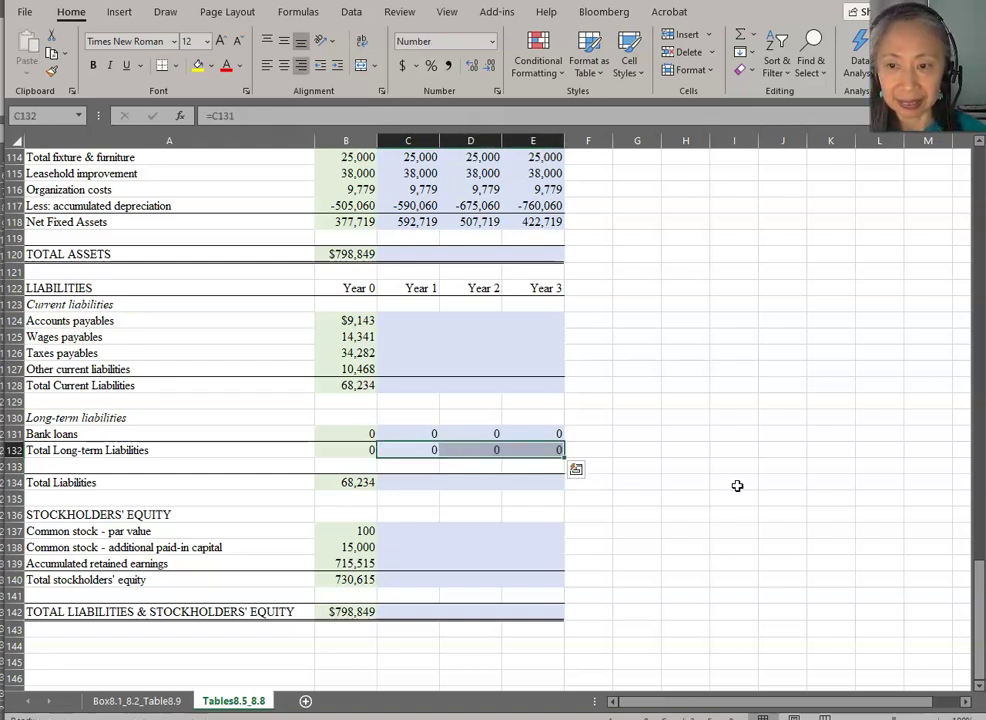
Step: Carry the Year 0 common stock par value and additional paid-in capital into Year 1 with =B137 in C137 and =B138 in C138
{"action": "key", "text": "Down"}
{"action": "key", "text": "Down"}
{"action": "key", "text": "Down"}
{"action": "key", "text": "Down"}
{"action": "key", "text": "Down"}
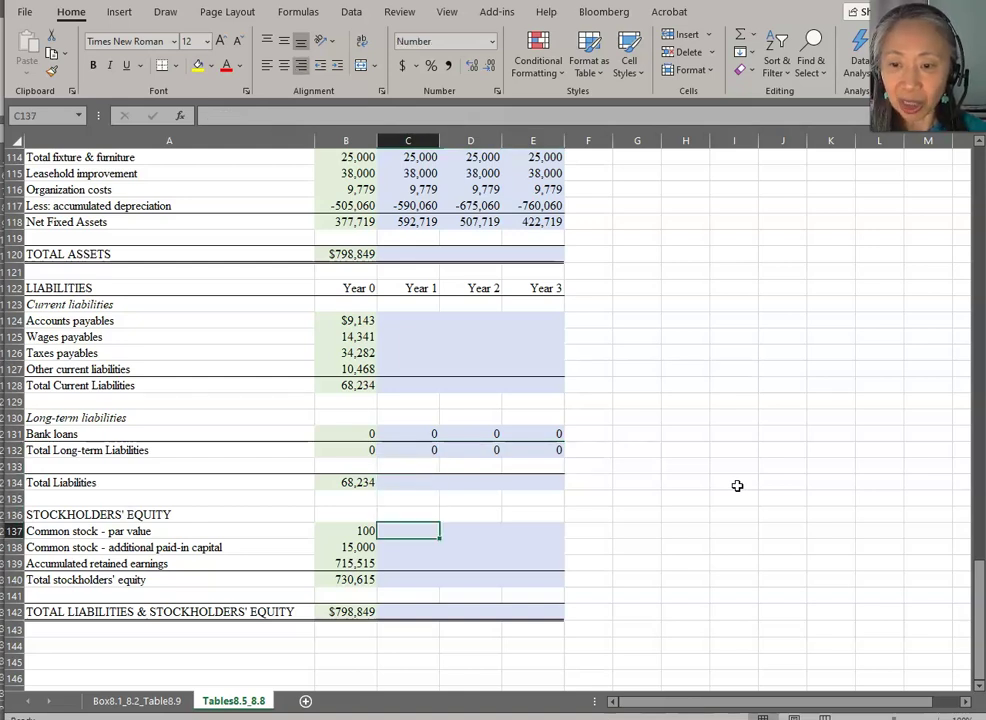
{"action": "type", "text": "="}
{"action": "key", "text": "Left"}
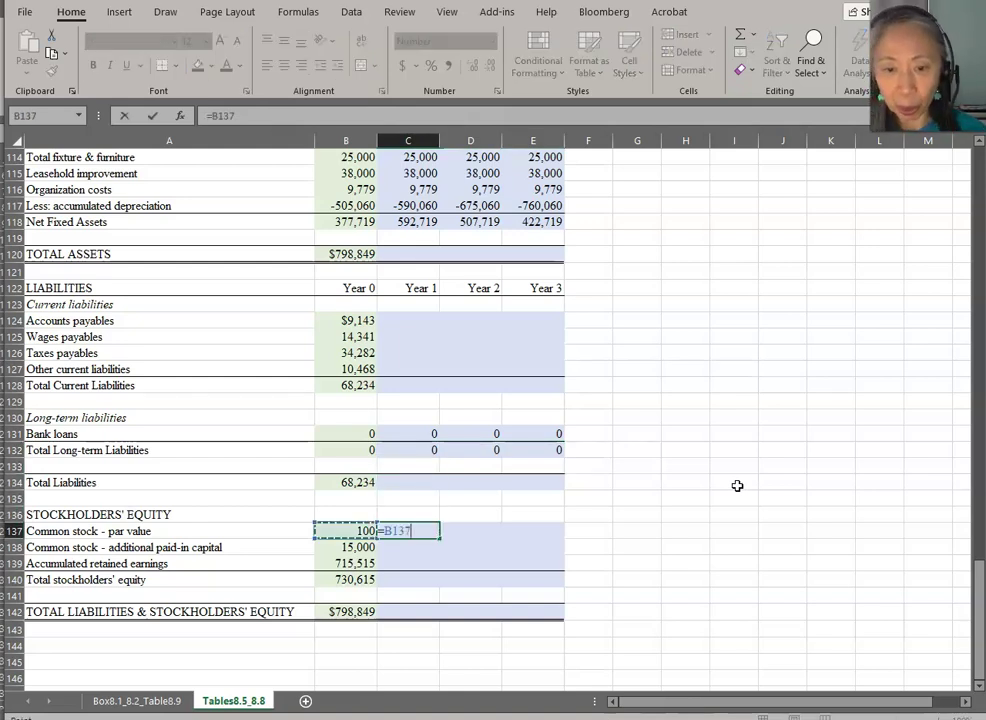
{"action": "key", "text": "Return"}
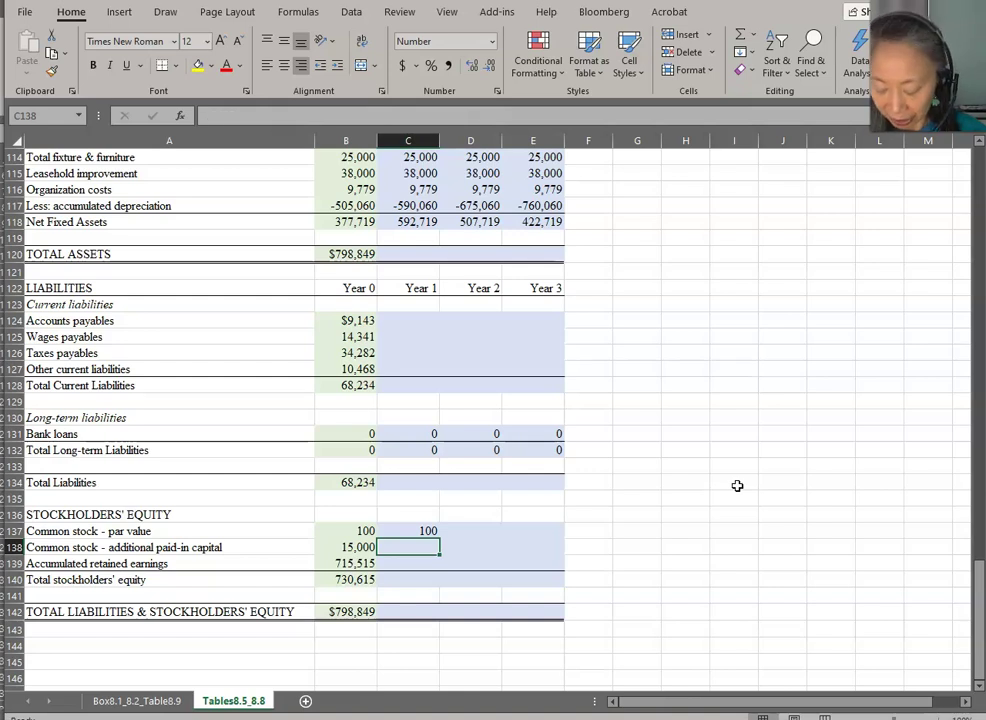
{"action": "type", "text": "="}
{"action": "key", "text": "Left"}
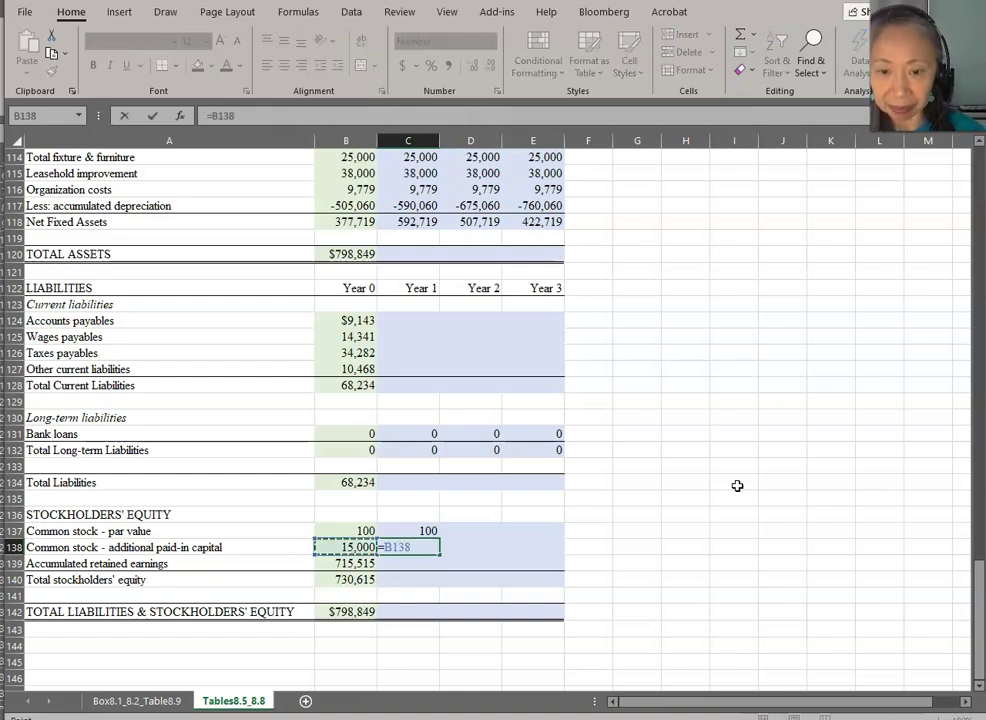
{"action": "key", "text": "Return"}
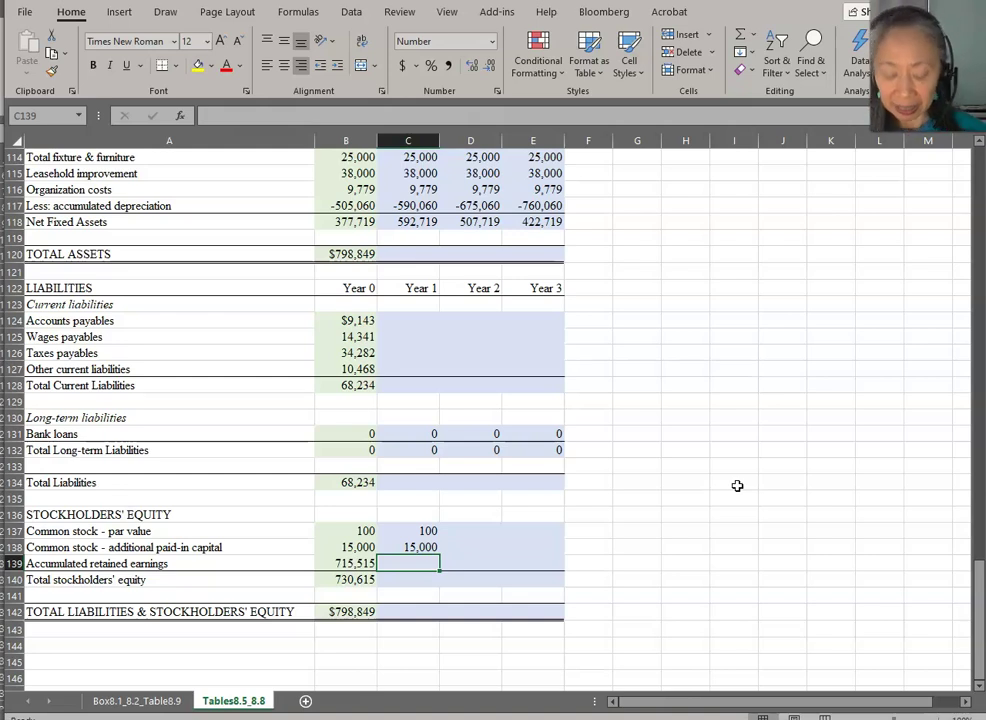
{"action": "type", "text": "="}
{"action": "key", "text": "Left"}
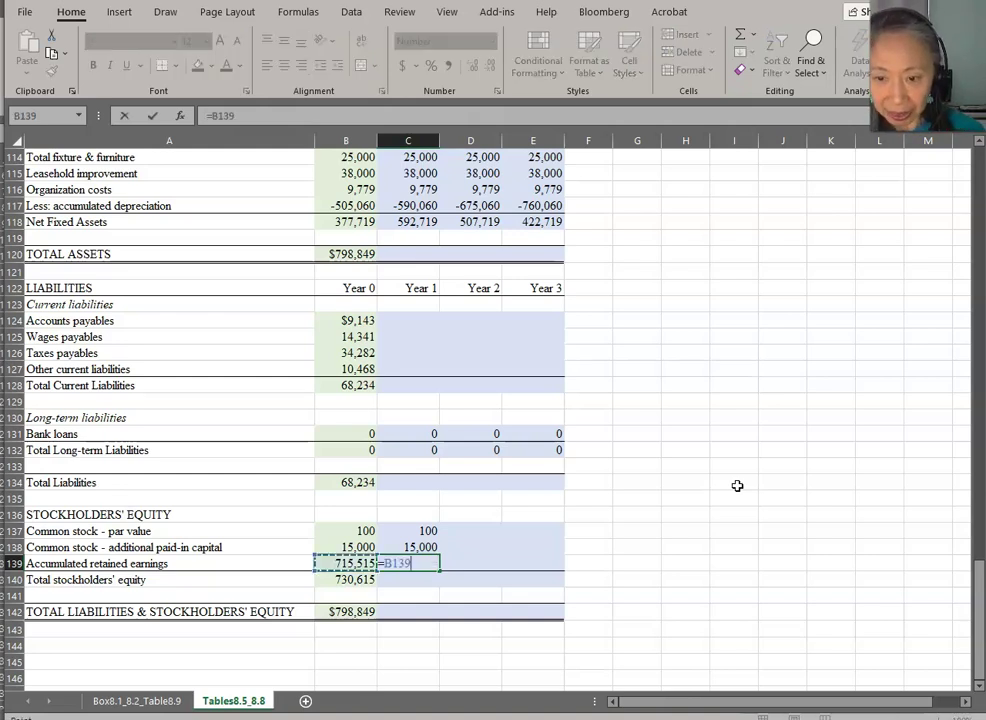
{"action": "key", "text": "Escape"}
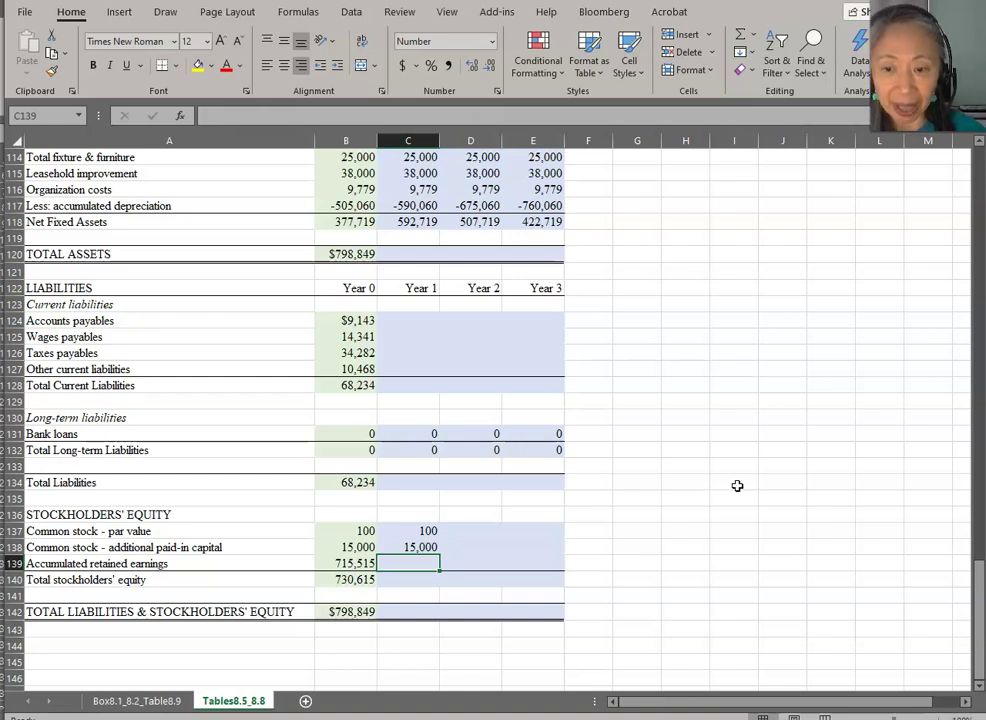
Step: Link Year 1 accumulated retained earnings in C139 to the ending accumulated retained earnings in the Statement of Owner's Equity with =C29
{"action": "type", "text": "="}
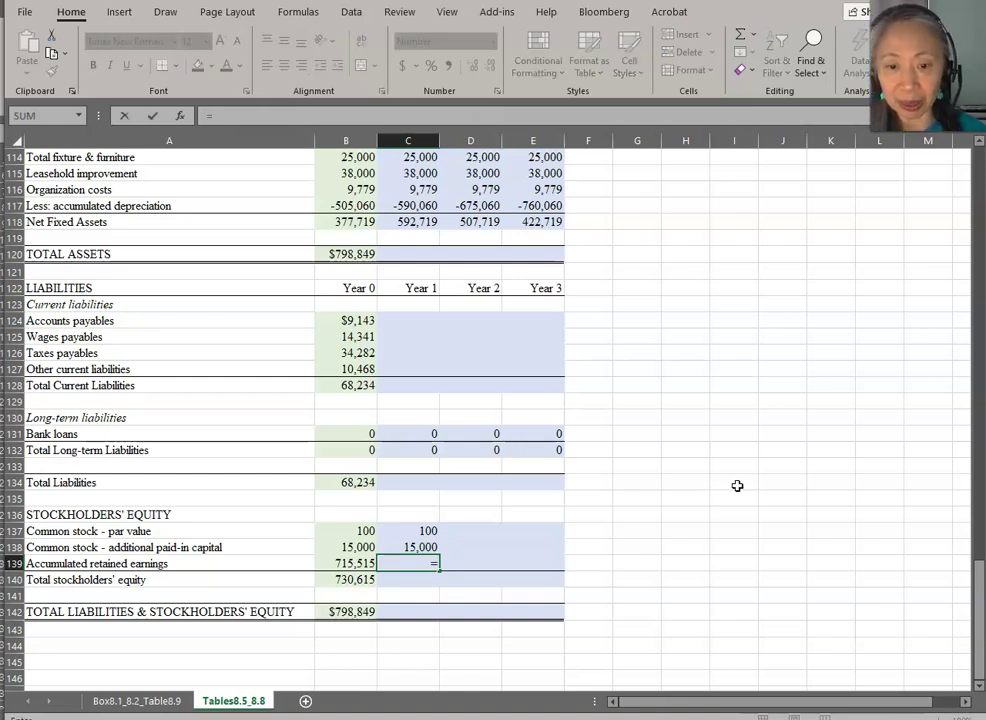
{"action": "scroll", "coordinate": [740, 485], "scroll_direction": "up", "scroll_amount": 15}
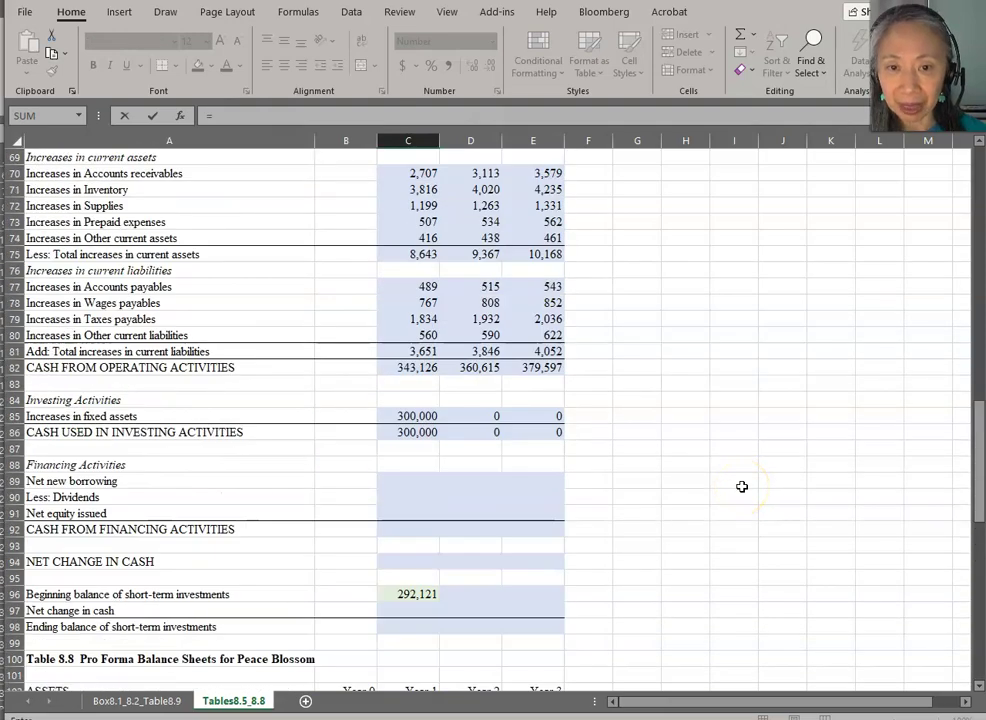
{"action": "scroll", "coordinate": [741, 486], "scroll_direction": "up", "scroll_amount": 12}
{"action": "scroll", "coordinate": [741, 486], "scroll_direction": "up", "scroll_amount": 5}
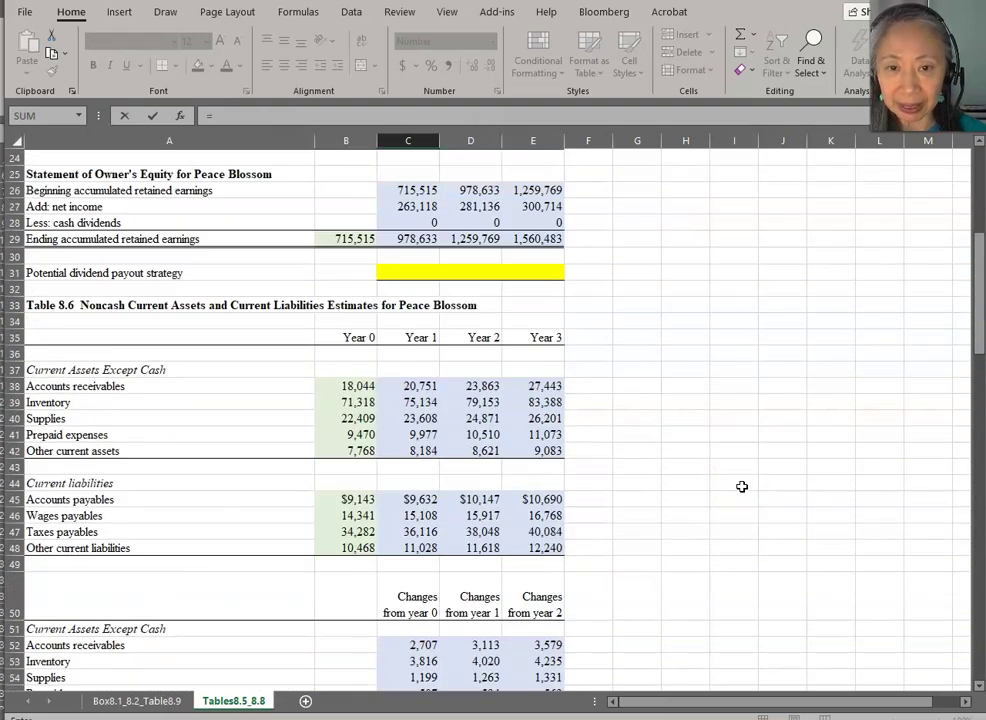
{"action": "left_click", "coordinate": [408, 322]}
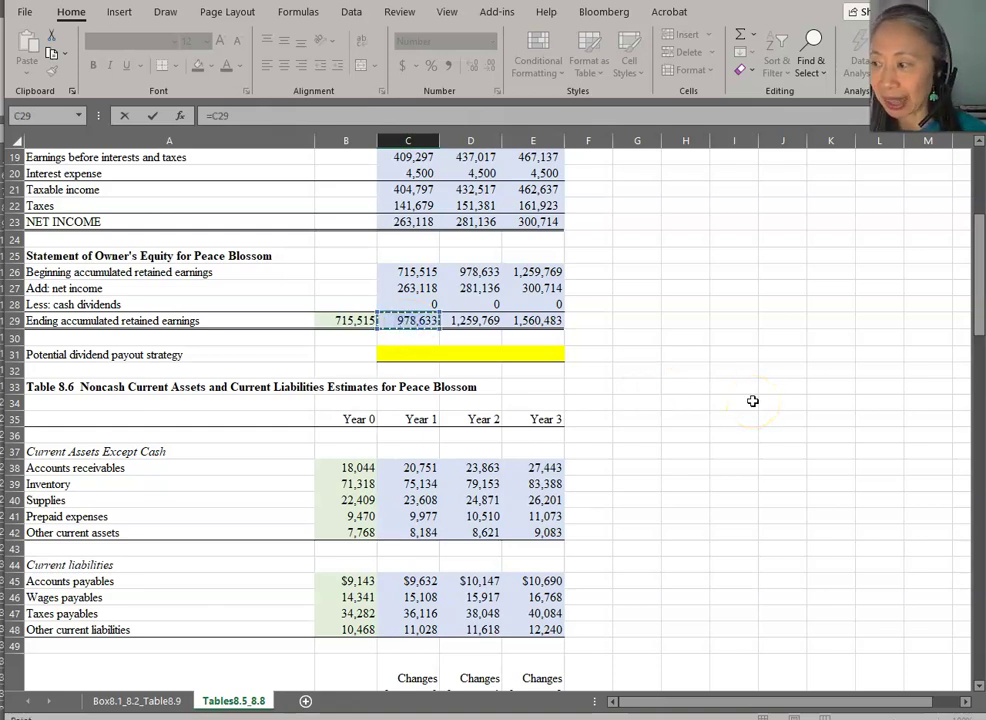
{"action": "key", "text": "Return"}
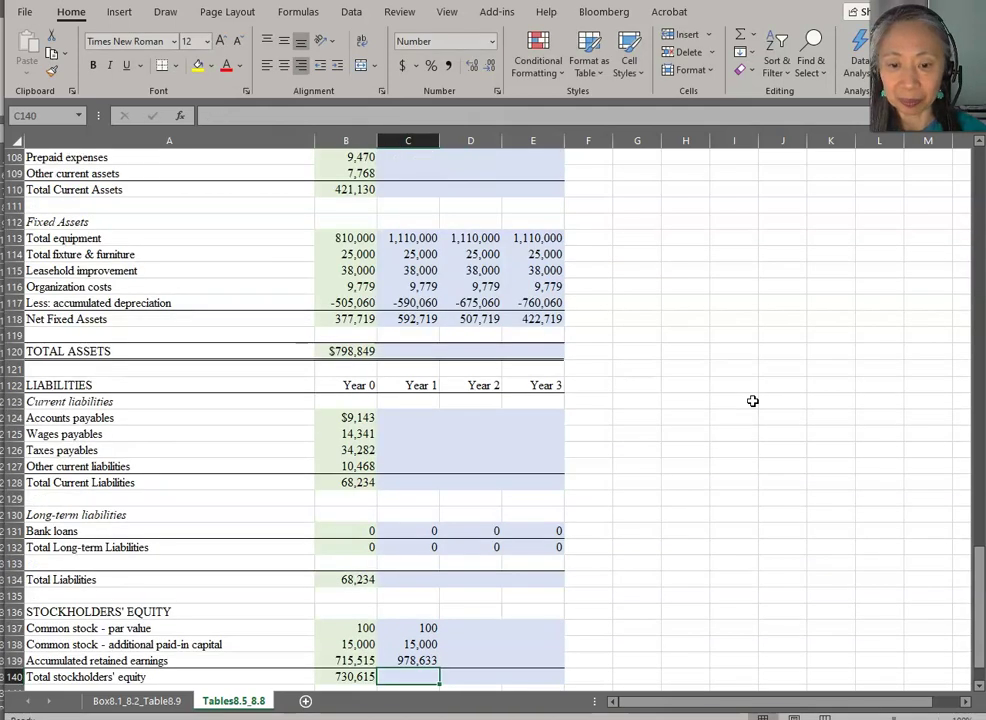
Step: Total the Year 1 stockholders' equity in C140 as the sum of C137:C139
{"action": "type", "text": "=sum("}
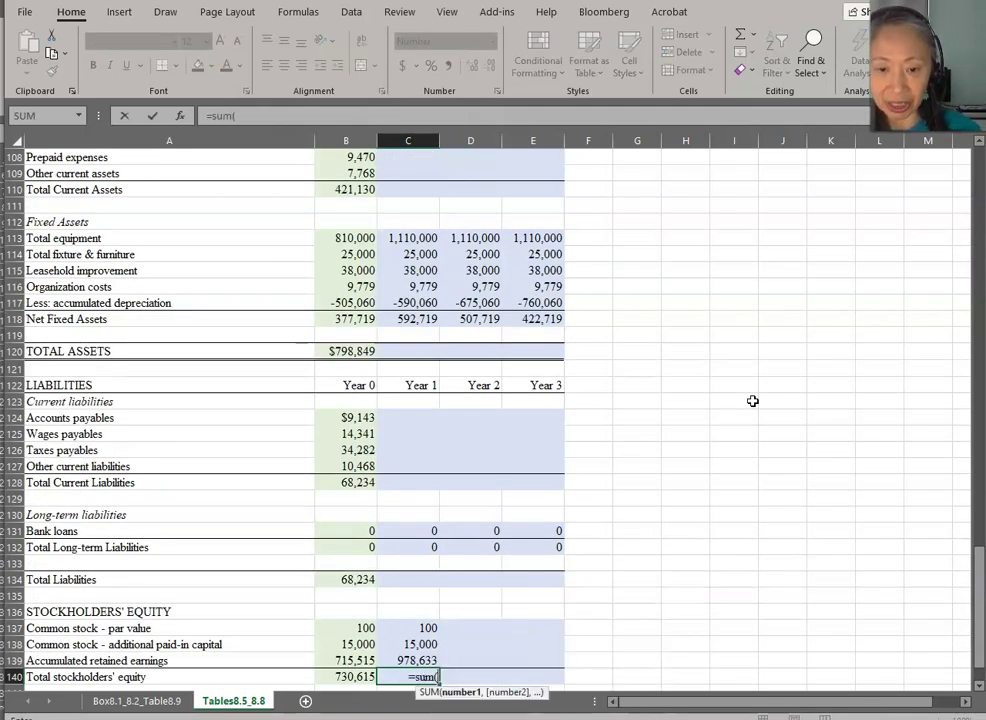
{"action": "key", "text": "Up"}
{"action": "key", "text": "shift+Up"}
{"action": "key", "text": "shift+Up"}
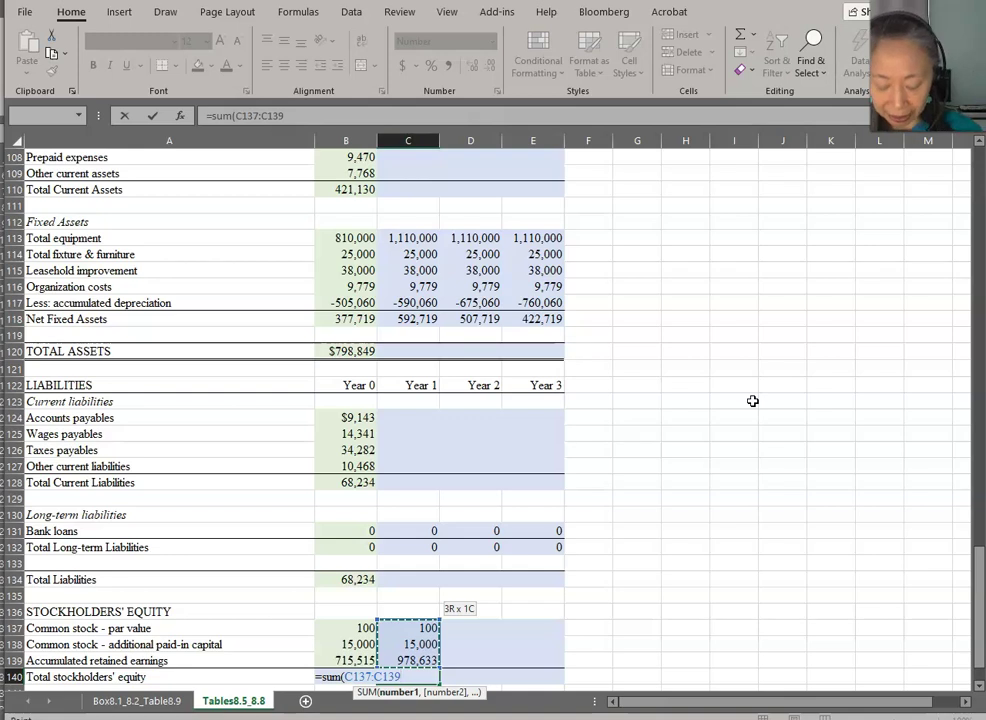
{"action": "key", "text": "Return"}
Step: Fill the Year 1 stockholders' equity formulas in C137:C140 across to Years 2 and 3 in columns D and E
{"action": "key", "text": "Up"}
{"action": "key", "text": "Up"}
{"action": "key", "text": "Up"}
{"action": "key", "text": "Up"}
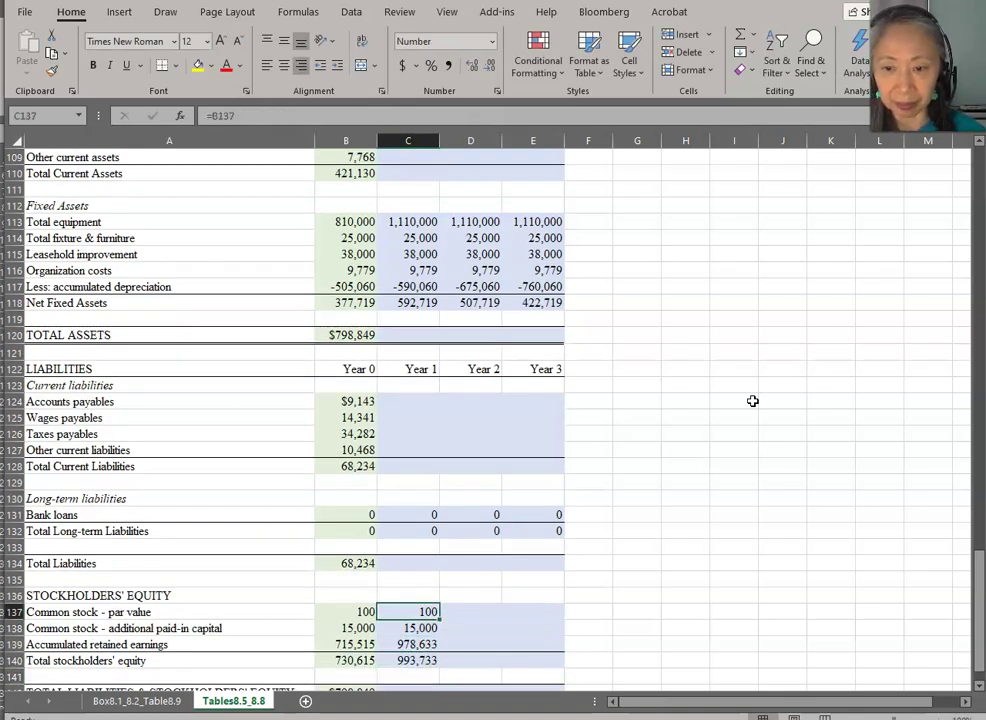
{"action": "key", "text": "shift+Down"}
{"action": "key", "text": "shift+Down"}
{"action": "key", "text": "shift+Down"}
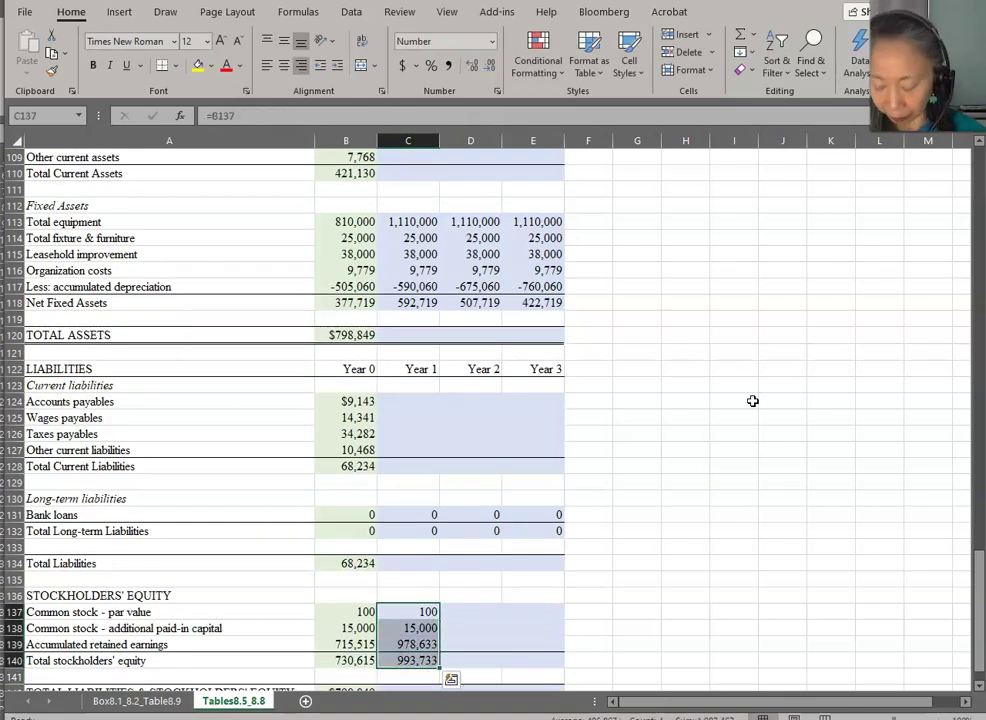
{"action": "key", "text": "shift+Right"}
{"action": "key", "text": "shift+Right"}
{"action": "key", "text": "ctrl+r"}
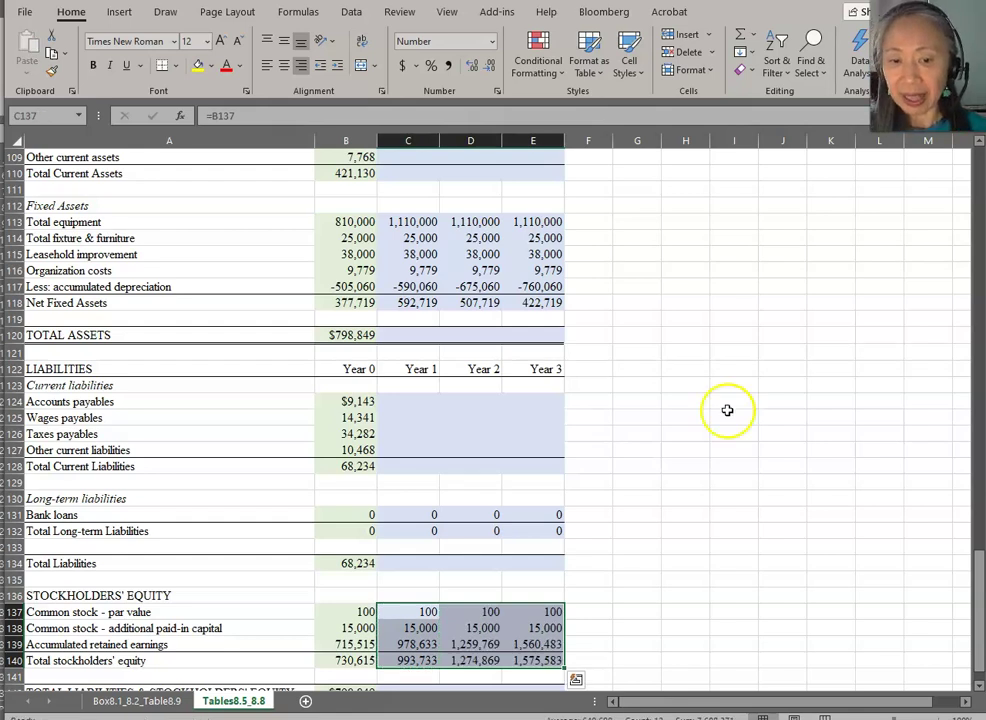
{"action": "left_click", "coordinate": [540, 628]}
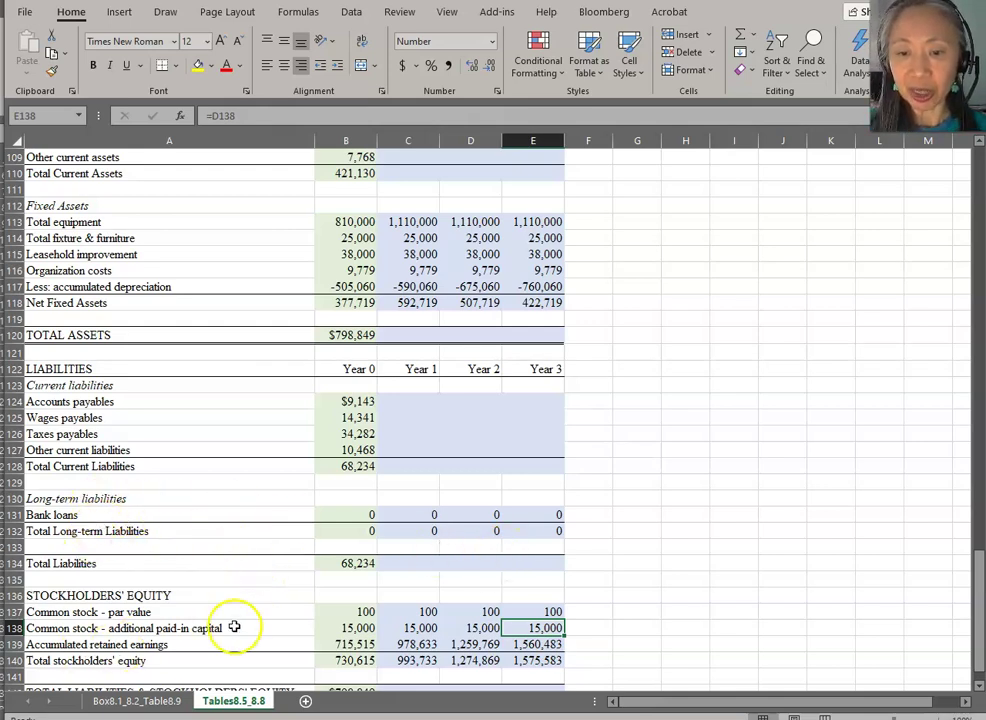
Step: In Table 8.7, calculate Year 1 net new borrowing in C89 as total long-term liabilities C132 minus B132
{"action": "scroll", "coordinate": [669, 403], "scroll_direction": "up", "scroll_amount": 8}
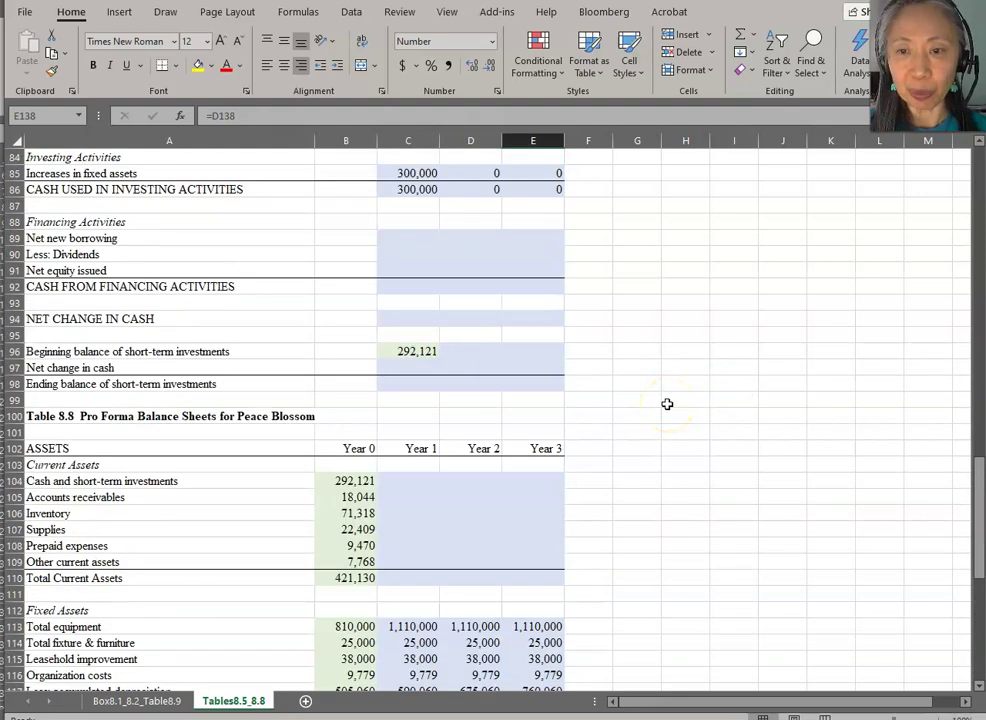
{"action": "scroll", "coordinate": [667, 403], "scroll_direction": "up", "scroll_amount": 5}
{"action": "scroll", "coordinate": [667, 403], "scroll_direction": "down", "scroll_amount": 2}
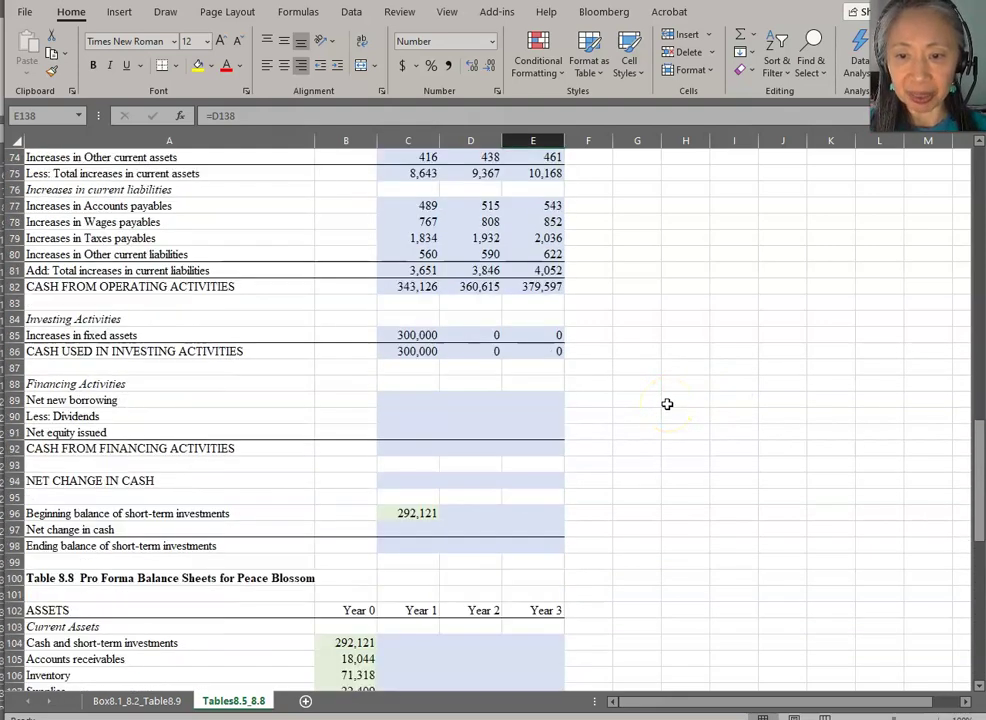
{"action": "left_click", "coordinate": [416, 399]}
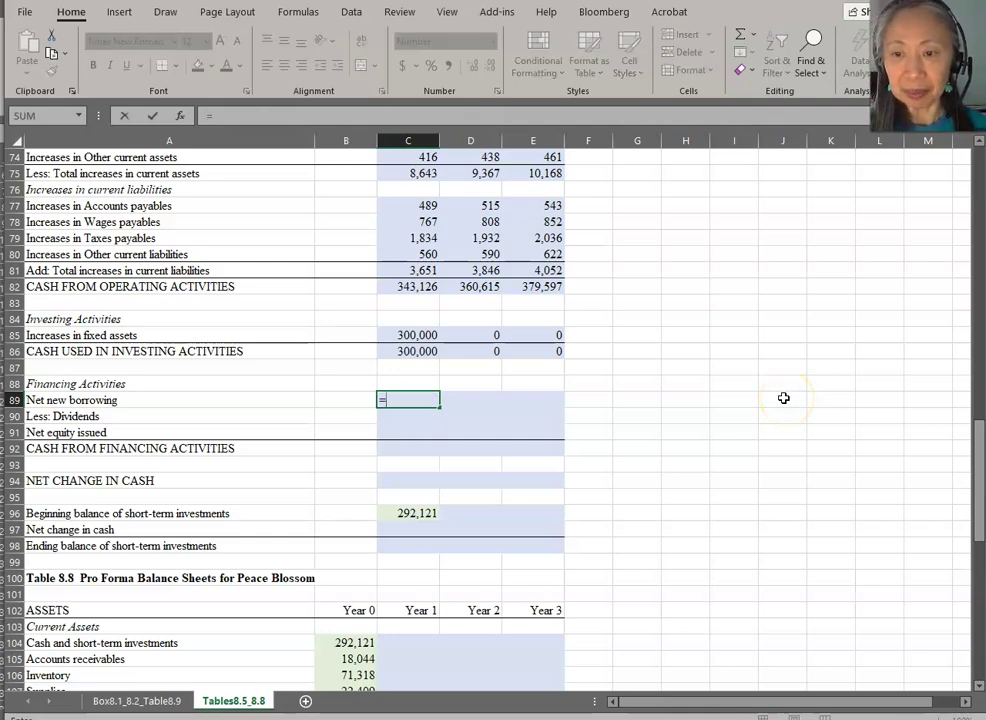
{"action": "scroll", "coordinate": [783, 398], "scroll_direction": "down", "scroll_amount": 12}
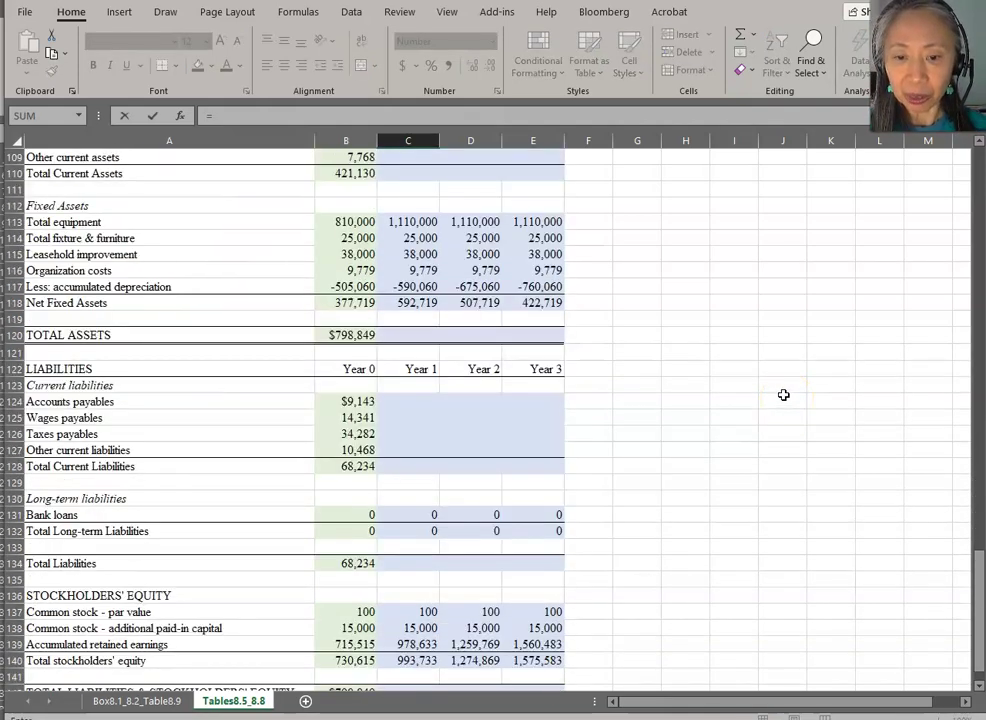
{"action": "left_click", "coordinate": [399, 533]}
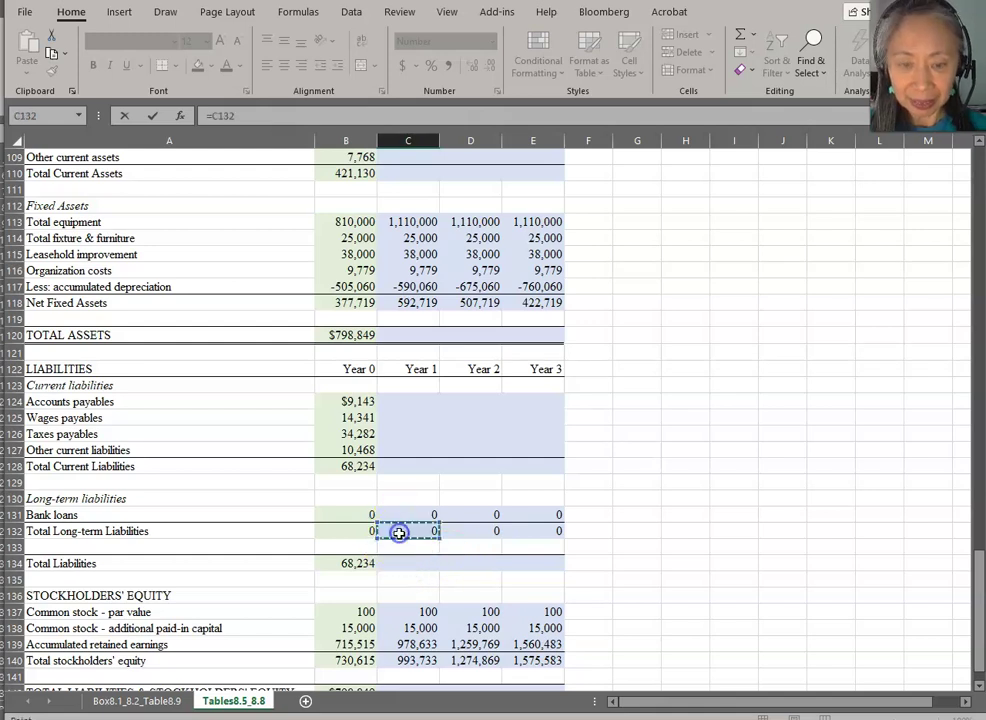
{"action": "type", "text": "-"}
{"action": "left_click", "coordinate": [362, 531]}
{"action": "key", "text": "Return"}
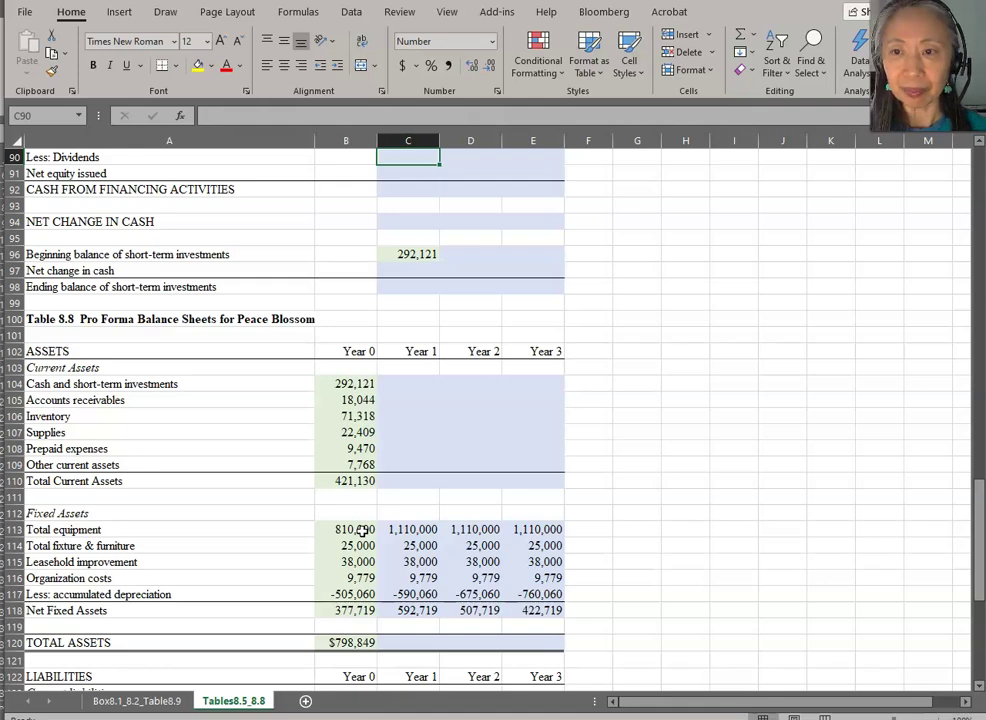
Step: Link Year 1 dividends in C90 of Table 8.7 to the potential dividend payout strategy with =C31
{"action": "type", "text": "="}
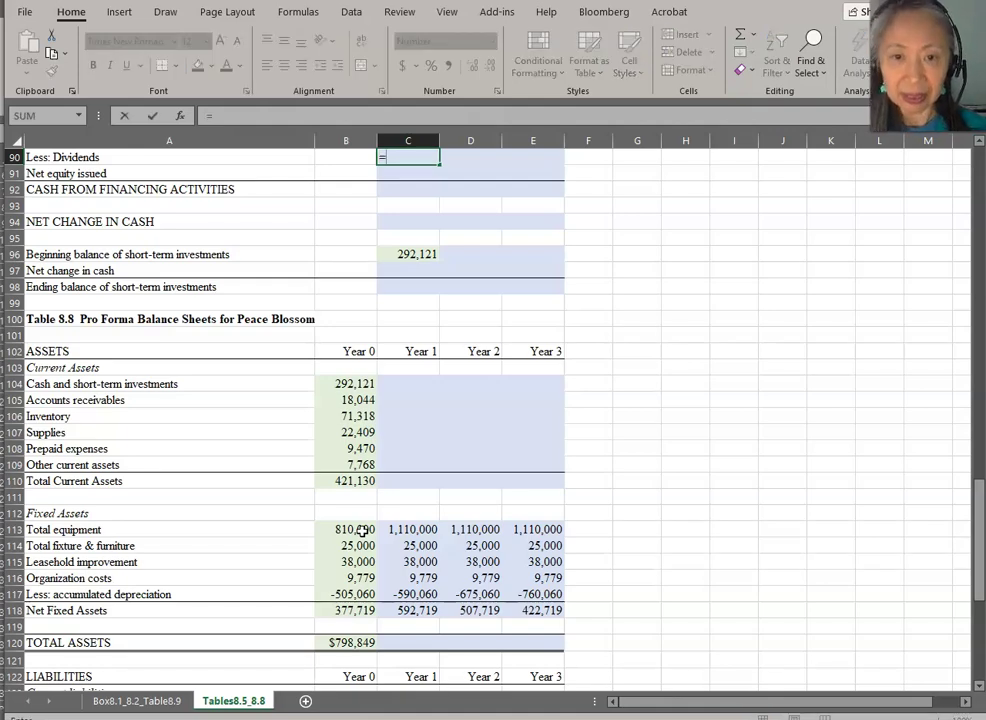
{"action": "scroll", "coordinate": [362, 531], "scroll_direction": "up", "scroll_amount": 18}
{"action": "scroll", "coordinate": [362, 531], "scroll_direction": "up", "scroll_amount": 2}
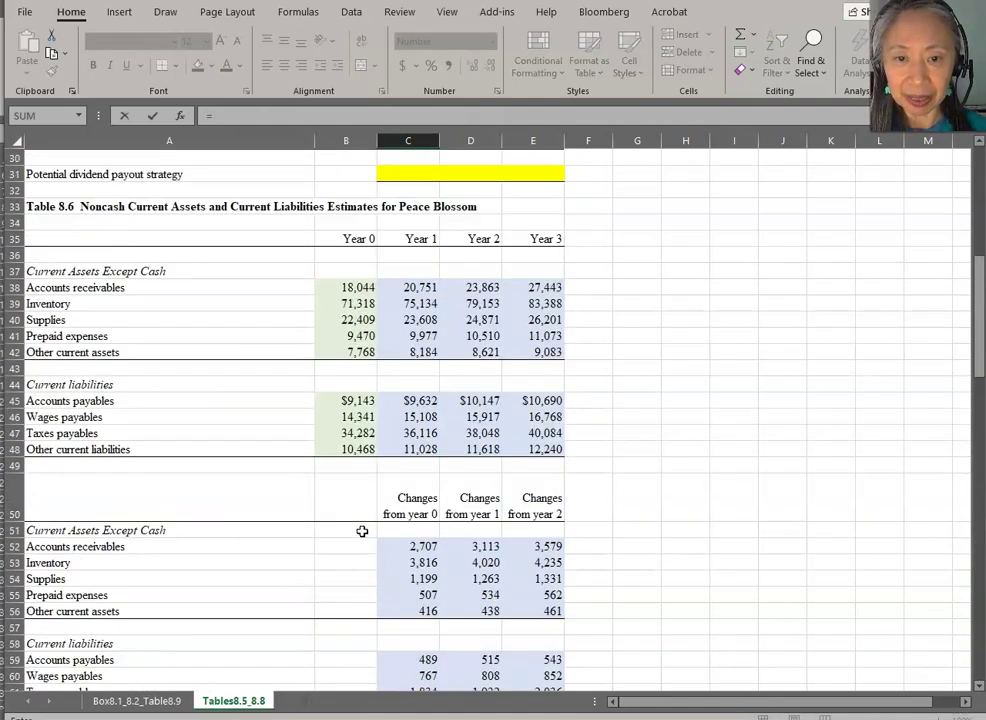
{"action": "left_click", "coordinate": [420, 175]}
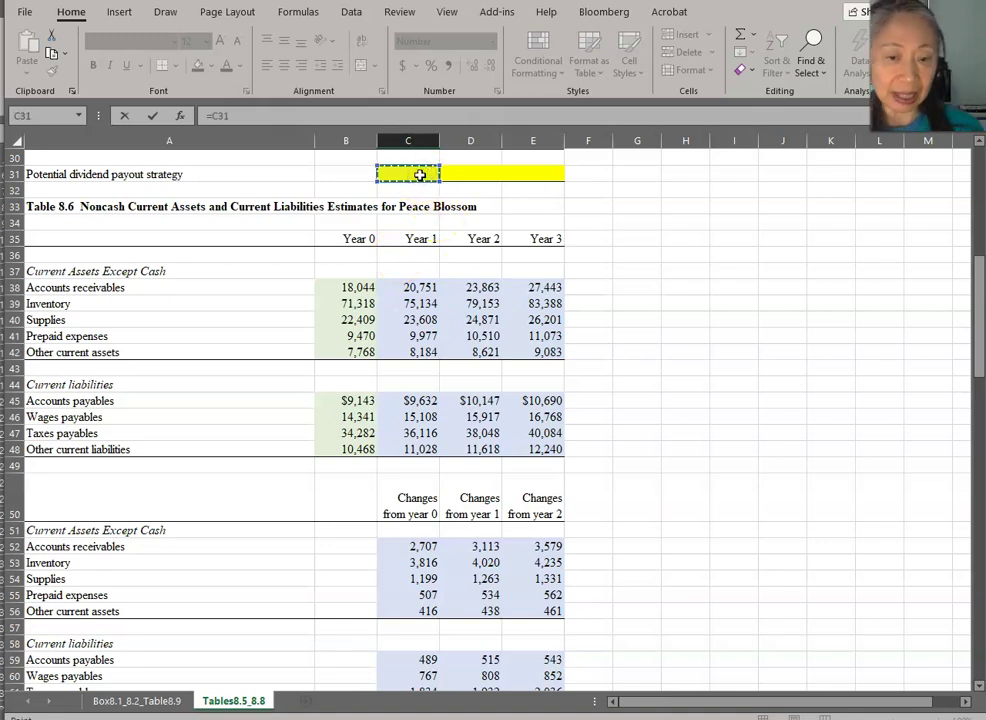
{"action": "key", "text": "Return"}
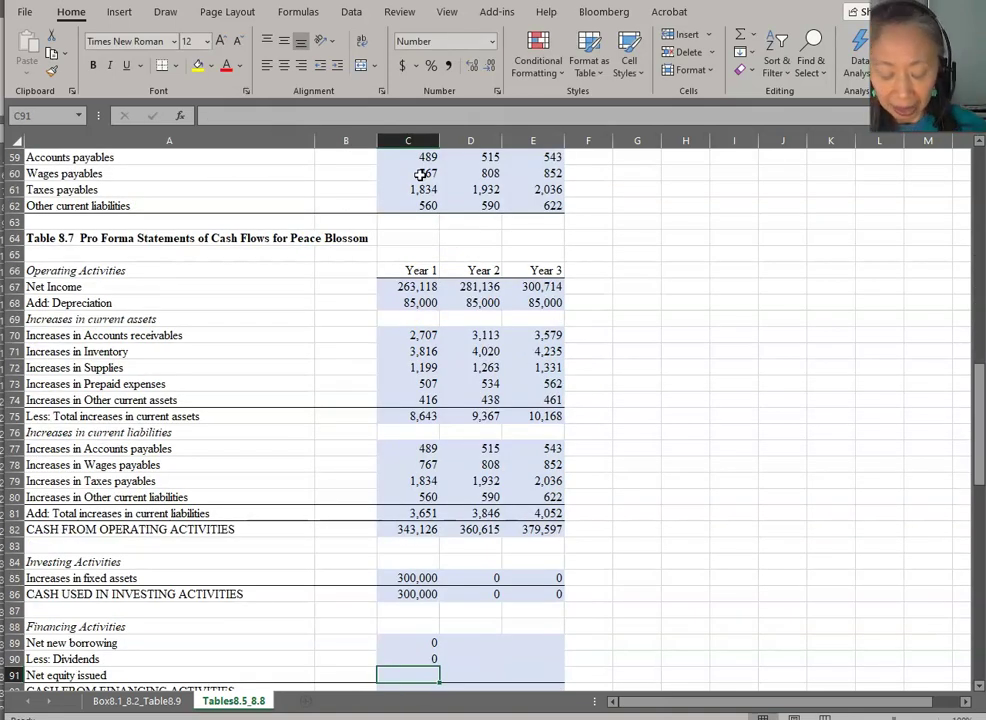
Step: Calculate Year 1 net equity issued in C91 from Table 8.8 common stock and paid-in capital as =(C137+C138)-(B137+B138)
{"action": "type", "text": "=("}
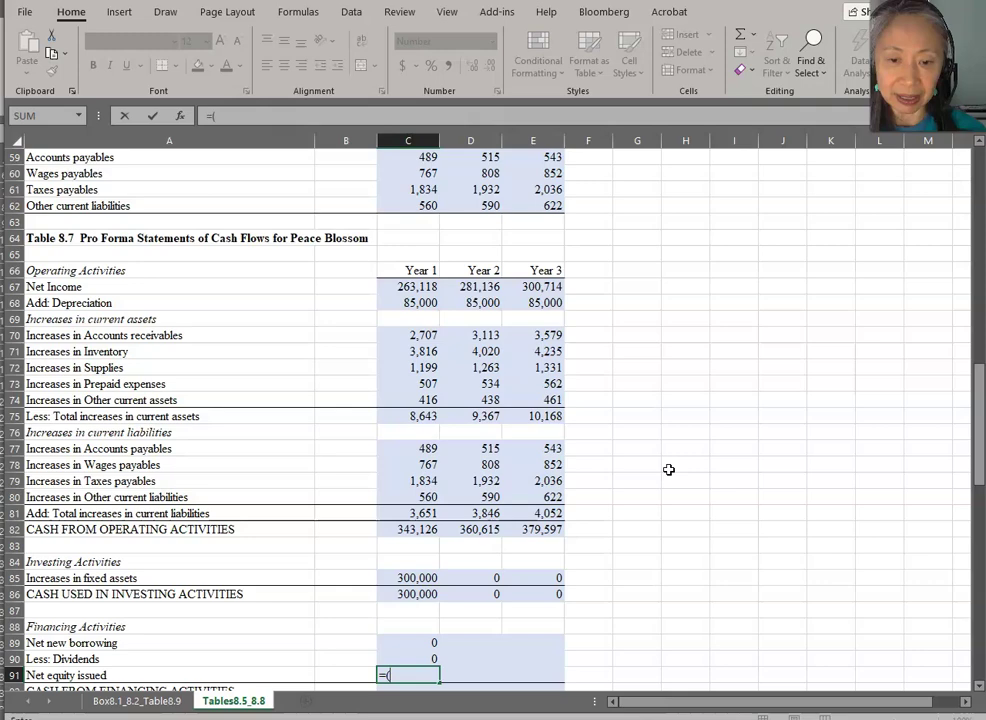
{"action": "scroll", "coordinate": [669, 469], "scroll_direction": "down", "scroll_amount": 13}
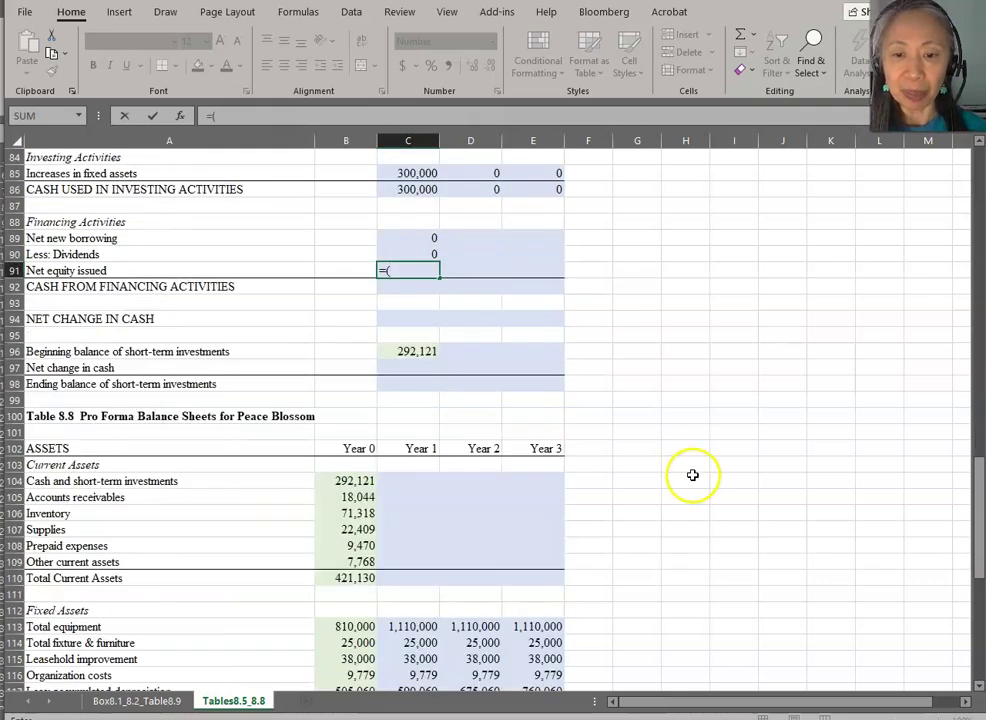
{"action": "scroll", "coordinate": [692, 475], "scroll_direction": "down", "scroll_amount": 3}
{"action": "scroll", "coordinate": [692, 475], "scroll_direction": "down", "scroll_amount": 2}
{"action": "left_click", "coordinate": [414, 533]}
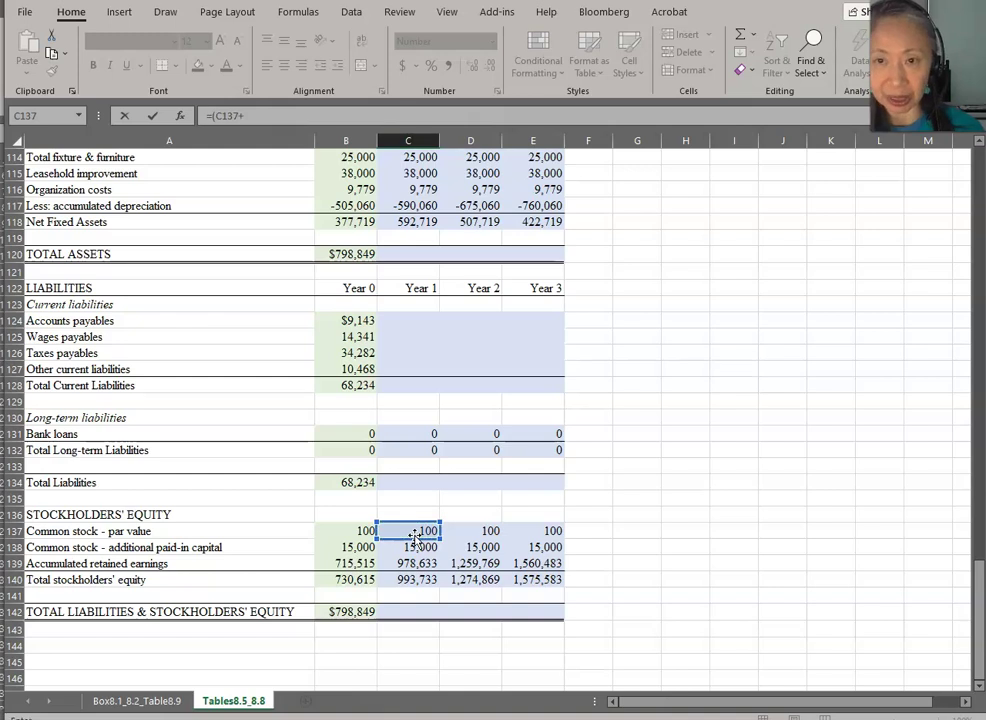
{"action": "type", "text": "+"}
{"action": "left_click", "coordinate": [416, 547]}
{"action": "type", "text": ")-("}
{"action": "left_click", "coordinate": [364, 533]}
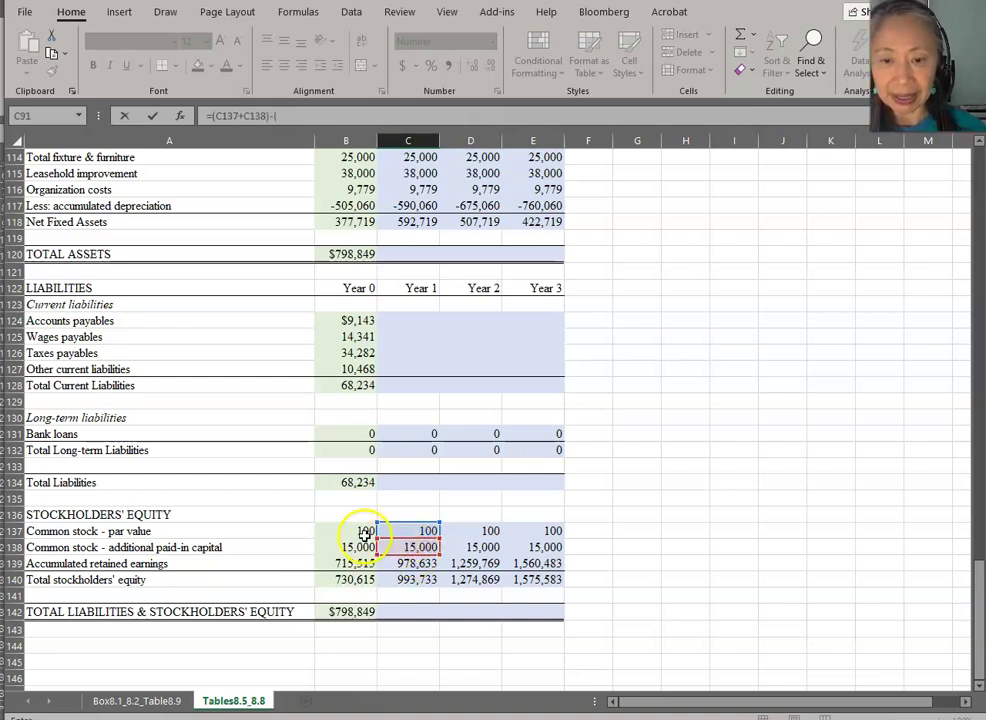
{"action": "type", "text": "+"}
{"action": "left_click", "coordinate": [360, 547]}
{"action": "type", "text": ")"}
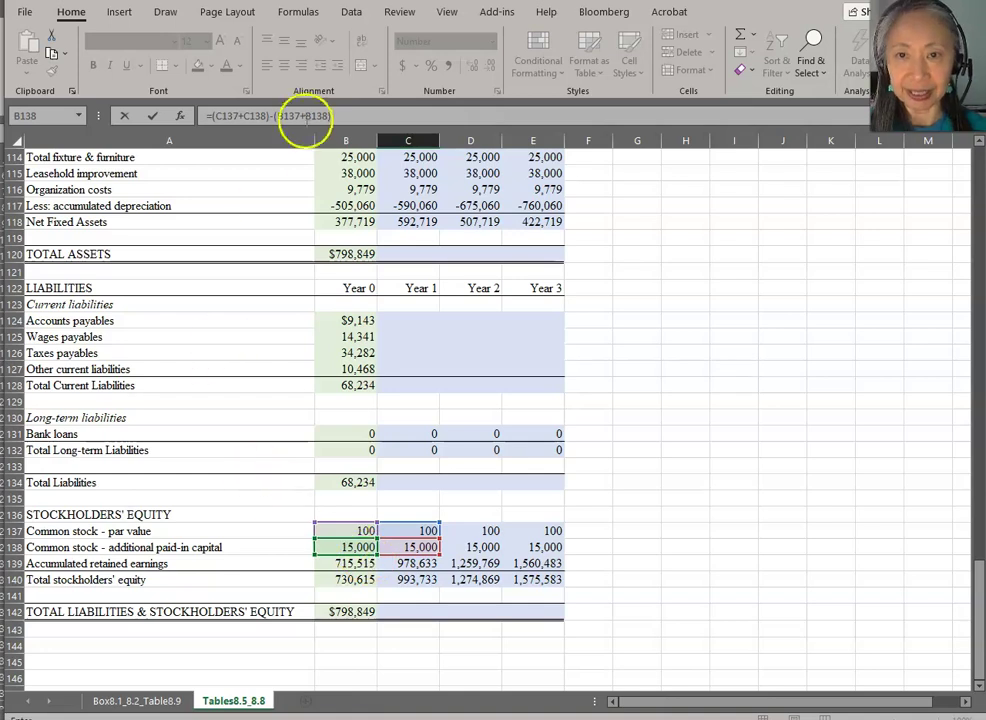
{"action": "key", "text": "Escape"}
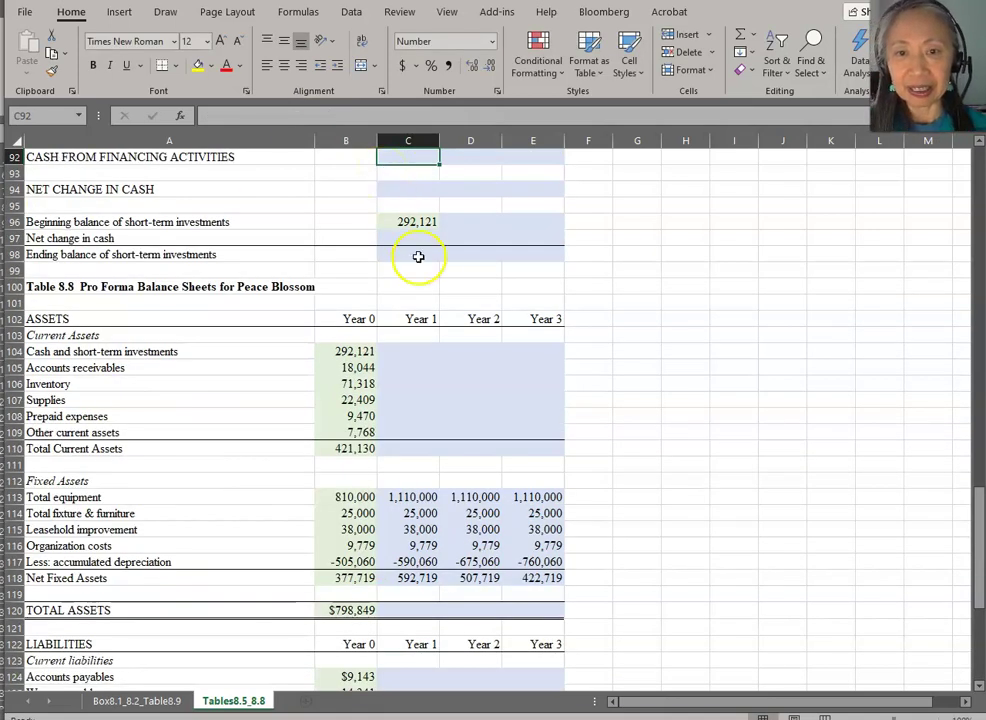
Step: Calculate Year 1 cash from financing activities in C92 as =C89-C90+C91
{"action": "scroll", "coordinate": [428, 247], "scroll_direction": "up", "scroll_amount": 3}
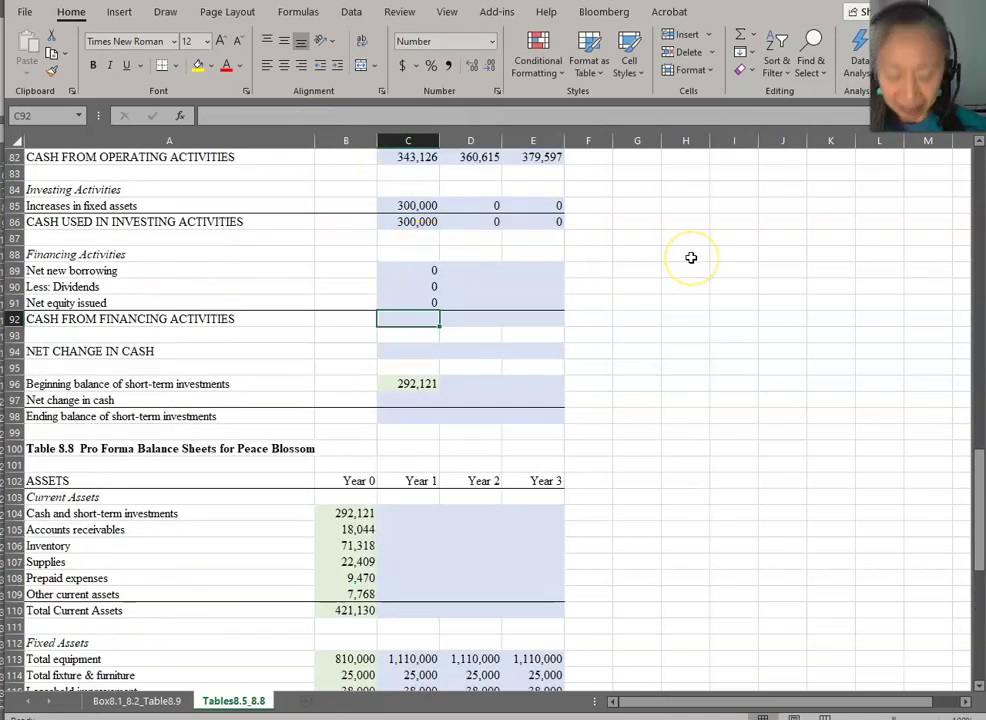
{"action": "type", "text": "="}
{"action": "key", "text": "Up"}
{"action": "key", "text": "Up"}
{"action": "key", "text": "Up"}
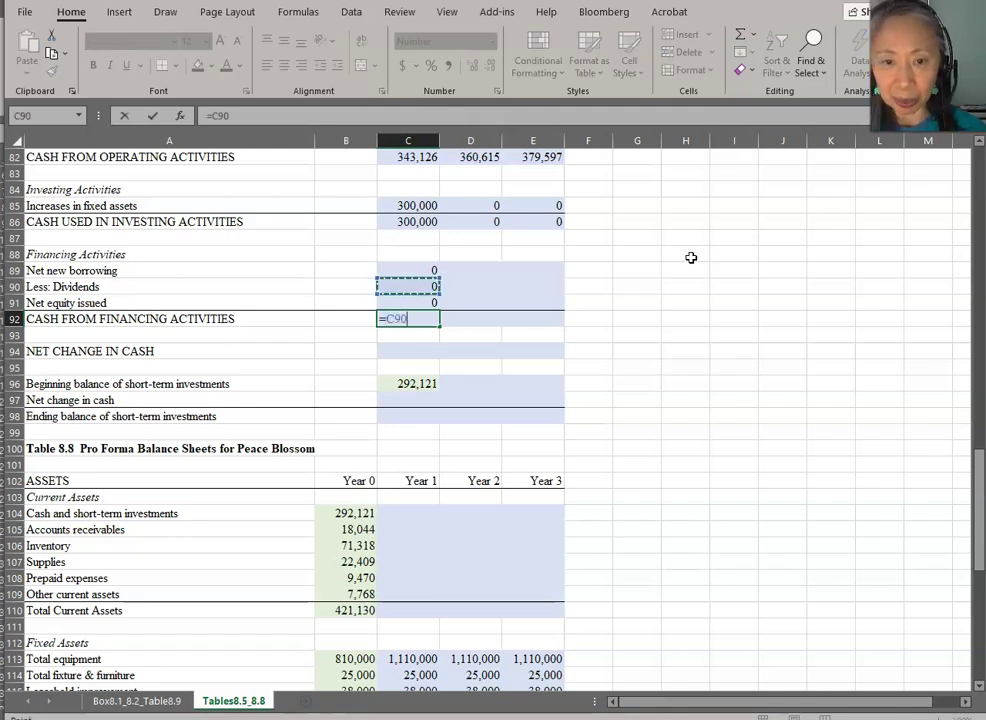
{"action": "type", "text": "-"}
{"action": "key", "text": "Up"}
{"action": "key", "text": "Up"}
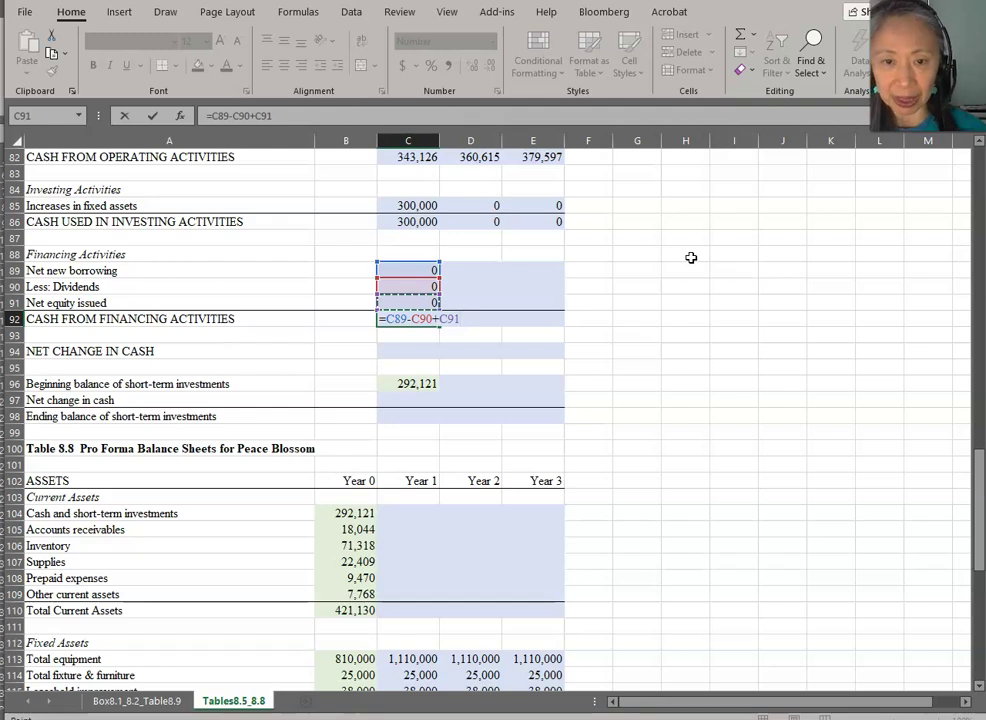
{"action": "key", "text": "Return"}
Step: Copy the Year 1 financing activities formulas in C89:C92 across to Years 2 and 3 in columns D and E
{"action": "key", "text": "Up"}
{"action": "key", "text": "Up"}
{"action": "key", "text": "Up"}
{"action": "key", "text": "Up"}
{"action": "key", "text": "shift+Down"}
{"action": "key", "text": "shift+Down"}
{"action": "key", "text": "shift+Down"}
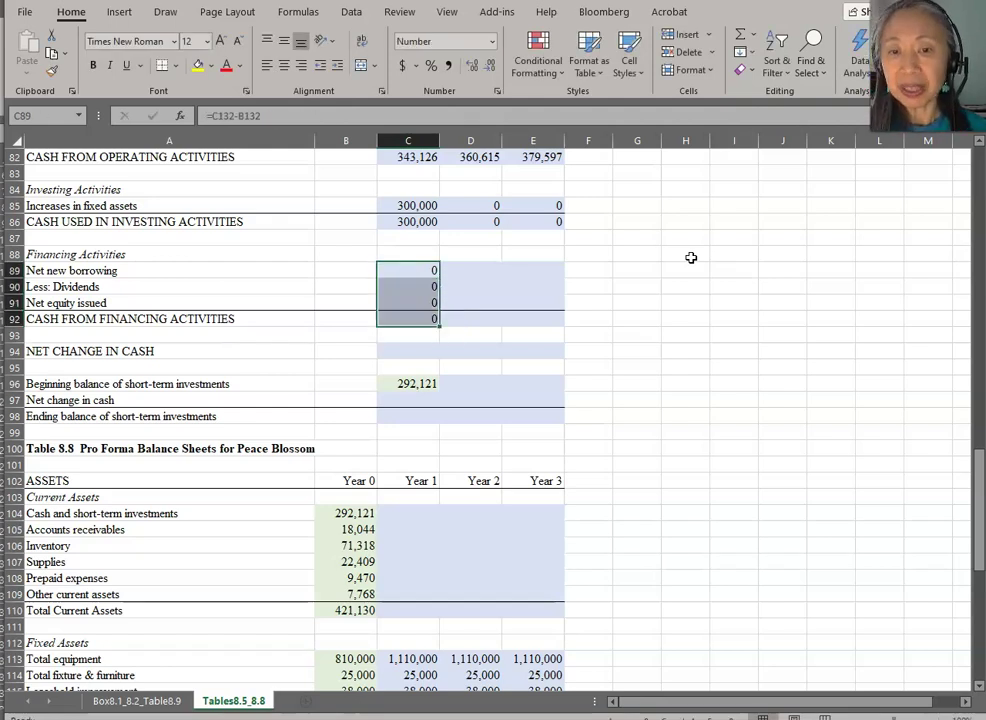
{"action": "key", "text": "ctrl+c"}
{"action": "key", "text": "shift+Right"}
{"action": "key", "text": "shift+Right"}
{"action": "key", "text": "Return"}
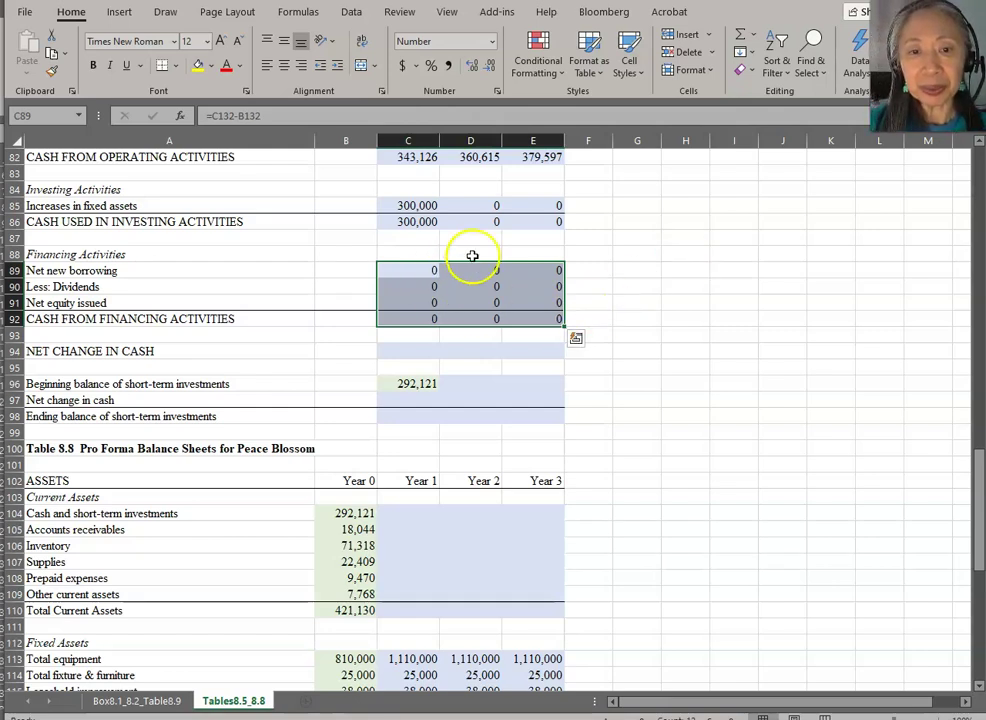
{"action": "left_click", "coordinate": [608, 281]}
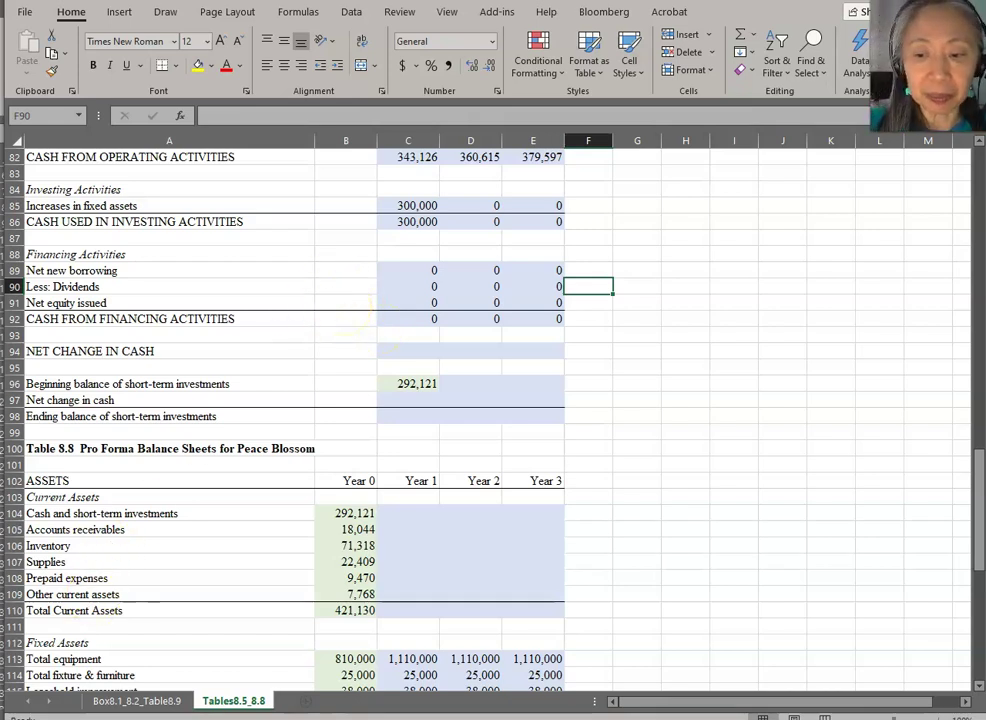
Step: Calculate the Year 1 net change in cash in C94 from operating, investing and financing cash flows as =C82-C86+C92
{"action": "scroll", "coordinate": [324, 433], "scroll_direction": "up", "scroll_amount": 3}
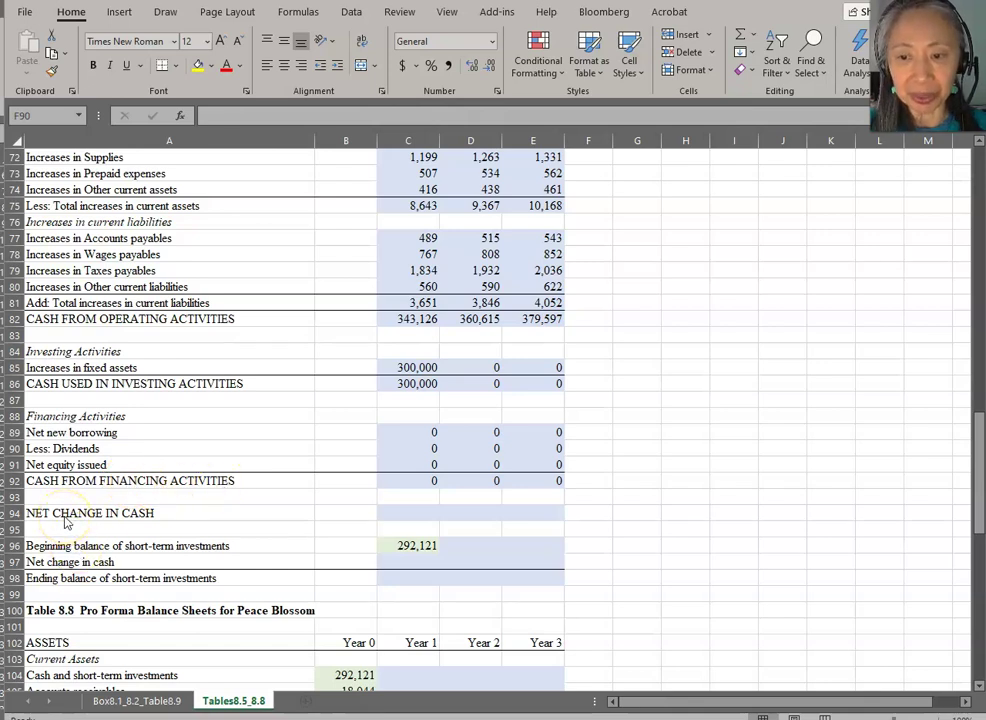
{"action": "left_click", "coordinate": [420, 513]}
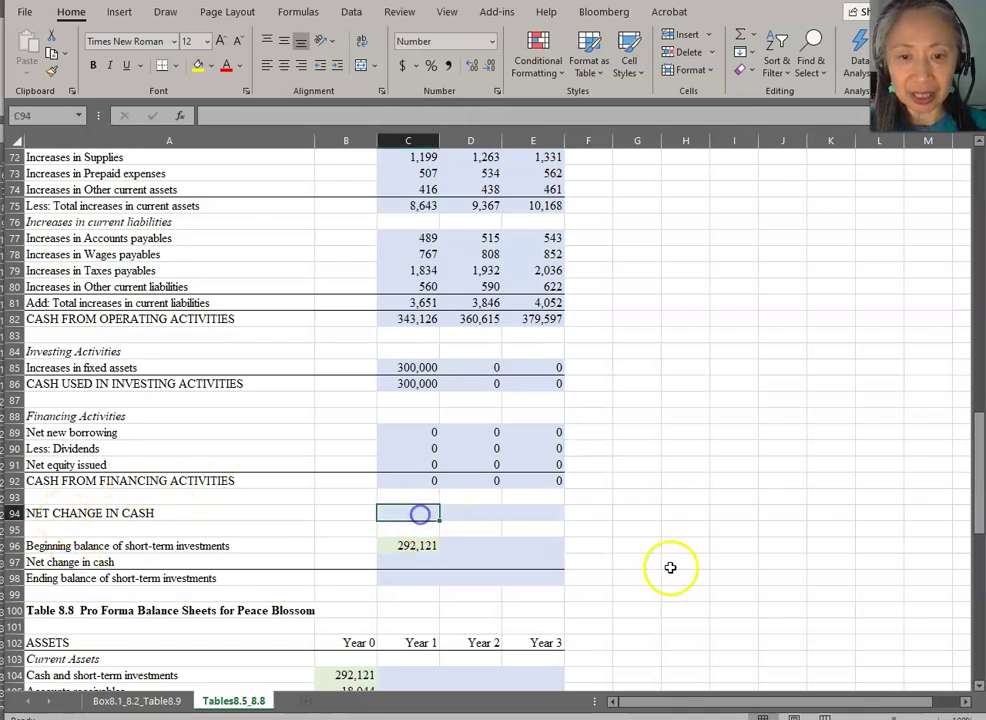
{"action": "type", "text": "="}
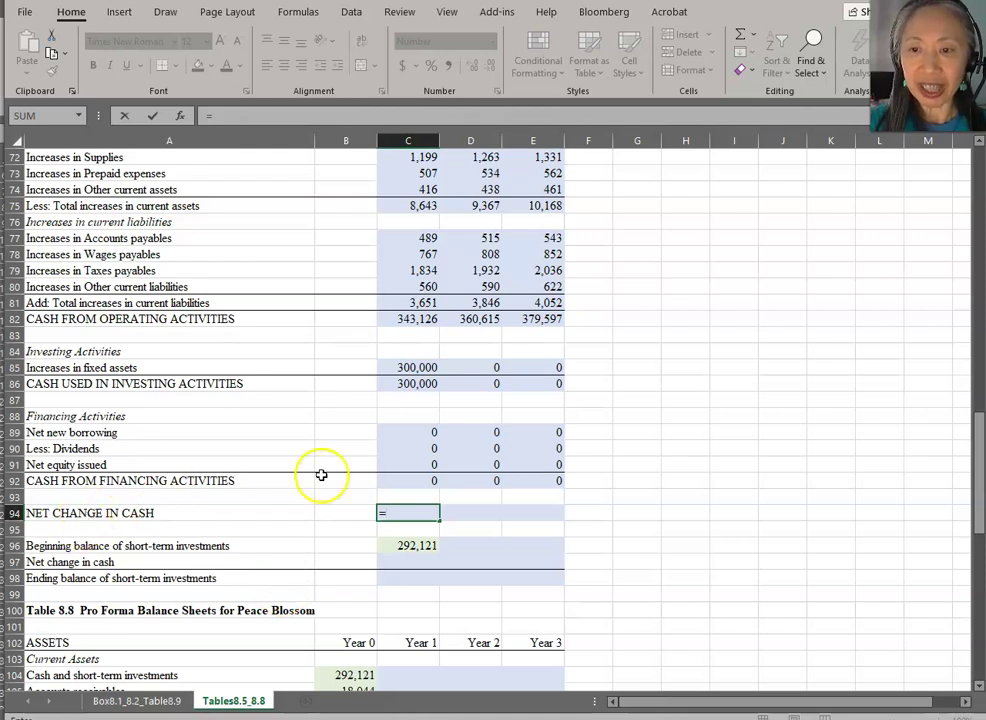
{"action": "left_click", "coordinate": [408, 318]}
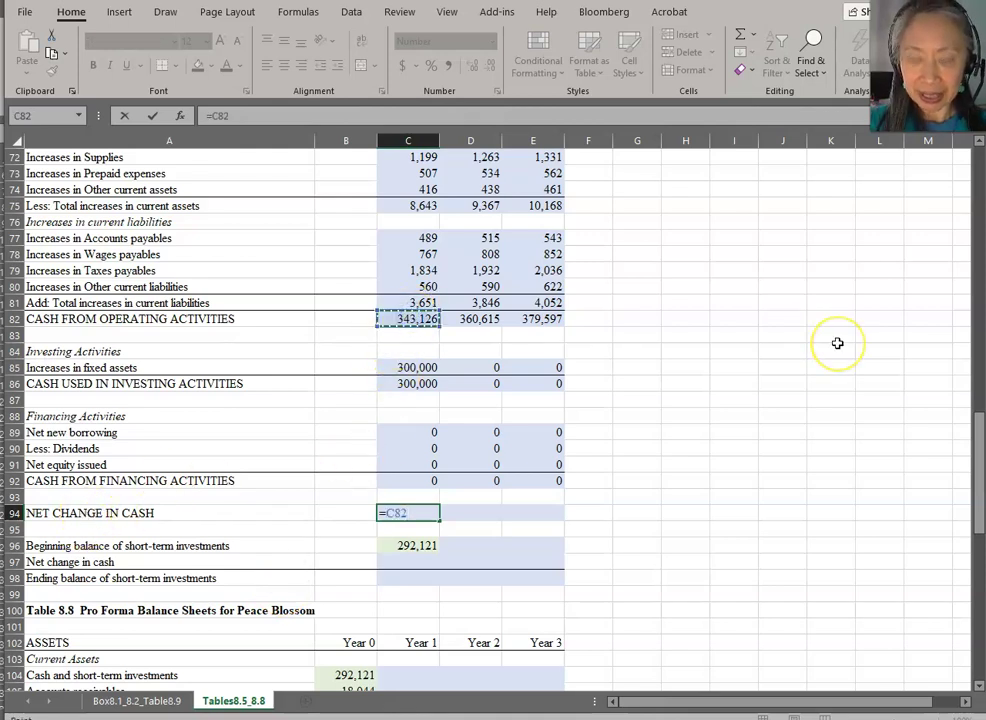
{"action": "type", "text": "-"}
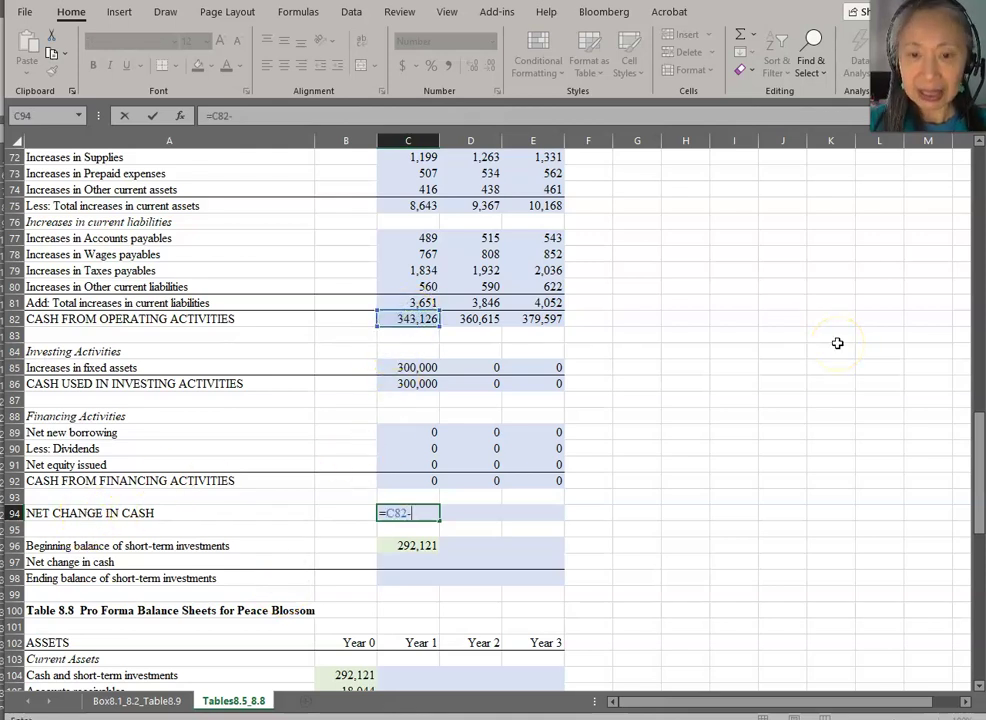
{"action": "left_click", "coordinate": [418, 383]}
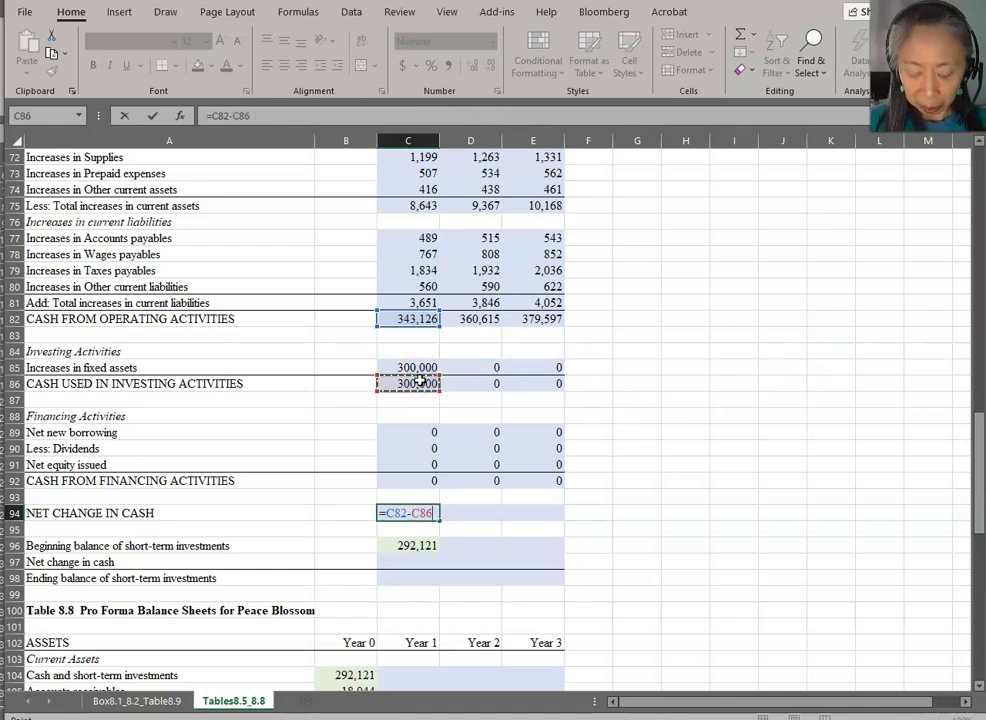
{"action": "type", "text": "+"}
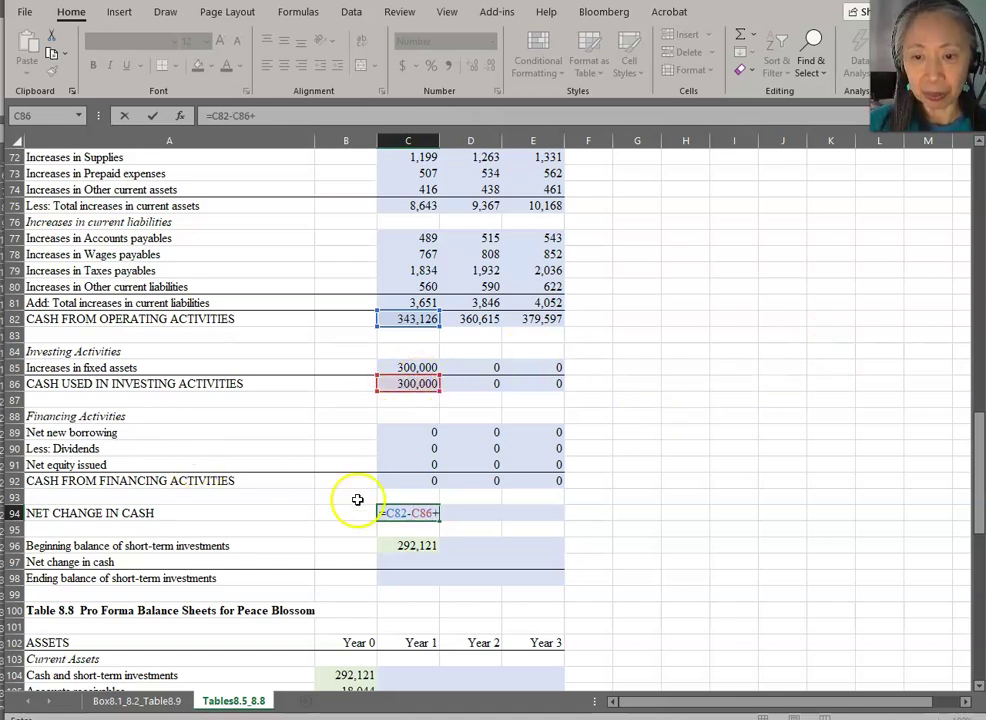
{"action": "left_click", "coordinate": [410, 482]}
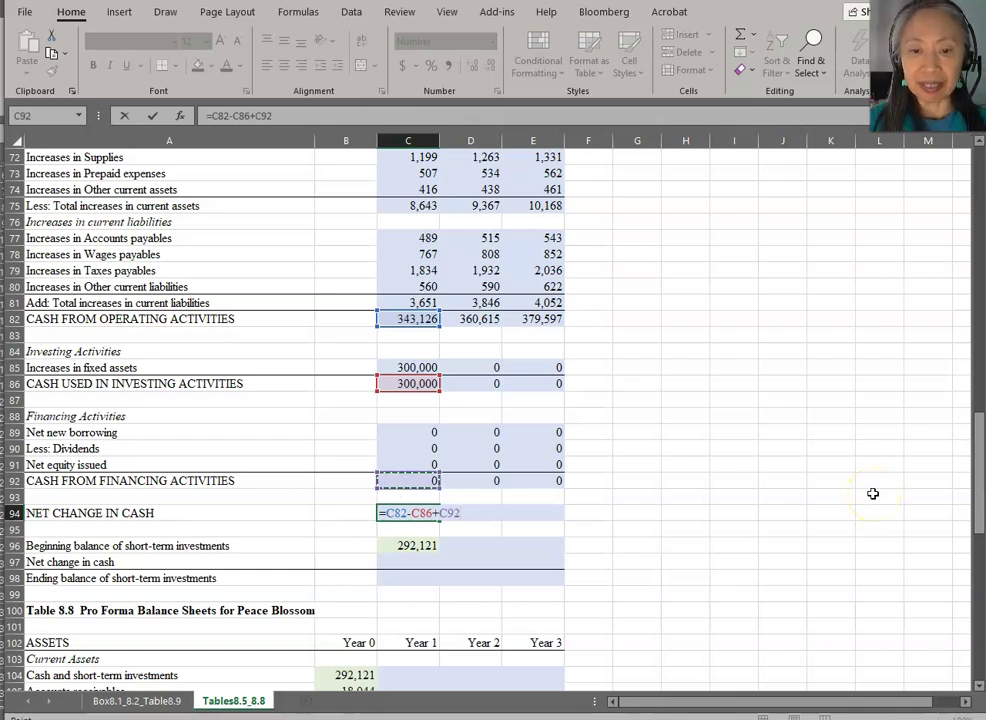
{"action": "key", "text": "Return"}
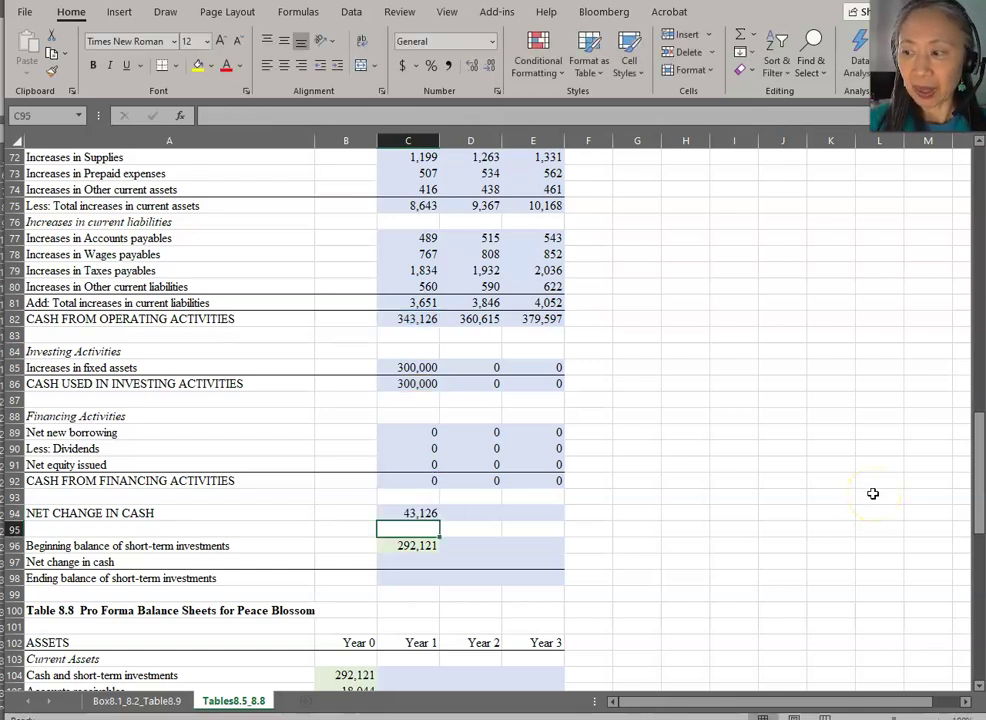
Step: Copy the net change in cash formula from C94 to Years 2 and 3 in D94:E94 and check the copied formula
{"action": "key", "text": "Up"}
{"action": "key", "text": "ctrl+c"}
{"action": "key", "text": "shift+Right"}
{"action": "key", "text": "shift+Right"}
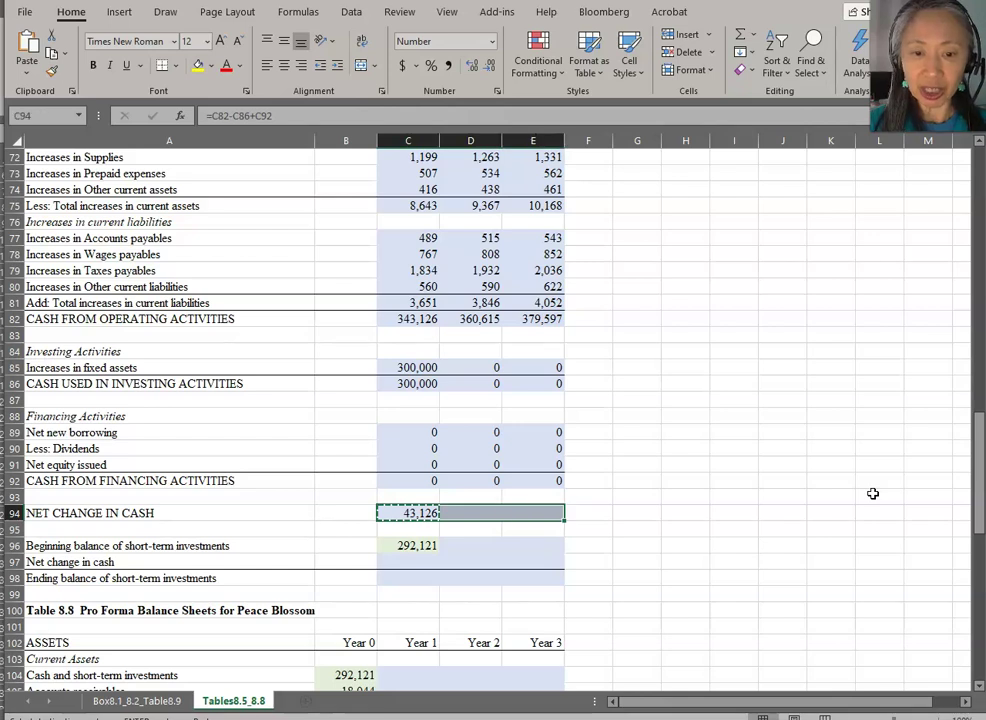
{"action": "key", "text": "ctrl+v"}
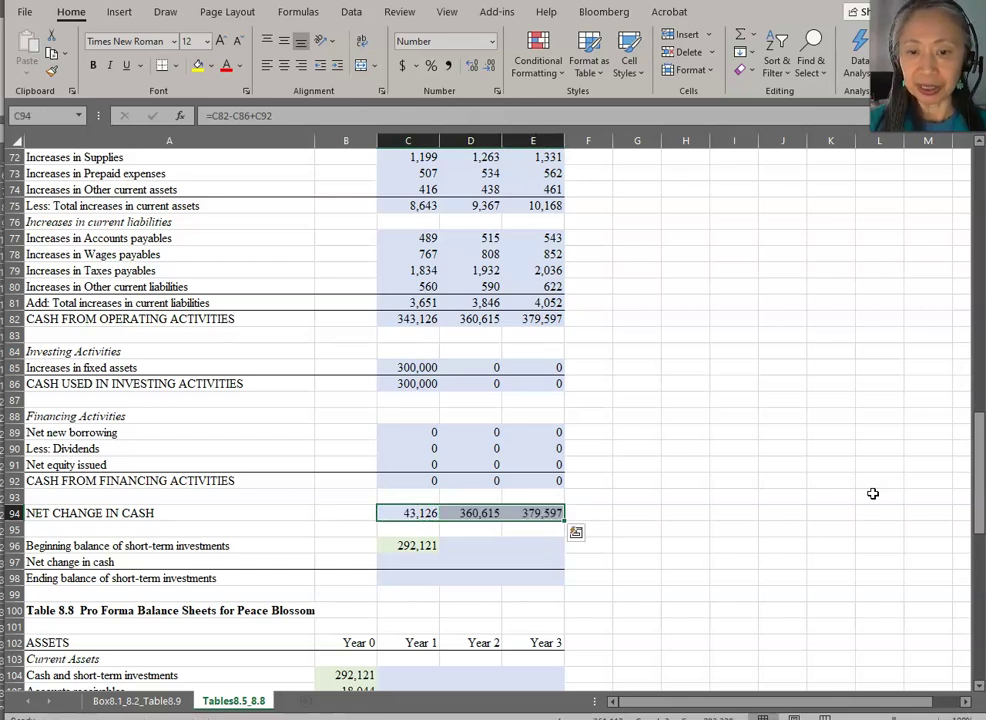
{"action": "left_click", "coordinate": [408, 513]}
{"action": "left_click", "coordinate": [470, 515]}
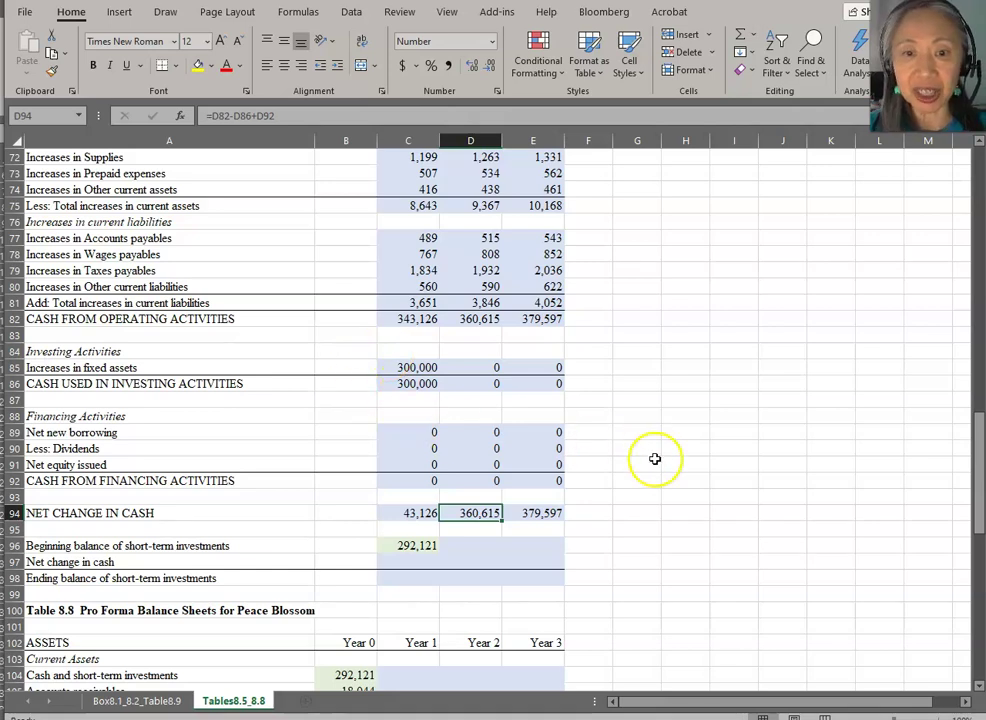
Step: Link the Year 1 net change in cash in C97 to the NET CHANGE IN CASH row with =C94
{"action": "scroll", "coordinate": [568, 588], "scroll_direction": "down", "scroll_amount": 2}
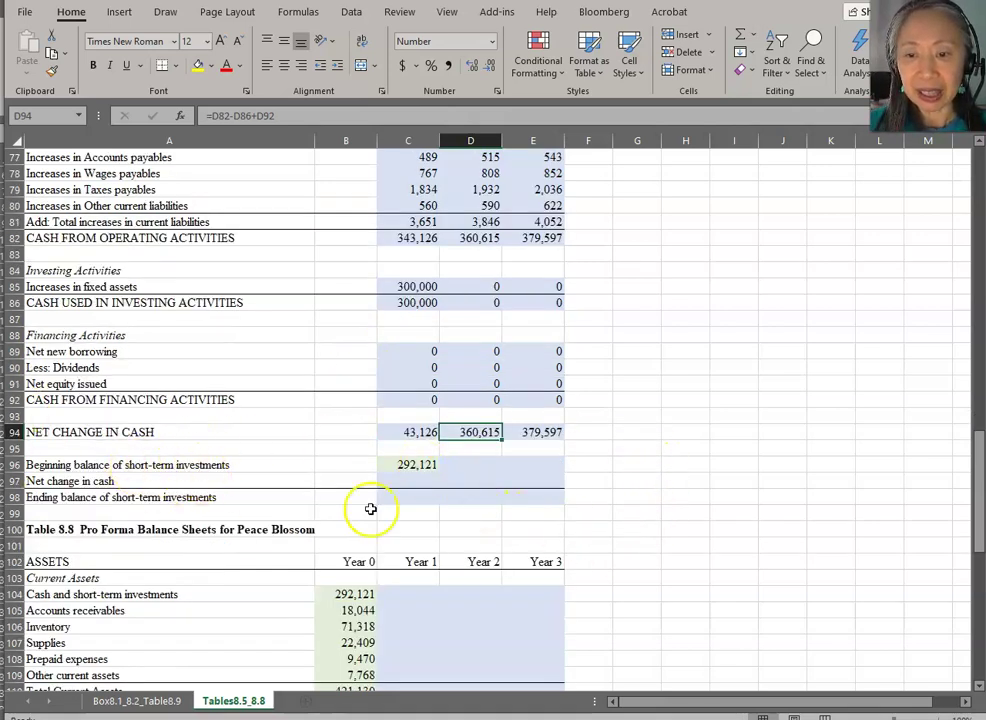
{"action": "left_click", "coordinate": [393, 482]}
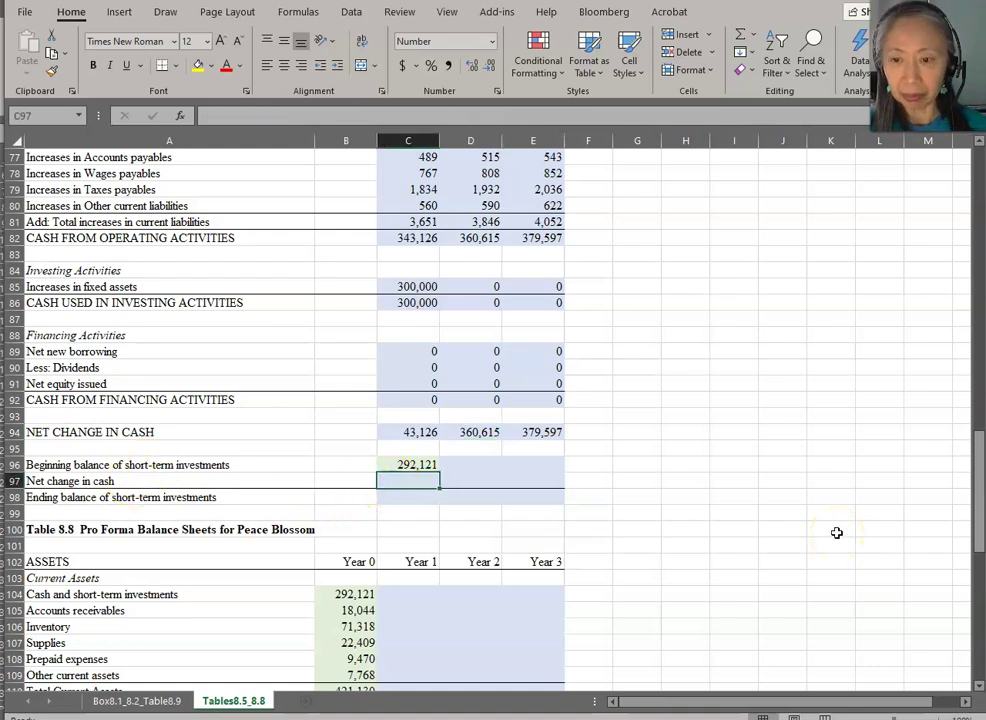
{"action": "type", "text": "="}
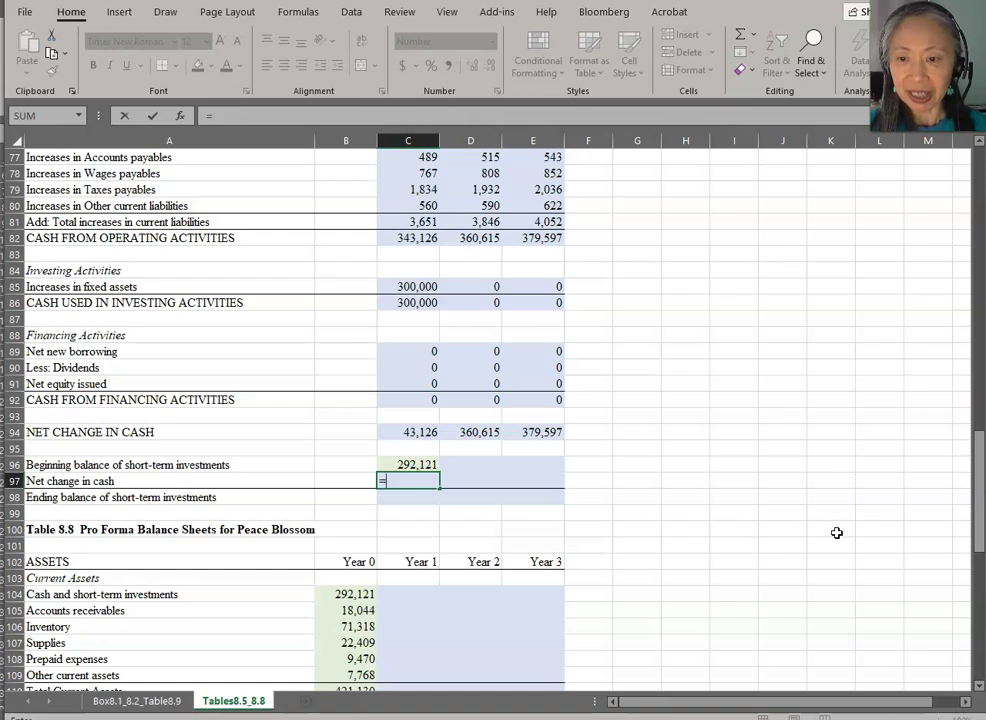
{"action": "key", "text": "Up"}
{"action": "key", "text": "Up"}
{"action": "key", "text": "Up"}
{"action": "key", "text": "Return"}
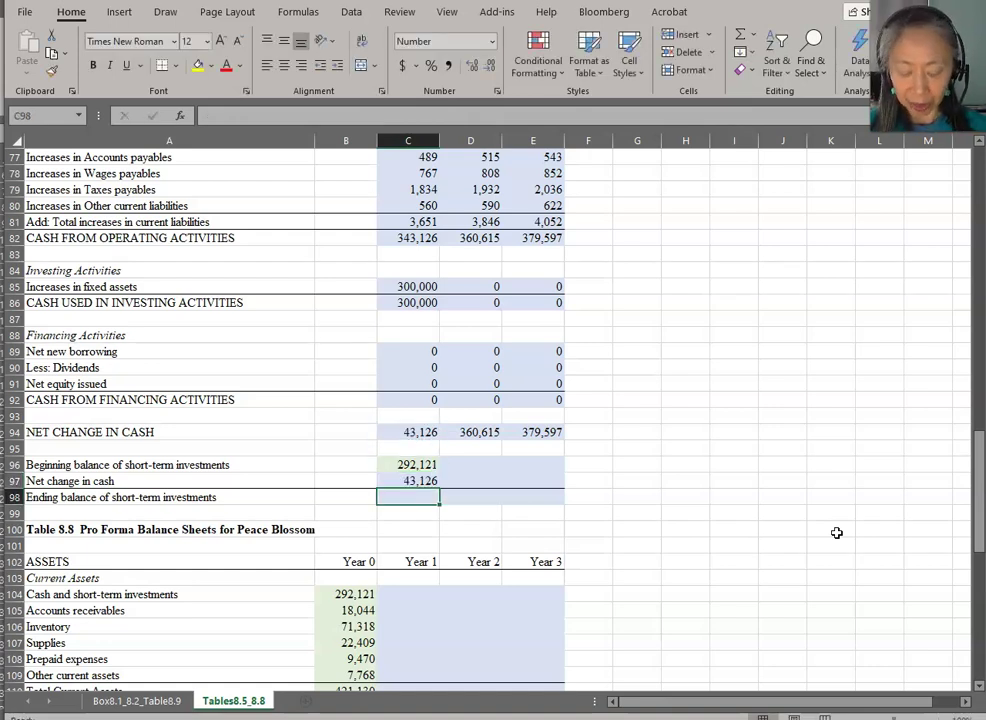
Step: Calculate the Year 1 ending balance of short-term investments in C98 as =C96+C97
{"action": "type", "text": "="}
{"action": "key", "text": "Up"}
{"action": "key", "text": "Up"}
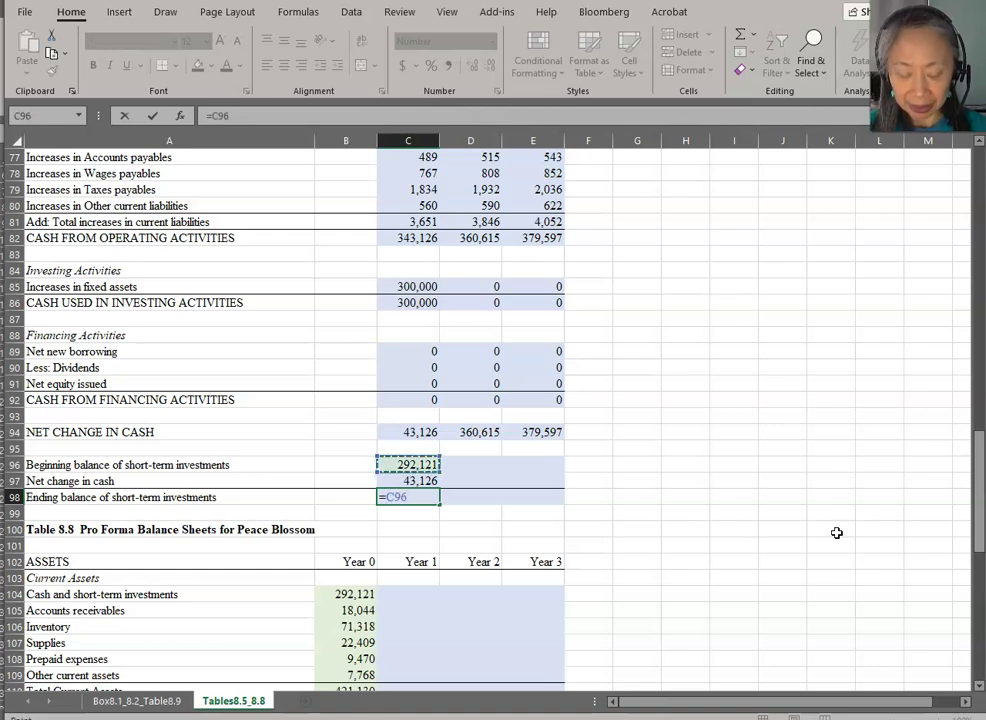
{"action": "type", "text": "+"}
{"action": "key", "text": "Up"}
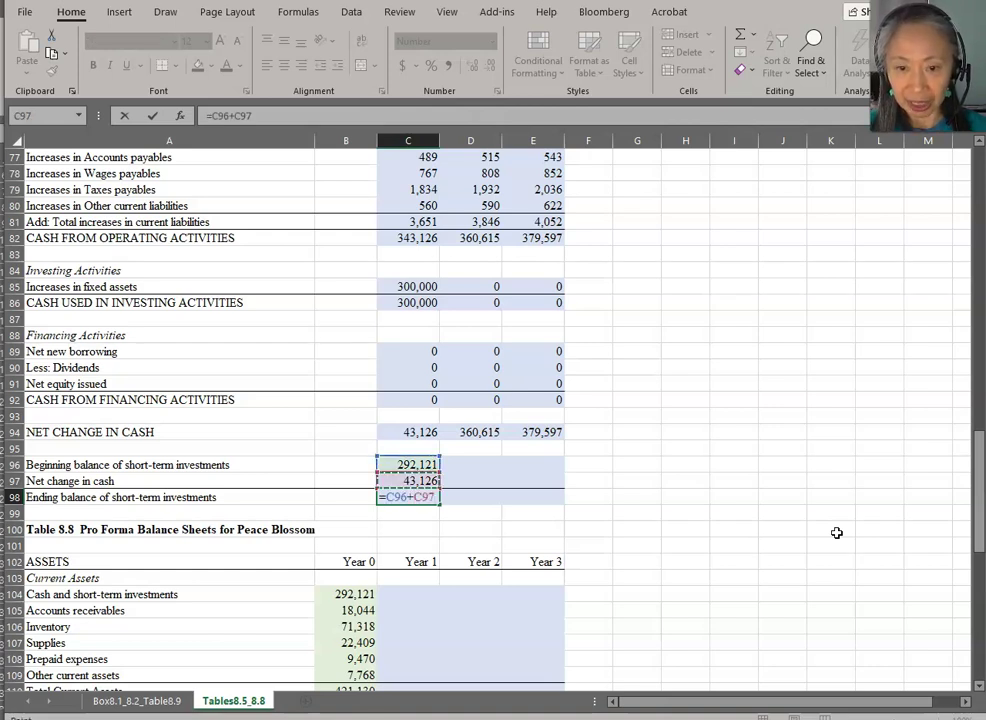
{"action": "key", "text": "Return"}
{"action": "key", "text": "Up"}
{"action": "key", "text": "Up"}
{"action": "key", "text": "Up"}
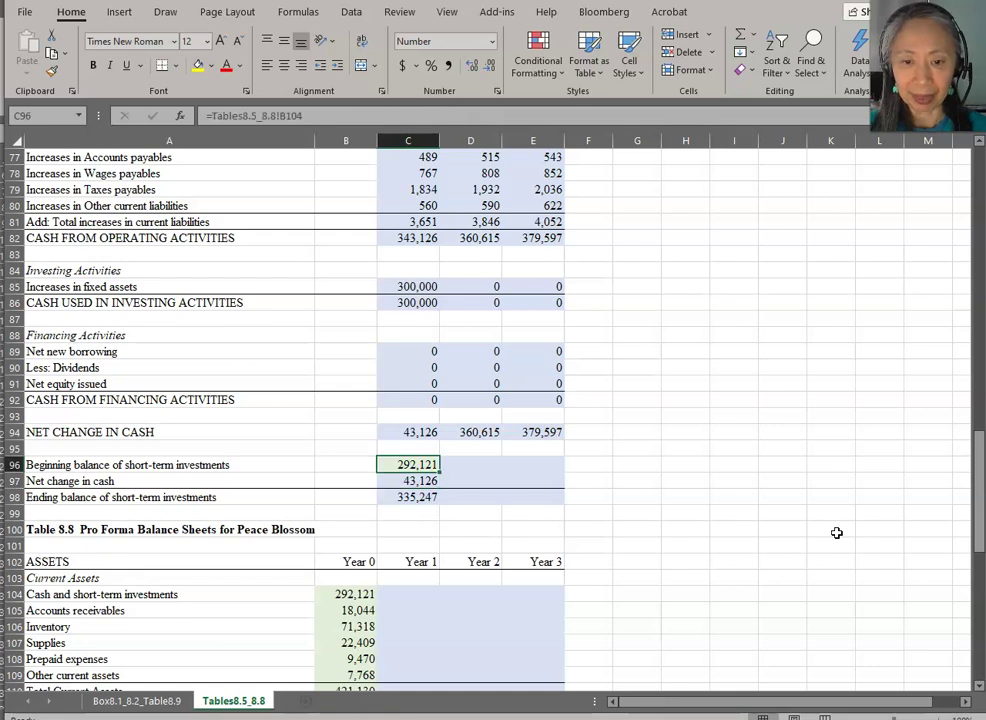
Step: Link the Year 2 beginning balance of short-term investments in D96 to the Year 1 ending balance with =C98
{"action": "key", "text": "Right"}
{"action": "type", "text": "="}
{"action": "key", "text": "Left"}
{"action": "key", "text": "Down"}
{"action": "key", "text": "Down"}
{"action": "key", "text": "Return"}
Step: Copy the net change in cash and ending balance formulas from C97:C98 to Year 2 in D97:D98
{"action": "key", "text": "Left"}
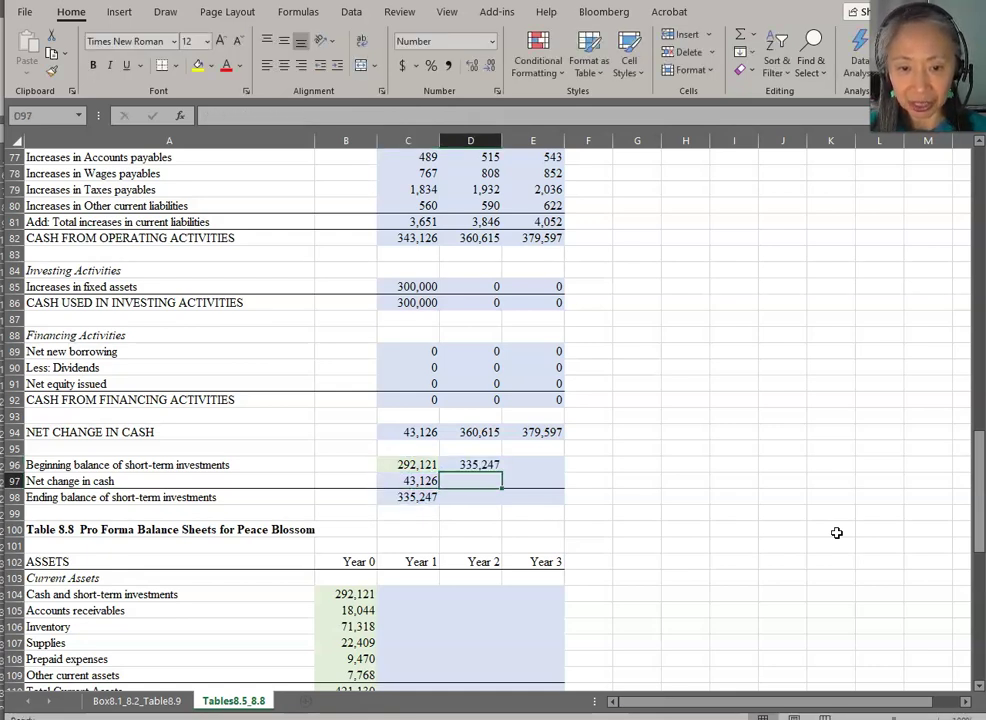
{"action": "key", "text": "shift+Down"}
{"action": "key", "text": "ctrl+c"}
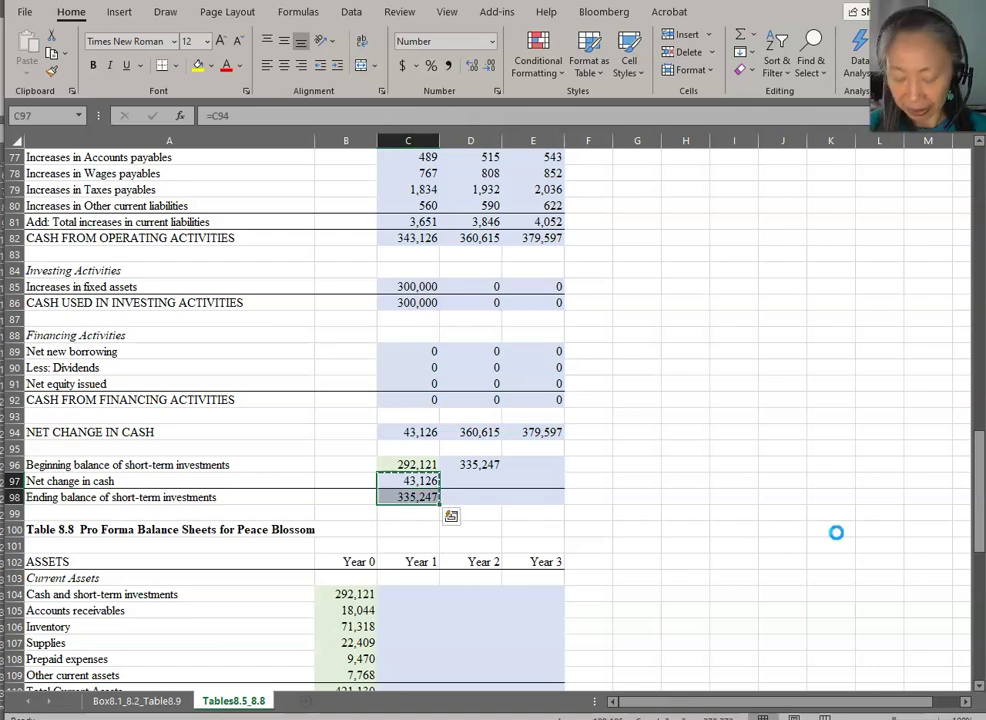
{"action": "key", "text": "Right"}
{"action": "key", "text": "ctrl+v"}
Step: Copy the Year 2 short-term investment formulas in D96:D98 to Year 3 in E96:E98 and check the copied ending balance formula
{"action": "key", "text": "Up"}
{"action": "key", "text": "shift+Down"}
{"action": "key", "text": "shift+Down"}
{"action": "key", "text": "ctrl+c"}
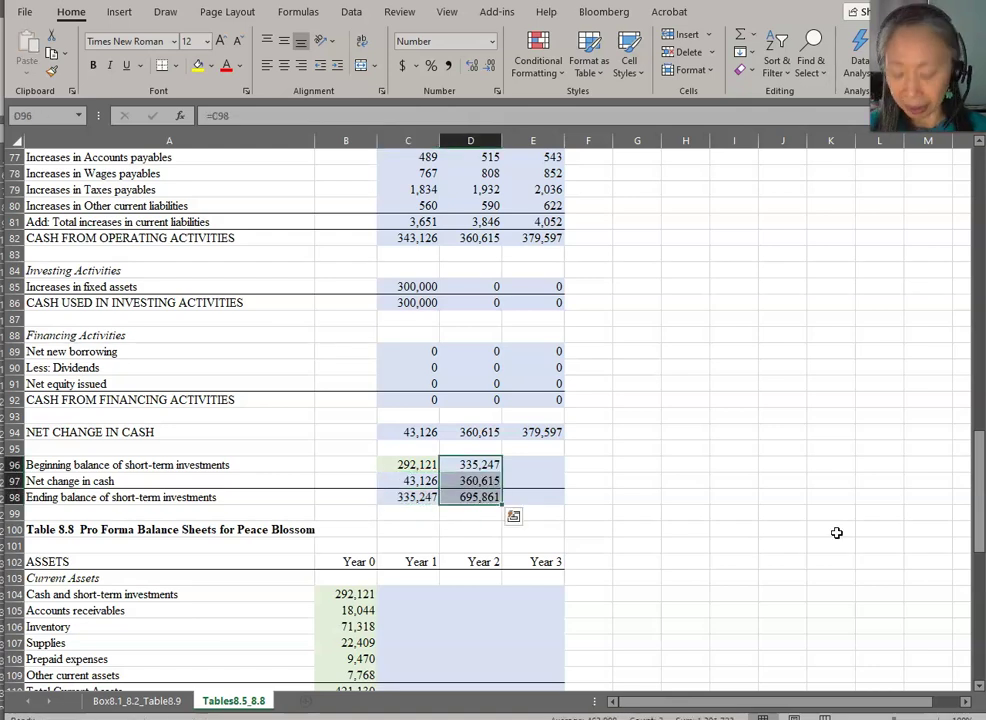
{"action": "key", "text": "Right"}
{"action": "key", "text": "shift+Down"}
{"action": "key", "text": "shift+Down"}
{"action": "key", "text": "ctrl+v"}
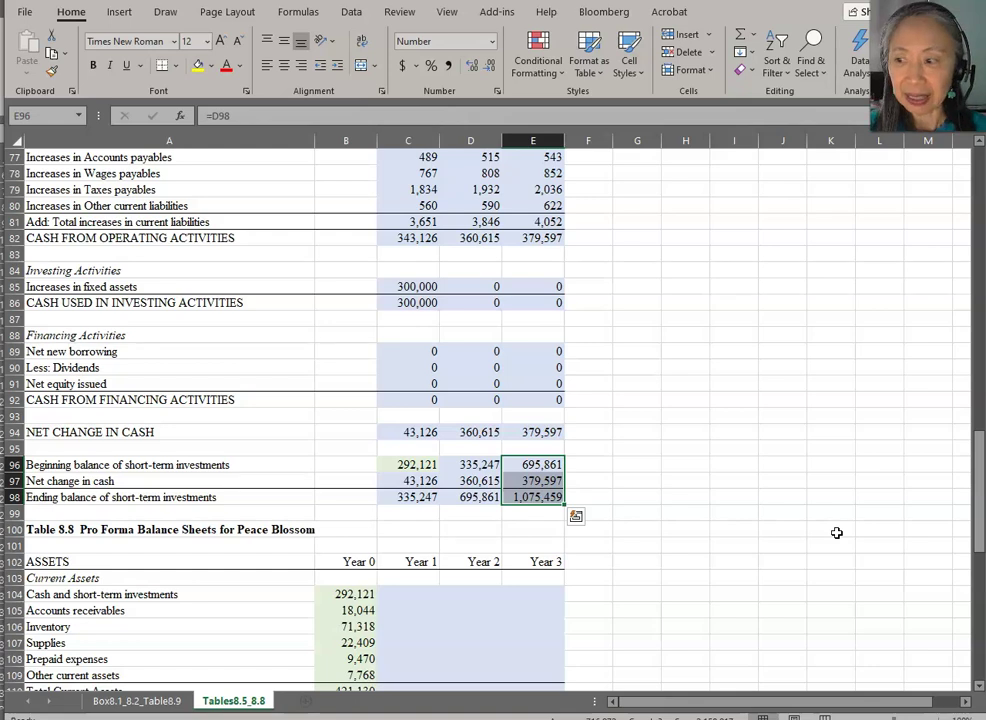
{"action": "key", "text": "Down"}
{"action": "key", "text": "Down"}
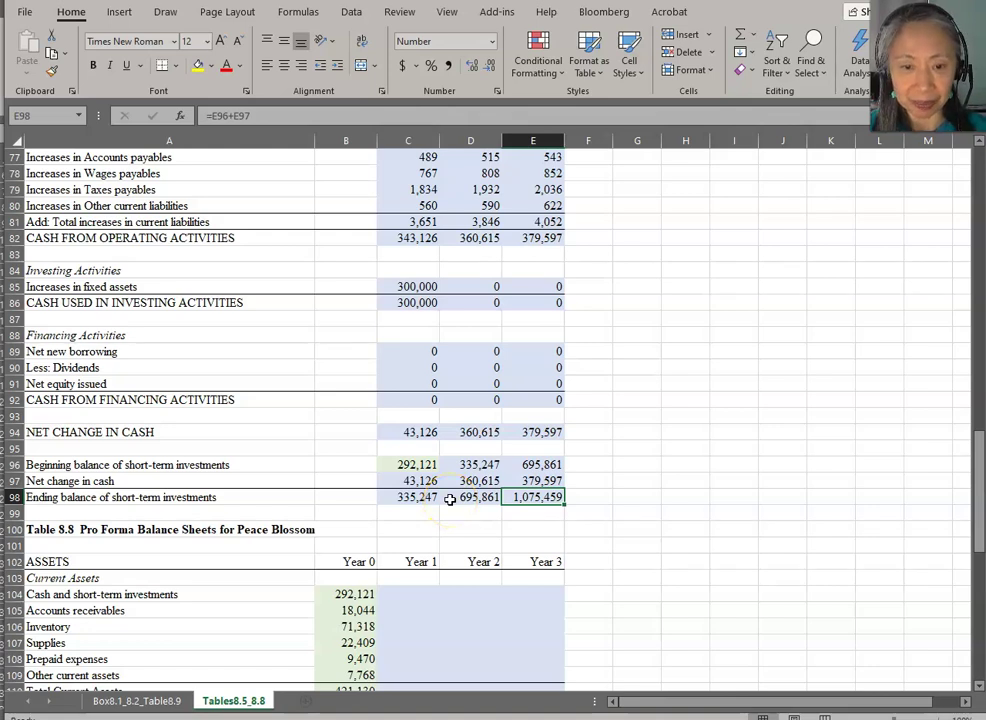
Step: Link Year 1 cash and short-term investments in C104 of Table 8.8 to the ending short-term investment balance with =C98
{"action": "scroll", "coordinate": [450, 499], "scroll_direction": "down", "scroll_amount": 2}
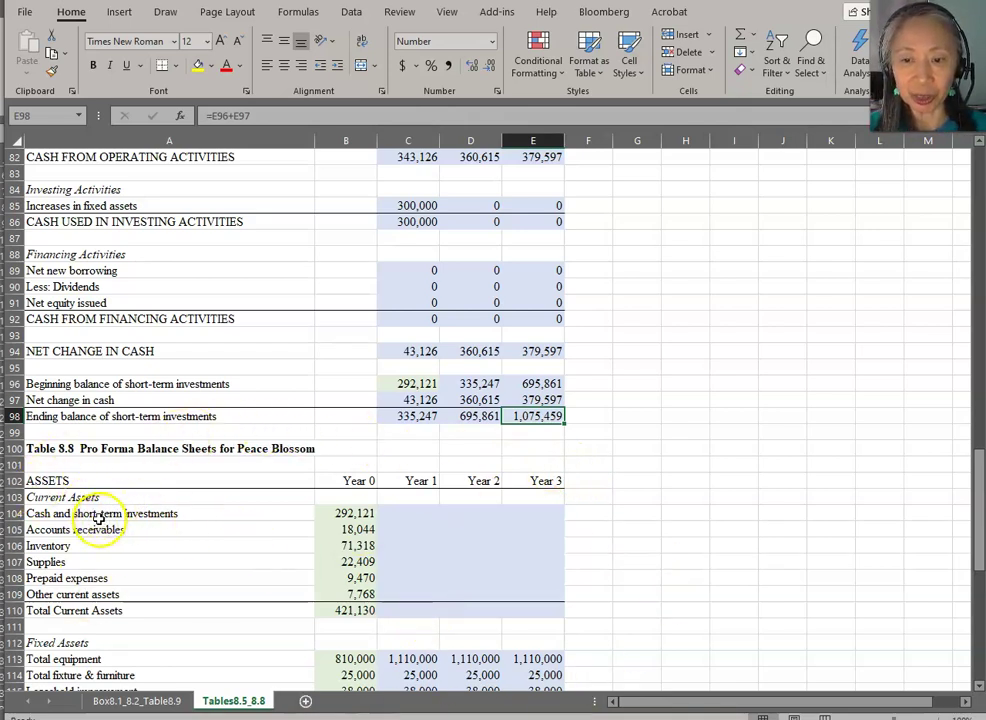
{"action": "left_click", "coordinate": [407, 512]}
{"action": "type", "text": "="}
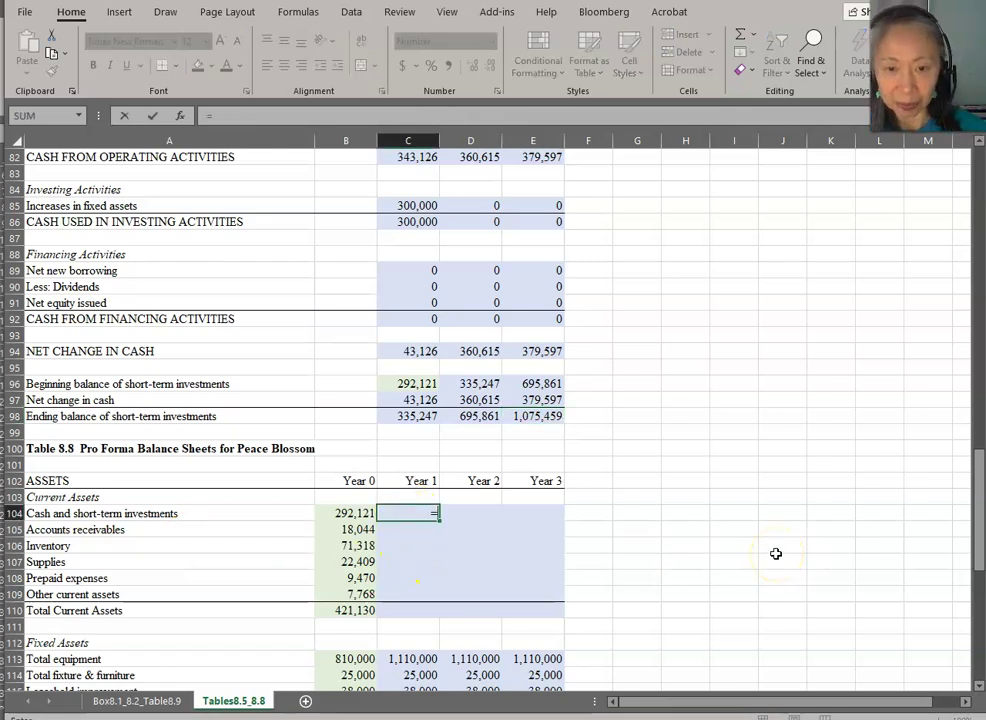
{"action": "left_click", "coordinate": [393, 414]}
{"action": "key", "text": "Return"}
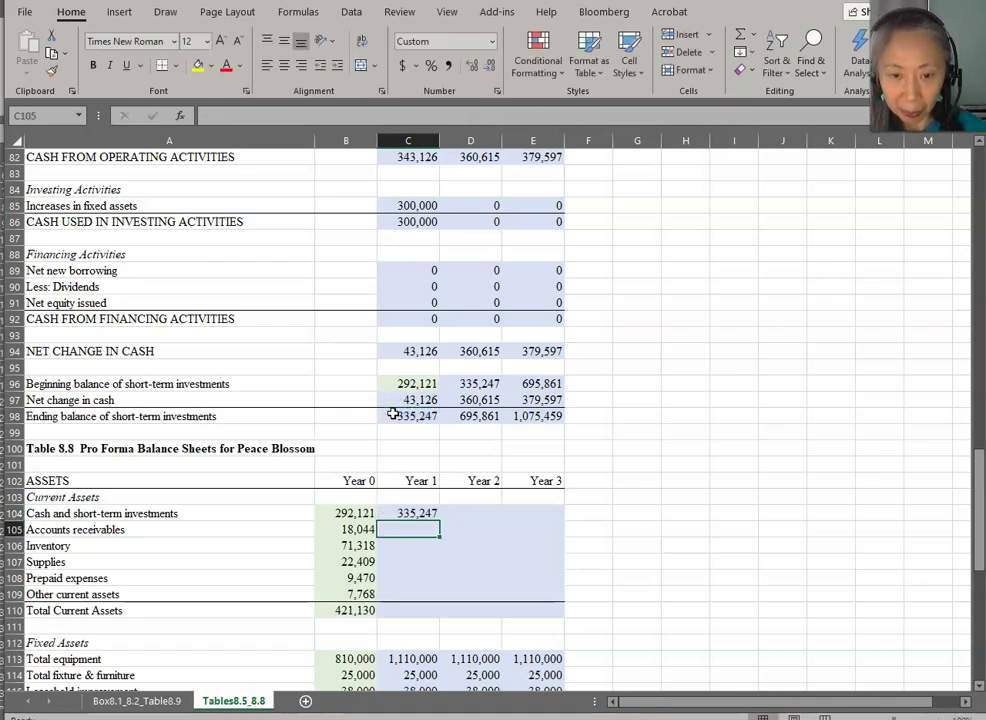
Step: Link Year 1 accounts receivables in C105 to the Table 8.6 estimate with =C38
{"action": "type", "text": "="}
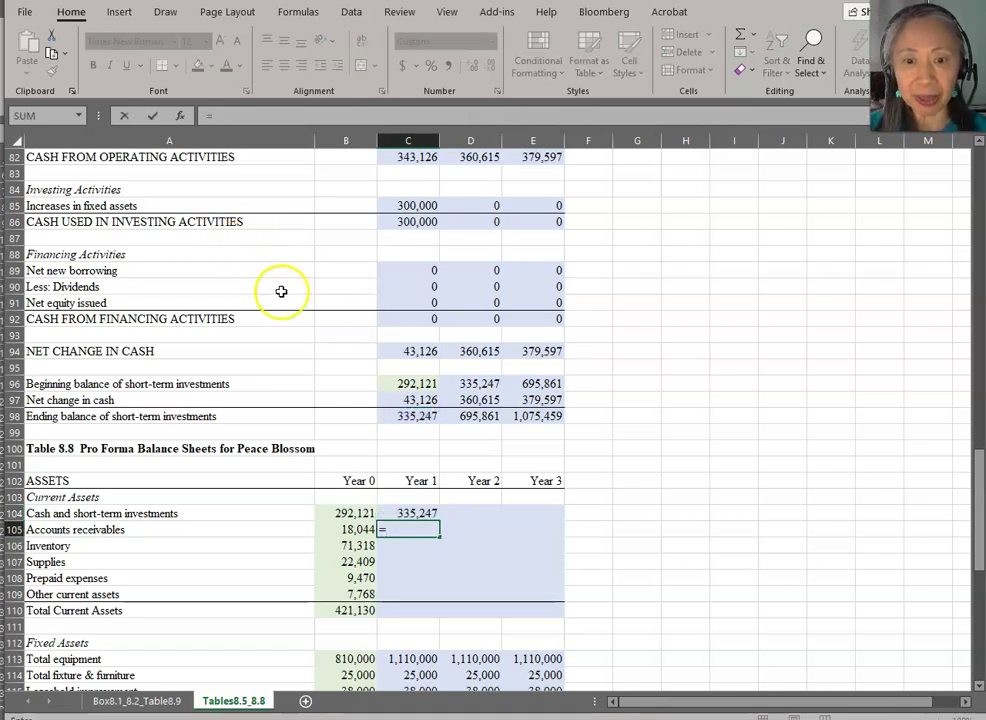
{"action": "scroll", "coordinate": [684, 405], "scroll_direction": "up", "scroll_amount": 17}
{"action": "scroll", "coordinate": [684, 406], "scroll_direction": "up", "scroll_amount": 2}
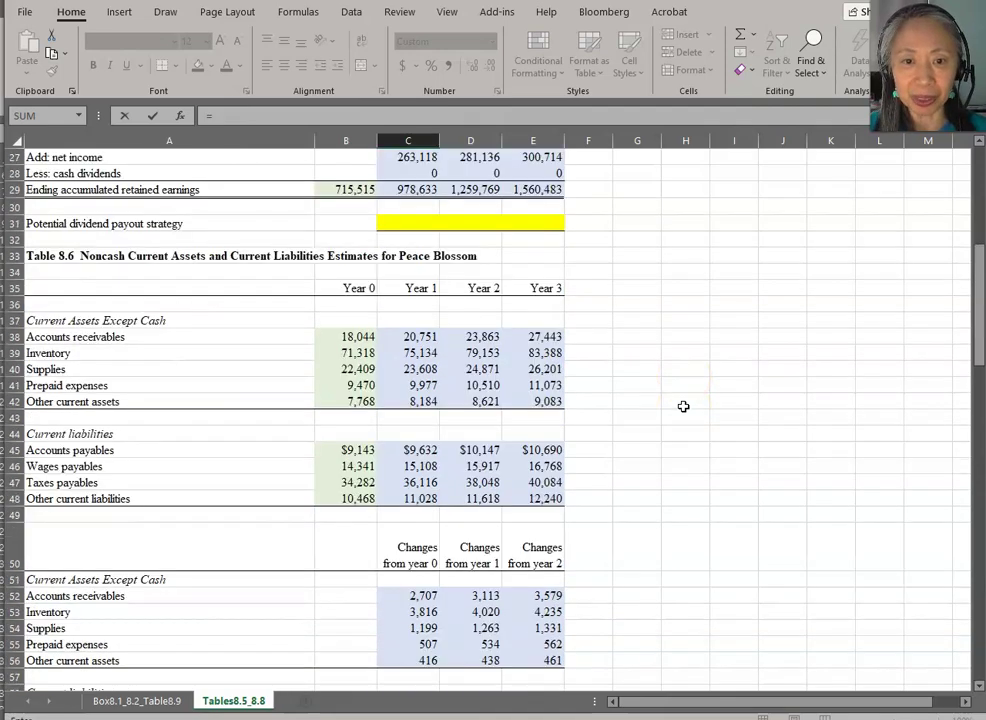
{"action": "left_click", "coordinate": [415, 336]}
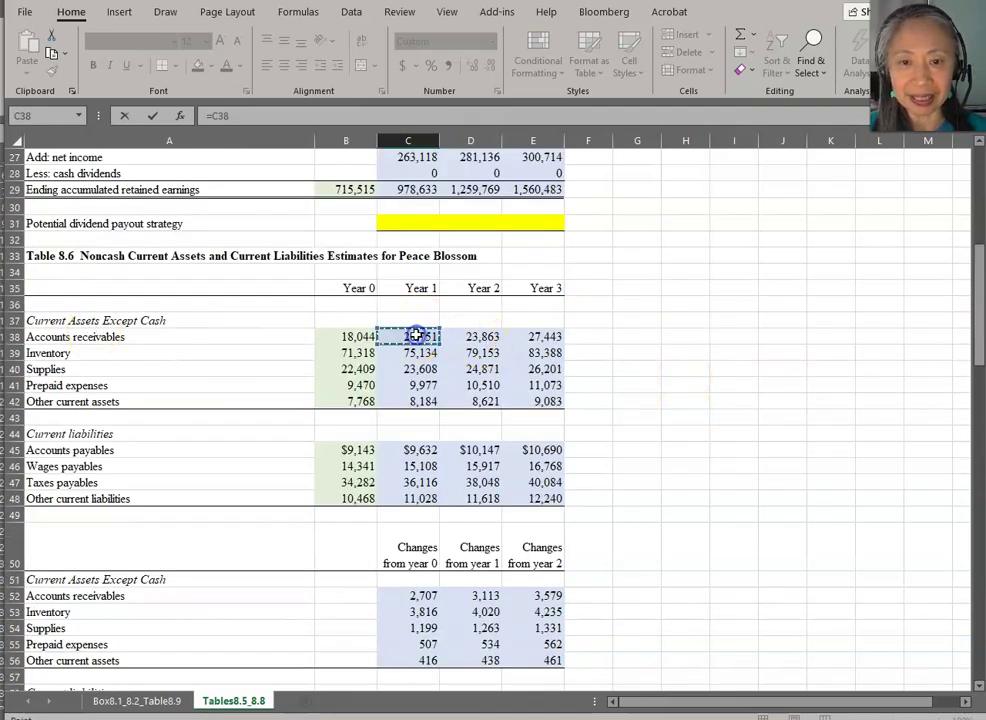
{"action": "key", "text": "Return"}
{"action": "key", "text": "Down"}
{"action": "key", "text": "Down"}
{"action": "key", "text": "Down"}
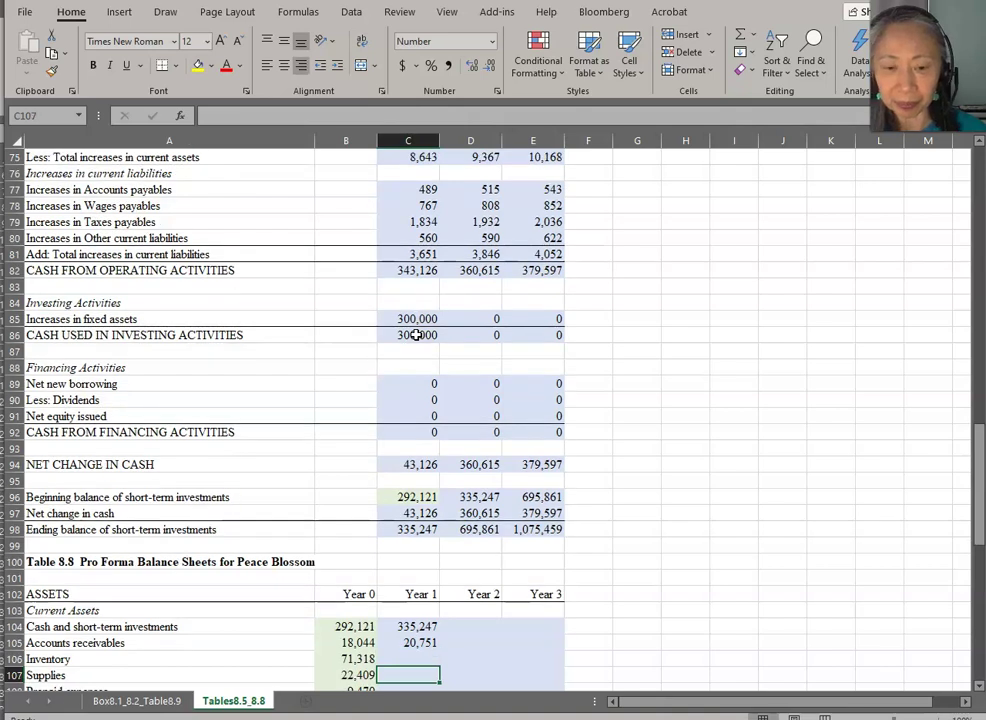
{"action": "key", "text": "Down"}
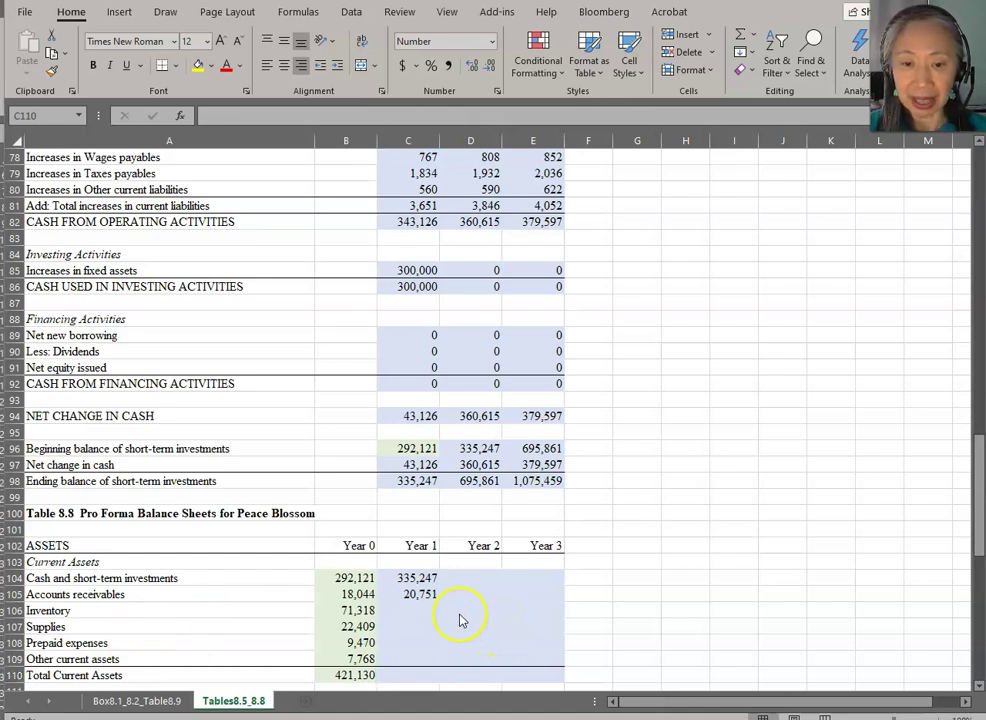
Step: Copy the accounts receivables formula in C105 down through other current assets in C109
{"action": "left_click", "coordinate": [425, 594]}
{"action": "key", "text": "ctrl+c"}
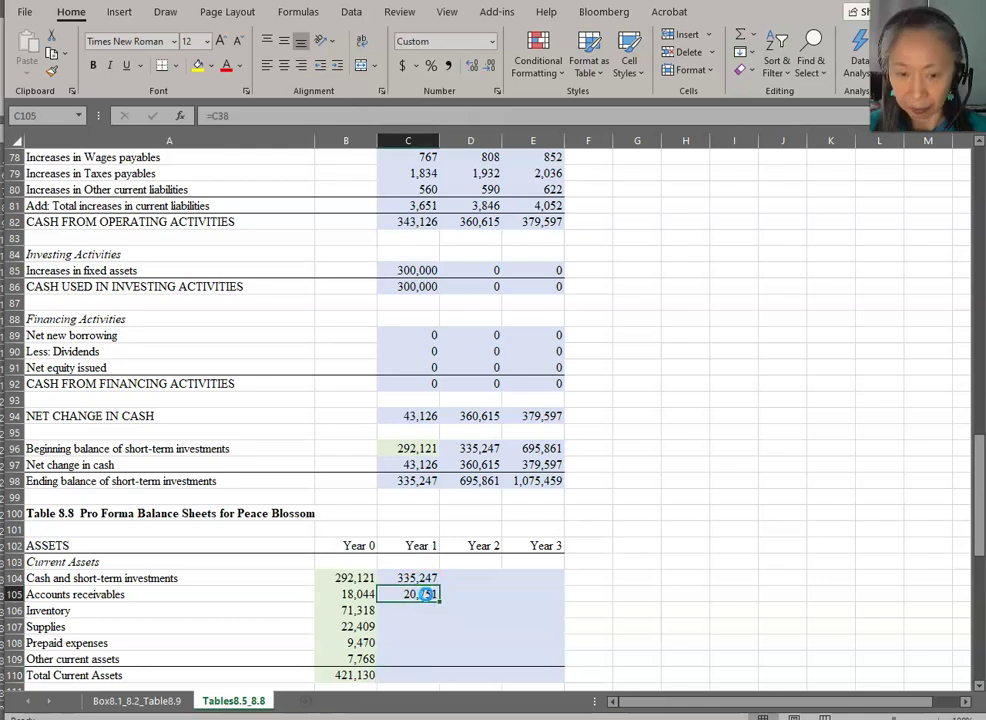
{"action": "key", "text": "shift+Down"}
{"action": "key", "text": "shift+Down"}
{"action": "key", "text": "shift+Down"}
{"action": "key", "text": "shift+Down"}
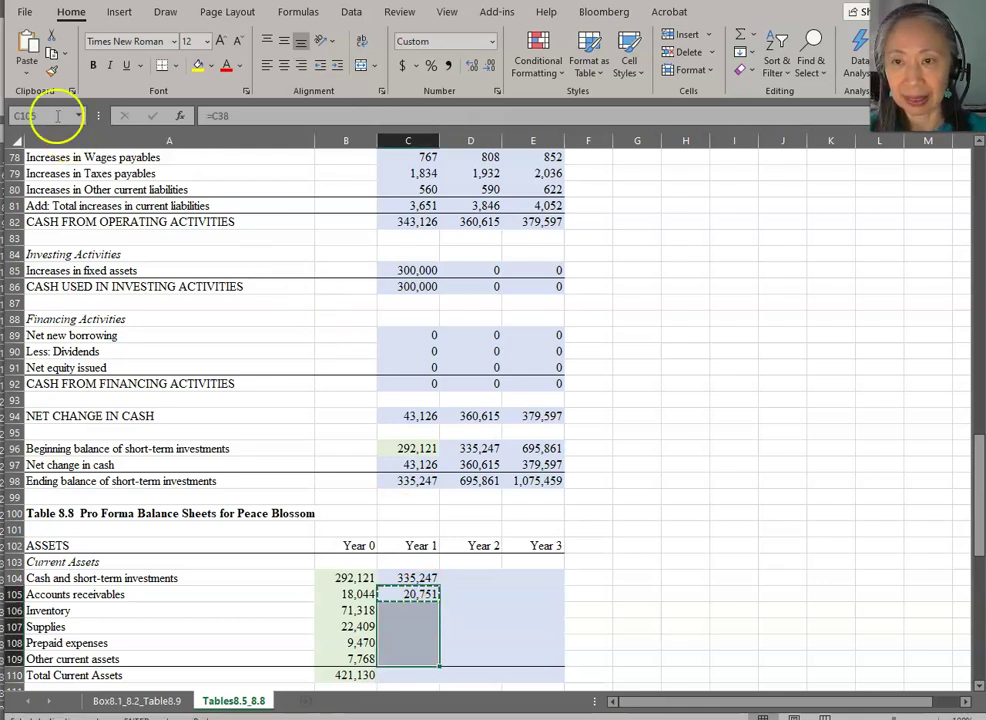
{"action": "left_click", "coordinate": [27, 70]}
{"action": "left_click", "coordinate": [47, 117]}
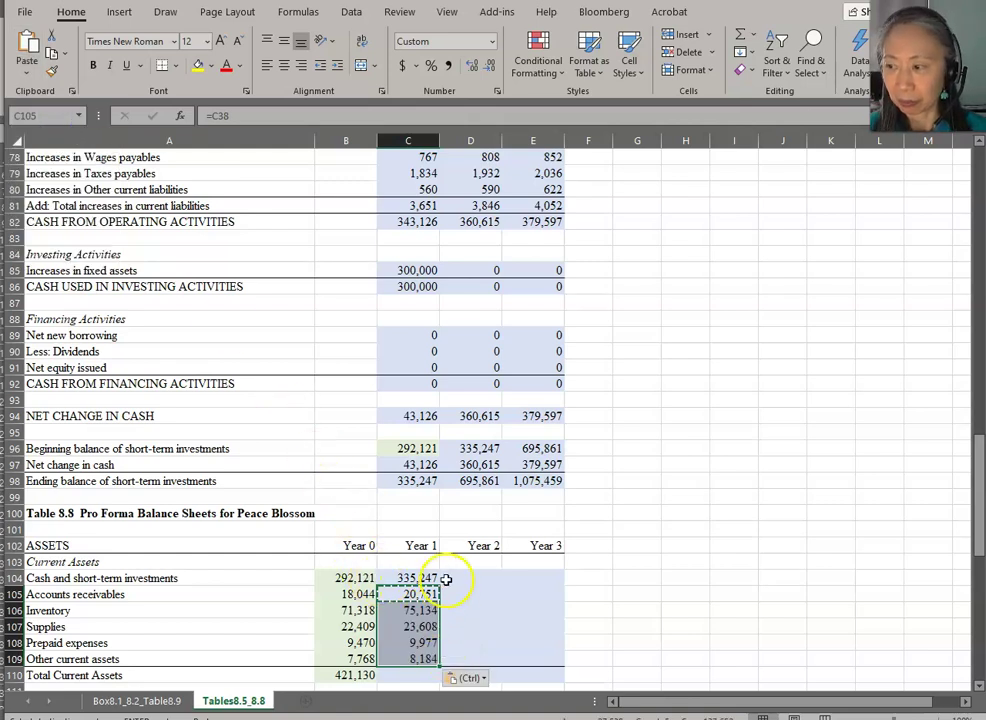
Step: Enter a SUM formula for Year 1 Total Current Assets in C110 as =SUM(C104:C1090)
{"action": "left_click", "coordinate": [400, 675]}
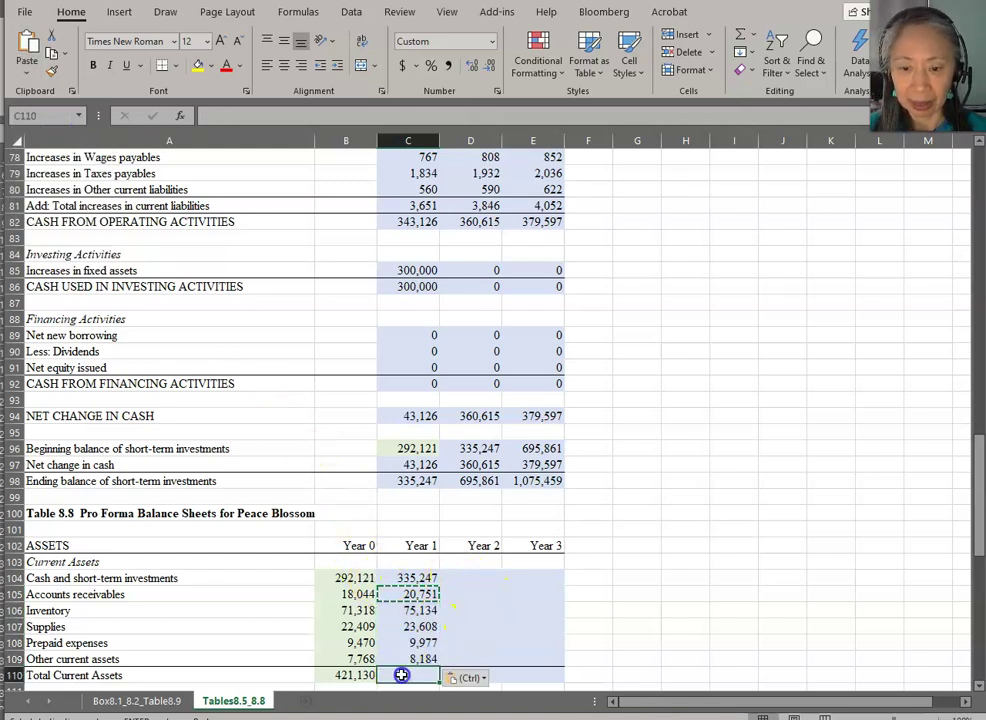
{"action": "key", "text": "Escape"}
{"action": "type", "text": "=sum("}
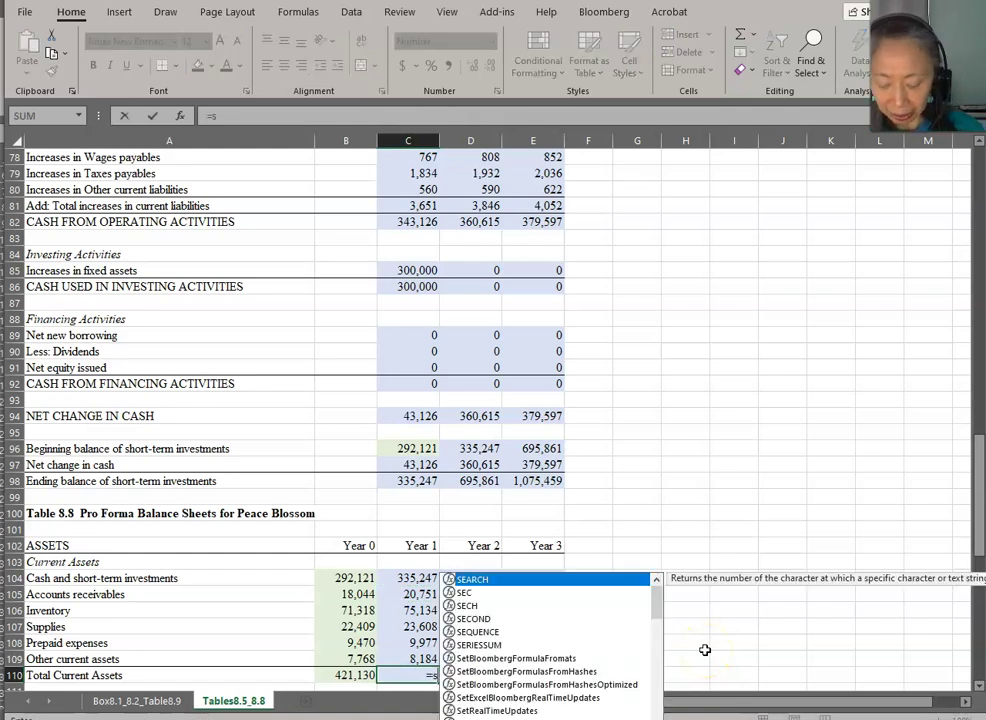
{"action": "key", "text": "Up"}
{"action": "key", "text": "shift+Up"}
{"action": "key", "text": "shift+Up"}
{"action": "key", "text": "shift+Up"}
{"action": "key", "text": "shift+Up"}
{"action": "key", "text": "shift+Up"}
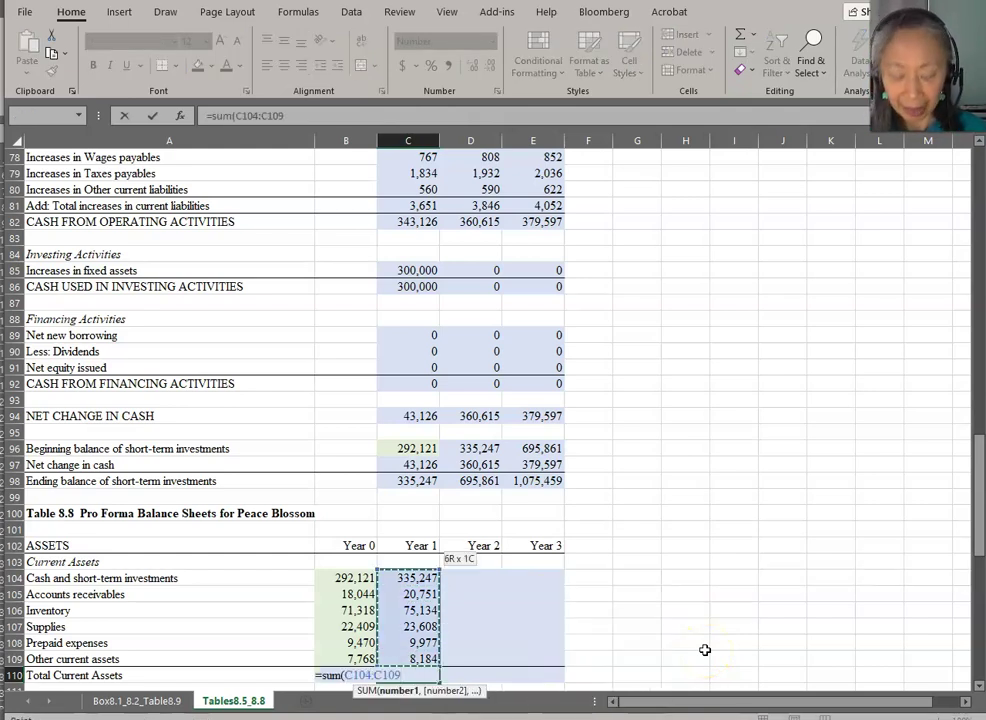
{"action": "type", "text": "0"}
{"action": "key", "text": "Return"}
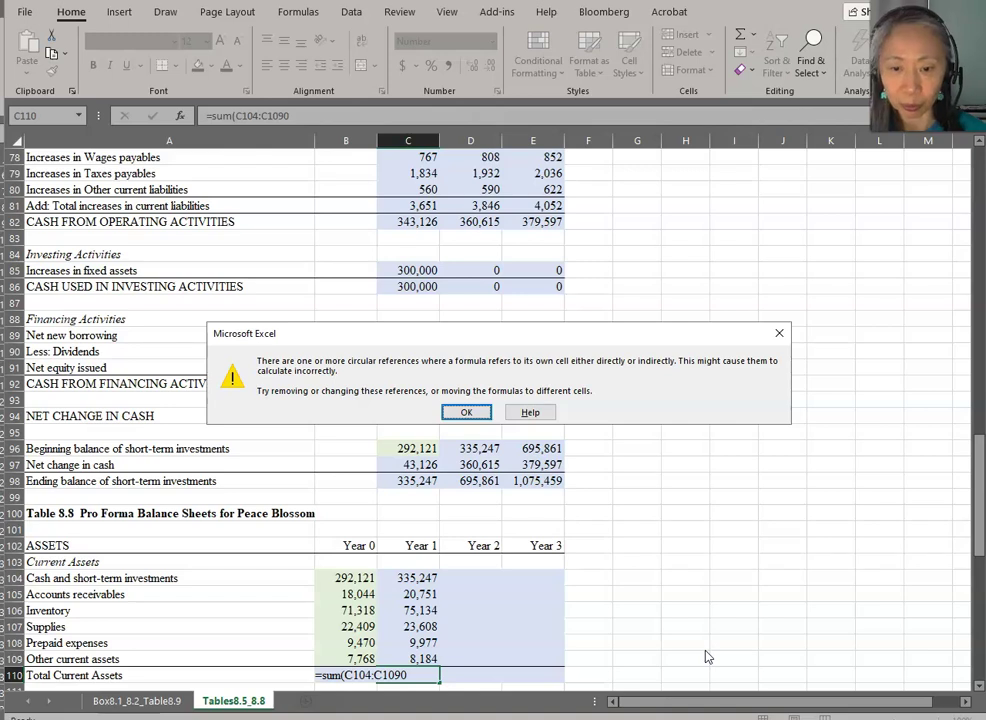
{"action": "key", "text": "Return"}
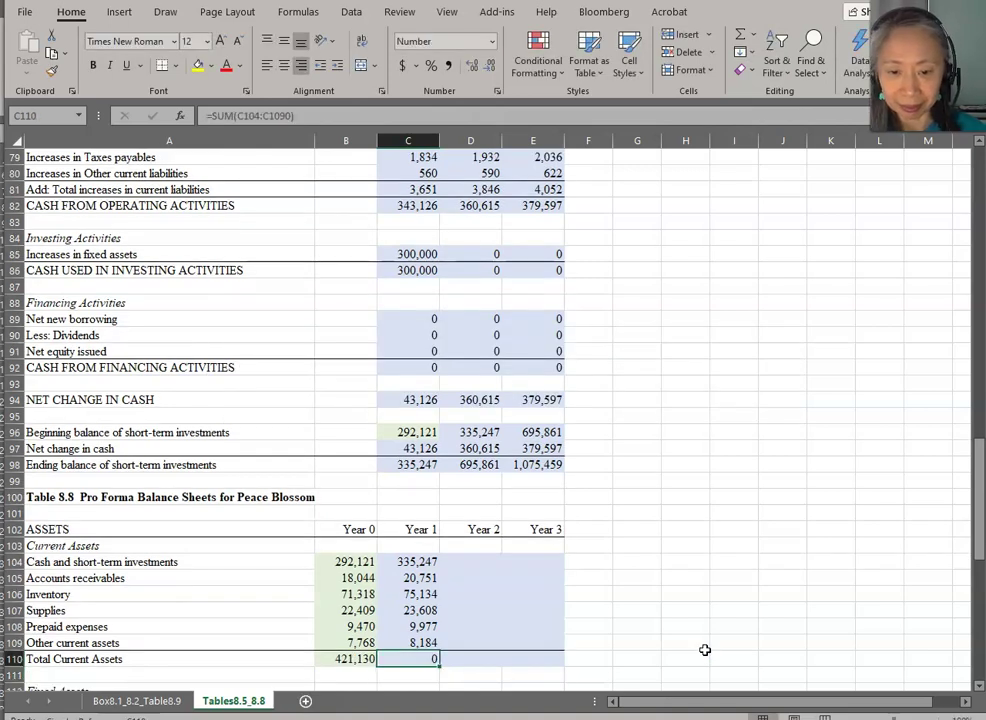
Step: Correct the Total Current Assets formula in C110 to =SUM(C104:C109)
{"action": "key", "text": "F2"}
{"action": "key", "text": "Left"}
{"action": "key", "text": "BackSpace"}
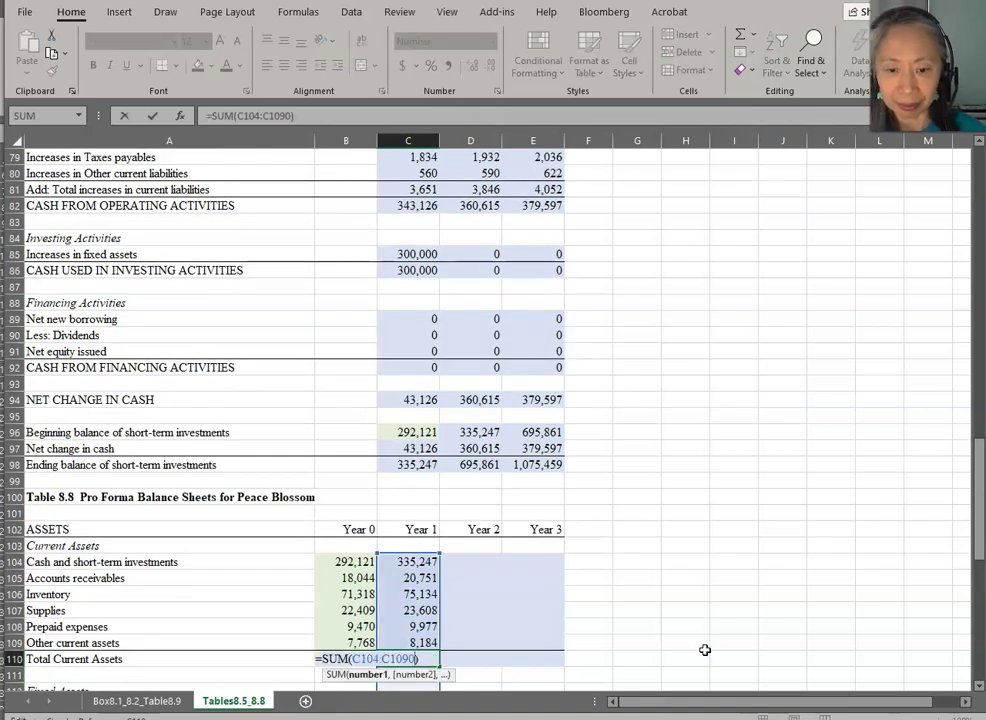
{"action": "key", "text": "Return"}
Step: Calculate Year 1 TOTAL ASSETS in C120 by adding current and net fixed assets as =C110+C118
{"action": "scroll", "coordinate": [502, 594], "scroll_direction": "down", "scroll_amount": 5}
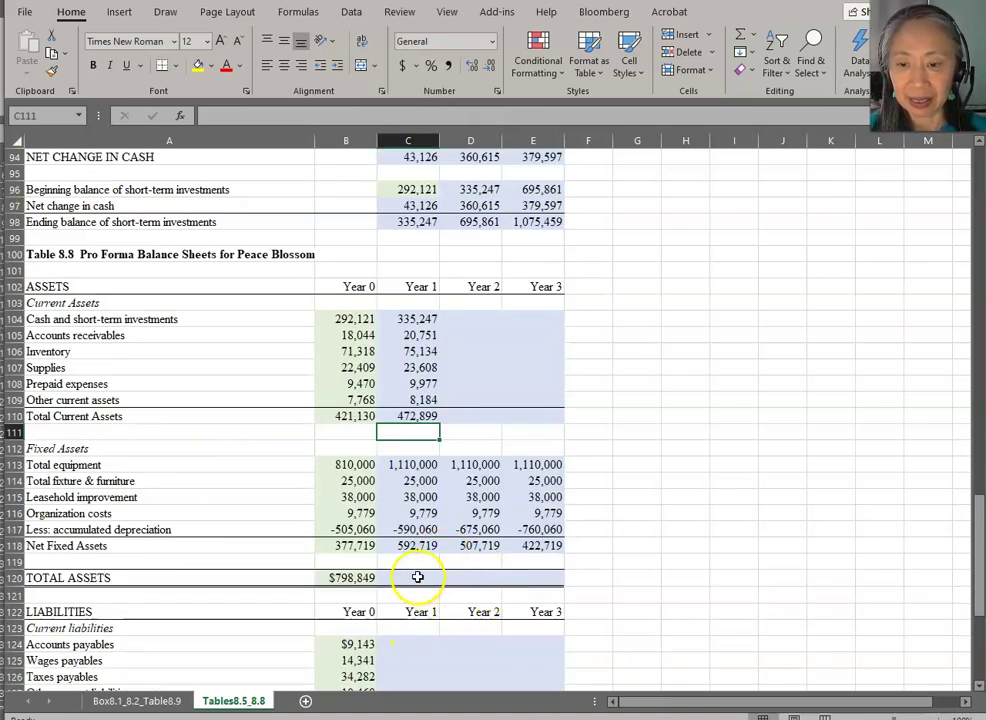
{"action": "left_click", "coordinate": [409, 577]}
{"action": "type", "text": "="}
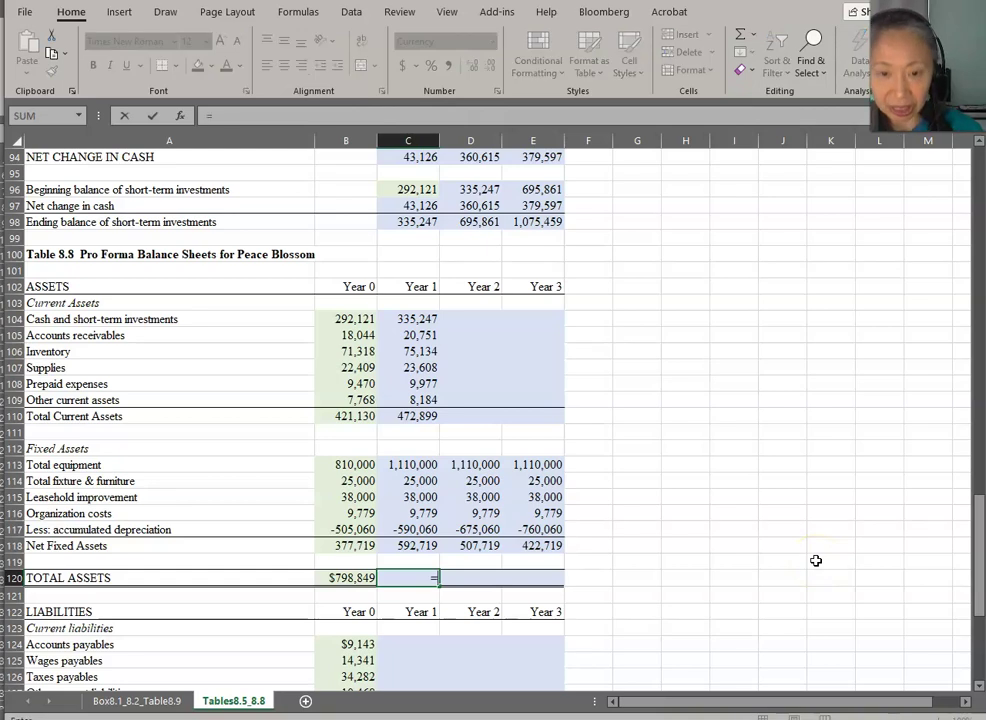
{"action": "left_click", "coordinate": [421, 418]}
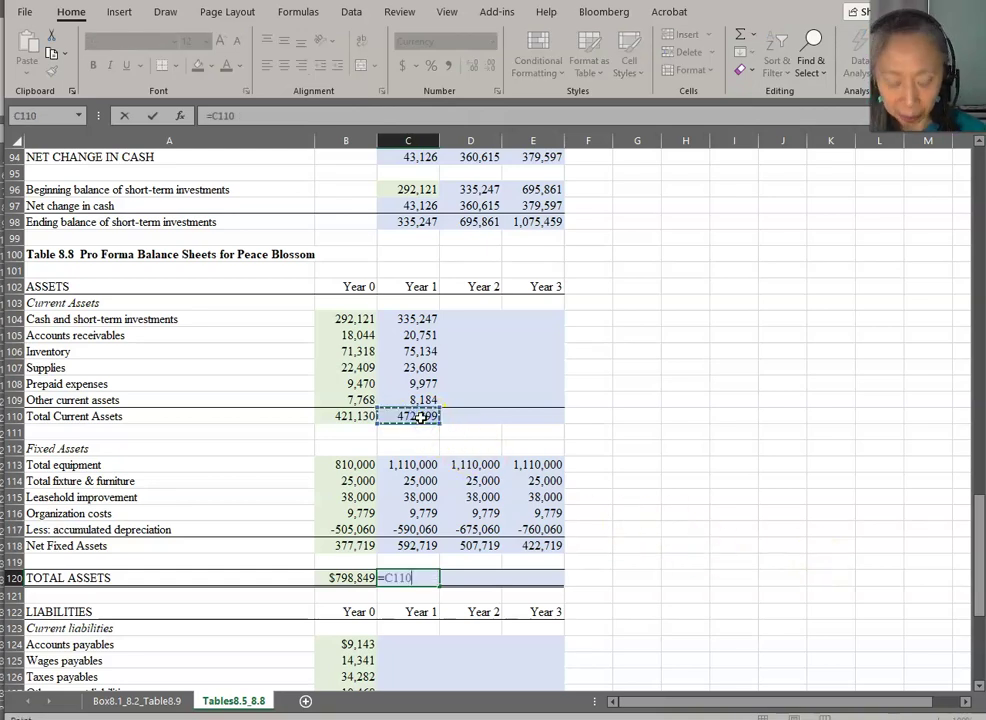
{"action": "type", "text": "+"}
{"action": "left_click", "coordinate": [402, 545]}
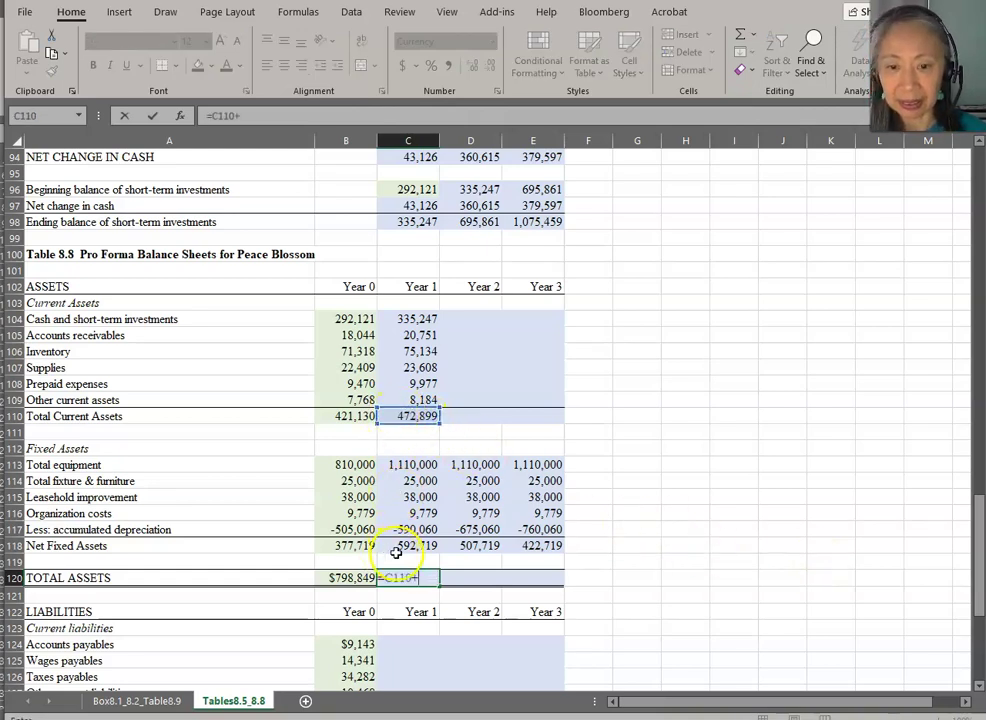
{"action": "key", "text": "Return"}
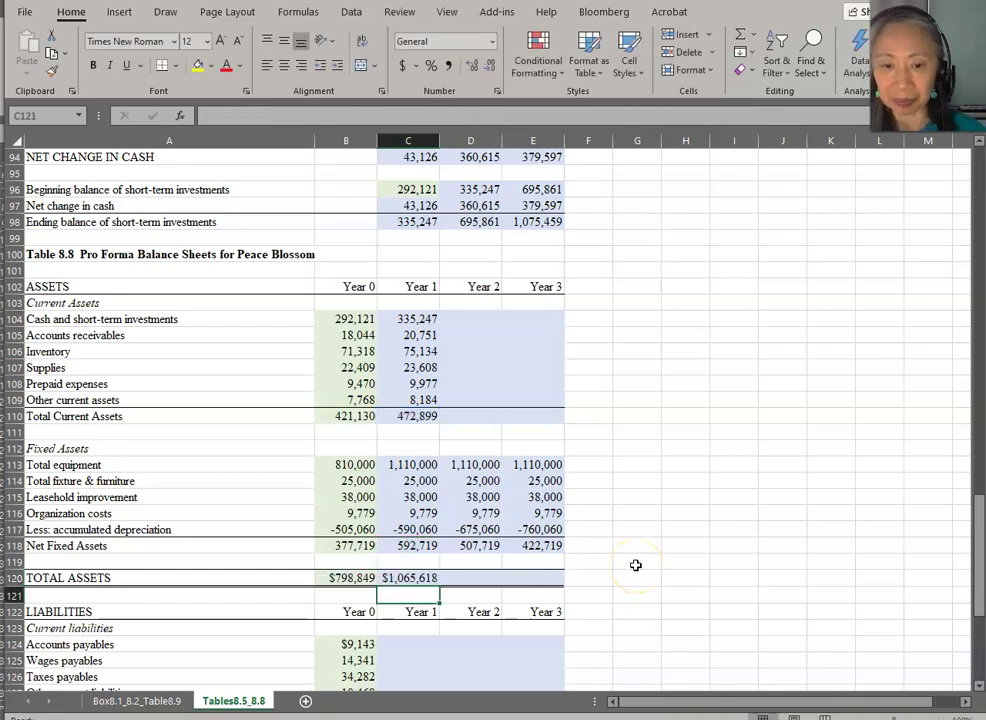
Step: Fill the Year 1 current asset formulas in C104:C110 across to Years 2 and 3 in columns D and E
{"action": "left_click", "coordinate": [418, 318]}
{"action": "key", "text": "ctrl+shift+Down"}
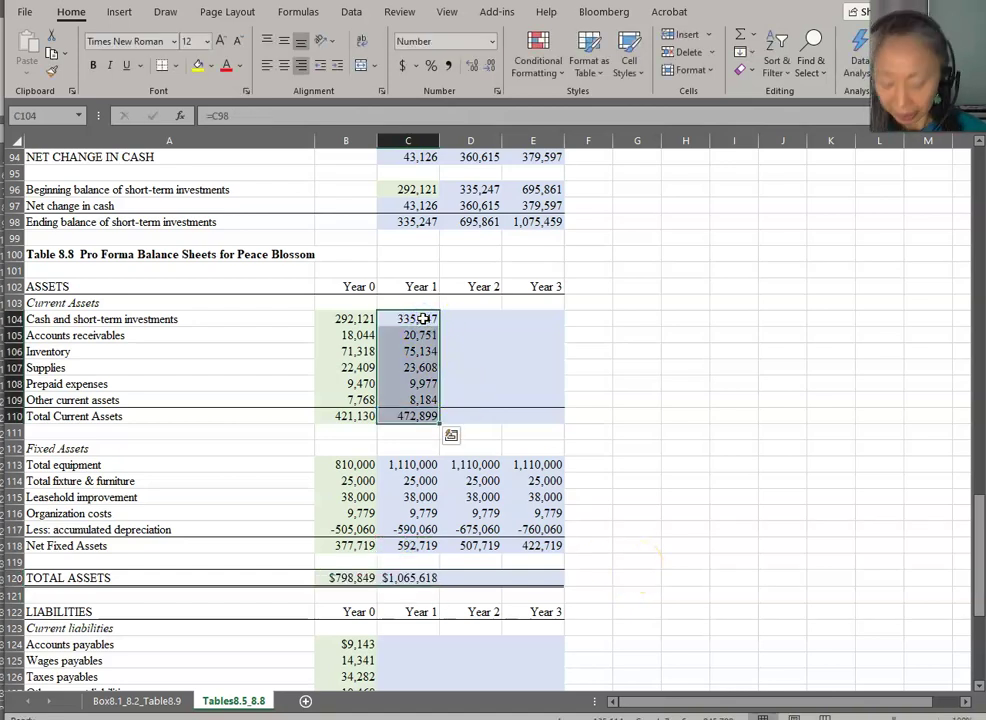
{"action": "key", "text": "shift+Right"}
{"action": "key", "text": "shift+Right"}
{"action": "key", "text": "ctrl+r"}
Step: Fill the TOTAL ASSETS formula from C120 across to Years 2 and 3 in D120:E120
{"action": "key", "text": "Down"}
{"action": "key", "text": "Down"}
{"action": "key", "text": "Down"}
{"action": "key", "text": "Down"}
{"action": "key", "text": "Down"}
{"action": "key", "text": "Down"}
{"action": "key", "text": "Down"}
{"action": "key", "text": "Down"}
{"action": "key", "text": "Down"}
{"action": "key", "text": "Down"}
{"action": "key", "text": "Down"}
{"action": "key", "text": "Down"}
{"action": "key", "text": "Down"}
{"action": "key", "text": "Down"}
{"action": "key", "text": "Down"}
{"action": "key", "text": "Down"}
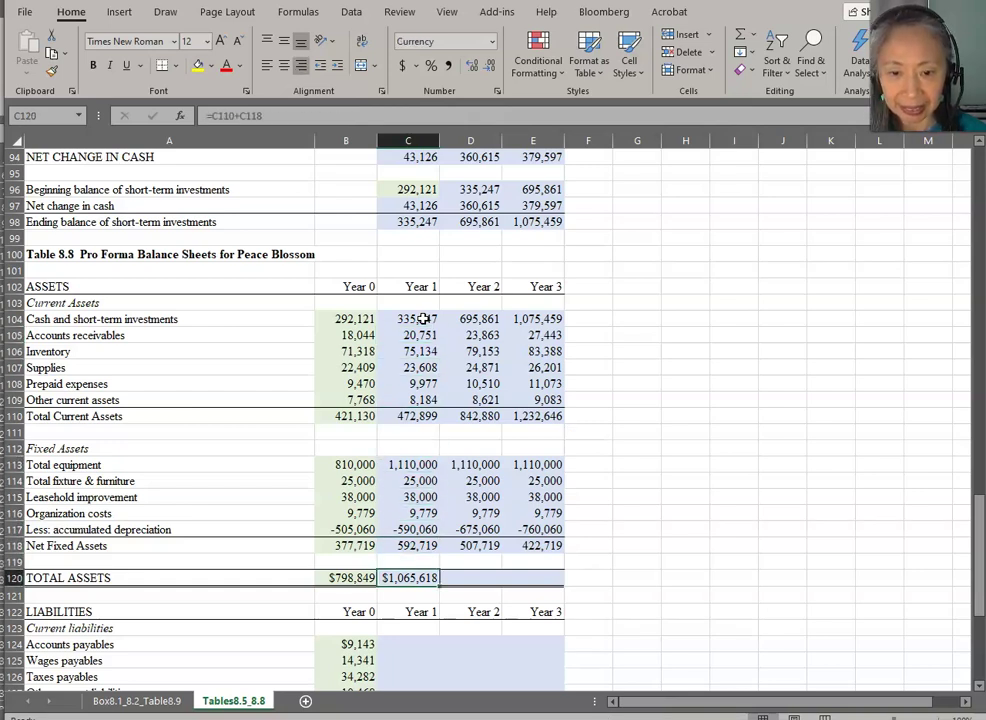
{"action": "key", "text": "shift+Right"}
{"action": "key", "text": "shift+Right"}
{"action": "key", "text": "ctrl+r"}
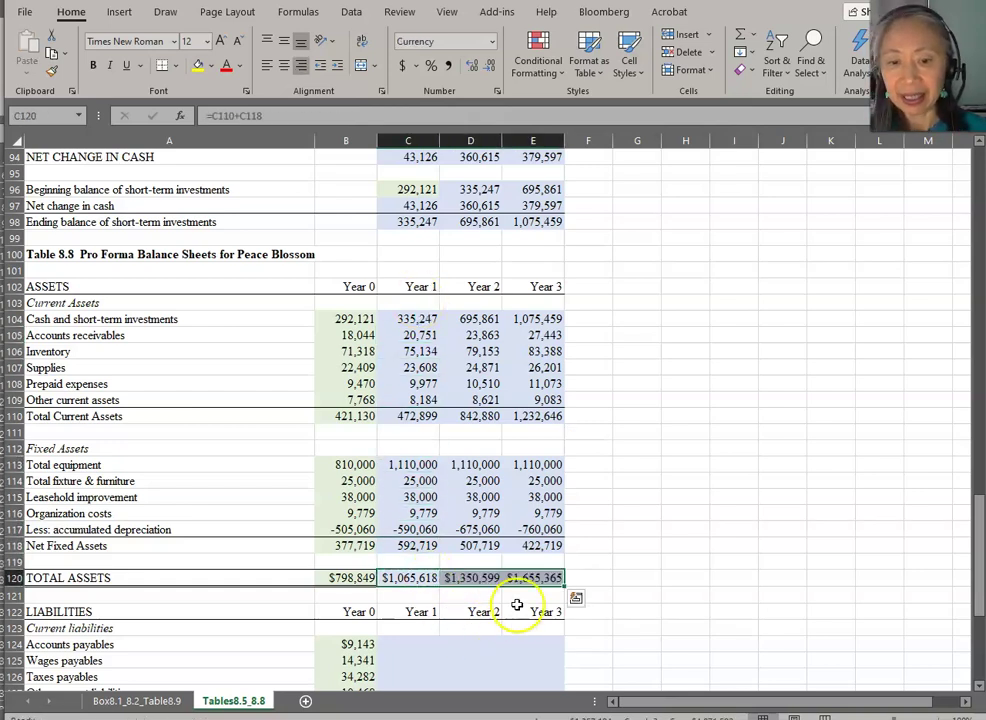
Step: Link Year 1 accounts payables in C124 to the Table 8.6 current liabilities estimate with =C45
{"action": "left_click", "coordinate": [412, 644]}
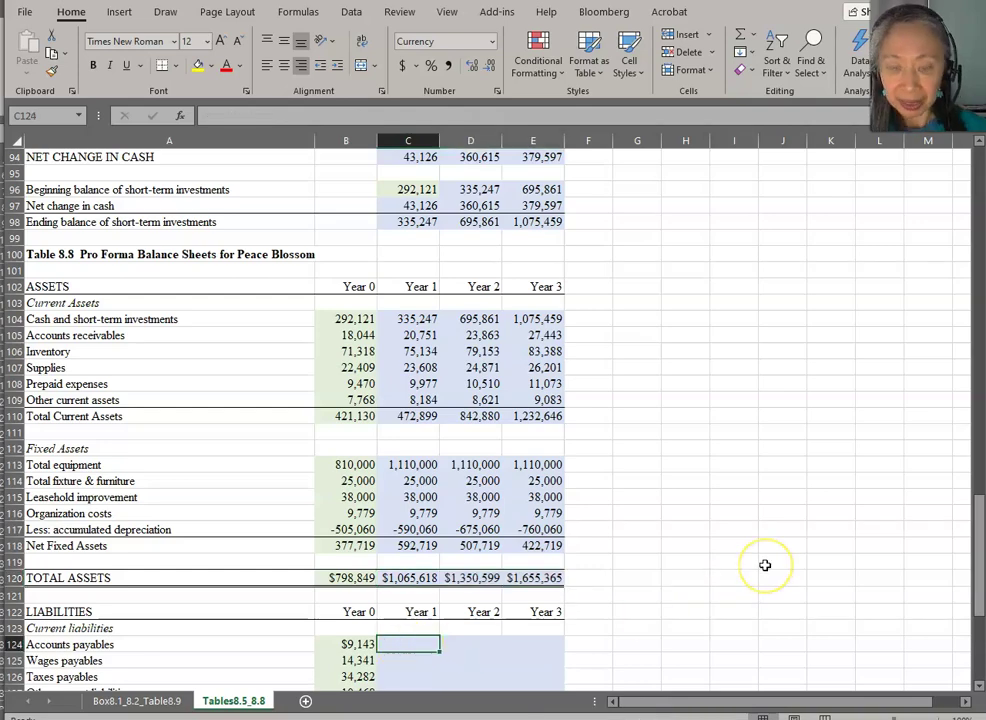
{"action": "type", "text": "="}
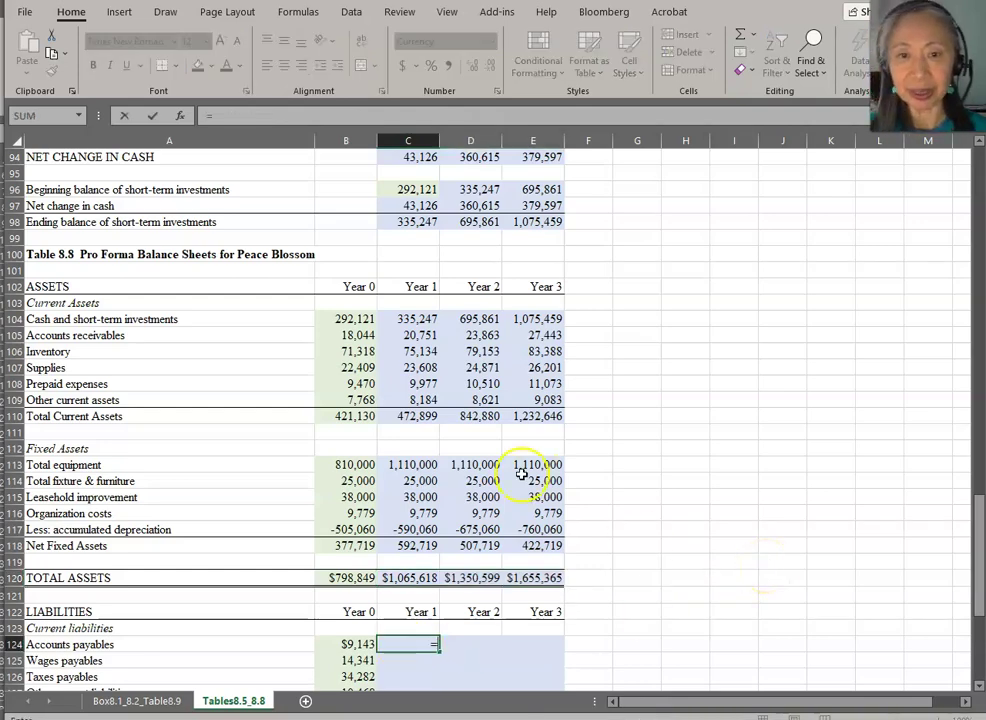
{"action": "scroll", "coordinate": [525, 472], "scroll_direction": "up", "scroll_amount": 12}
{"action": "scroll", "coordinate": [521, 469], "scroll_direction": "up", "scroll_amount": 13}
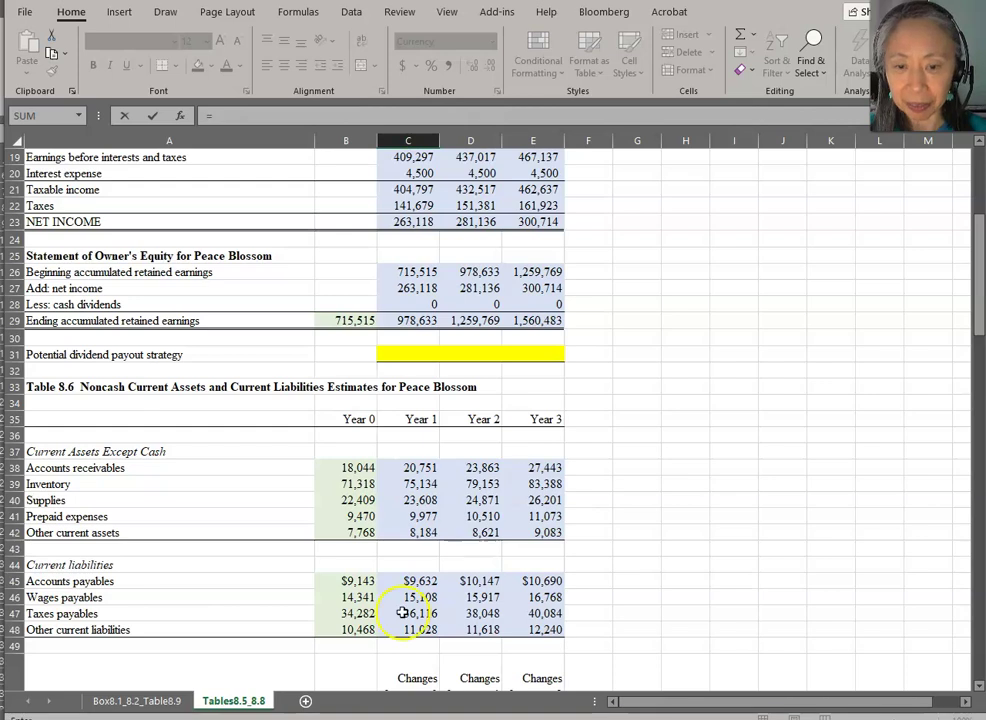
{"action": "left_click", "coordinate": [418, 581]}
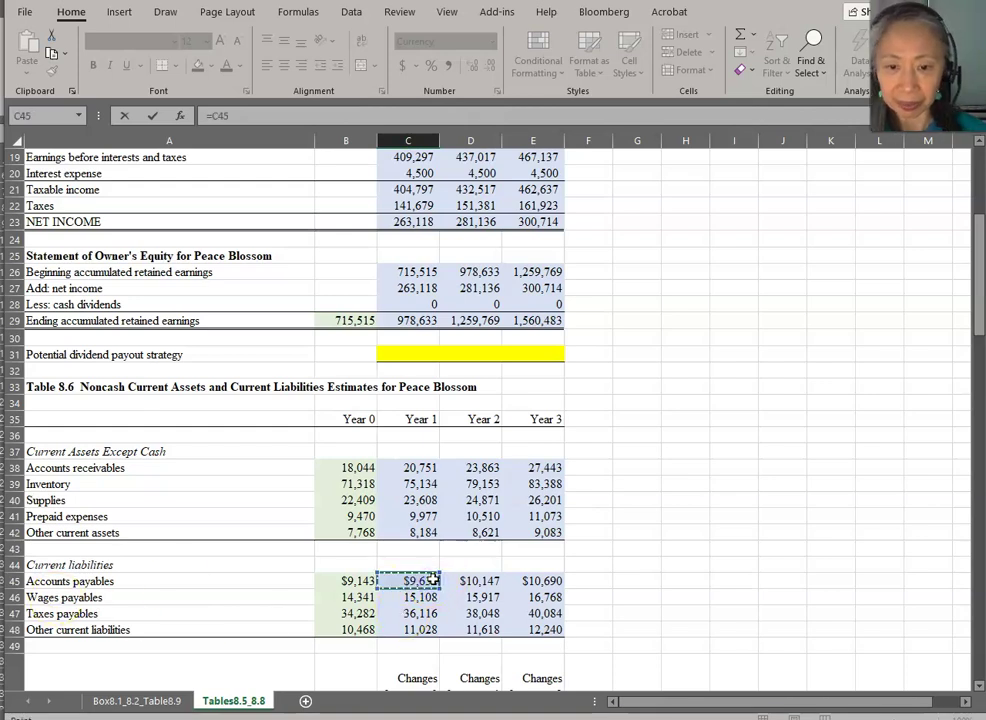
{"action": "key", "text": "Return"}
{"action": "scroll", "coordinate": [430, 620], "scroll_direction": "down", "scroll_amount": 5}
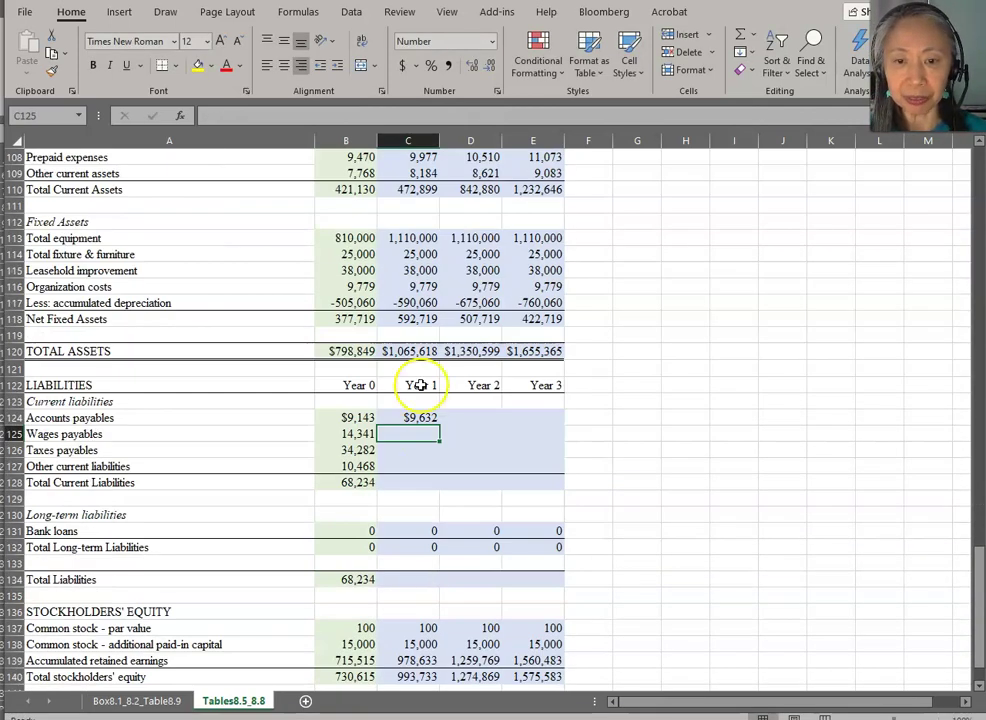
Step: Copy the Year 1 accounts payables formula from C124 into C125:C127, pasting formulas only, for wages, taxes and other current liabilities
{"action": "left_click", "coordinate": [428, 417]}
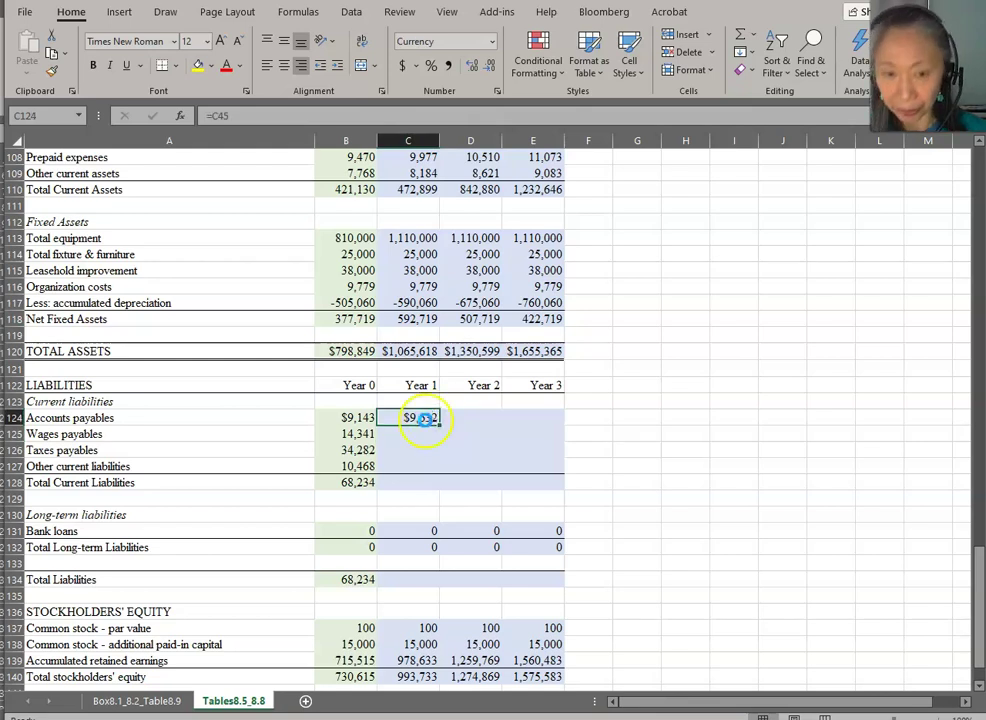
{"action": "key", "text": "ctrl+c"}
{"action": "left_click", "coordinate": [411, 436]}
{"action": "left_click_drag", "start_coordinate": [411, 436], "coordinate": [412, 464]}
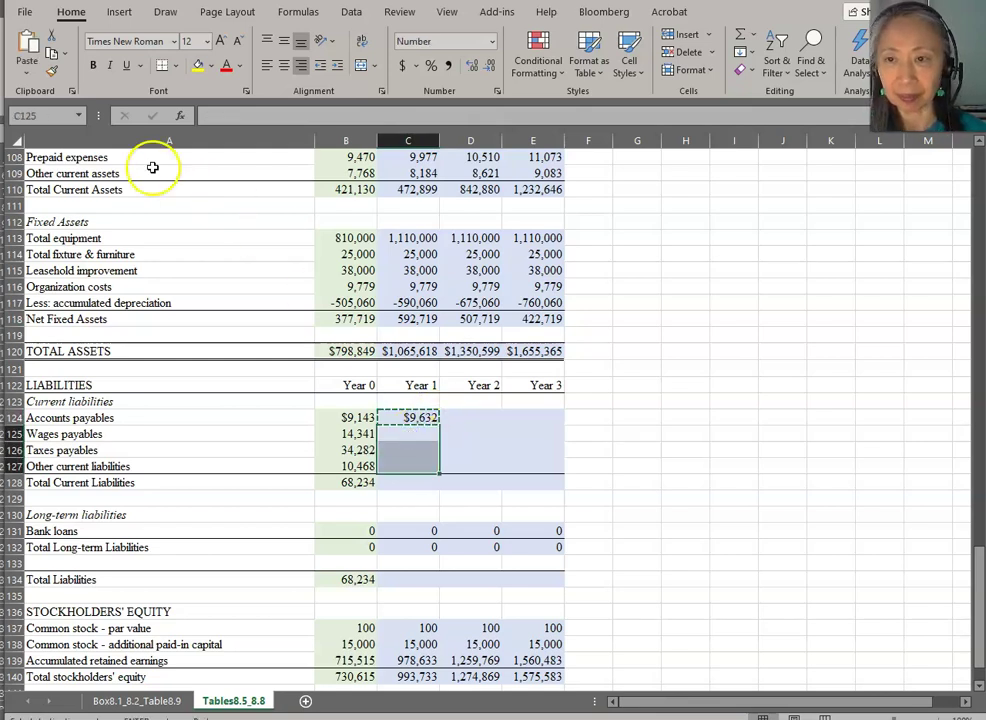
{"action": "left_click", "coordinate": [27, 80]}
{"action": "left_click", "coordinate": [44, 114]}
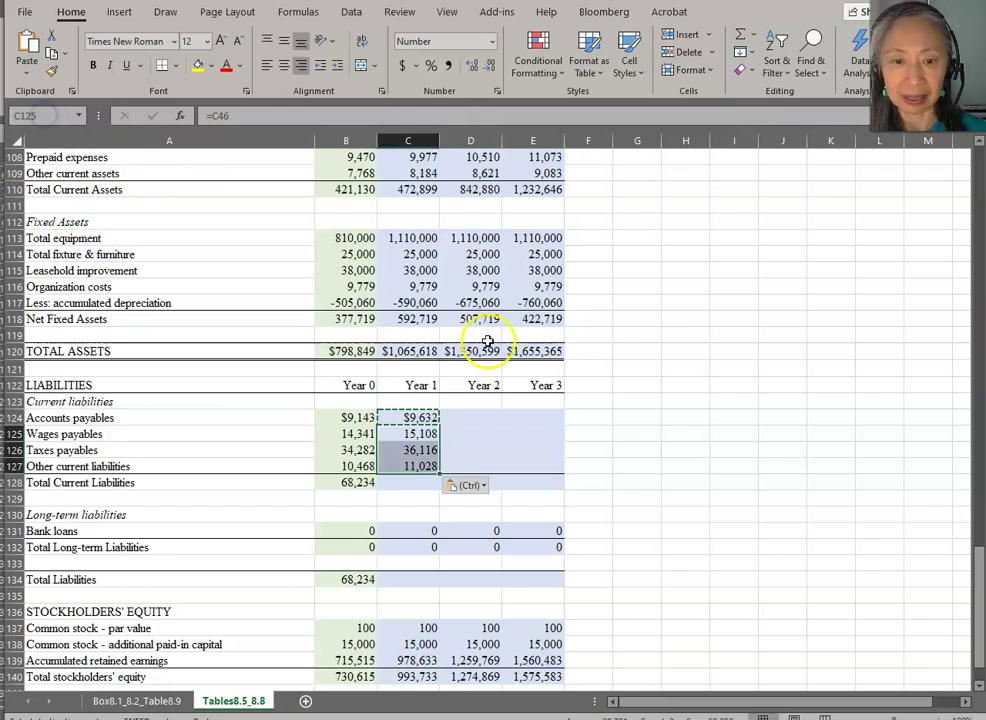
Step: Calculate Year 1 Total Current Liabilities in C128 as the SUM of C124:C127
{"action": "key", "text": "Down"}
{"action": "key", "text": "Down"}
{"action": "key", "text": "Down"}
{"action": "type", "text": "="}
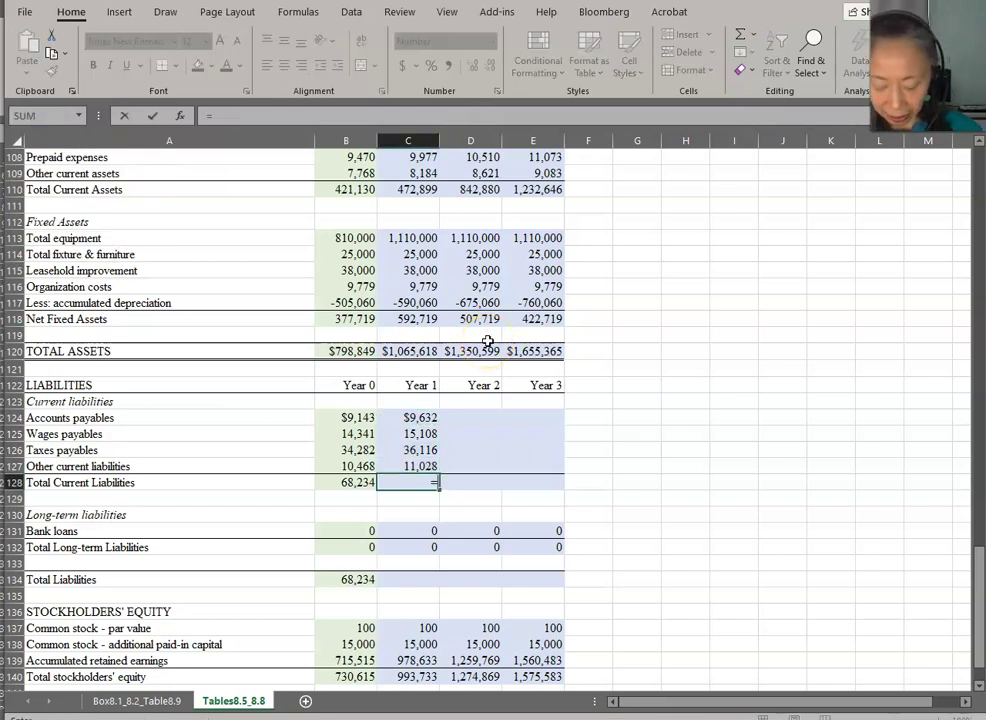
{"action": "type", "text": "sum("}
{"action": "key", "text": "Up"}
{"action": "key", "text": "shift+Up"}
{"action": "key", "text": "shift+Up"}
{"action": "key", "text": "shift+Up"}
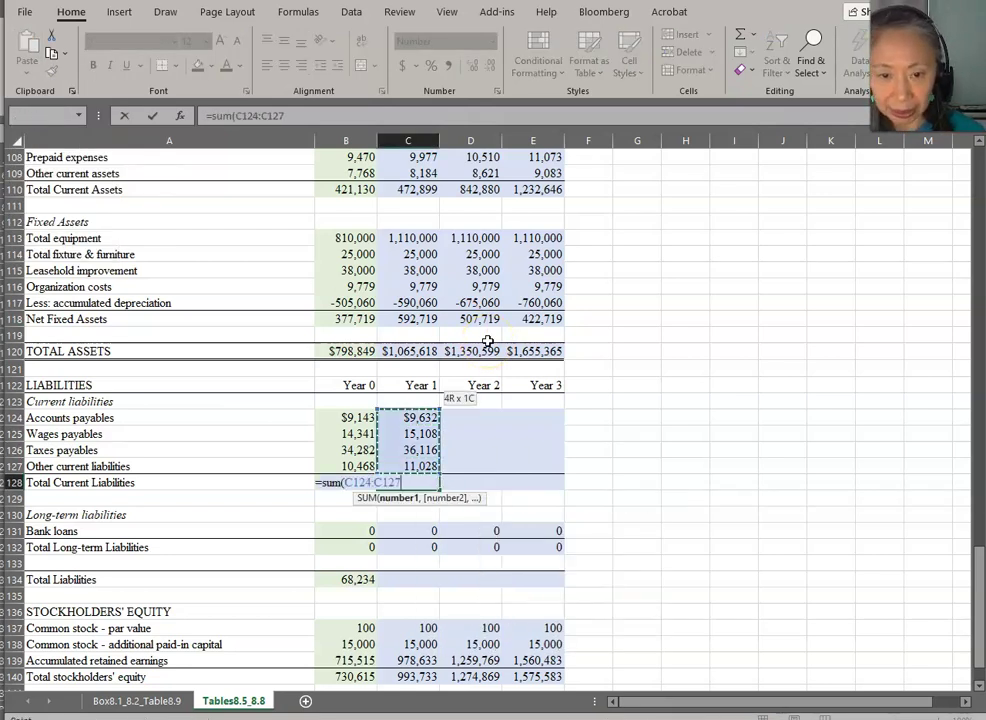
{"action": "key", "text": "Return"}
{"action": "key", "text": "Up"}
{"action": "key", "text": "Up"}
{"action": "key", "text": "Up"}
{"action": "key", "text": "Up"}
{"action": "key", "text": "Up"}
Step: Calculate Year 1 Total Liabilities in C134 by adding current and long-term liabilities as =C128+C132
{"action": "left_click", "coordinate": [403, 583]}
{"action": "type", "text": "="}
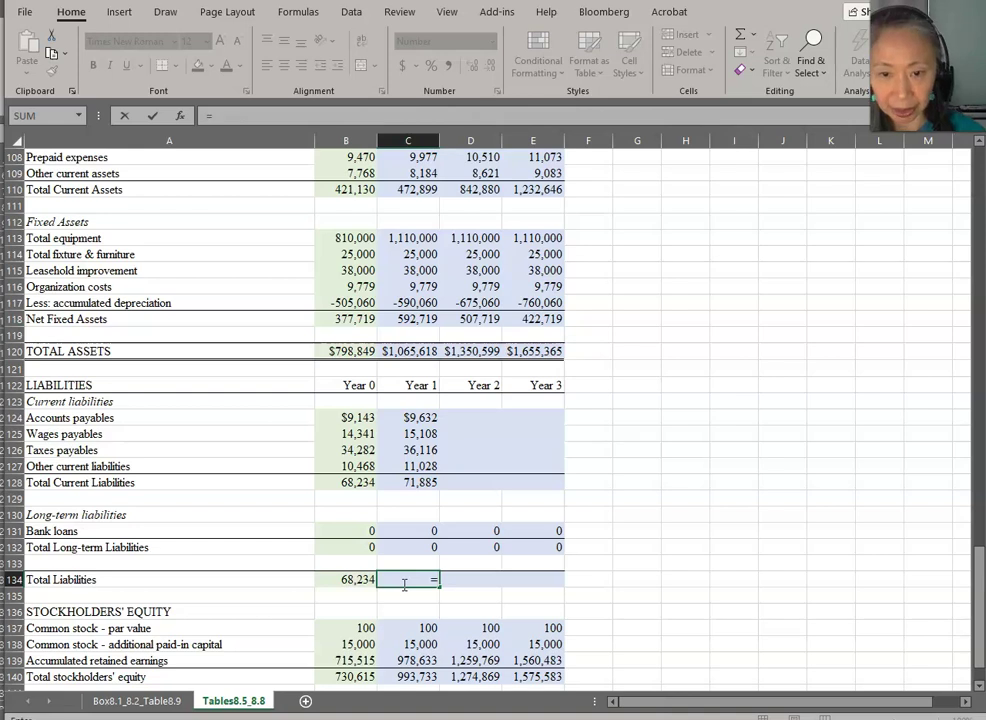
{"action": "left_click", "coordinate": [426, 483]}
{"action": "type", "text": "+"}
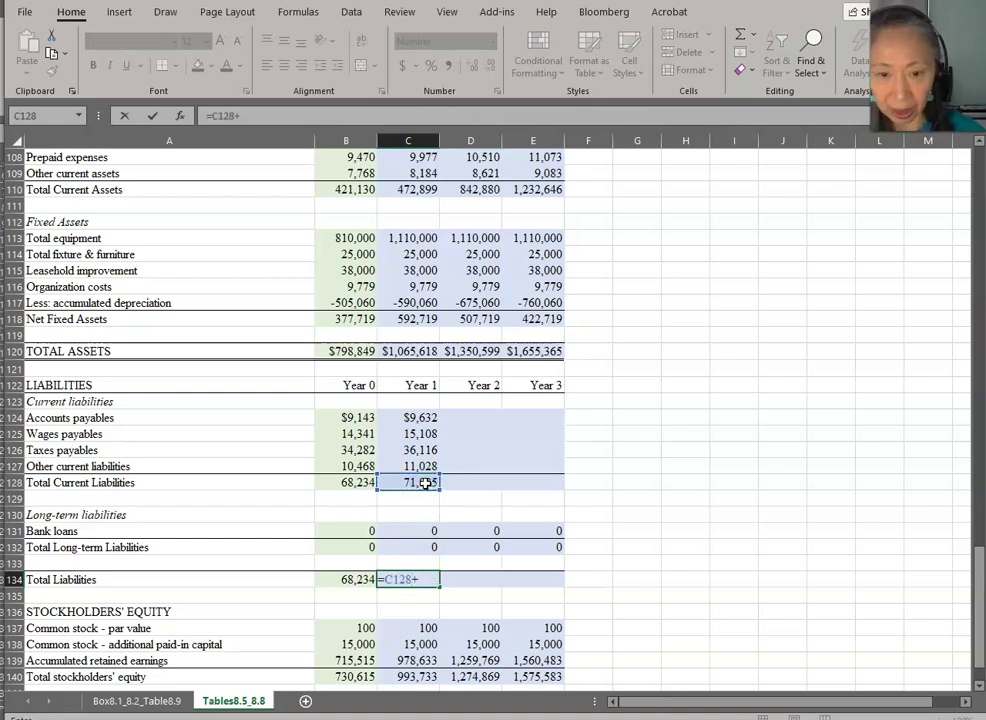
{"action": "left_click", "coordinate": [420, 546]}
{"action": "key", "text": "Return"}
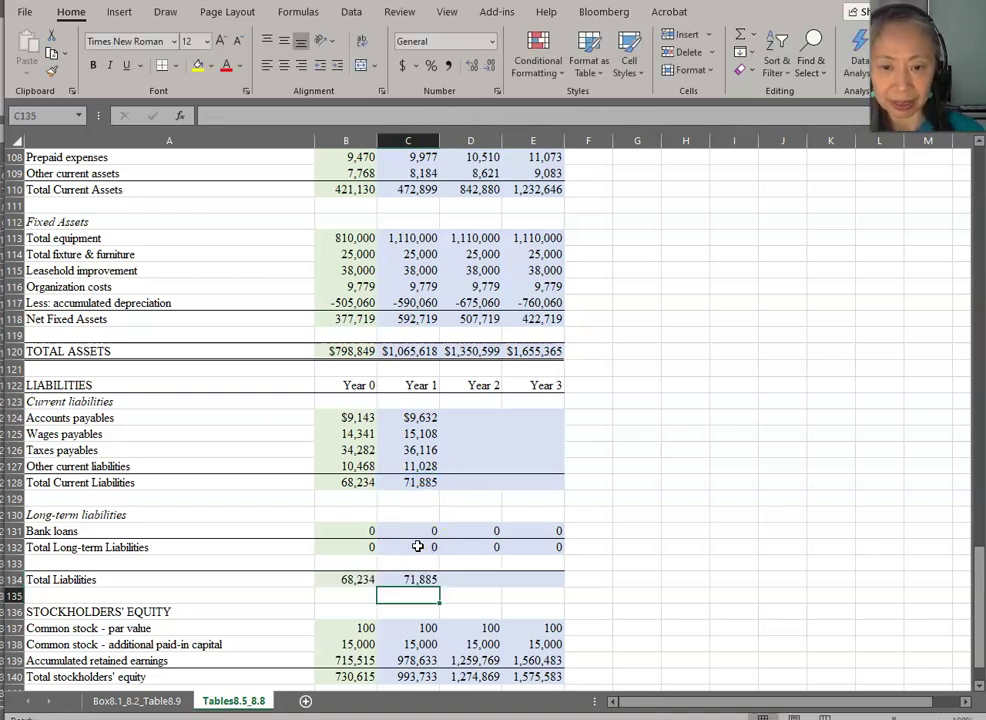
Step: Fill the Year 1 current liabilities formulas in C124:C128 across to Years 2 and 3 in columns D and E
{"action": "left_click", "coordinate": [422, 402]}
{"action": "left_click", "coordinate": [418, 419]}
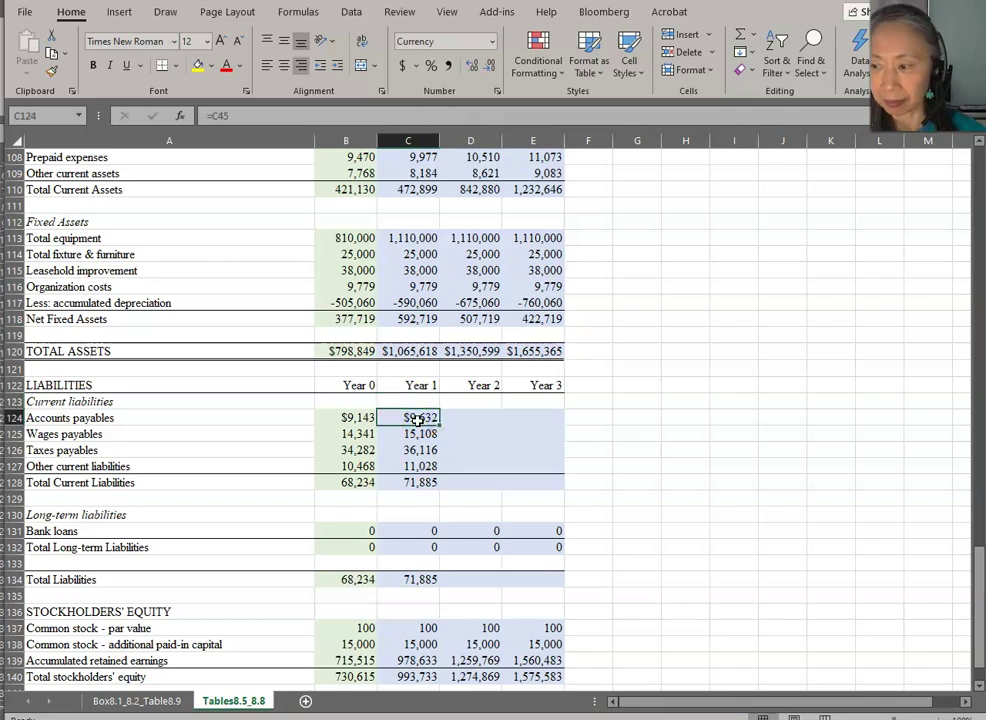
{"action": "key", "text": "ctrl+shift+Down"}
{"action": "key", "text": "shift+Right"}
{"action": "key", "text": "shift+Right"}
{"action": "key", "text": "ctrl+r"}
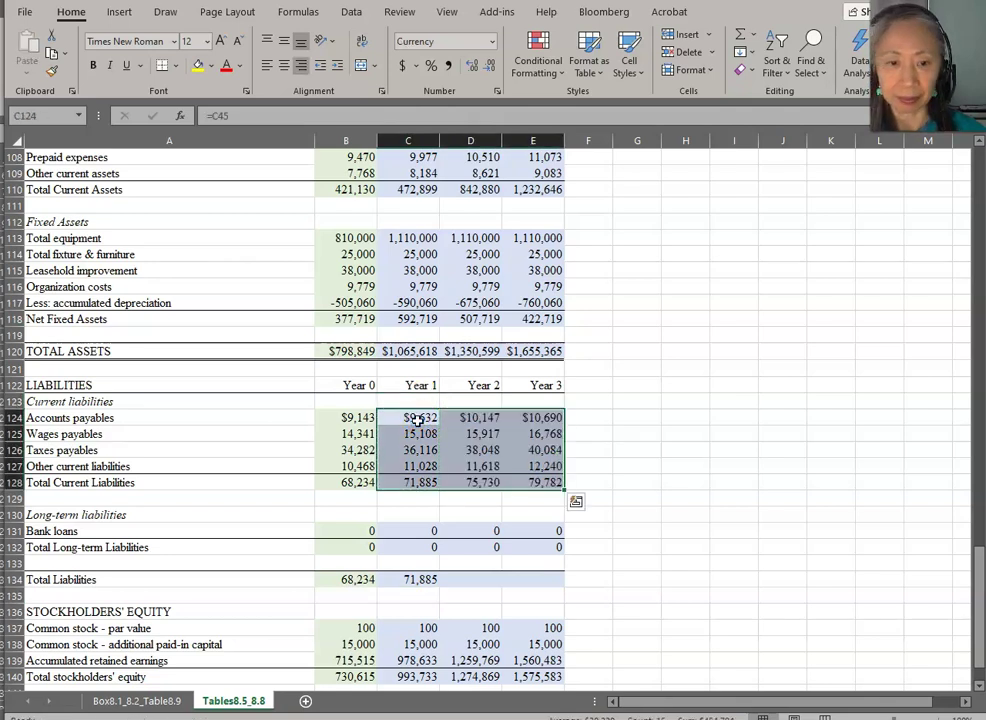
Step: Copy the Total Liabilities formula from C134 across to Years 2 and 3 in D134:E134
{"action": "left_click", "coordinate": [408, 580]}
{"action": "key", "text": "ctrl+c"}
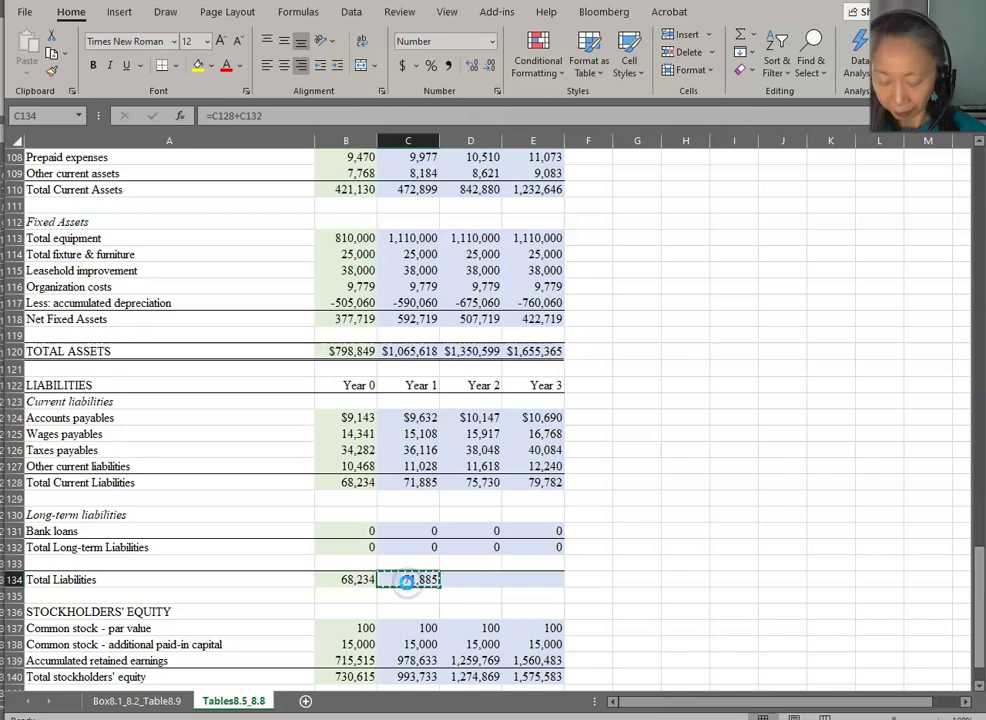
{"action": "key", "text": "shift+Right"}
{"action": "key", "text": "shift+Right"}
{"action": "key", "text": "ctrl+v"}
{"action": "scroll", "coordinate": [407, 575], "scroll_direction": "down", "scroll_amount": 2}
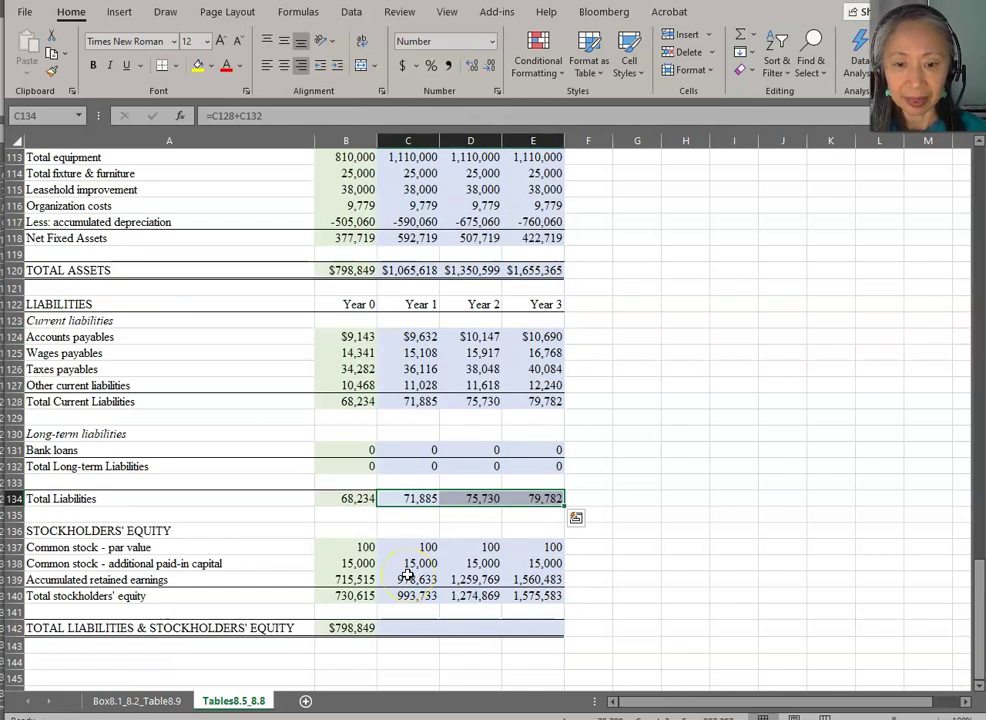
{"action": "key", "text": "Escape"}
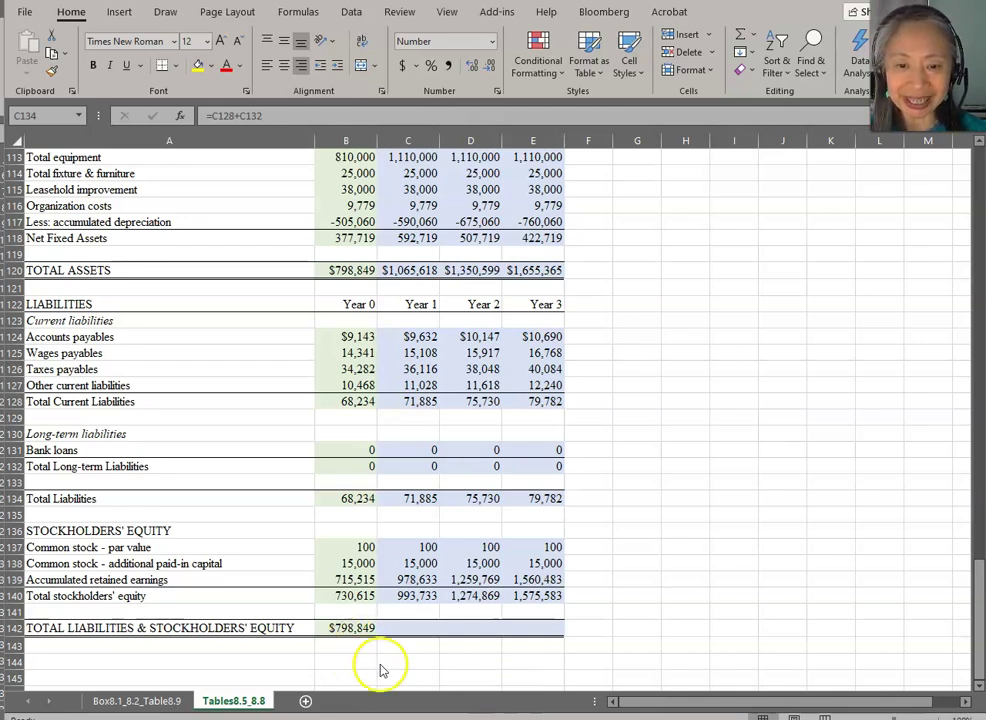
Step: Calculate Year 1 TOTAL LIABILITIES & STOCKHOLDERS' EQUITY in C142 as =C134+C140
{"action": "left_click", "coordinate": [411, 632]}
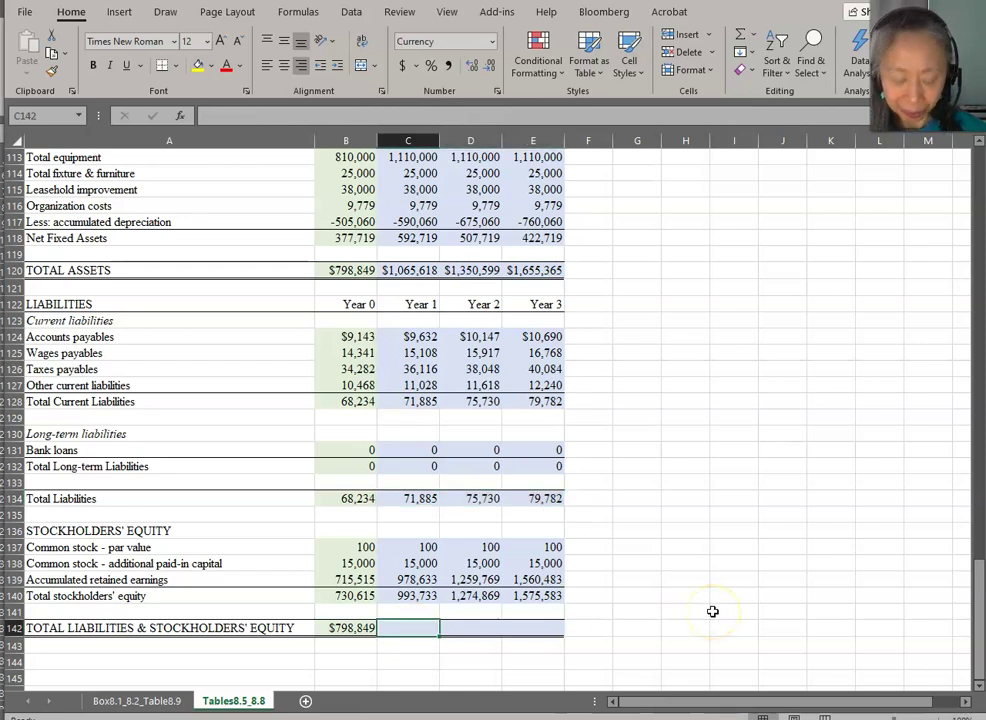
{"action": "type", "text": "="}
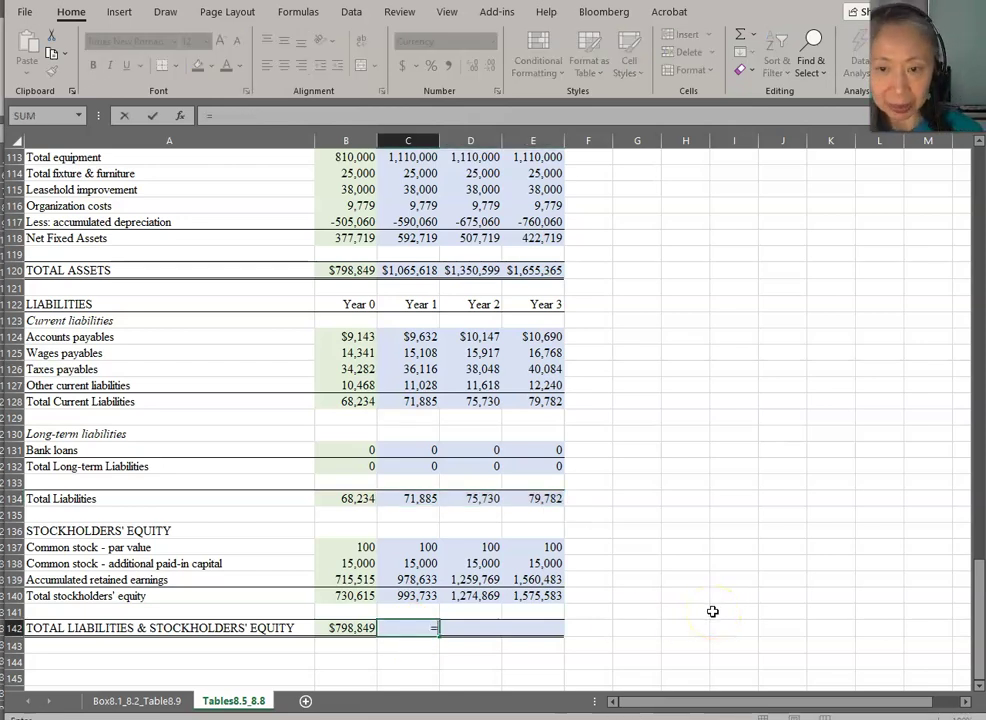
{"action": "left_click", "coordinate": [417, 498]}
{"action": "type", "text": "+"}
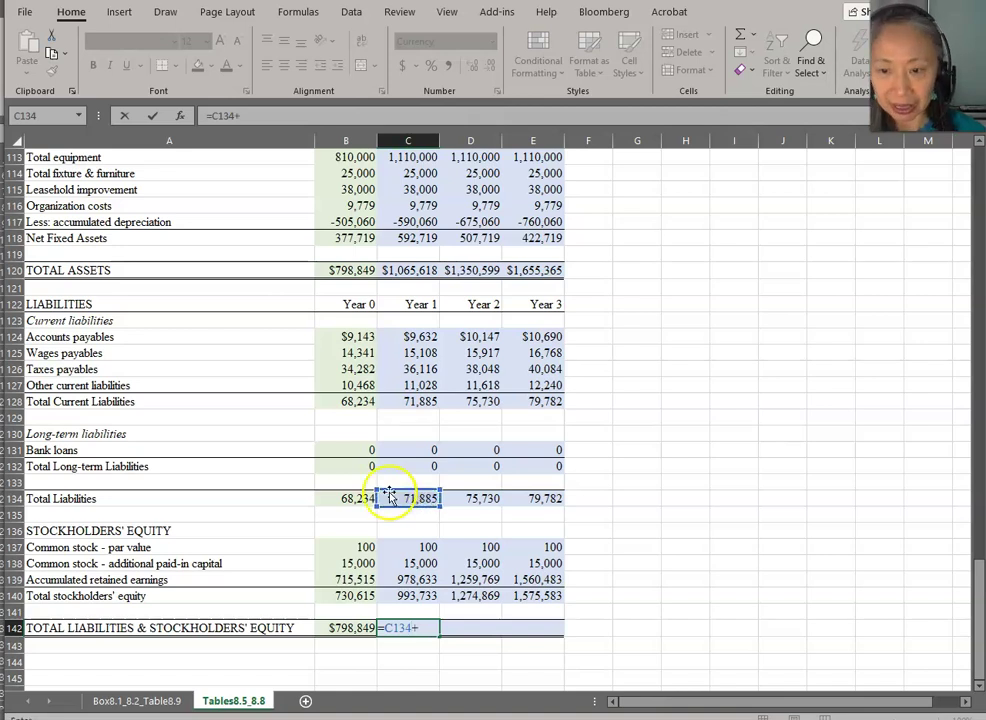
{"action": "left_click", "coordinate": [420, 595]}
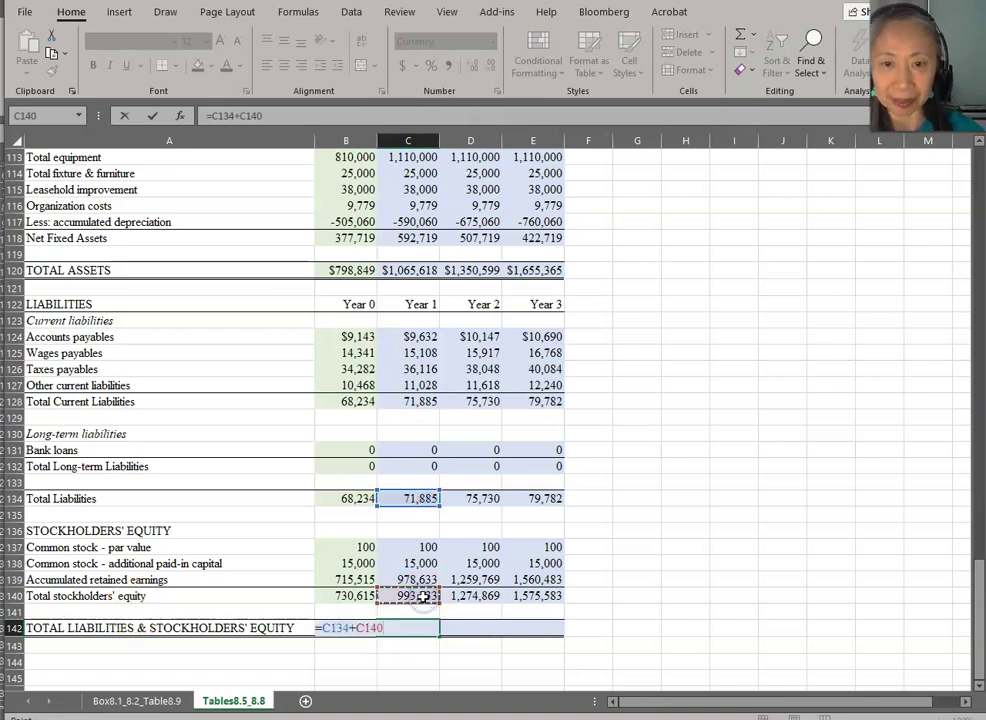
{"action": "key", "text": "Return"}
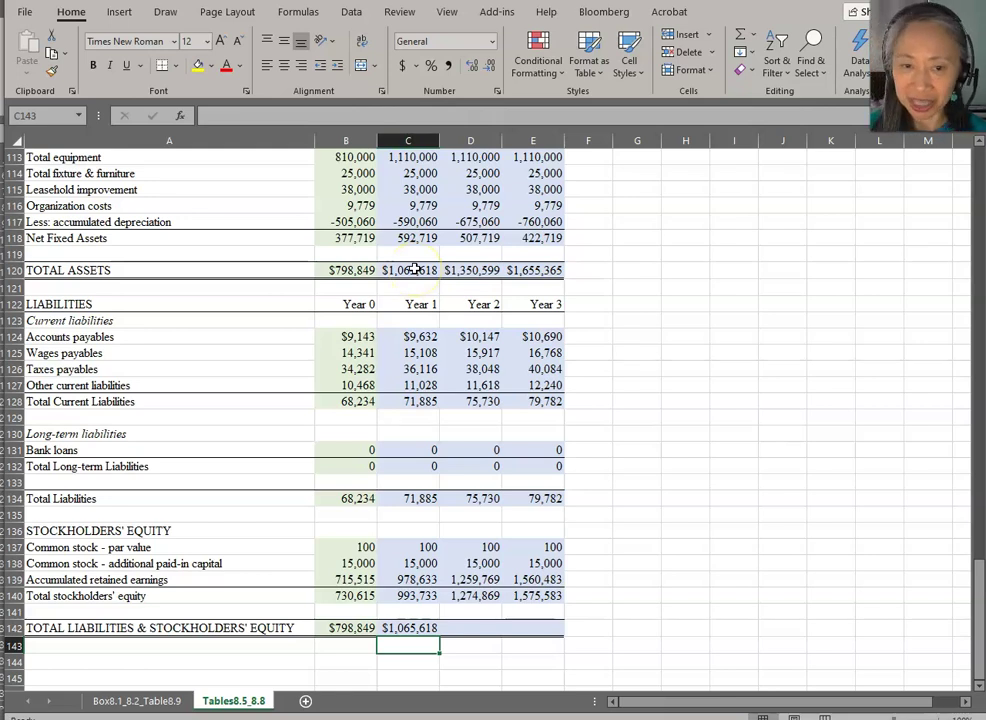
Step: Copy the TOTAL LIABILITIES & STOCKHOLDERS' EQUITY formula from C142 across to Years 2 and 3 in D142:E142
{"action": "left_click", "coordinate": [416, 630]}
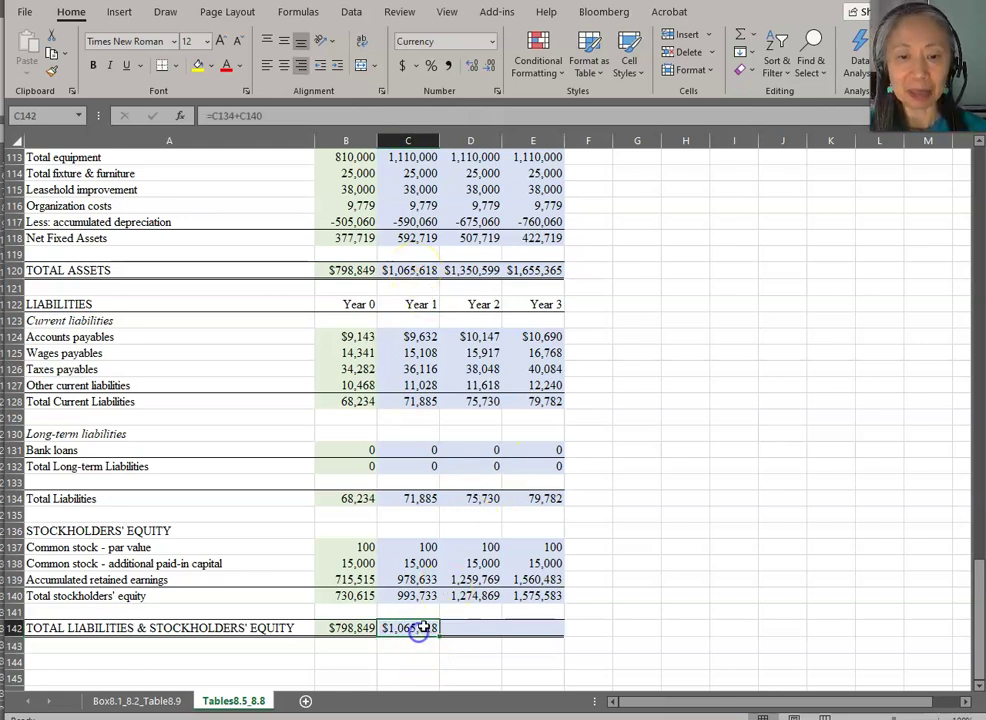
{"action": "key", "text": "ctrl+c"}
{"action": "key", "text": "Right"}
{"action": "key", "text": "shift+Right"}
{"action": "key", "text": "ctrl+v"}
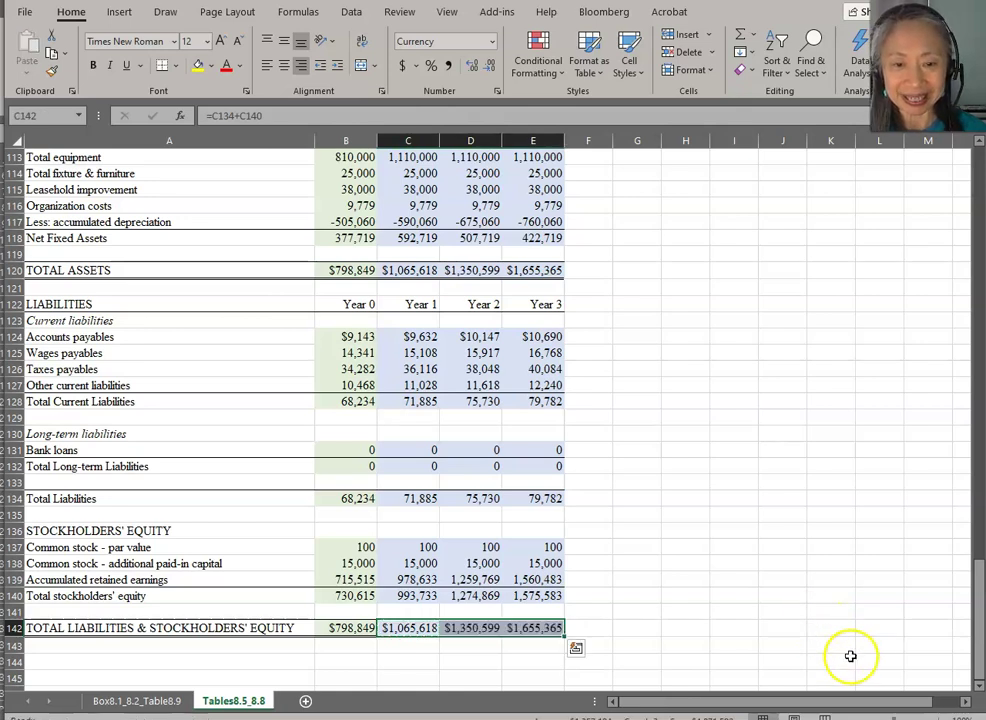
{"action": "left_click", "coordinate": [508, 663]}
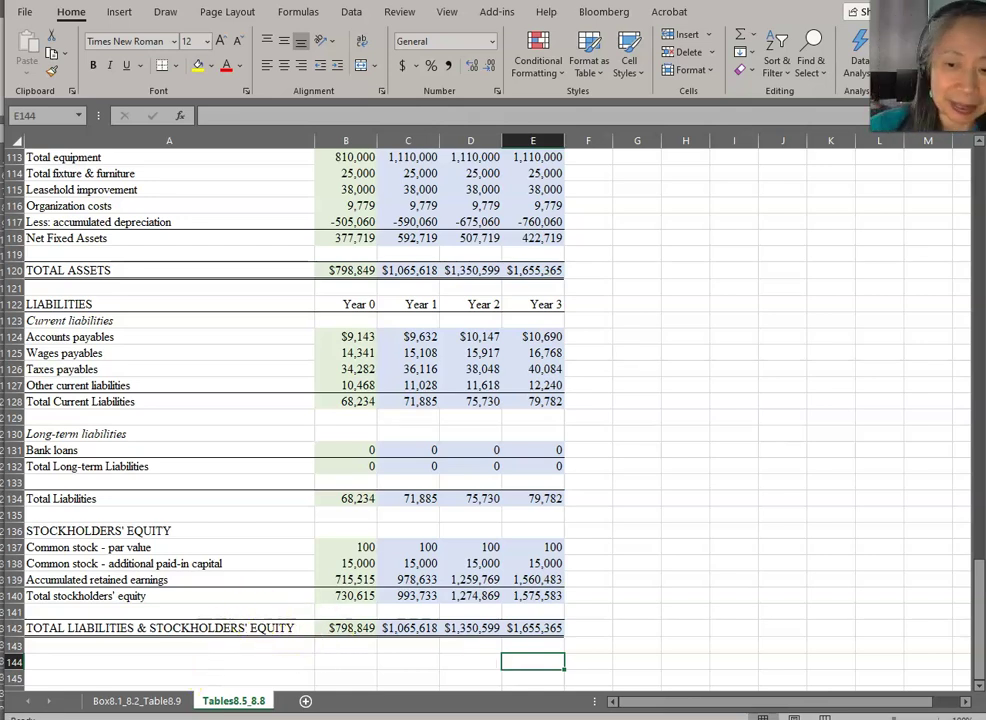
Step: Compare the base case assumptions with the best, base and worst case scenarios on the Box8.1_8.2_Table8.9 sheet
{"action": "key", "text": "ctrl+Home"}
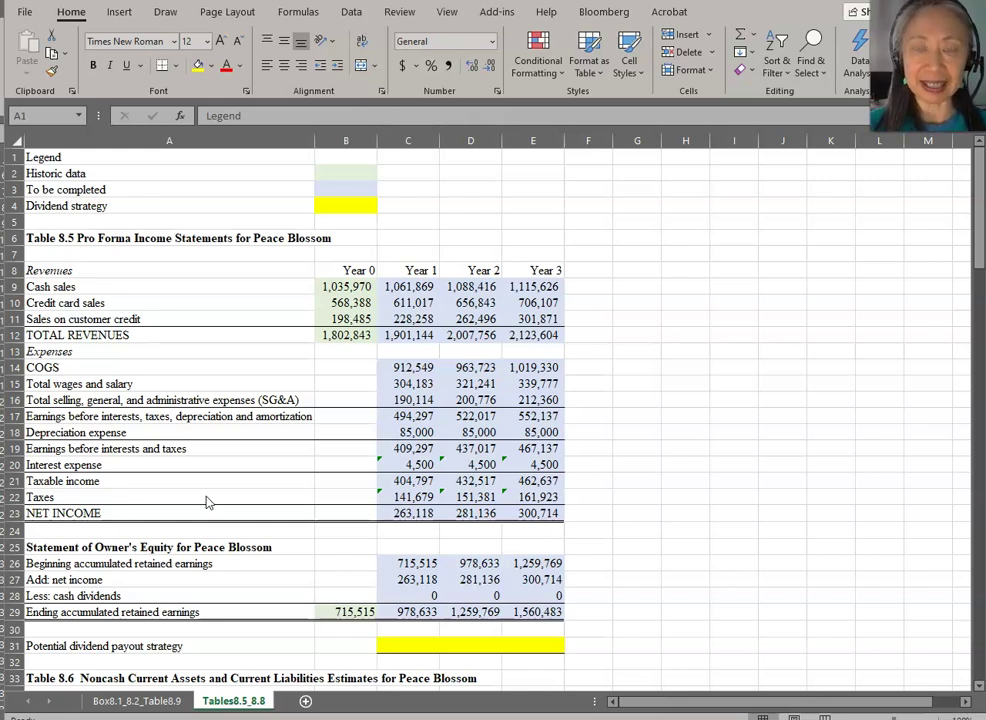
{"action": "left_click", "coordinate": [117, 702]}
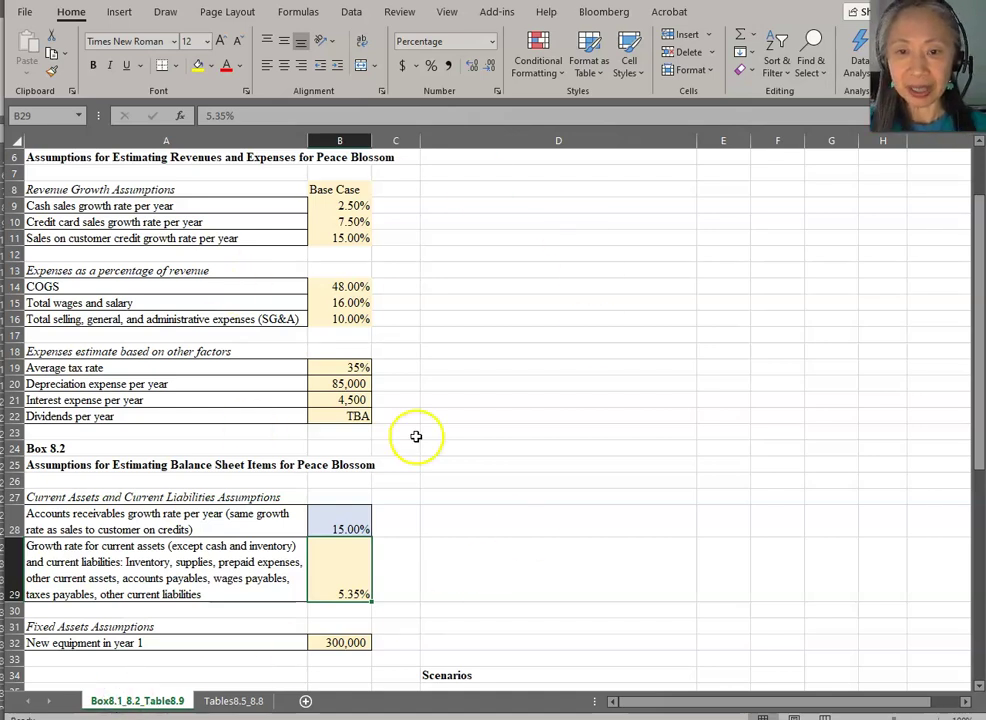
{"action": "scroll", "coordinate": [571, 409], "scroll_direction": "down", "scroll_amount": 3}
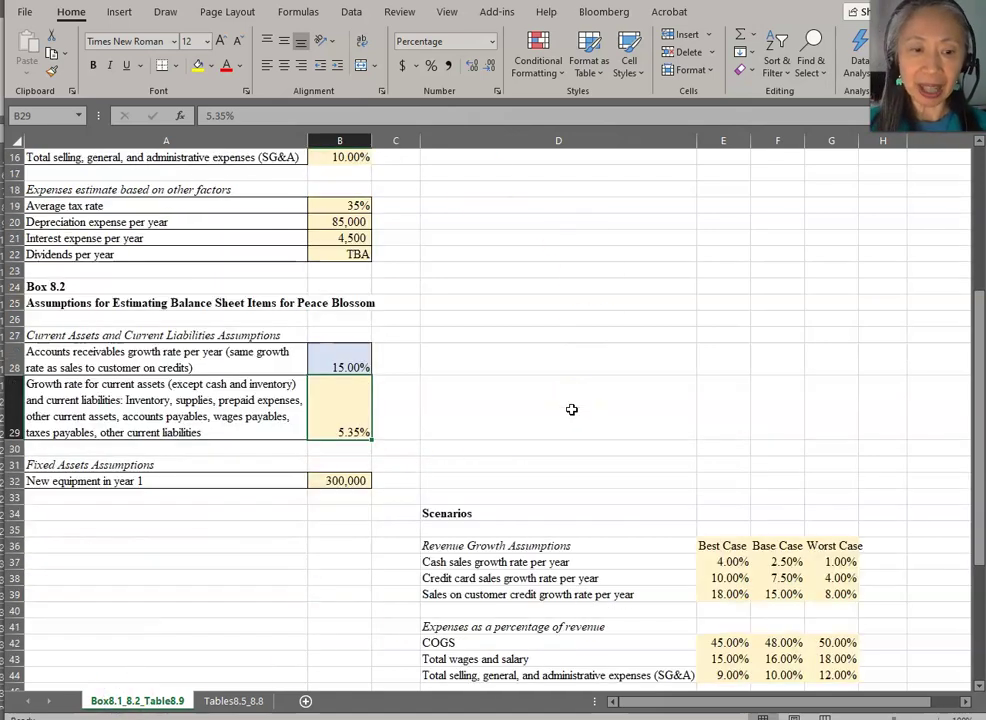
{"action": "scroll", "coordinate": [571, 409], "scroll_direction": "down", "scroll_amount": 2}
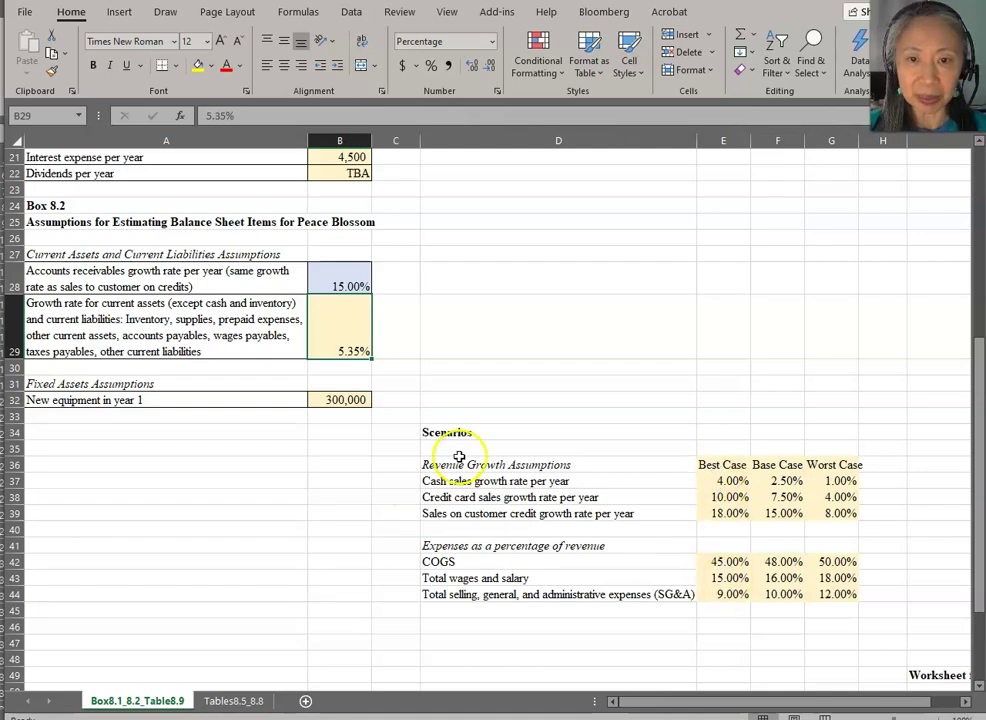
{"action": "scroll", "coordinate": [470, 430], "scroll_direction": "up", "scroll_amount": 2}
{"action": "scroll", "coordinate": [474, 417], "scroll_direction": "up", "scroll_amount": 3}
{"action": "scroll", "coordinate": [474, 417], "scroll_direction": "down", "scroll_amount": 4}
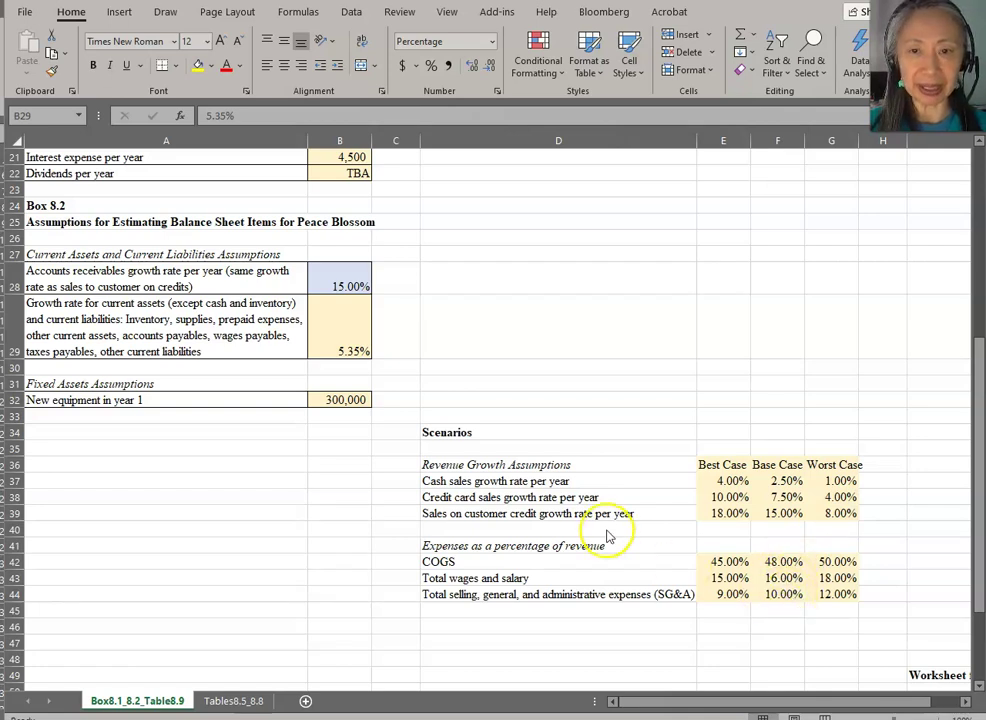
{"action": "scroll", "coordinate": [591, 446], "scroll_direction": "up", "scroll_amount": 5}
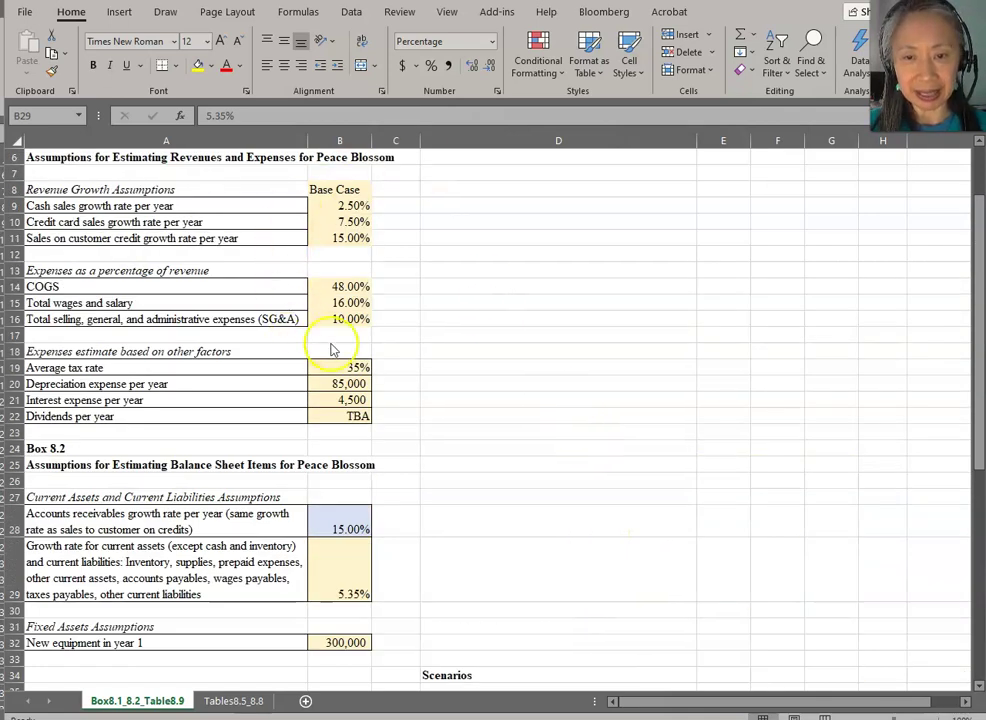
{"action": "scroll", "coordinate": [737, 463], "scroll_direction": "down", "scroll_amount": 5}
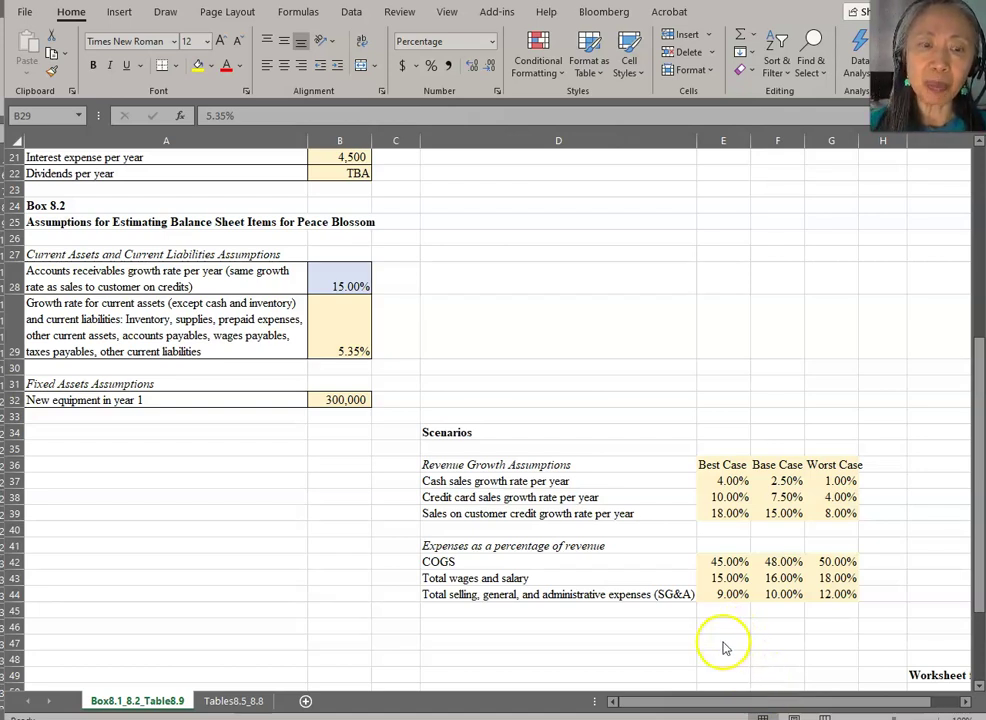
{"action": "left_click", "coordinate": [690, 696]}
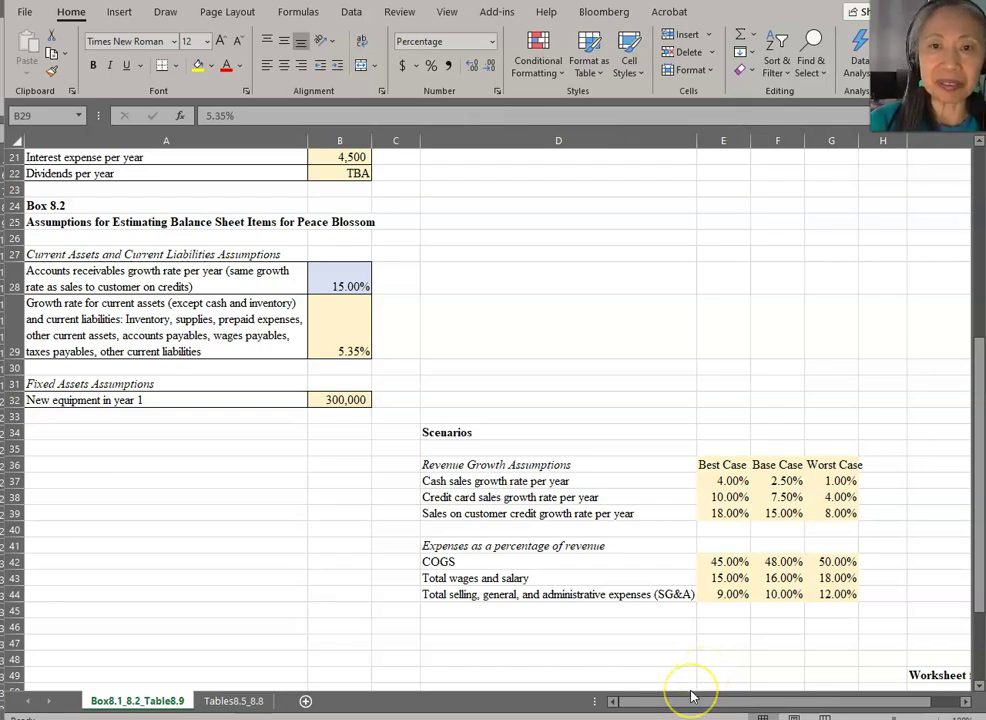
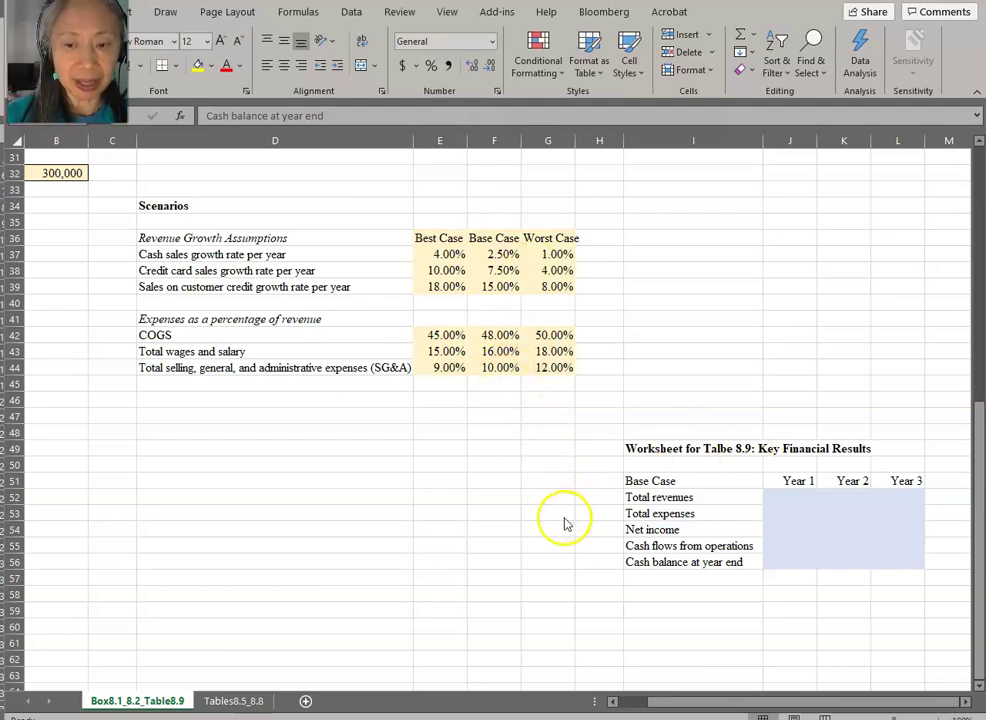
Step: Check the Tables8.5_8.8 sheet, then examine the line items in the Table 8.9 key financial results worksheet
{"action": "left_click", "coordinate": [232, 702]}
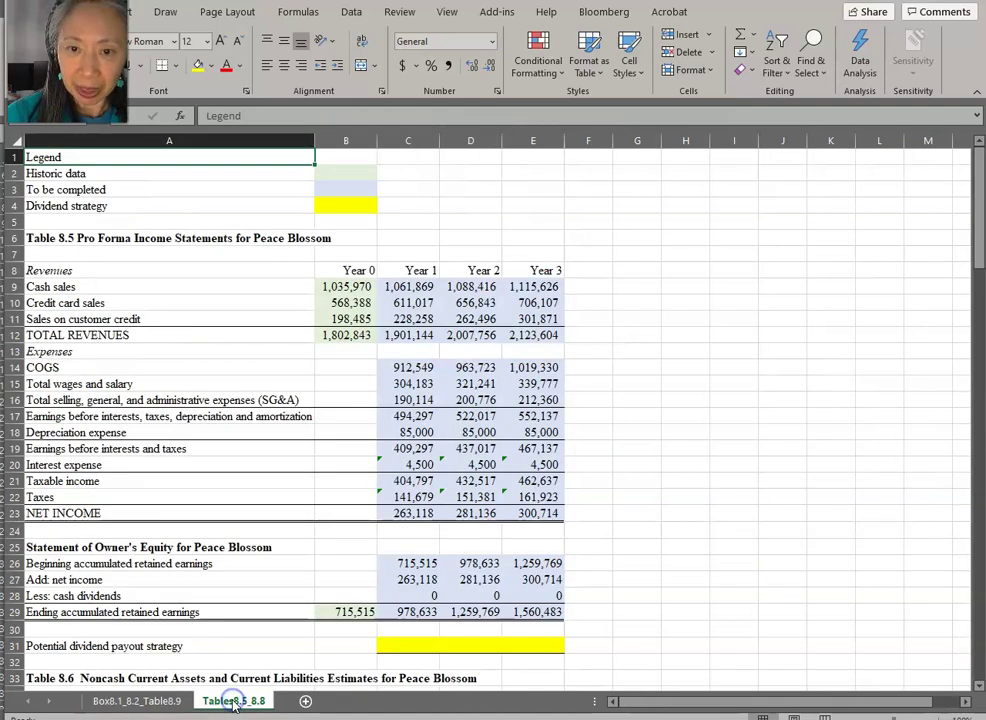
{"action": "left_click", "coordinate": [150, 704]}
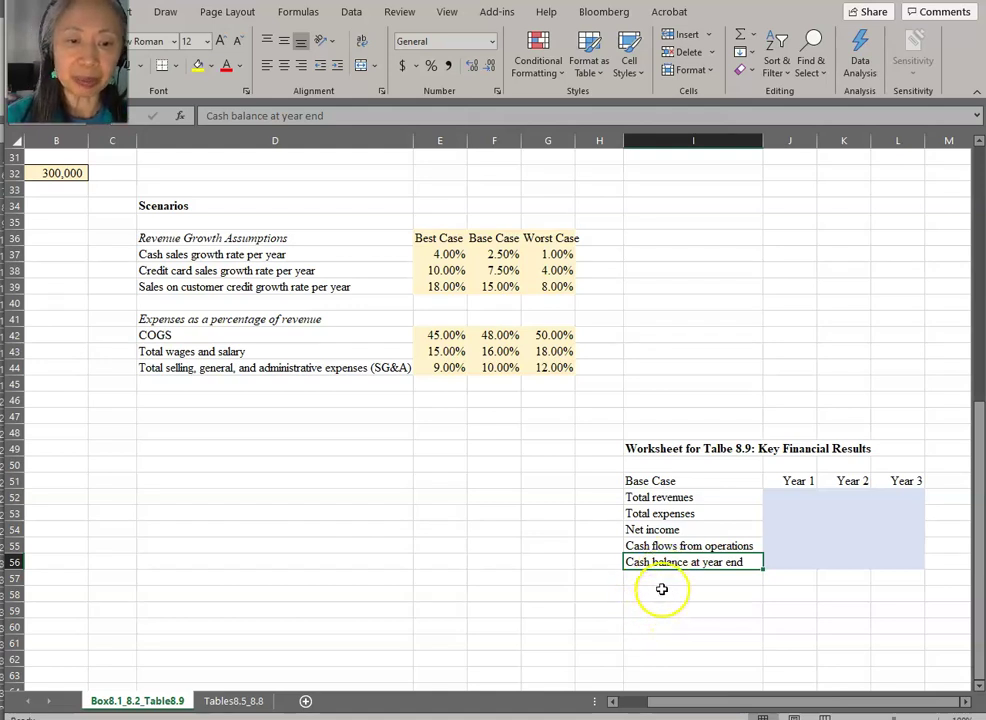
{"action": "left_click", "coordinate": [681, 499]}
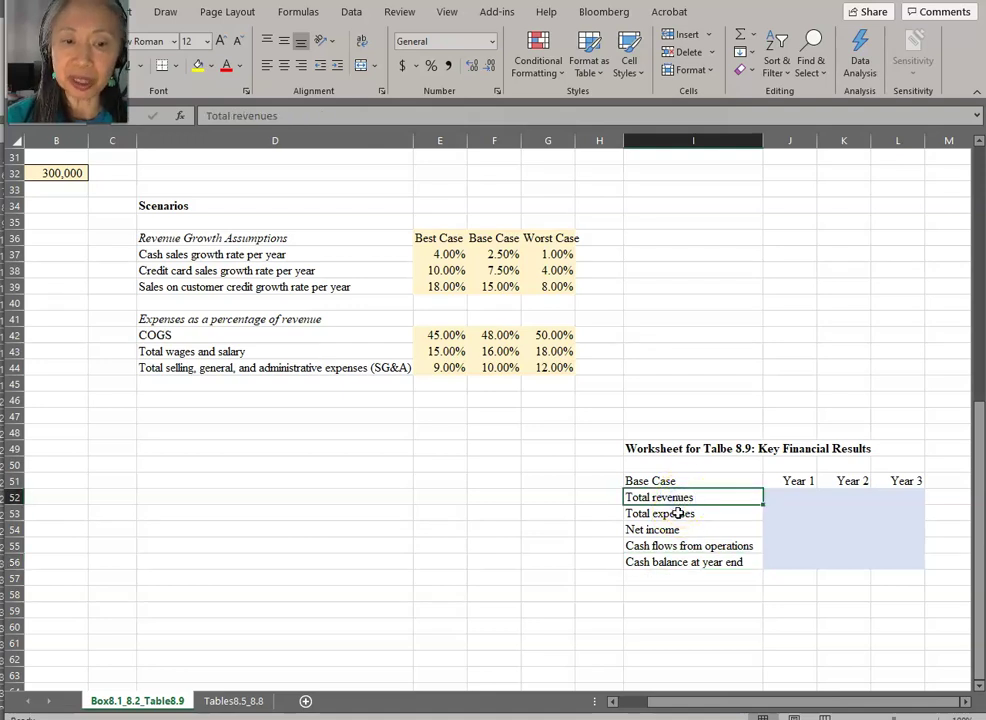
{"action": "left_click", "coordinate": [683, 513]}
{"action": "left_click", "coordinate": [680, 528]}
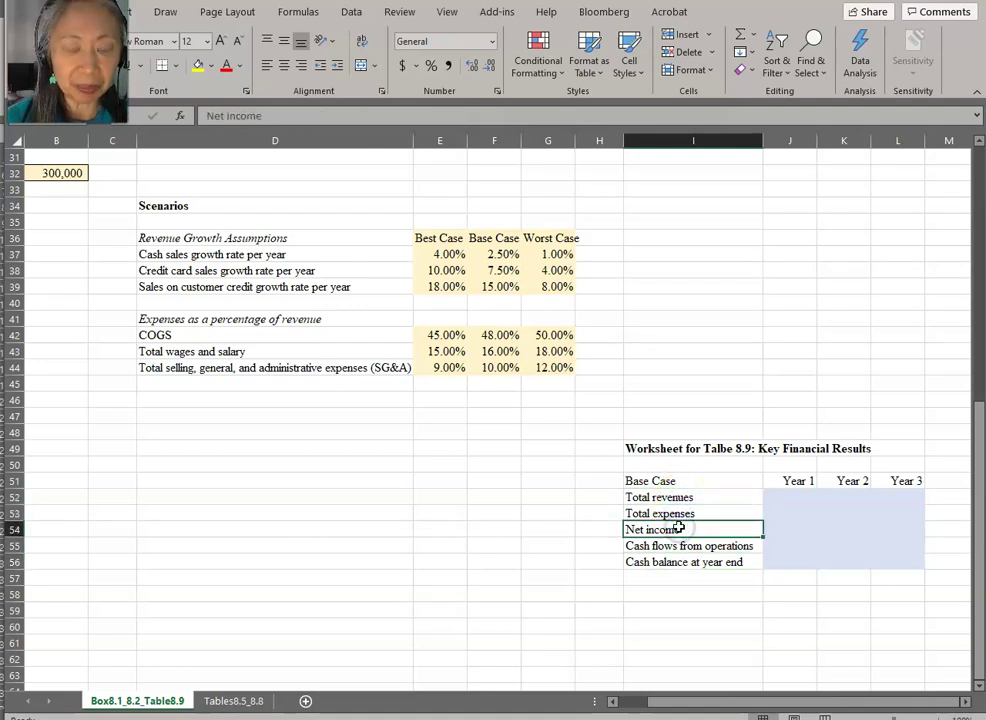
{"action": "left_click", "coordinate": [679, 549]}
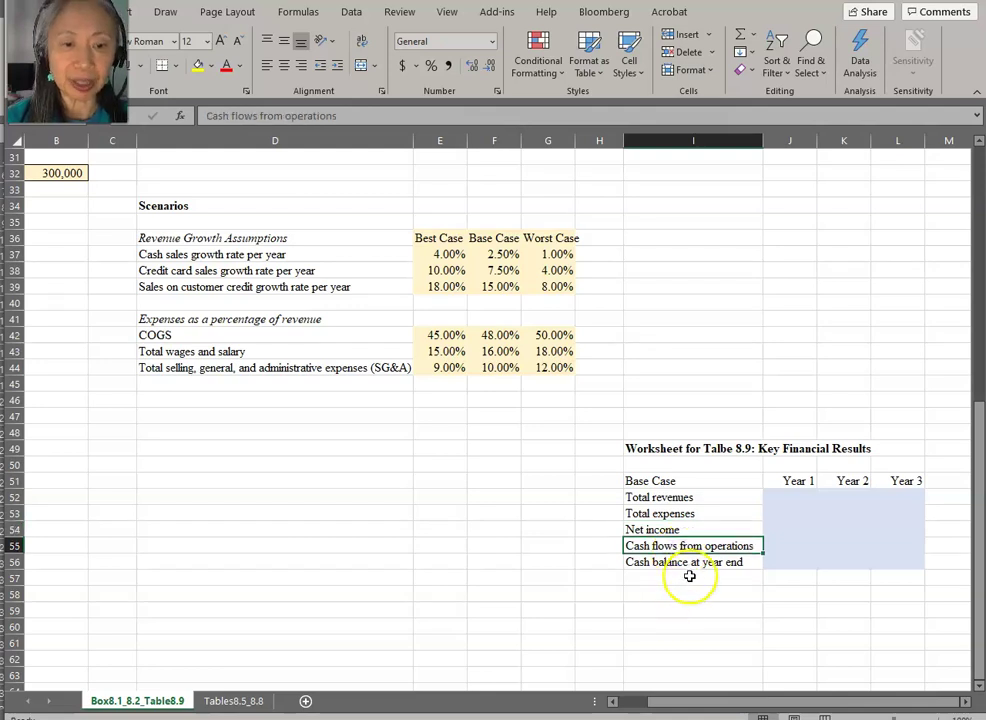
Step: Link Year 1 Total revenues in J52 of the Table 8.9 worksheet to TOTAL REVENUES with =Tables8.5_8.8!C12
{"action": "left_click", "coordinate": [690, 563]}
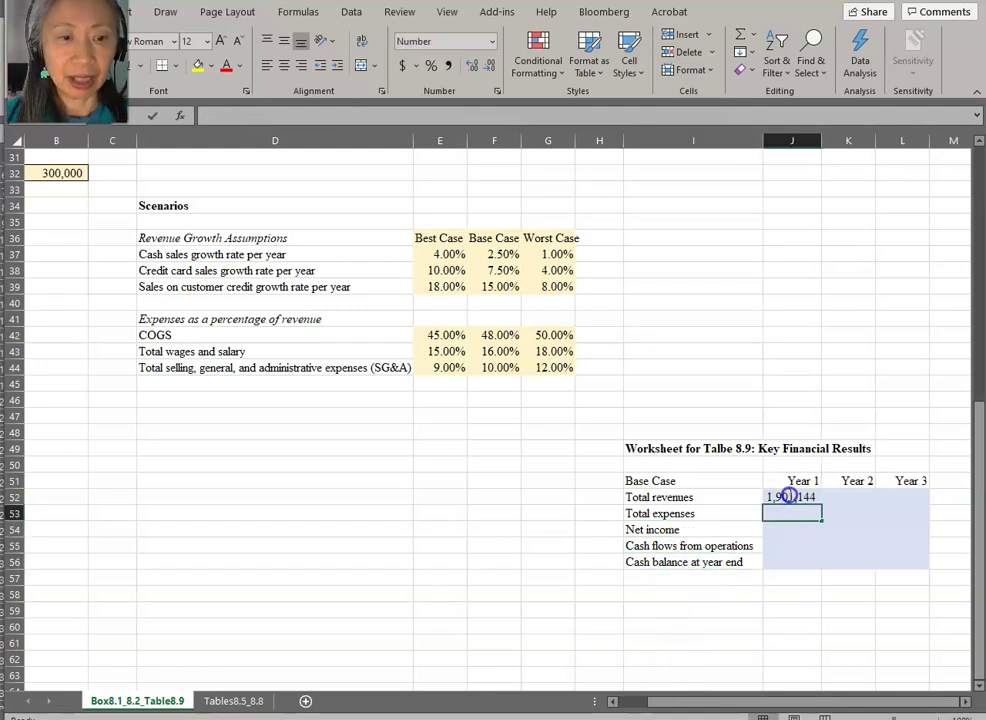
{"action": "left_click", "coordinate": [790, 496]}
{"action": "key", "text": "Delete"}
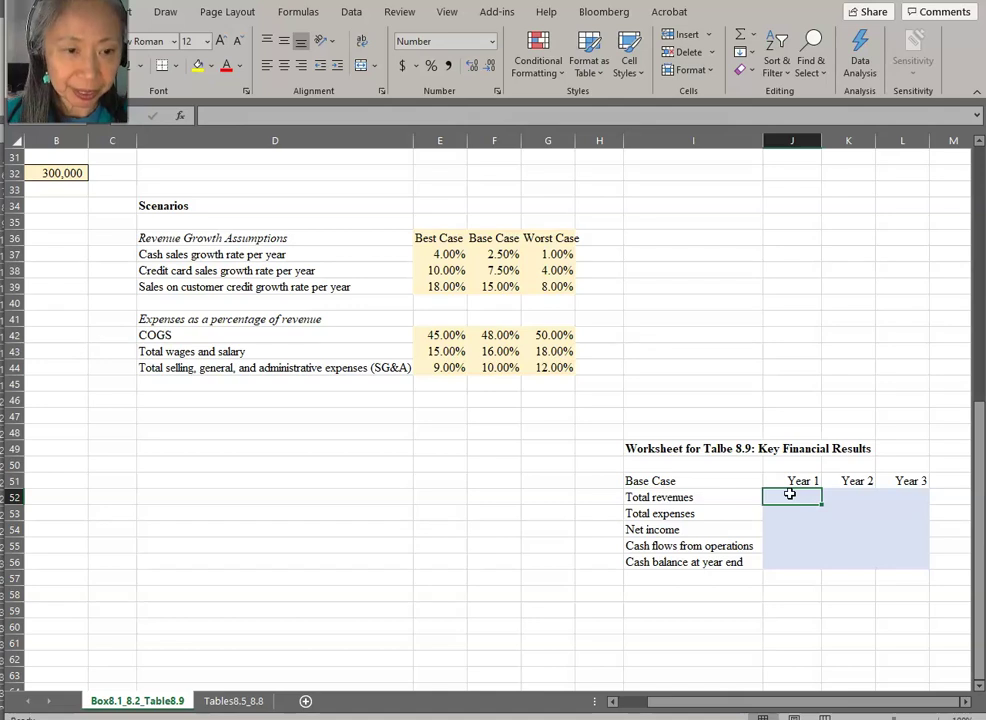
{"action": "type", "text": "="}
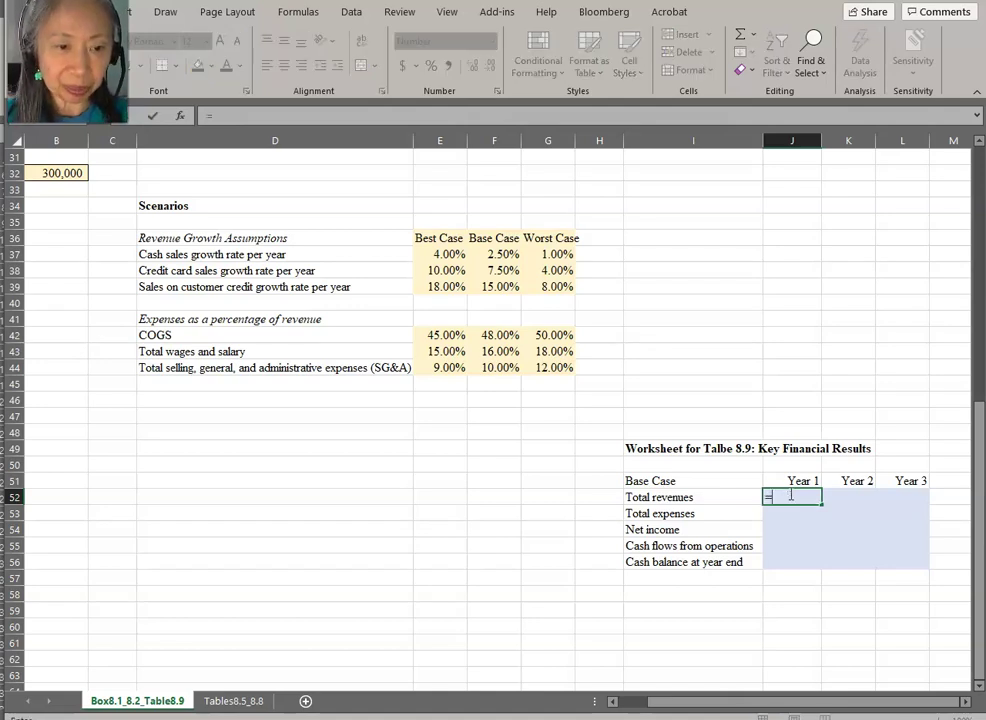
{"action": "left_click", "coordinate": [233, 700]}
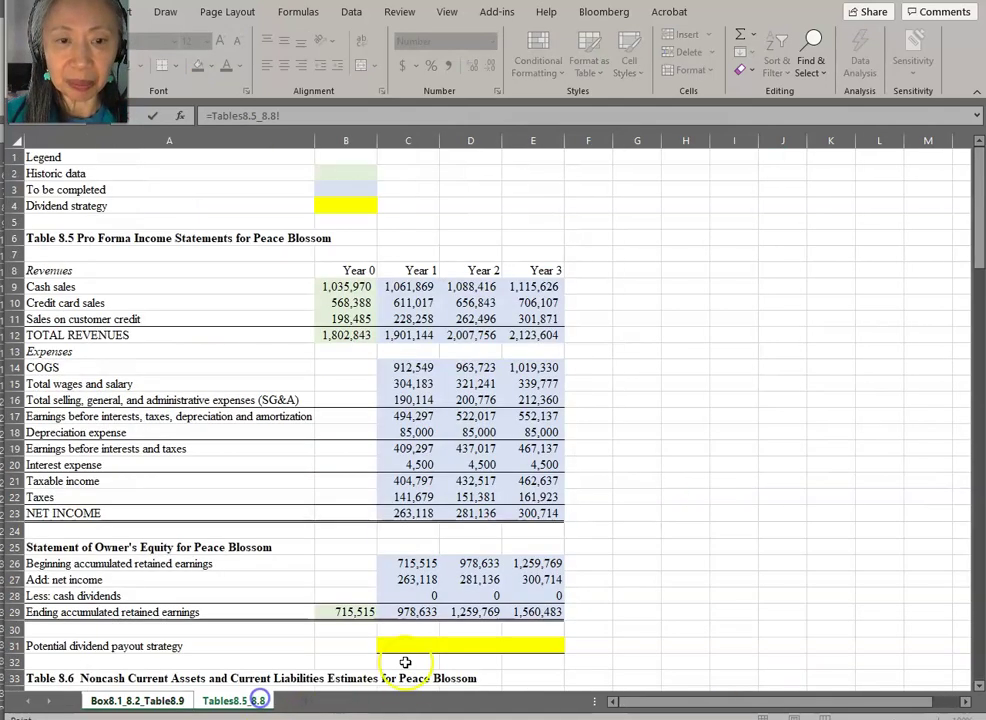
{"action": "left_click", "coordinate": [405, 335]}
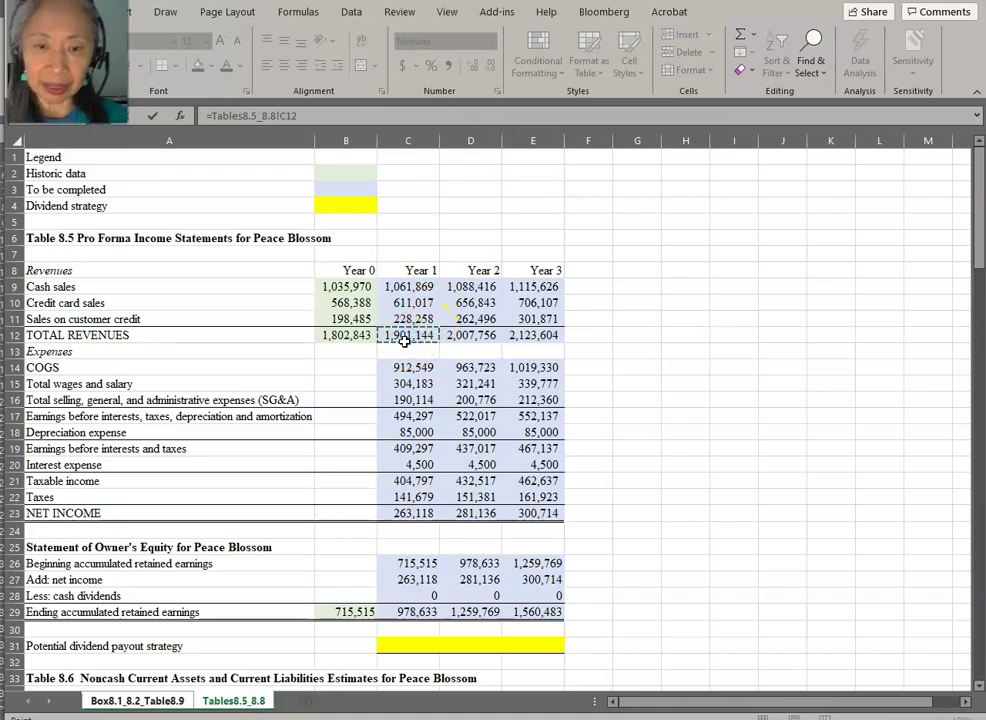
{"action": "key", "text": "Return"}
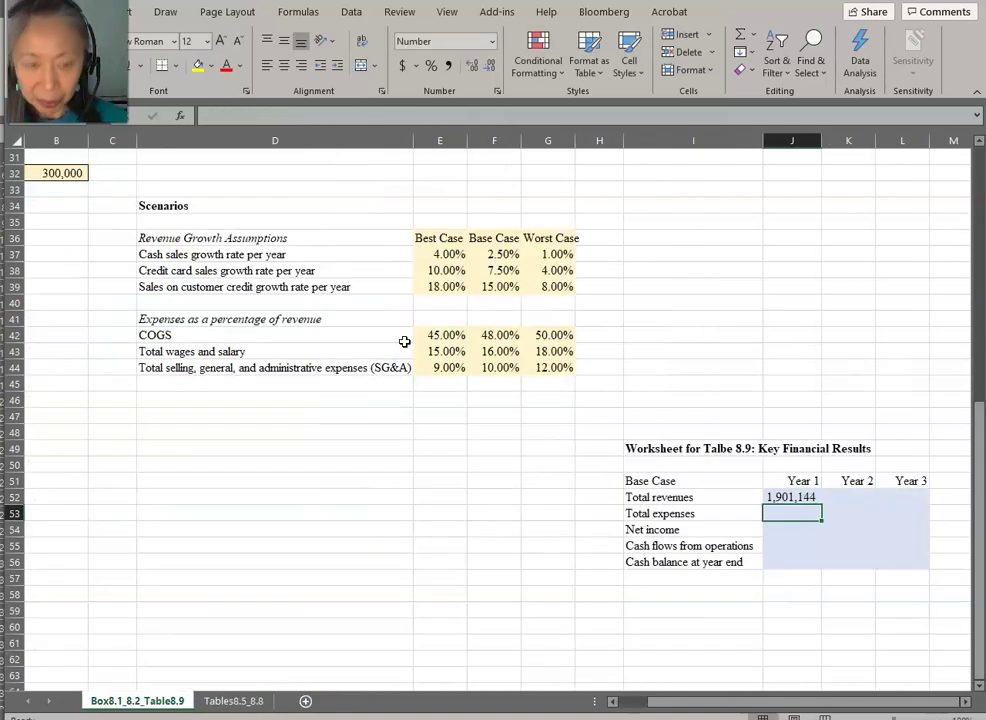
Step: Calculate Year 1 Total expenses in J53 as =SUM(Tables8.5_8.8!C14:C16)+Tables8.5_8.8!C18+Tables8.5_8.8!C20
{"action": "type", "text": "="}
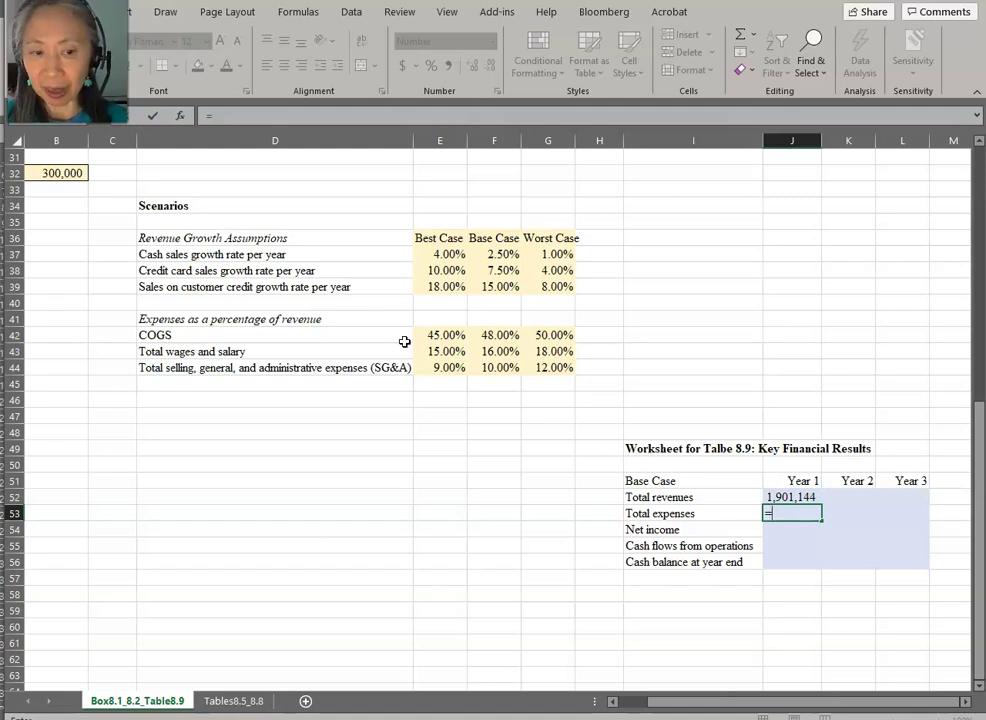
{"action": "type", "text": "sum("}
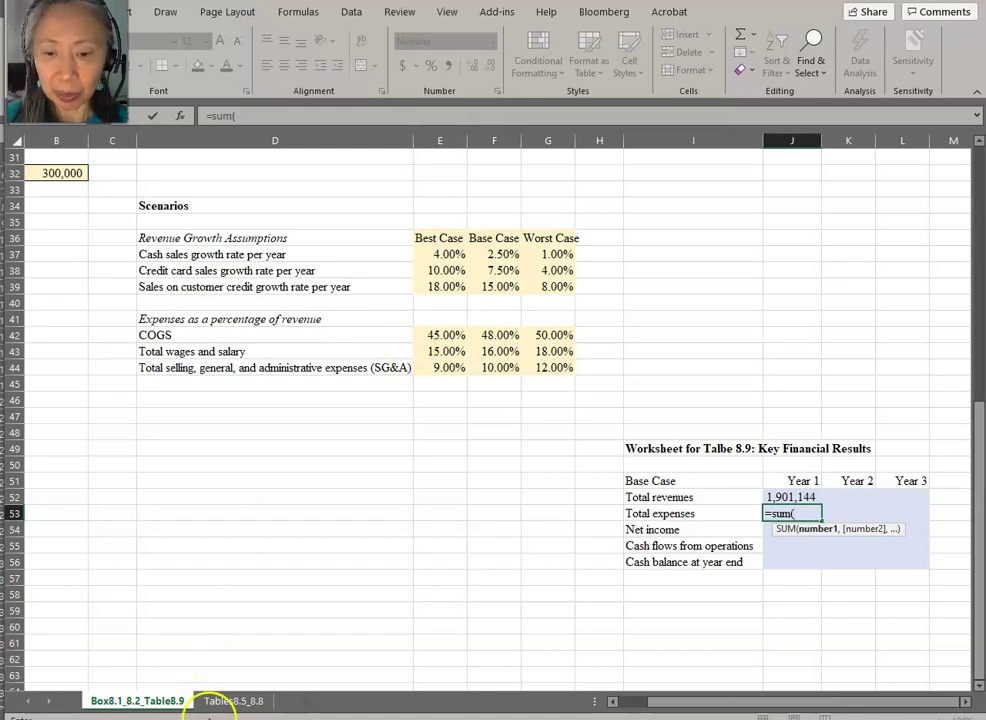
{"action": "left_click", "coordinate": [228, 701]}
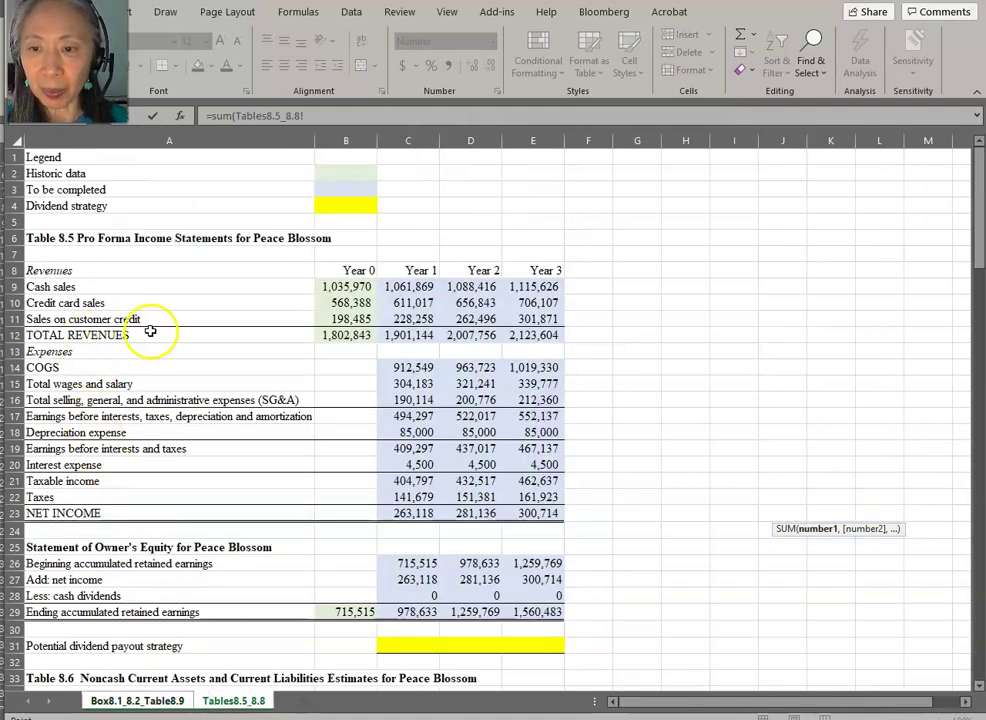
{"action": "left_click_drag", "start_coordinate": [395, 369], "coordinate": [401, 398]}
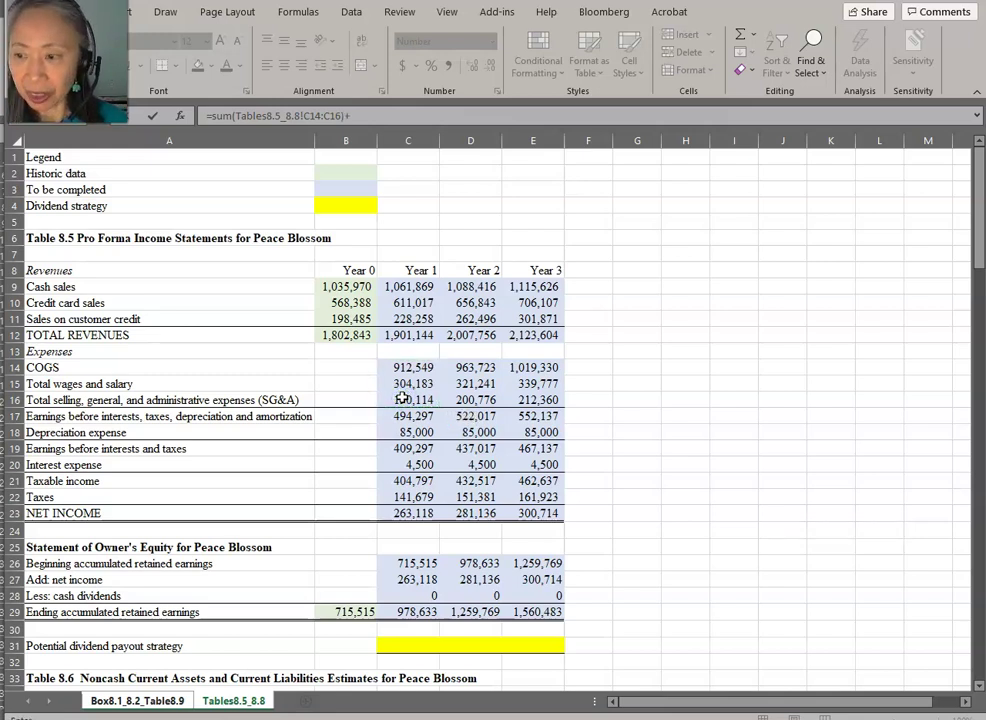
{"action": "left_click", "coordinate": [409, 432]}
{"action": "type", "text": "+"}
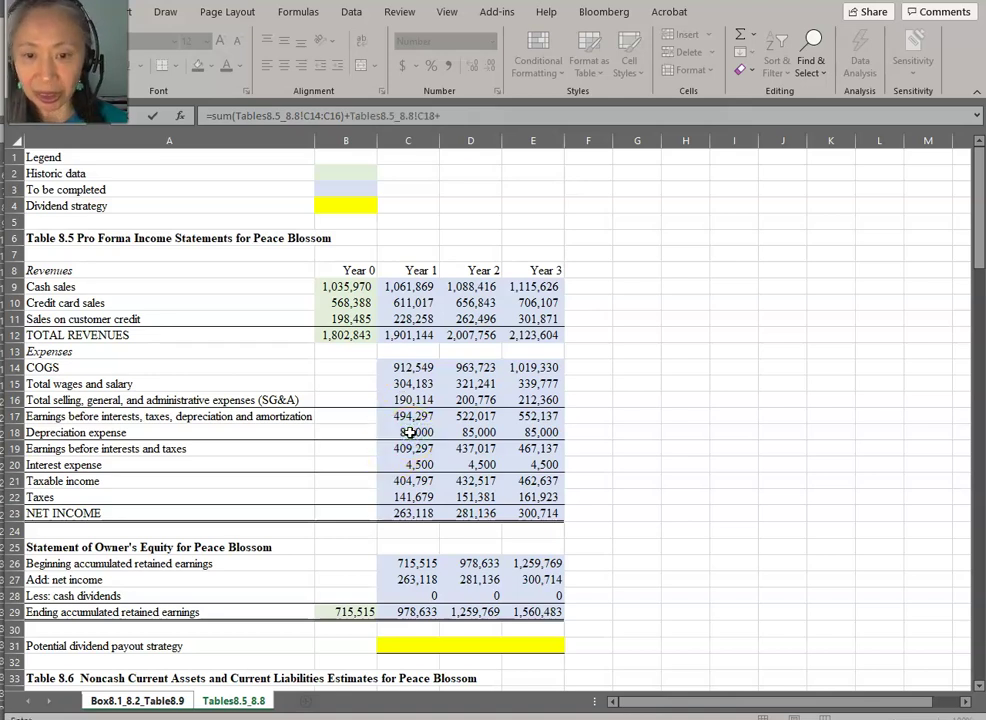
{"action": "left_click", "coordinate": [410, 464]}
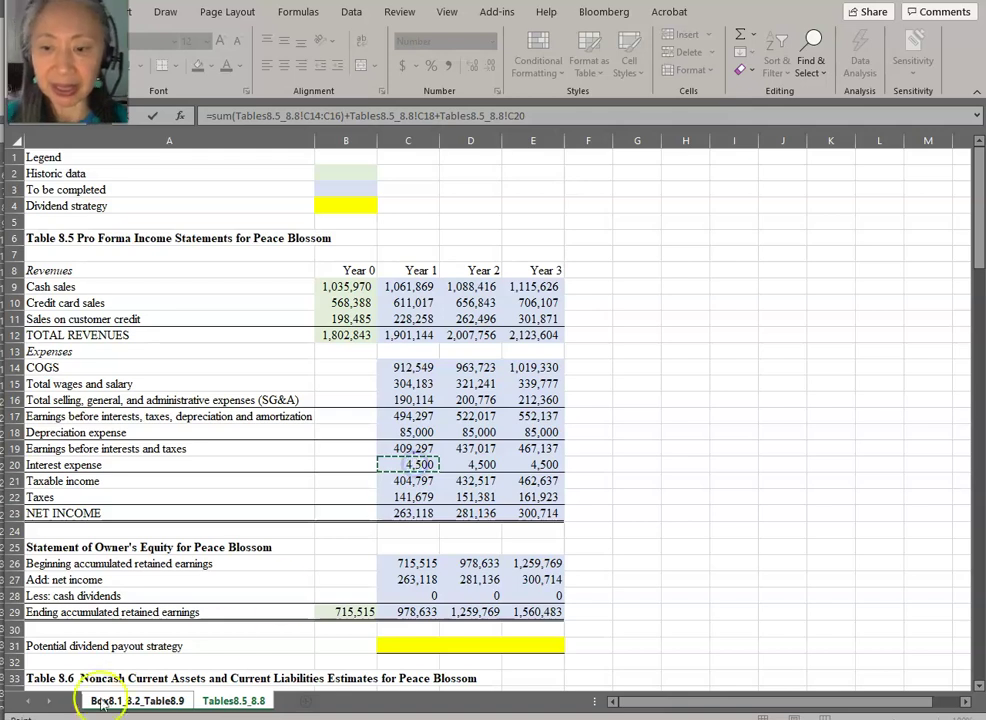
{"action": "key", "text": "Return"}
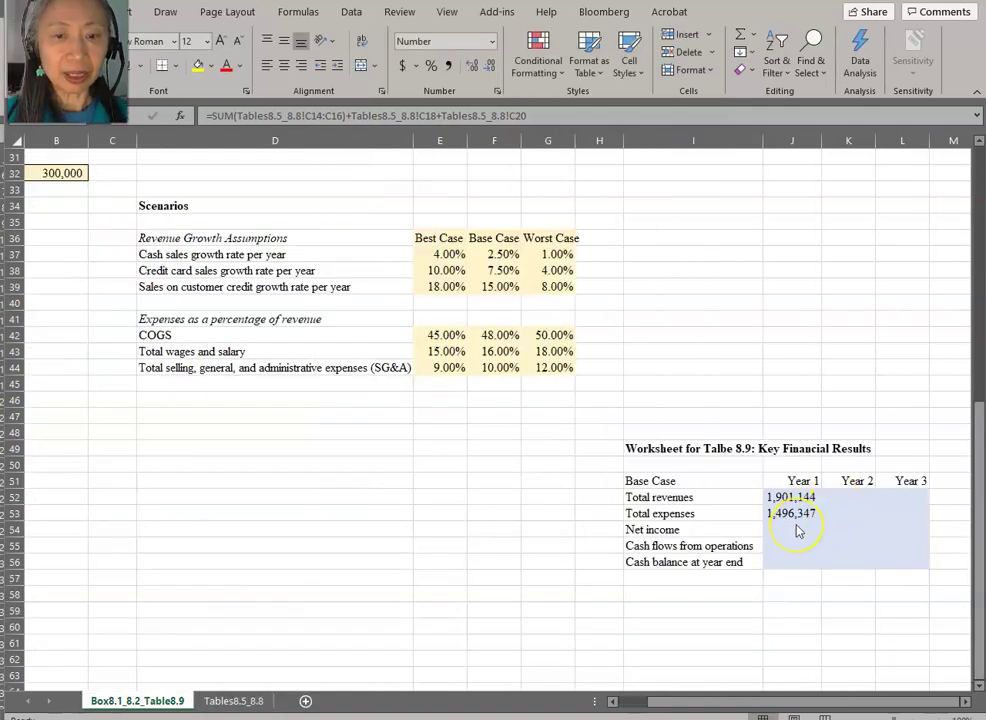
Step: Link Year 1 Net income in J54 to the pro forma income statement with =Tables8.5_8.8!C23
{"action": "left_click", "coordinate": [797, 529]}
{"action": "type", "text": "="}
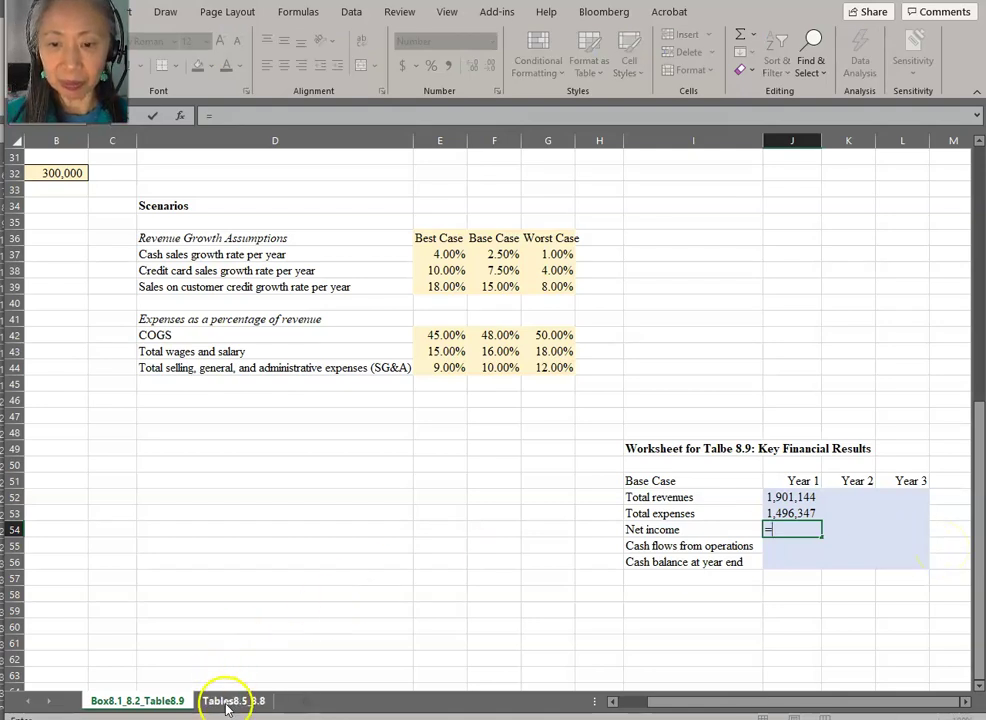
{"action": "left_click", "coordinate": [228, 701]}
{"action": "left_click", "coordinate": [414, 513]}
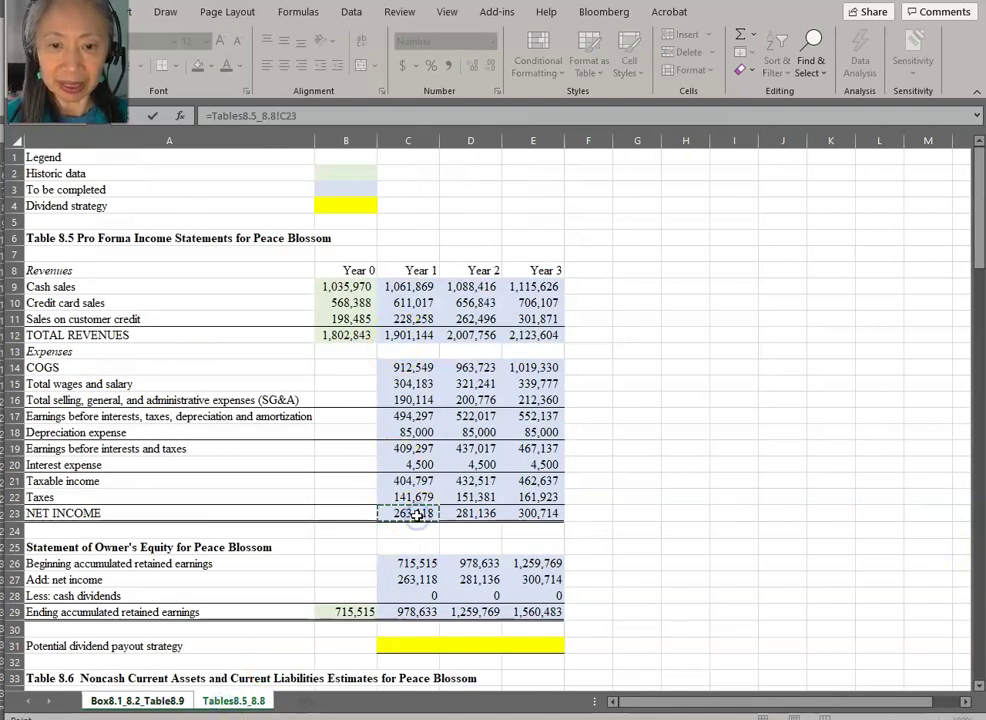
{"action": "key", "text": "Return"}
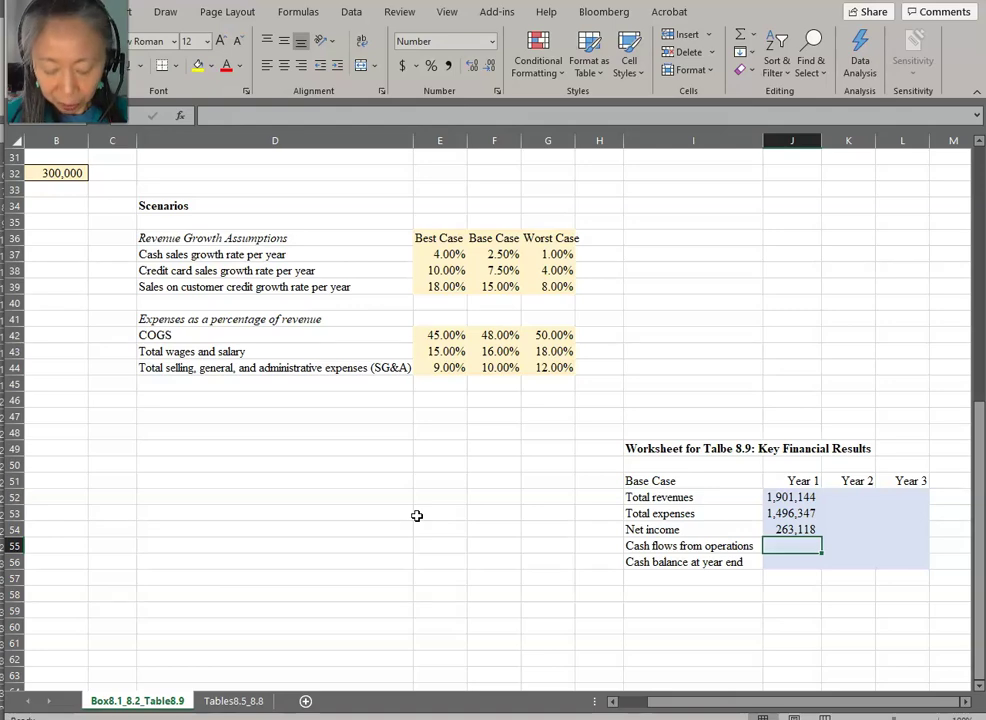
Step: Link Year 1 Cash flows from operations in J55 to CASH FROM OPERATING ACTIVITIES with =Tables8.5_8.8!C82
{"action": "type", "text": "="}
{"action": "left_click", "coordinate": [245, 703]}
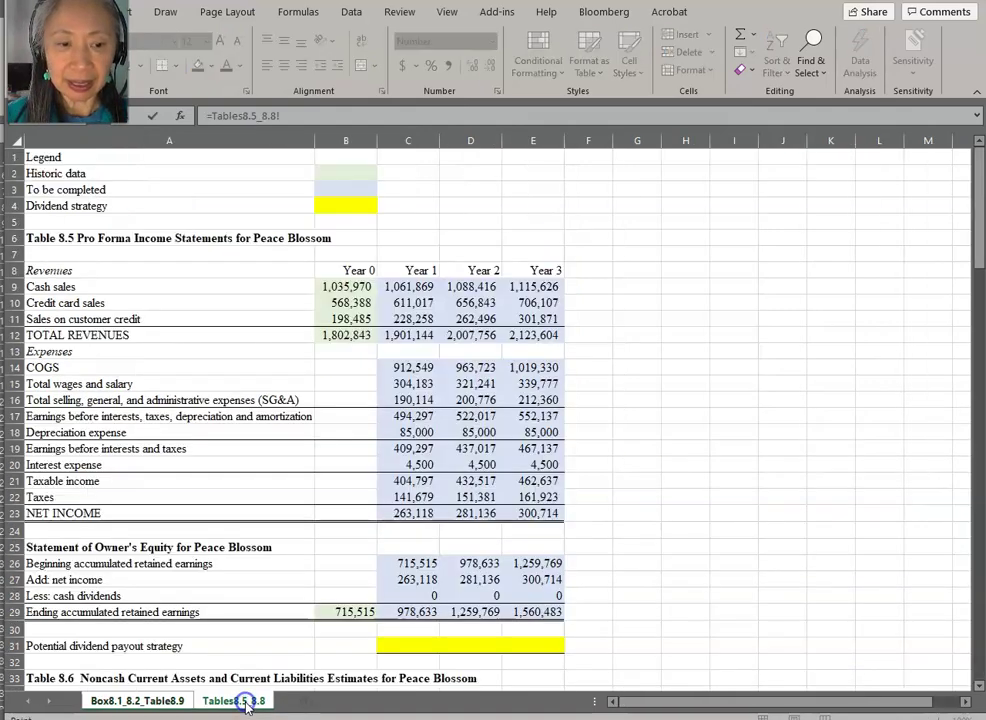
{"action": "scroll", "coordinate": [419, 565], "scroll_direction": "down", "scroll_amount": 5}
{"action": "scroll", "coordinate": [419, 565], "scroll_direction": "down", "scroll_amount": 10}
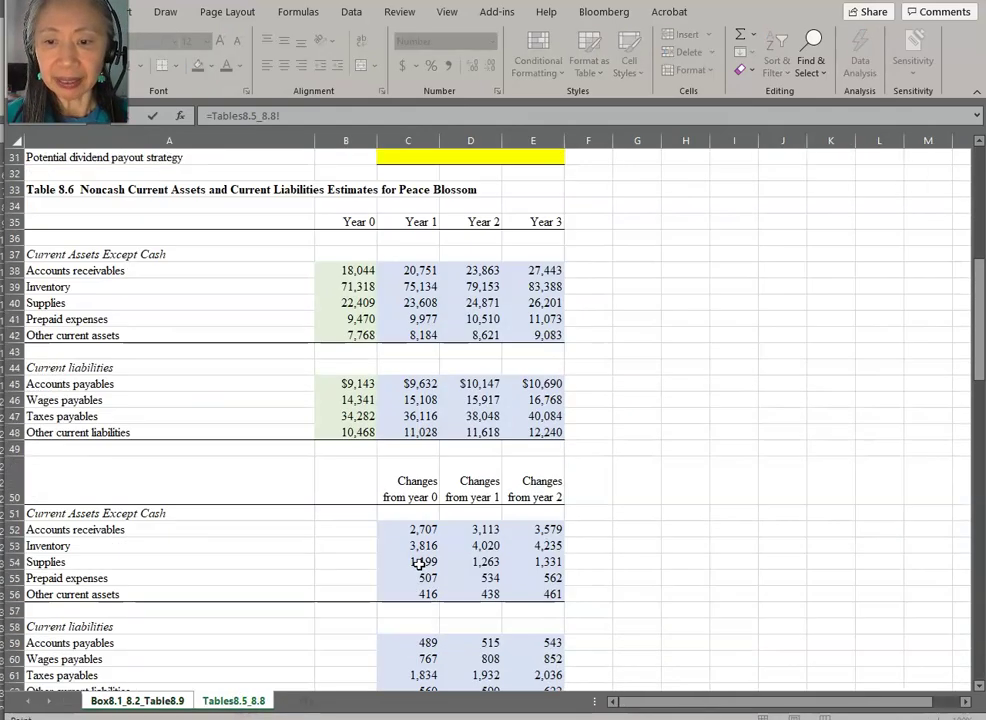
{"action": "scroll", "coordinate": [425, 658], "scroll_direction": "down", "scroll_amount": 5}
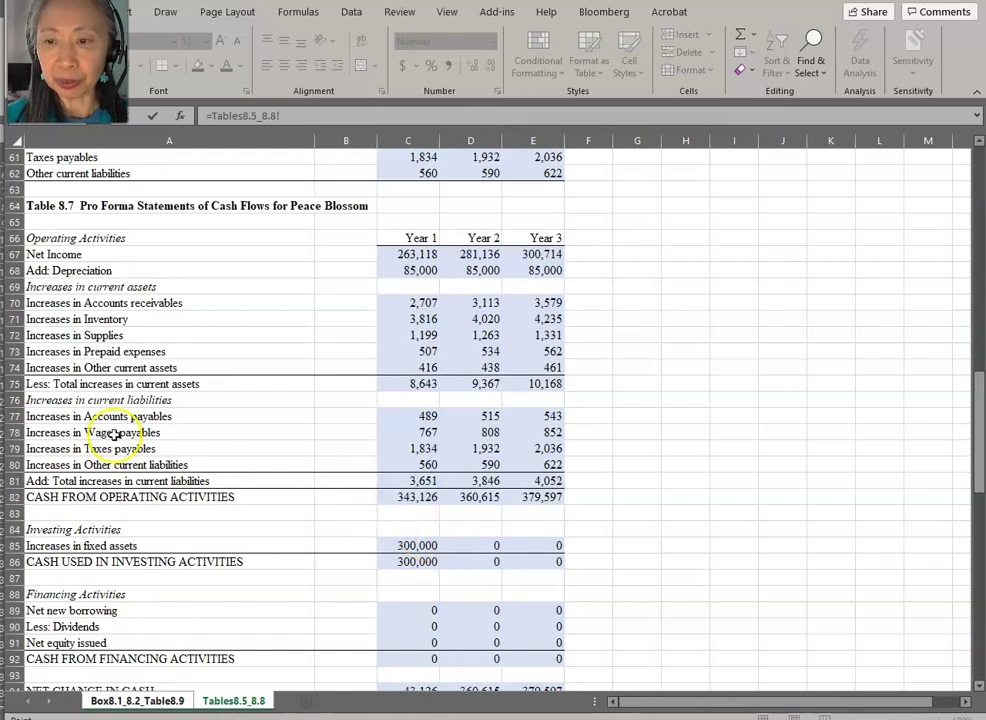
{"action": "left_click", "coordinate": [424, 496]}
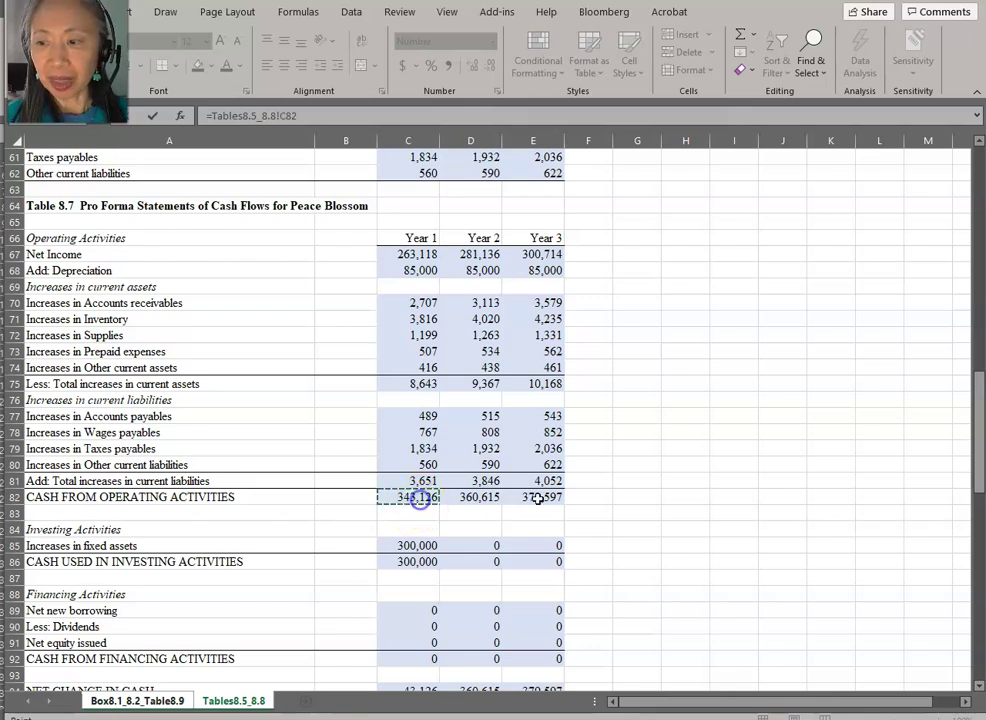
{"action": "key", "text": "Return"}
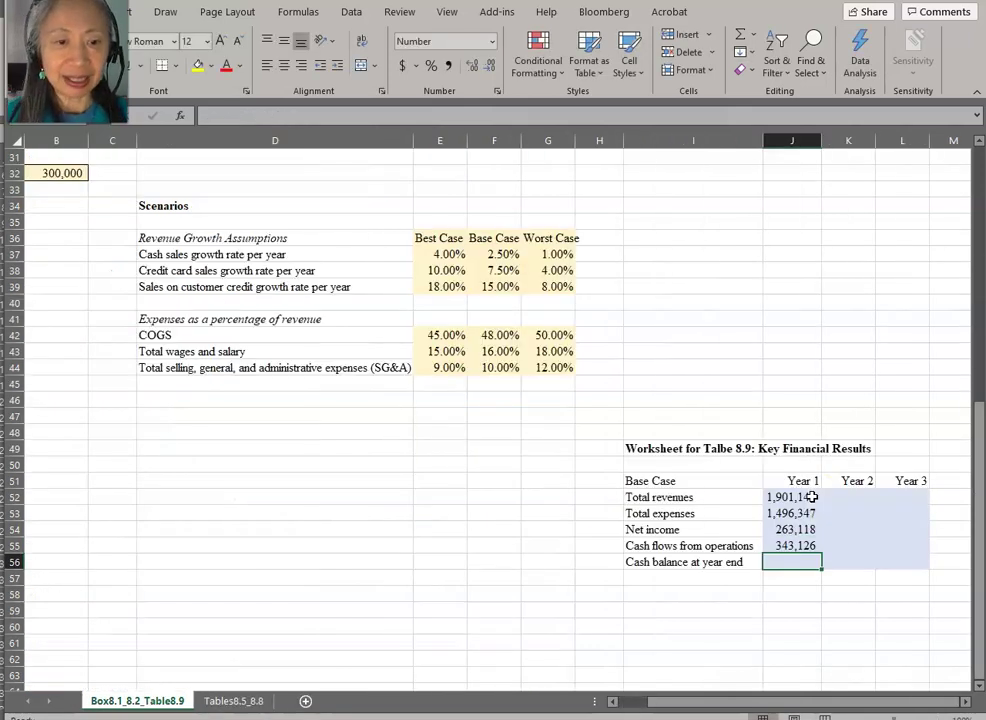
Step: Link Year 1 Cash balance at year end in J56 to the ending balance of short-term investments with =Tables8.5_8.8!C98
{"action": "type", "text": "="}
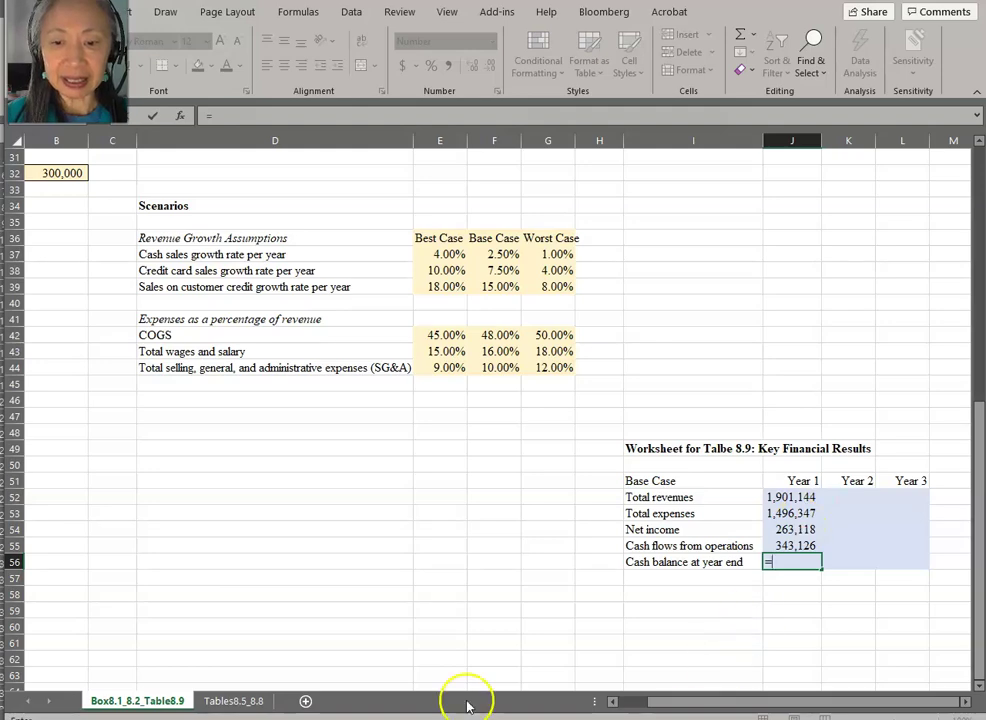
{"action": "left_click", "coordinate": [232, 701]}
{"action": "scroll", "coordinate": [405, 440], "scroll_direction": "down", "scroll_amount": 9}
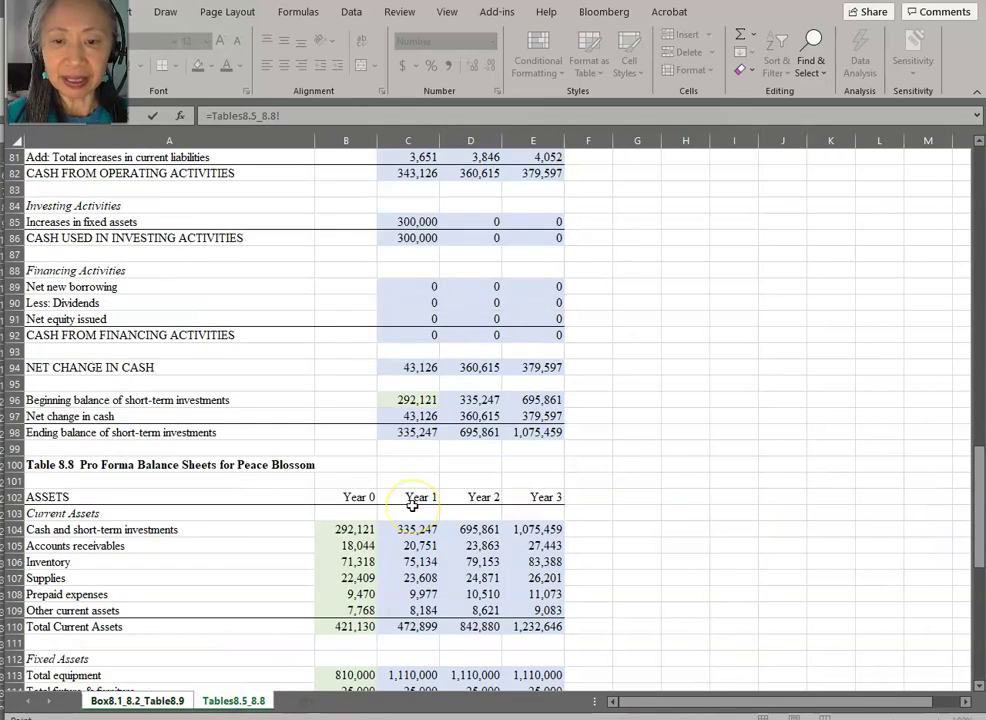
{"action": "scroll", "coordinate": [412, 507], "scroll_direction": "down", "scroll_amount": 2}
{"action": "scroll", "coordinate": [416, 512], "scroll_direction": "up", "scroll_amount": 2}
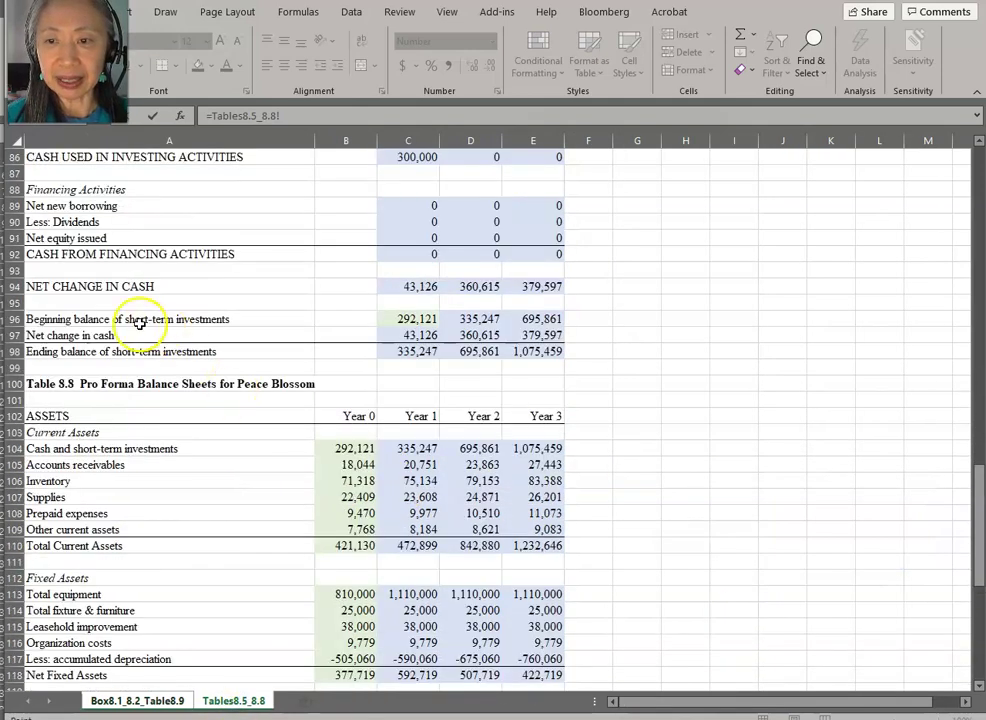
{"action": "left_click", "coordinate": [409, 351]}
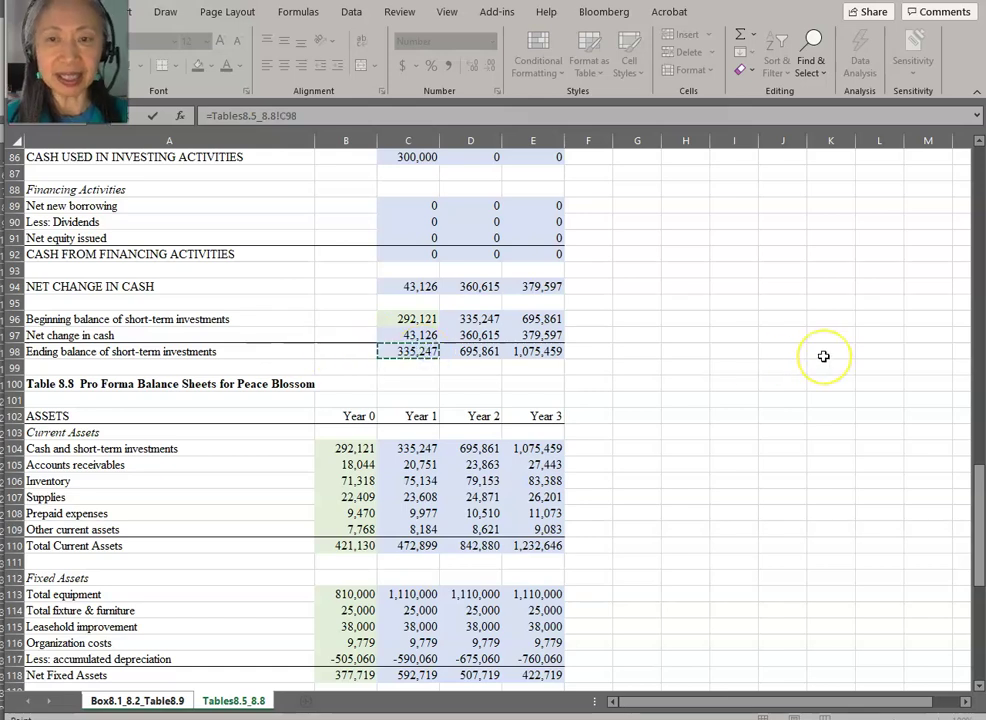
{"action": "key", "text": "Return"}
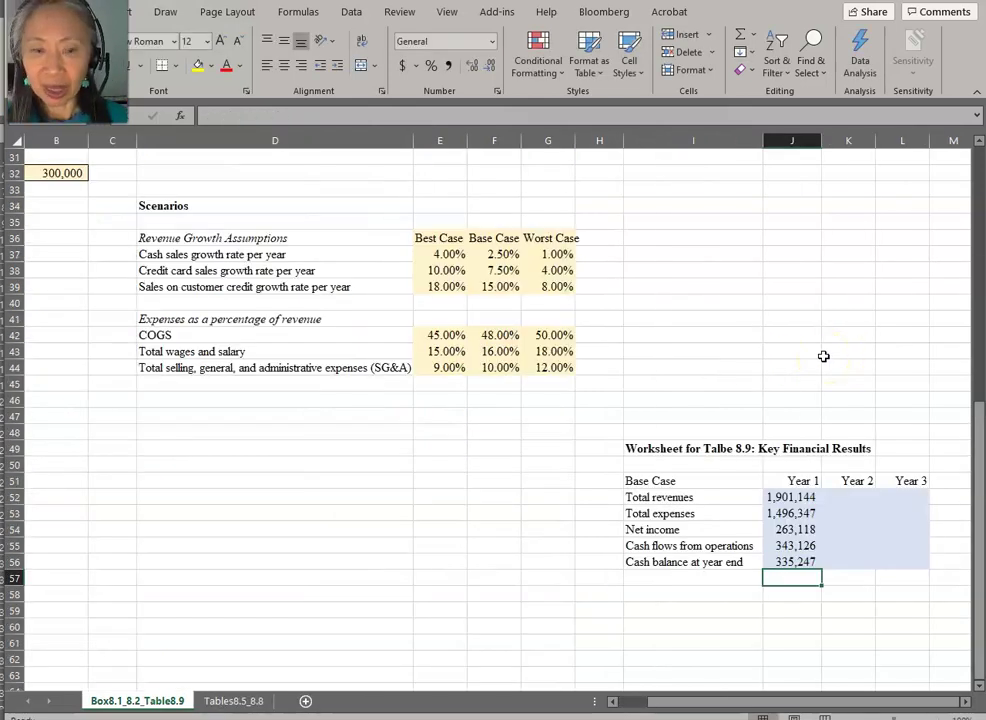
Step: Copy the Year 1 key financial results formulas in J52:J56 across to Years 2 and 3 in K52:L56
{"action": "key", "text": "Up"}
{"action": "key", "text": "Up"}
{"action": "key", "text": "Up"}
{"action": "key", "text": "Up"}
{"action": "key", "text": "Up"}
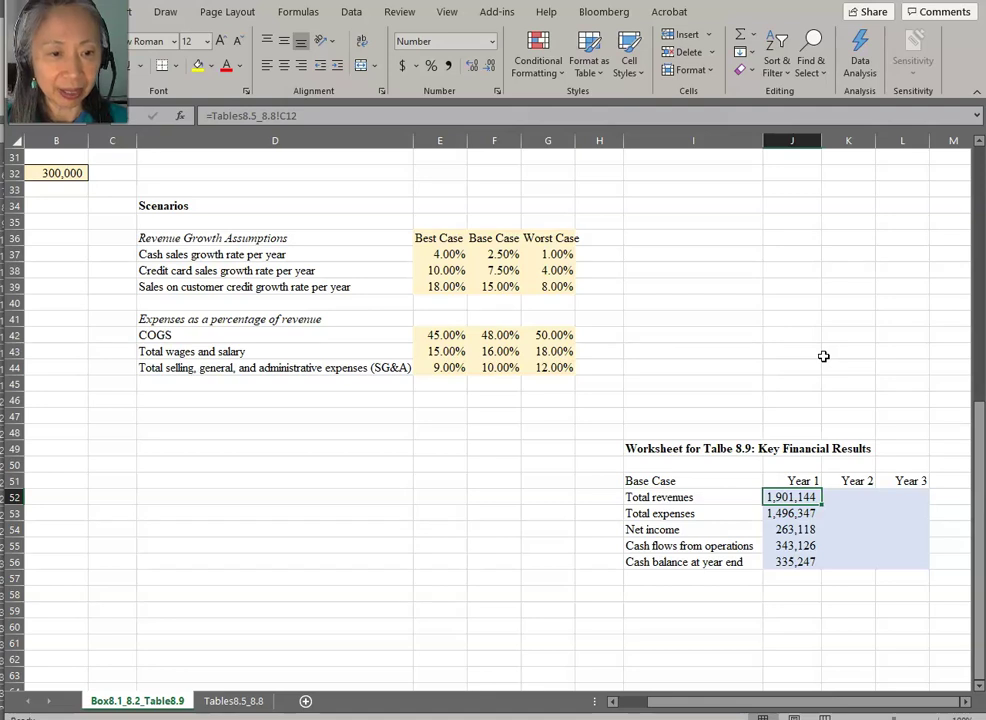
{"action": "key", "text": "shift+Down"}
{"action": "key", "text": "shift+Down"}
{"action": "key", "text": "shift+Down"}
{"action": "key", "text": "shift+Down"}
{"action": "key", "text": "ctrl+c"}
{"action": "key", "text": "shift+Right"}
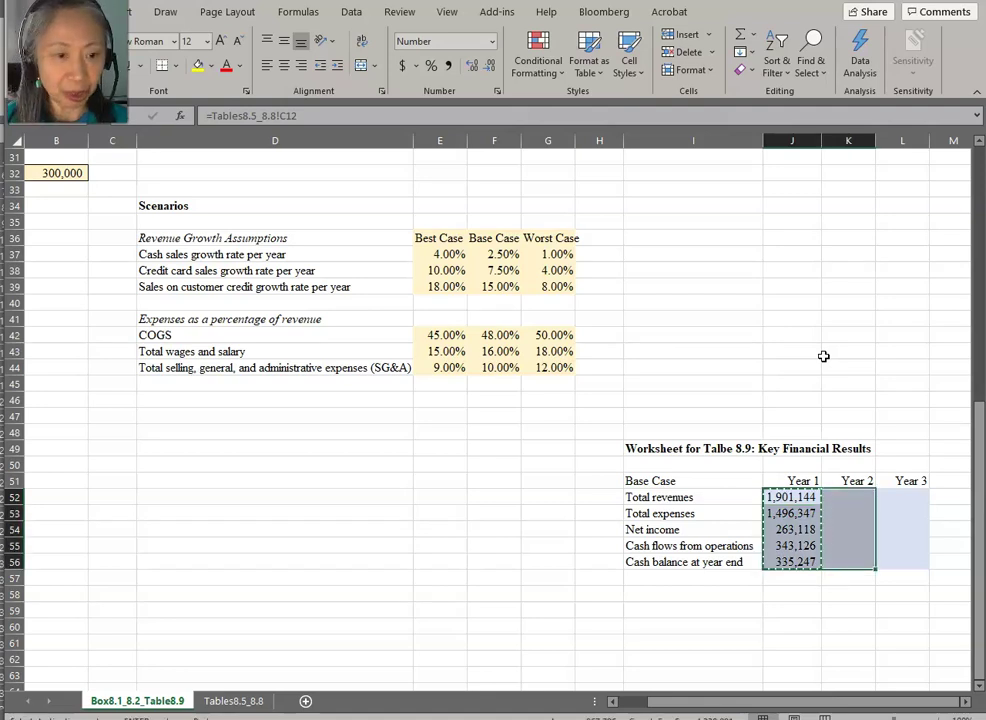
{"action": "key", "text": "shift+Right"}
{"action": "key", "text": "ctrl+v"}
Step: Autofit the widths of columns K and L to the Year 2 and Year 3 figures
{"action": "left_click", "coordinate": [823, 356]}
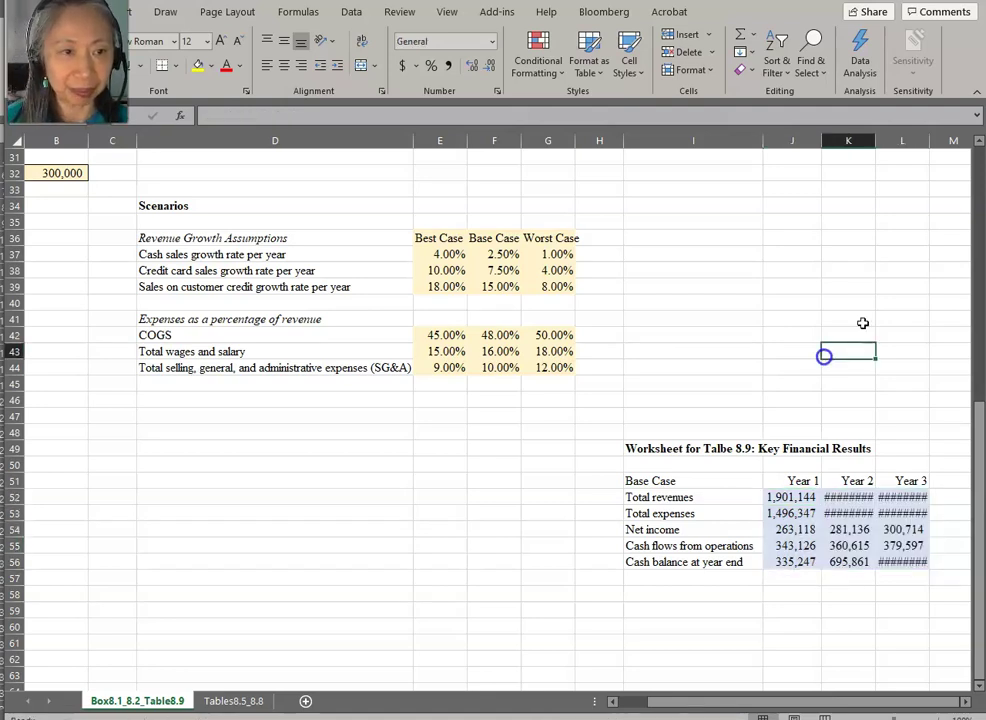
{"action": "double_click", "coordinate": [878, 140]}
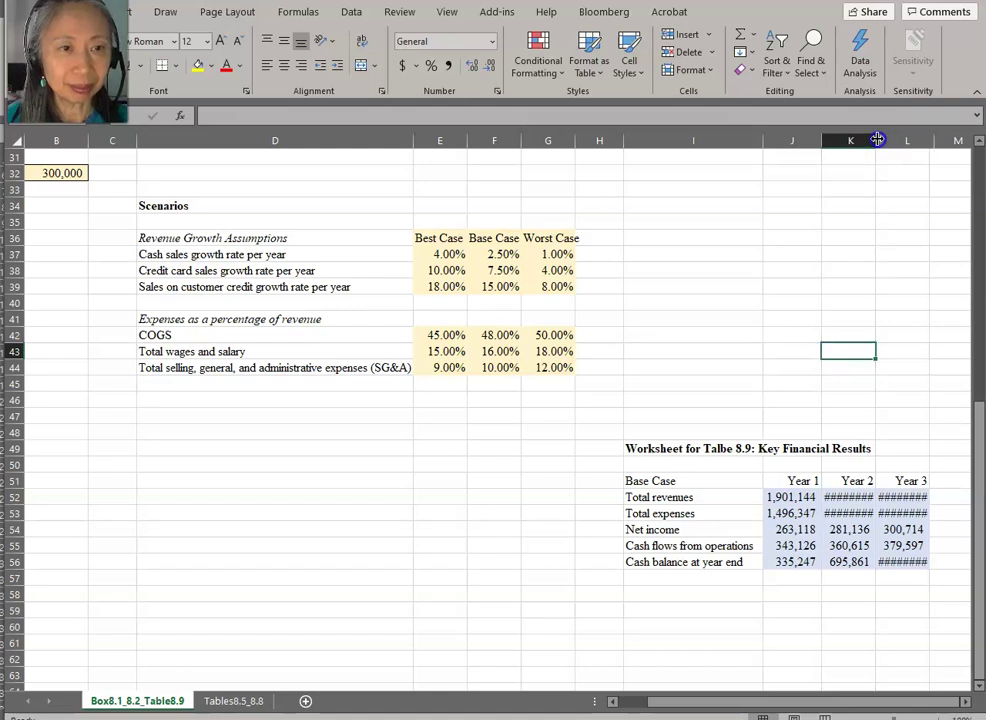
{"action": "double_click", "coordinate": [933, 140]}
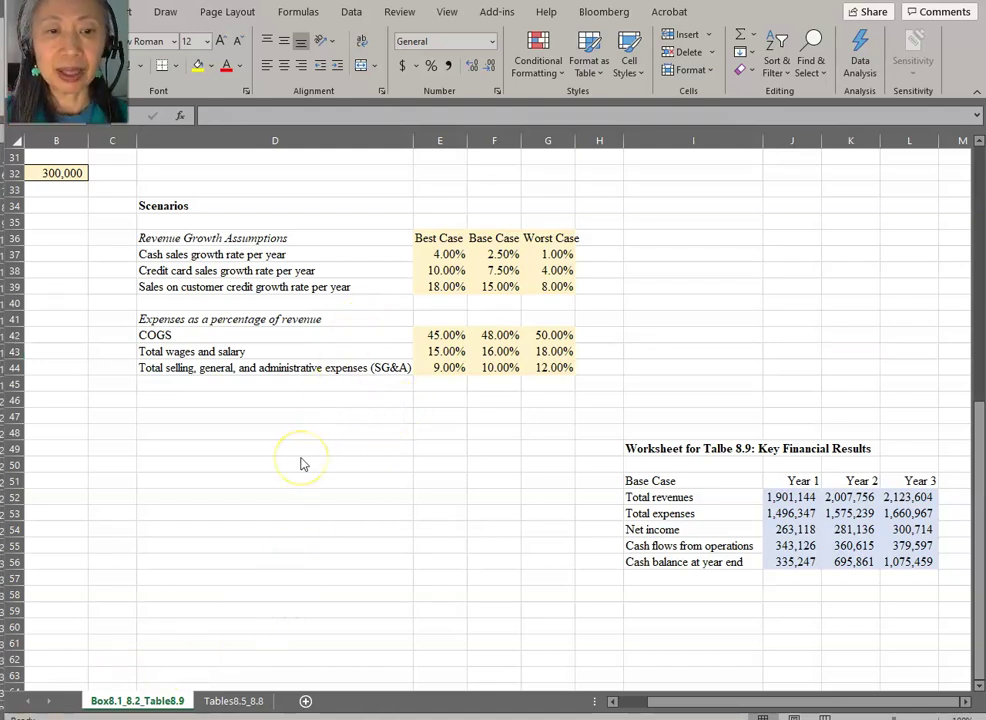
Step: Review the scenario assumptions, then inspect the formula behind the scenario label in I51 of the Table 8.9 worksheet
{"action": "scroll", "coordinate": [304, 464], "scroll_direction": "up", "scroll_amount": 2}
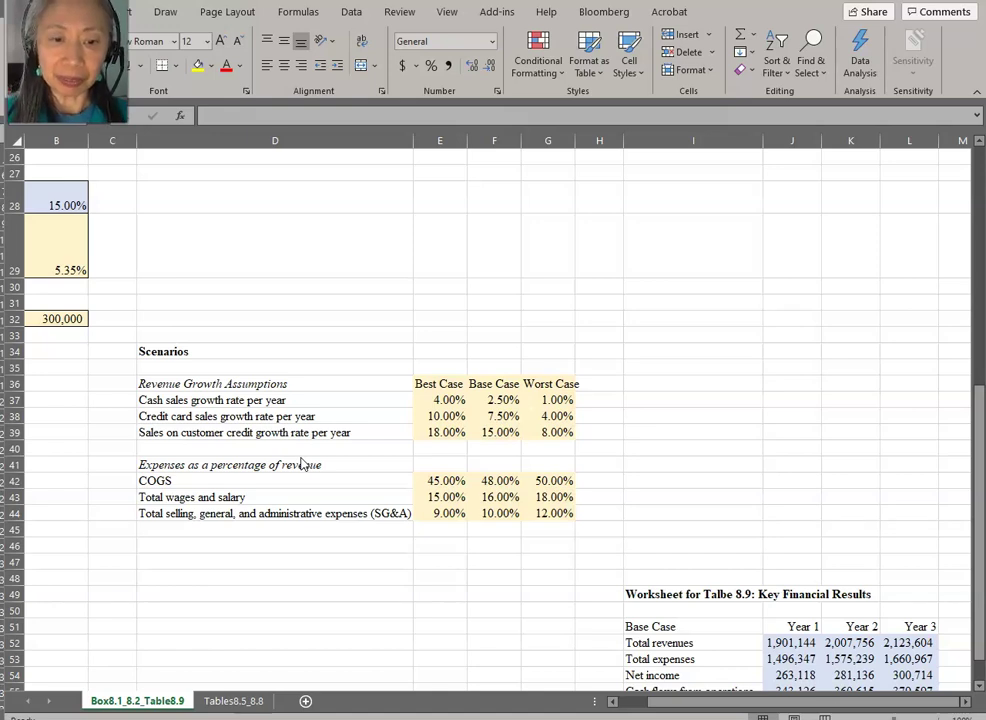
{"action": "scroll", "coordinate": [302, 464], "scroll_direction": "down", "scroll_amount": 2}
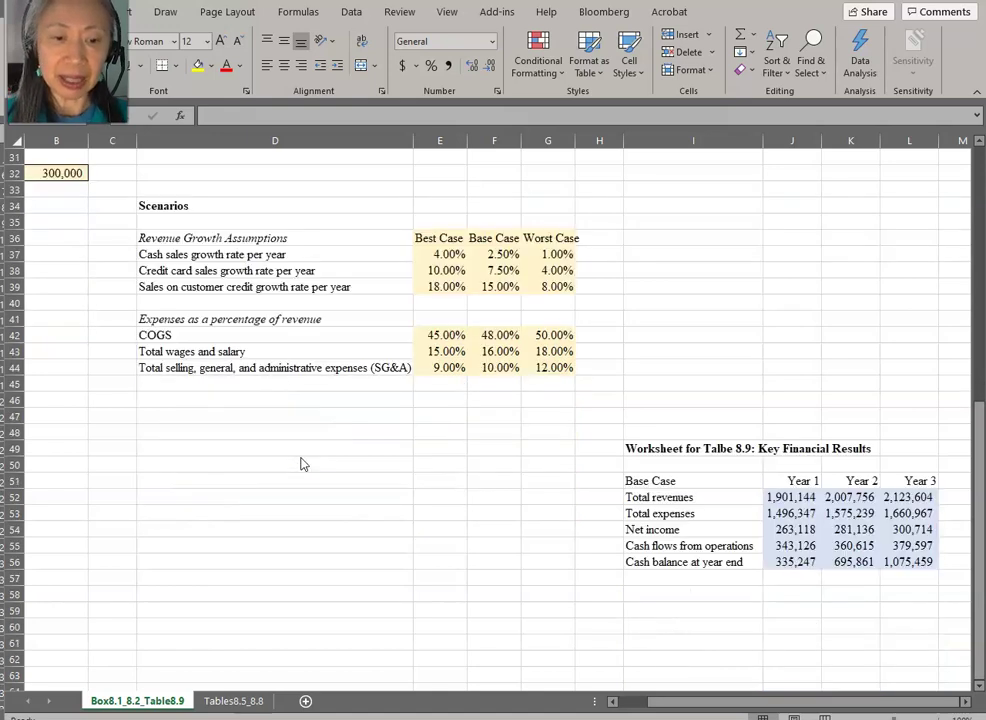
{"action": "left_click", "coordinate": [696, 482]}
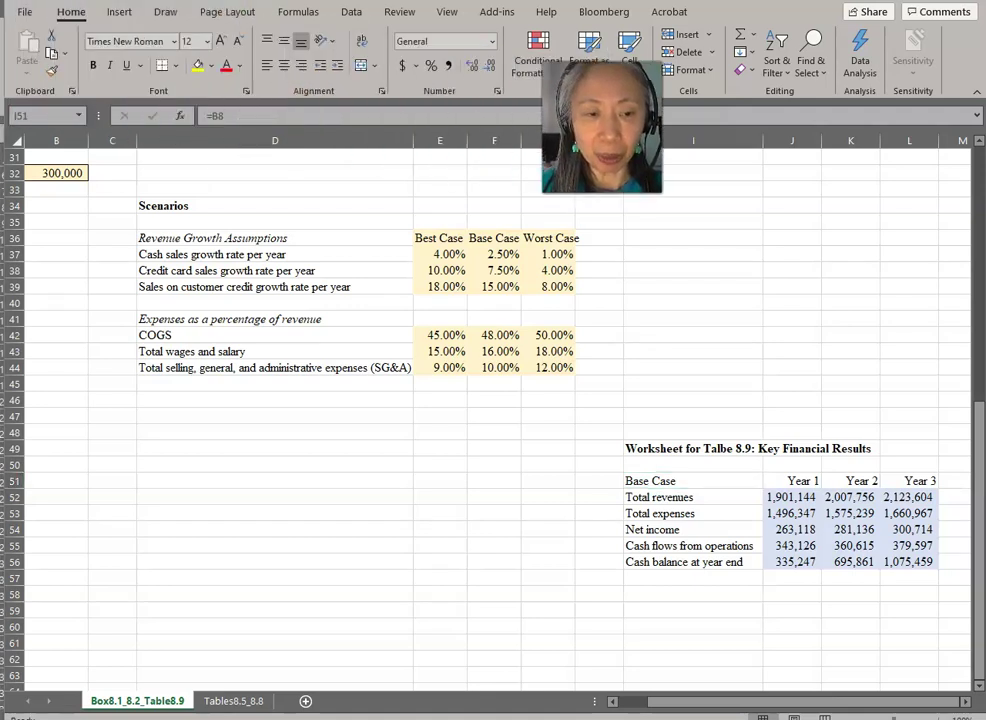
{"action": "left_click", "coordinate": [686, 479]}
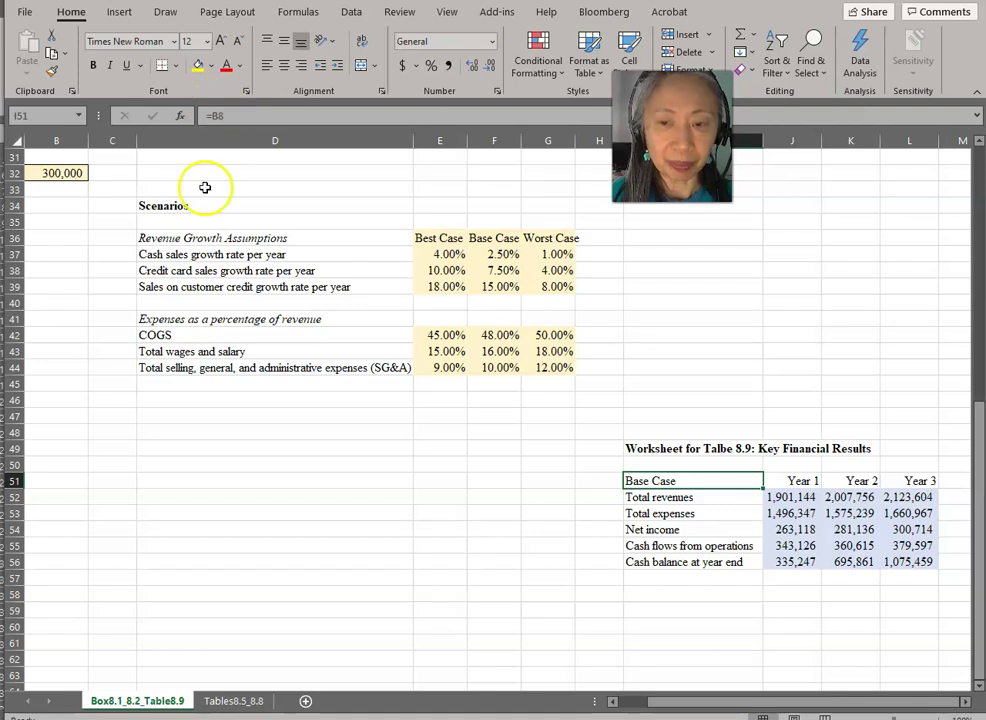
Step: Start a new scenario named Base_Case in Scenario Manager for the Box 8.1 base case assumptions
{"action": "scroll", "coordinate": [189, 414], "scroll_direction": "up", "scroll_amount": 10}
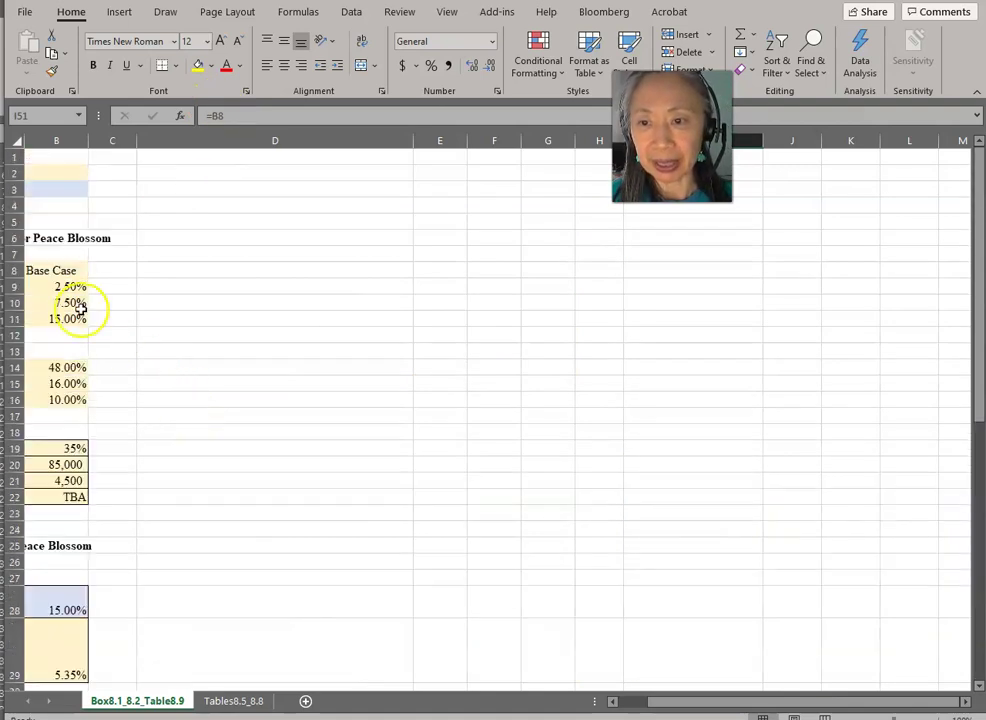
{"action": "scroll", "coordinate": [458, 301], "scroll_direction": "down", "scroll_amount": 7}
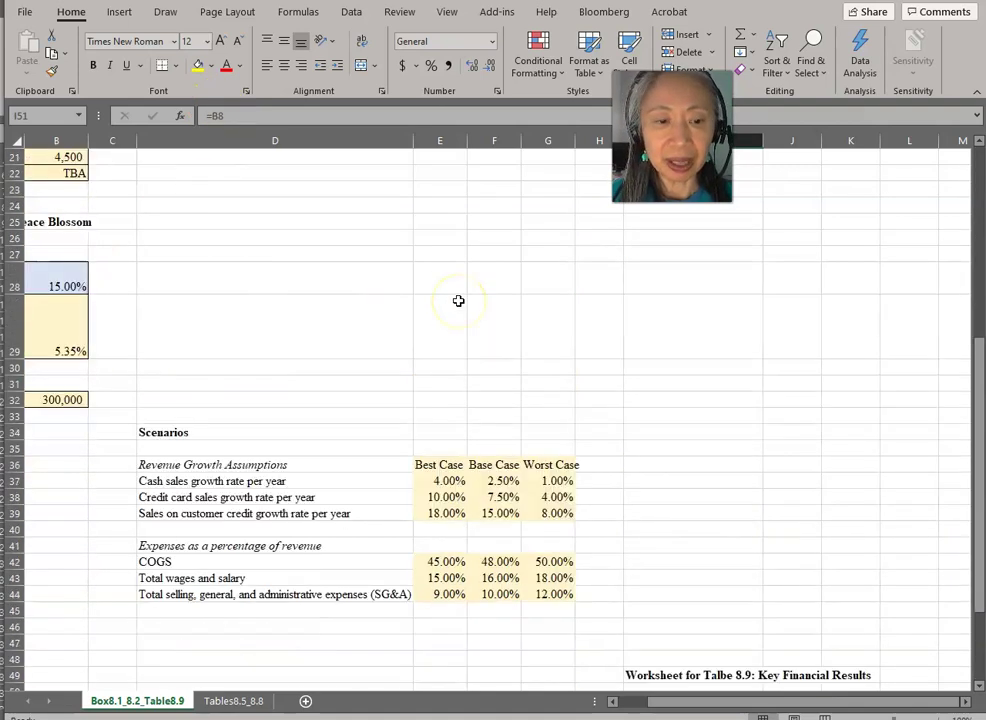
{"action": "scroll", "coordinate": [458, 301], "scroll_direction": "down", "scroll_amount": 3}
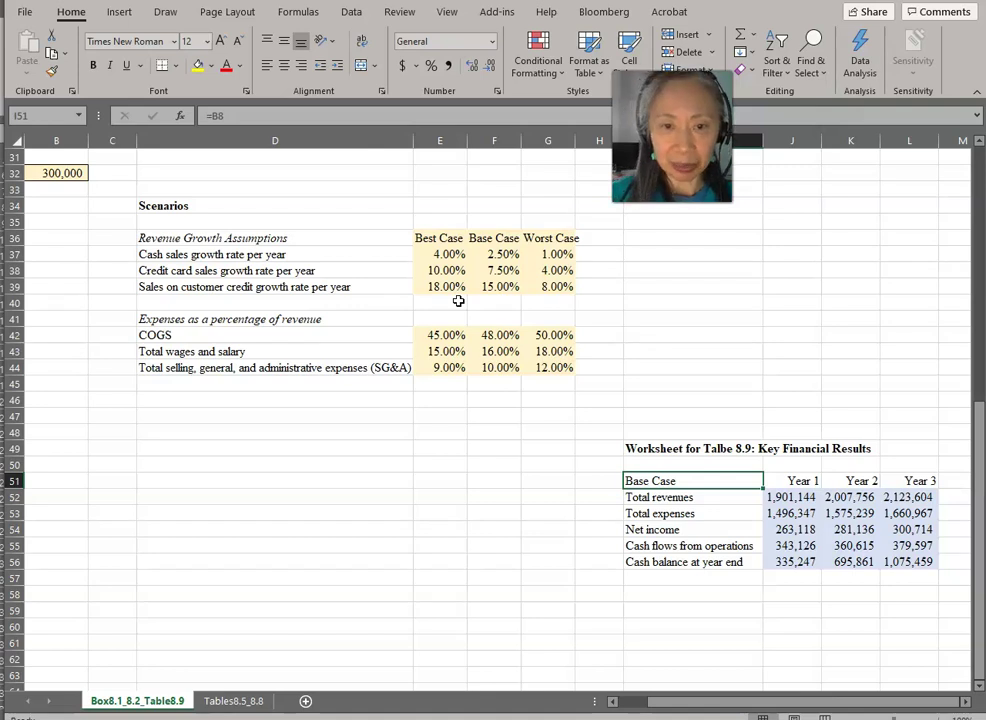
{"action": "scroll", "coordinate": [458, 301], "scroll_direction": "up", "scroll_amount": 7}
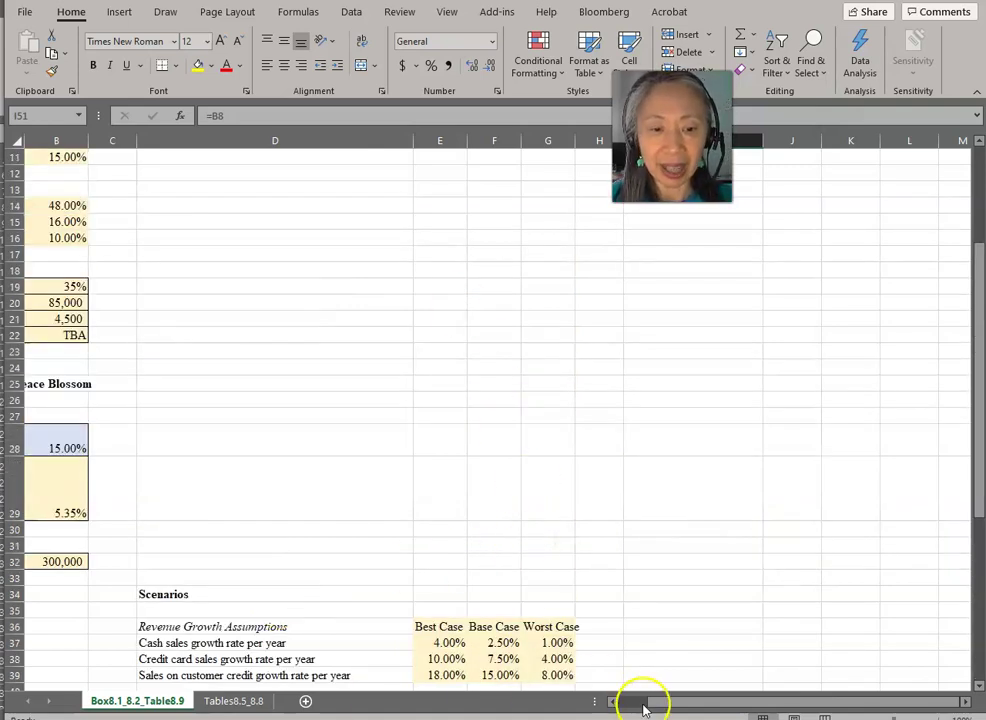
{"action": "left_click_drag", "start_coordinate": [660, 705], "coordinate": [631, 702]}
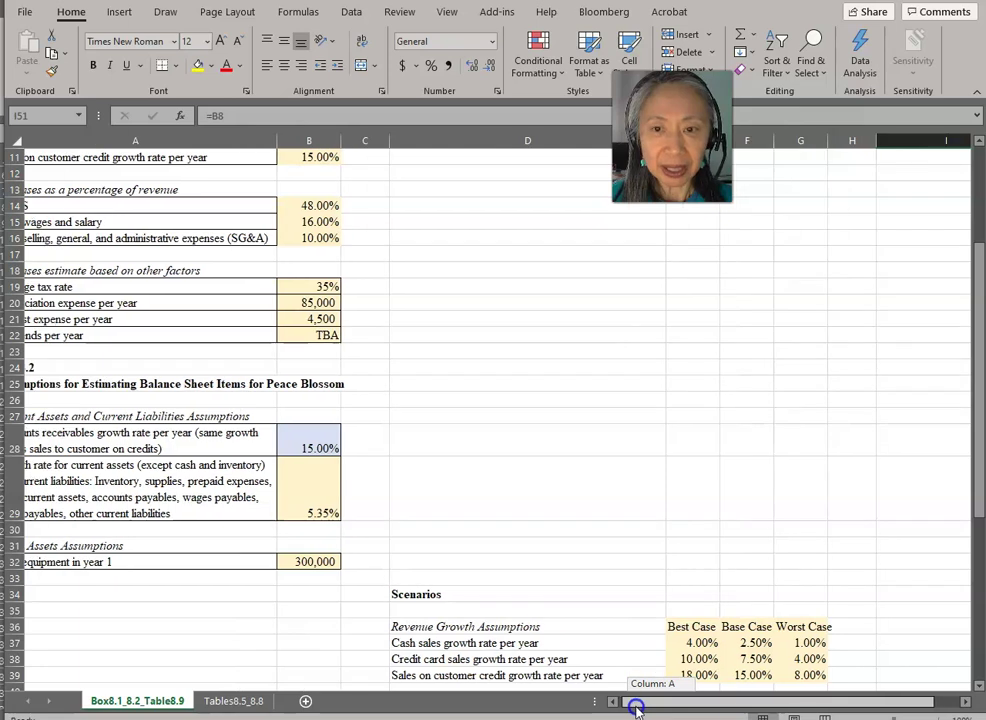
{"action": "scroll", "coordinate": [414, 527], "scroll_direction": "up", "scroll_amount": 4}
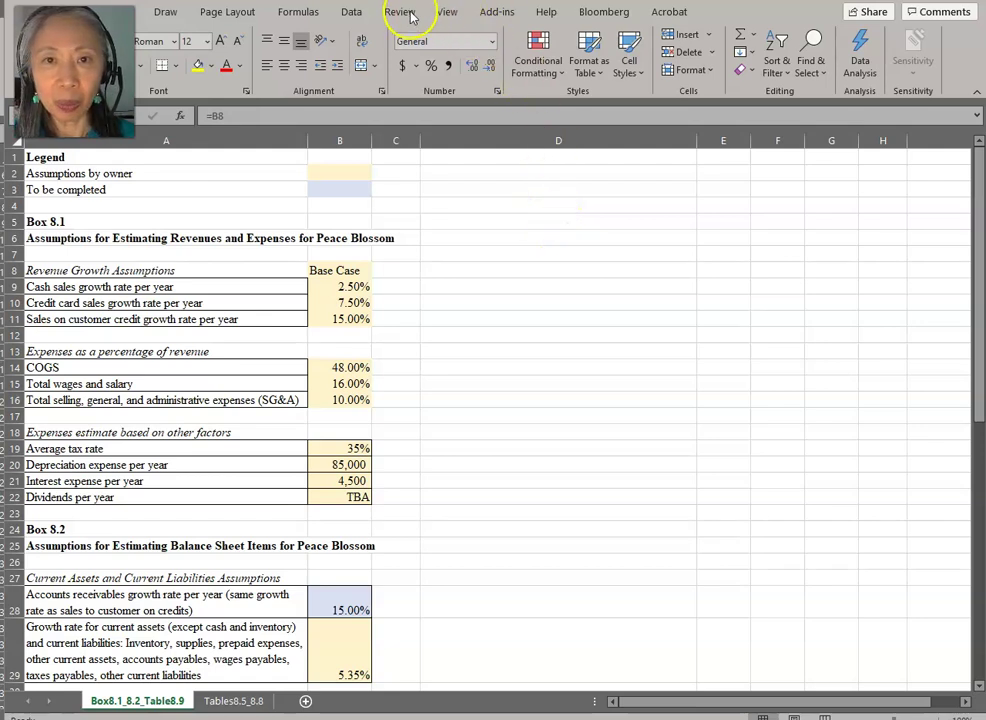
{"action": "left_click", "coordinate": [353, 13]}
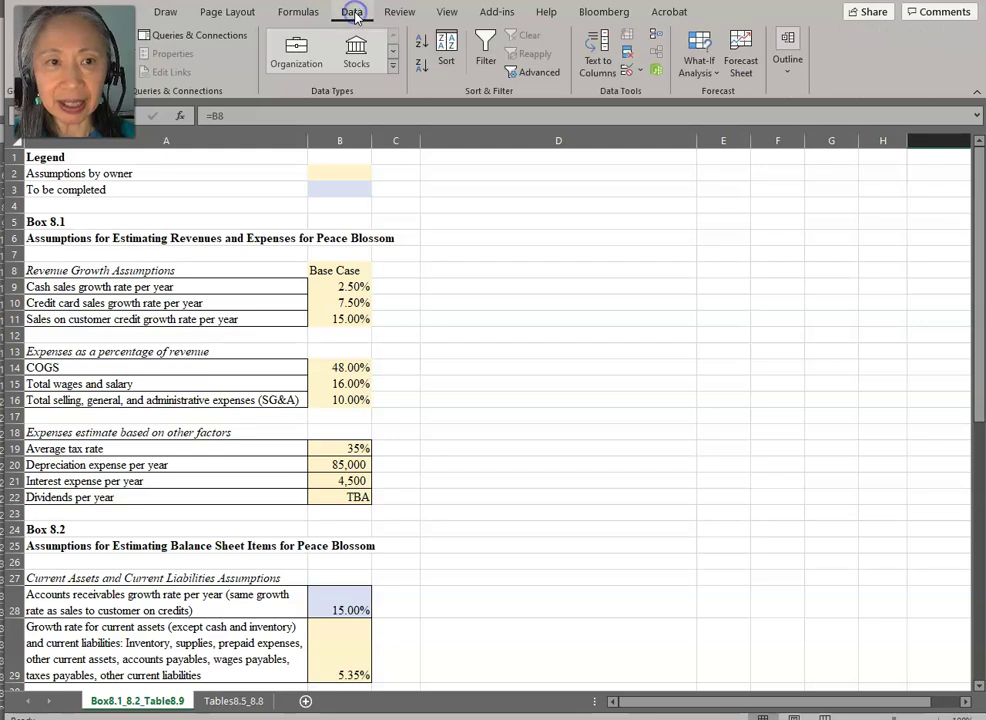
{"action": "left_click", "coordinate": [703, 63]}
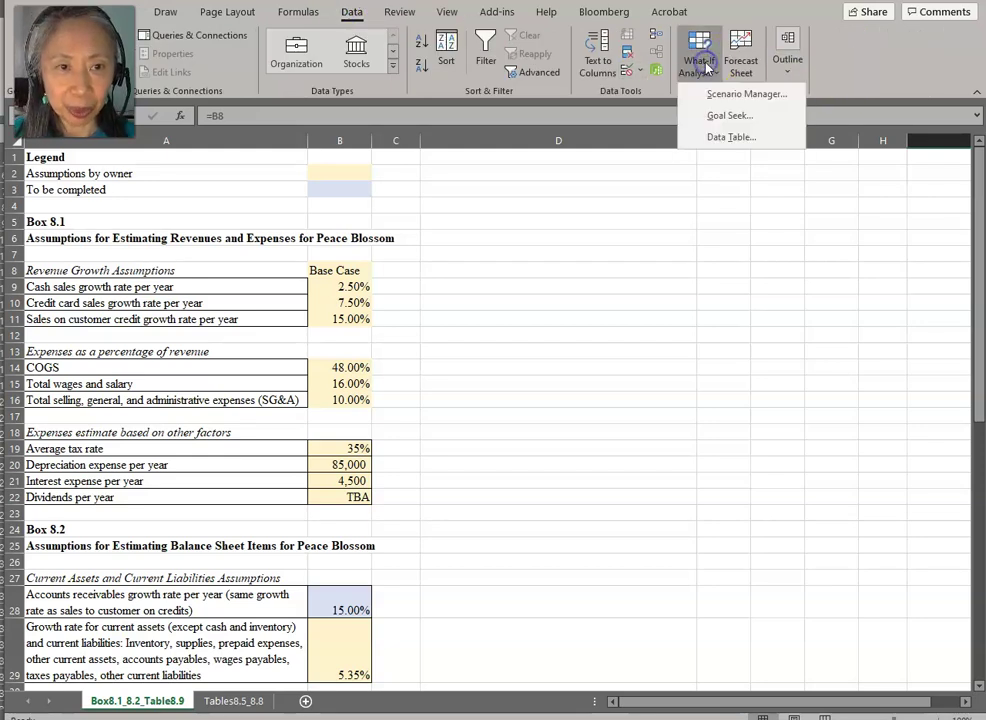
{"action": "left_click", "coordinate": [720, 96]}
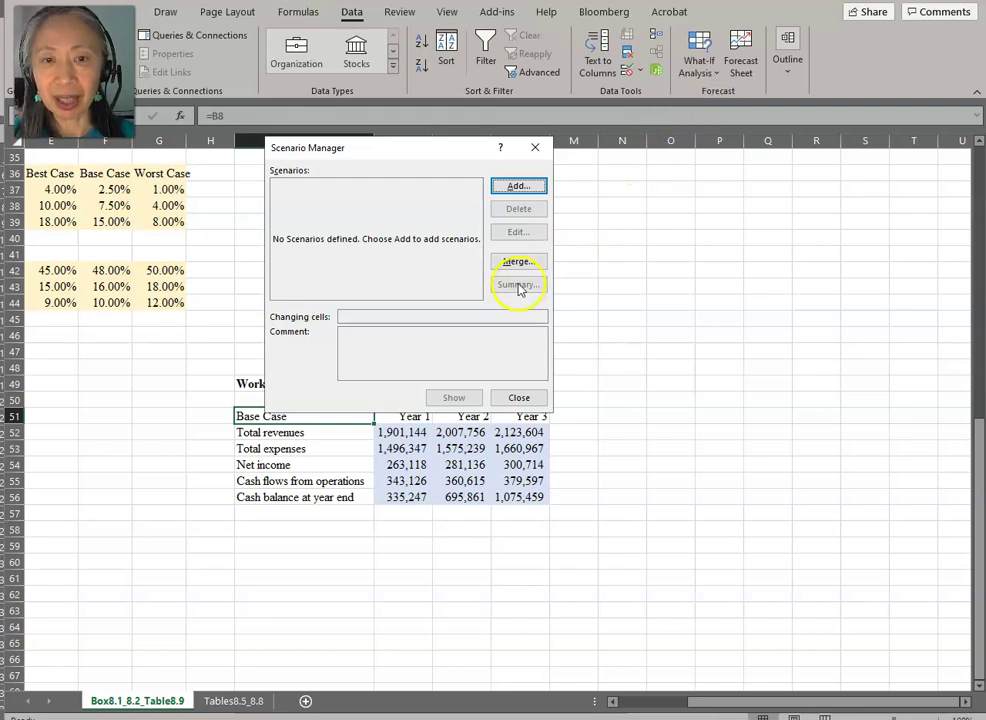
{"action": "left_click", "coordinate": [516, 189]}
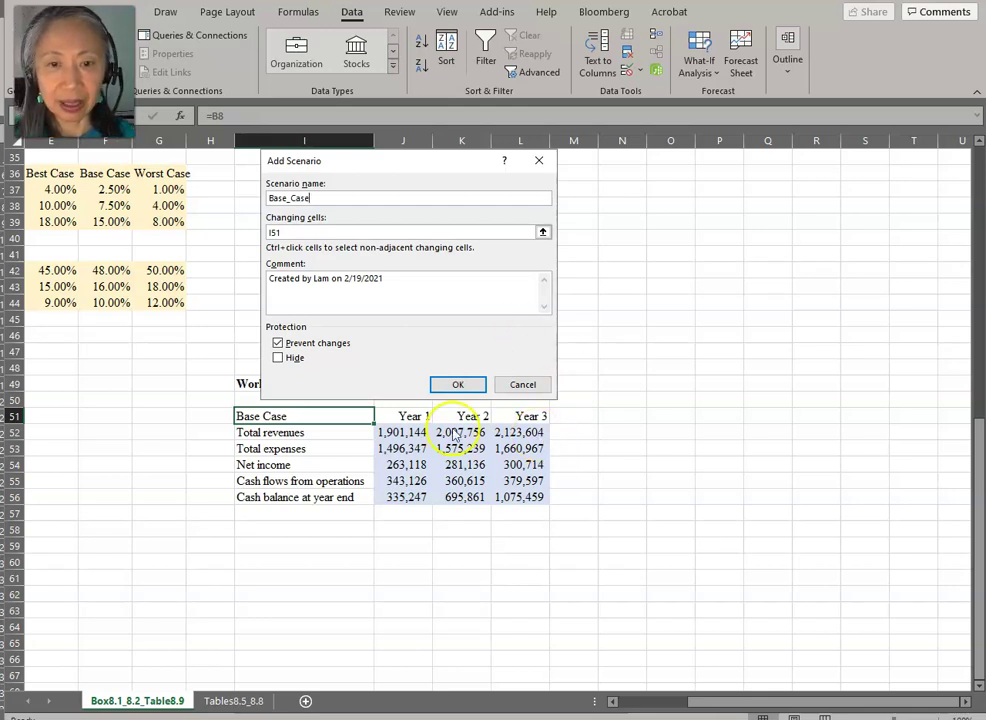
Step: Set the Base_Case scenario's changing cells to the assumptions in B8:B11 and B14:B16, and proceed to the scenario values
{"action": "left_click", "coordinate": [327, 231]}
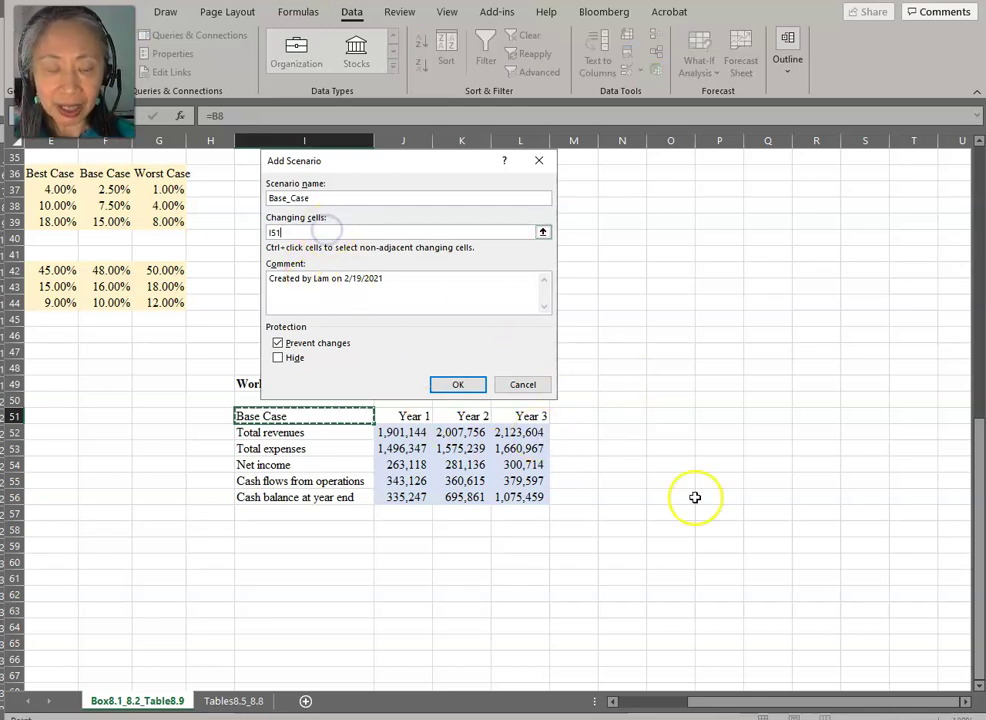
{"action": "left_click_drag", "start_coordinate": [727, 708], "coordinate": [651, 704]}
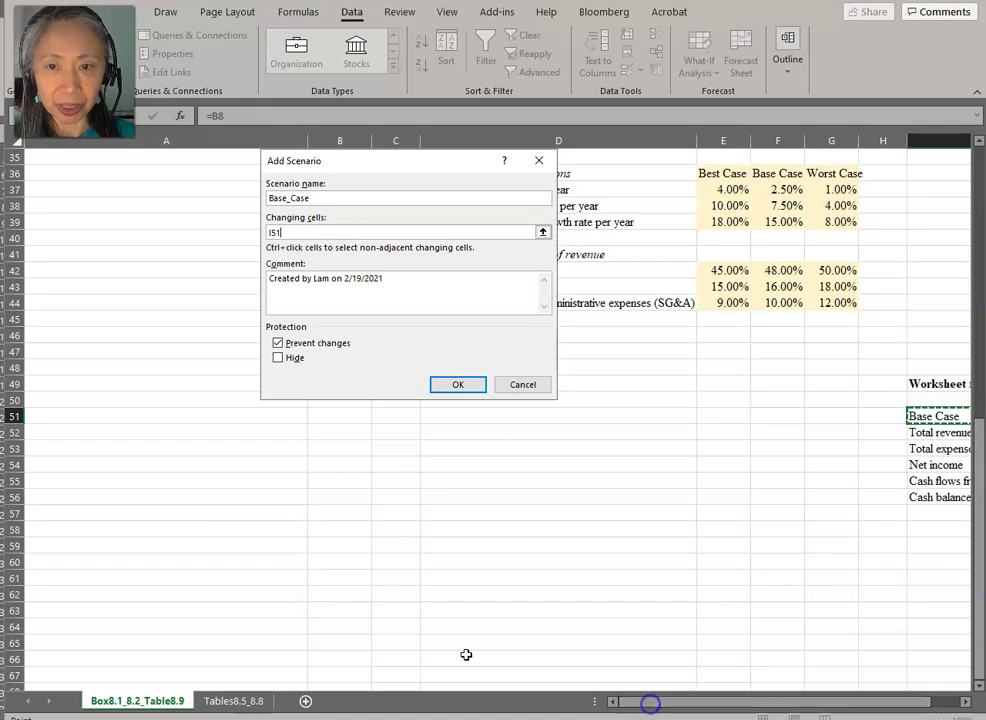
{"action": "scroll", "coordinate": [151, 514], "scroll_direction": "up", "scroll_amount": 7}
{"action": "scroll", "coordinate": [151, 514], "scroll_direction": "up", "scroll_amount": 5}
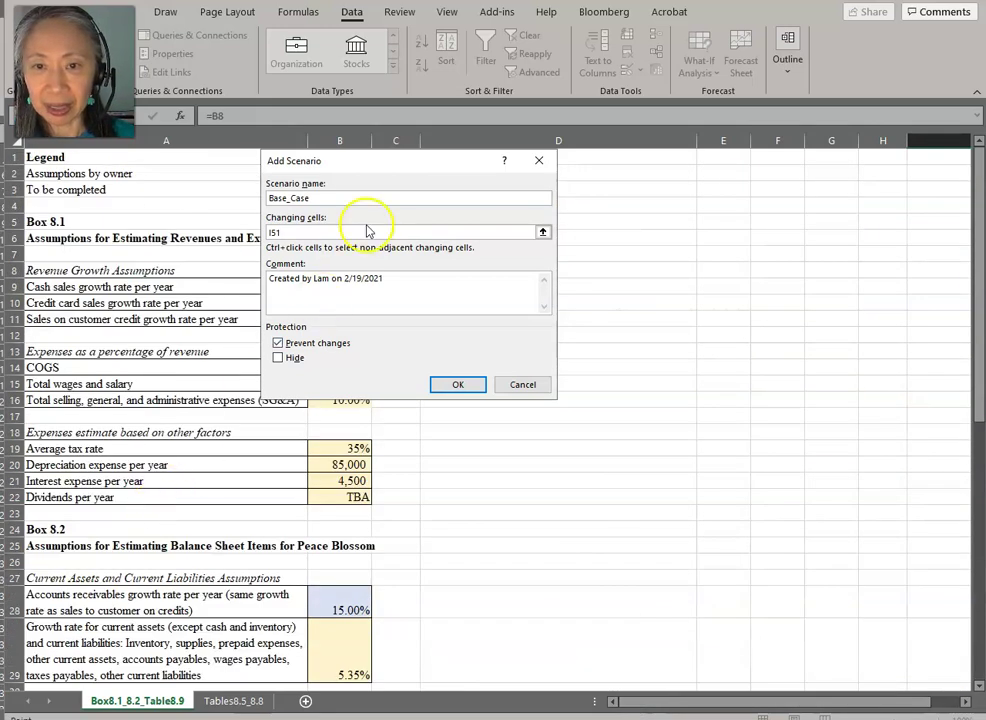
{"action": "left_click_drag", "start_coordinate": [374, 160], "coordinate": [666, 190]}
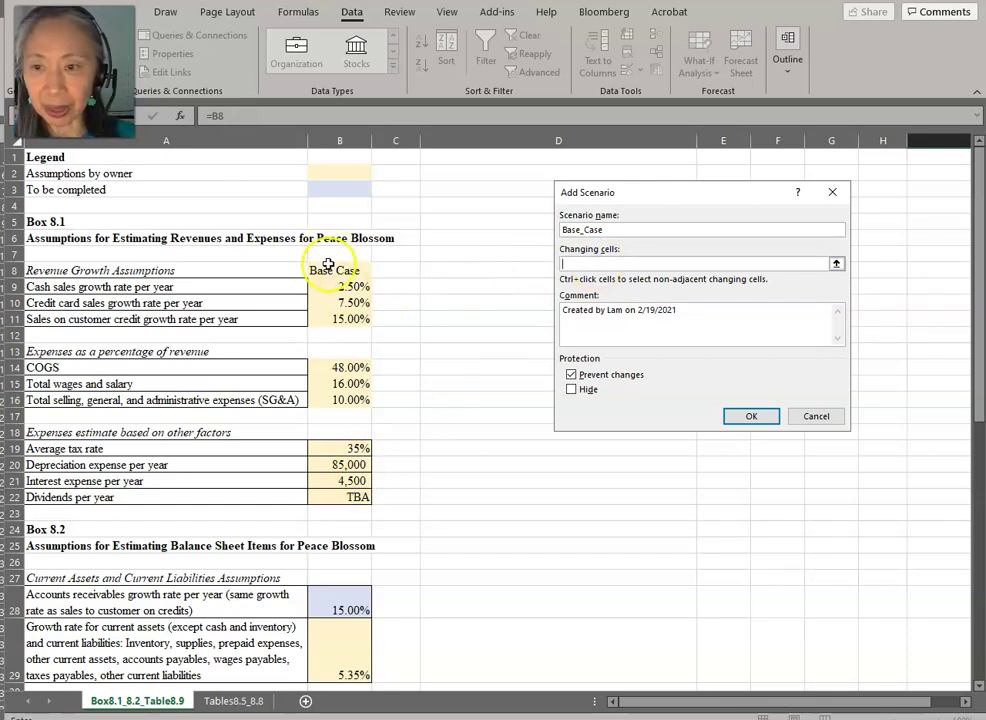
{"action": "left_click_drag", "start_coordinate": [333, 271], "coordinate": [337, 320]}
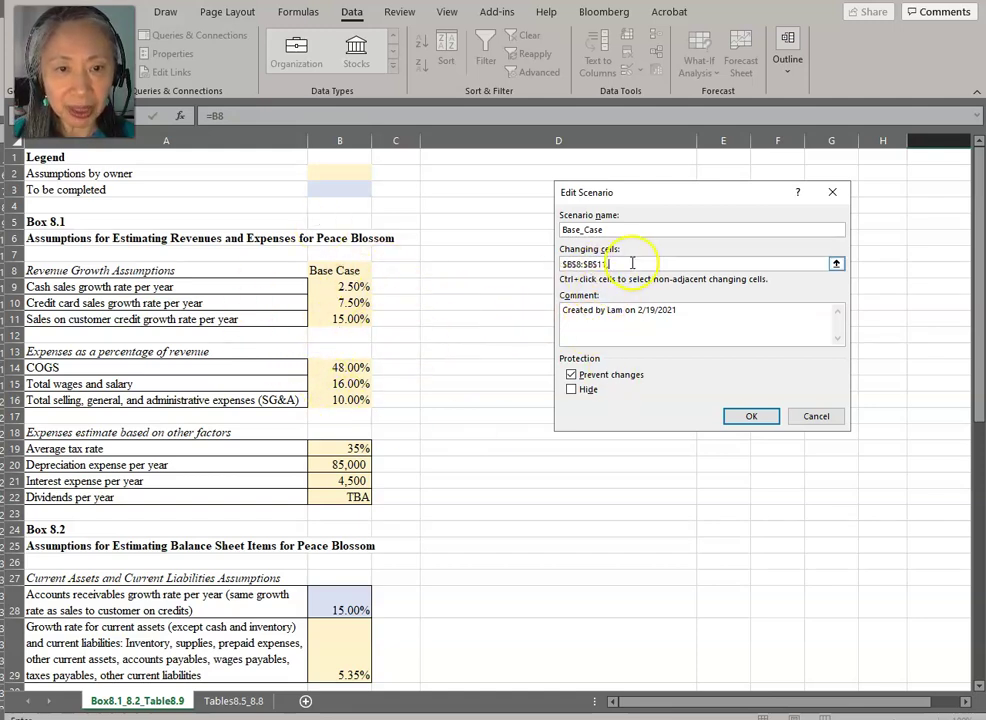
{"action": "left_click_drag", "start_coordinate": [344, 370], "coordinate": [340, 399]}
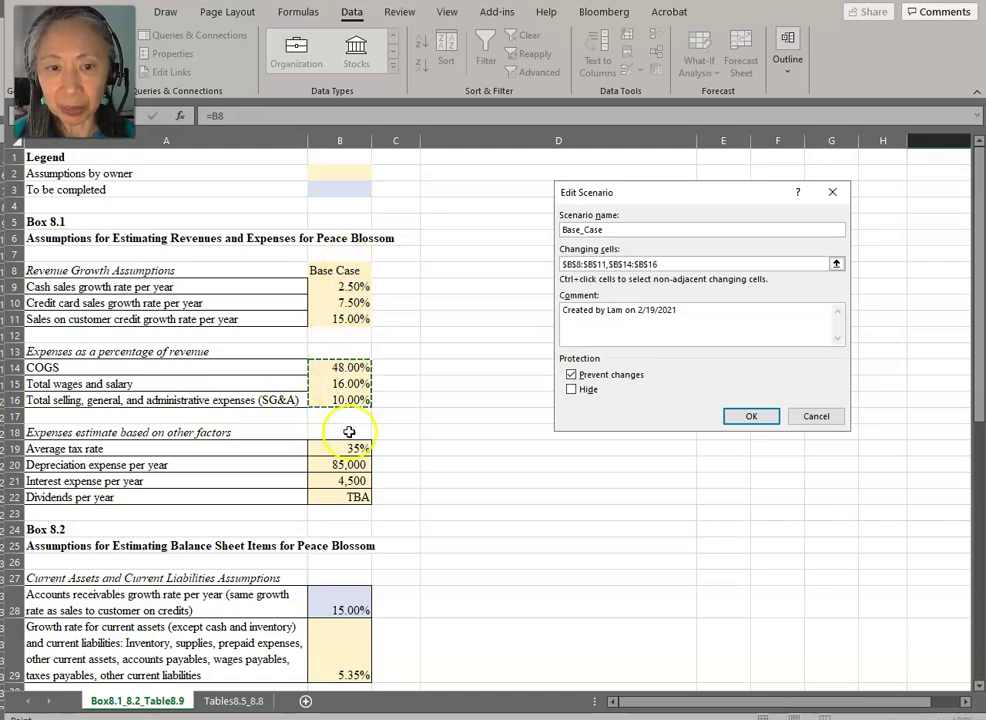
{"action": "left_click", "coordinate": [750, 418]}
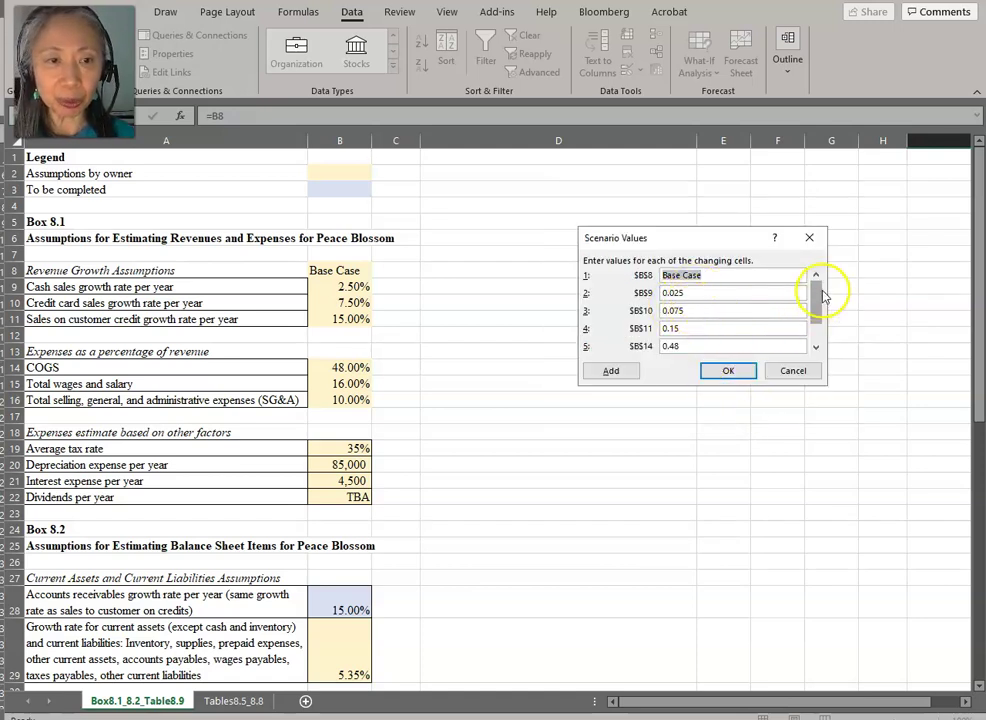
Step: Check the Base_Case scenario values against the Box 8.1 assumptions, then save the scenario and leave Scenario Manager
{"action": "left_click_drag", "start_coordinate": [816, 300], "coordinate": [818, 338]}
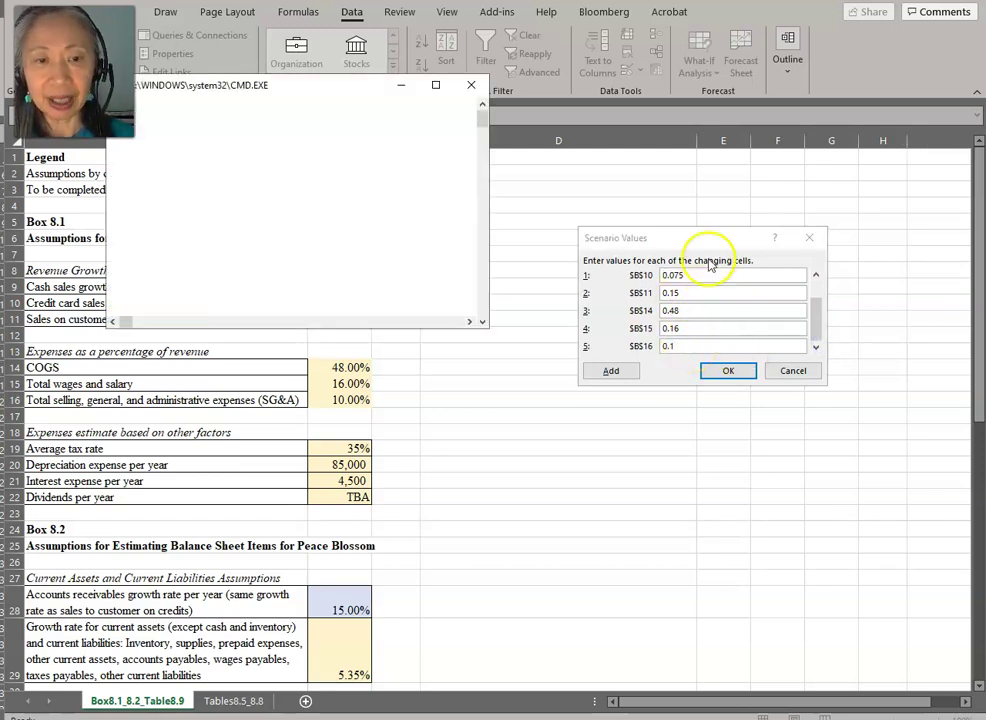
{"action": "key", "text": "space"}
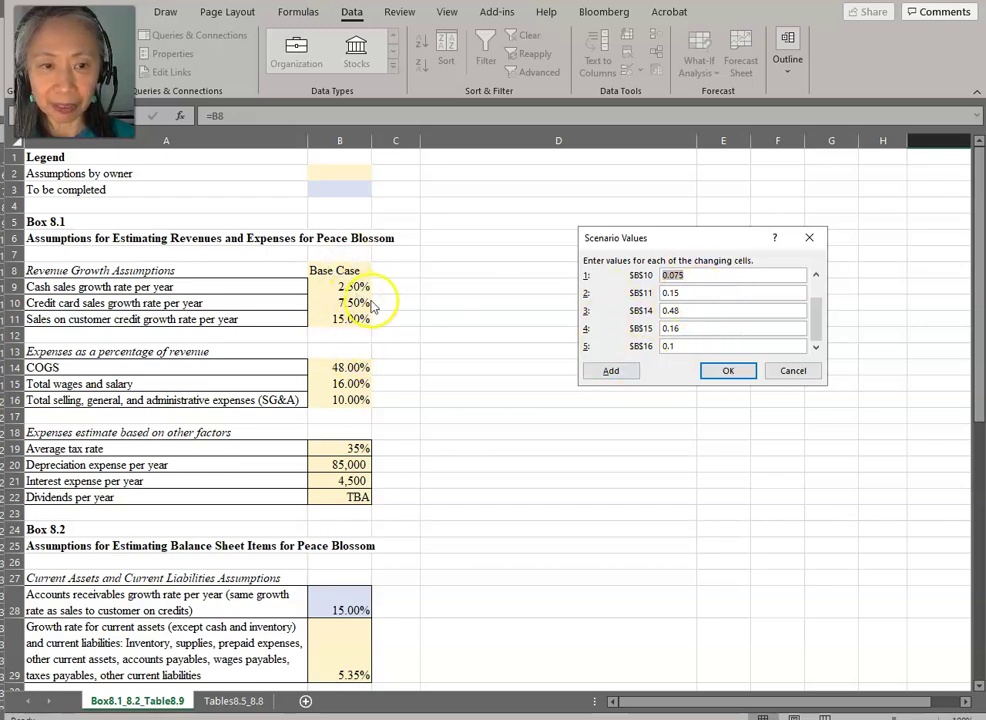
{"action": "left_click_drag", "start_coordinate": [815, 300], "coordinate": [816, 284]}
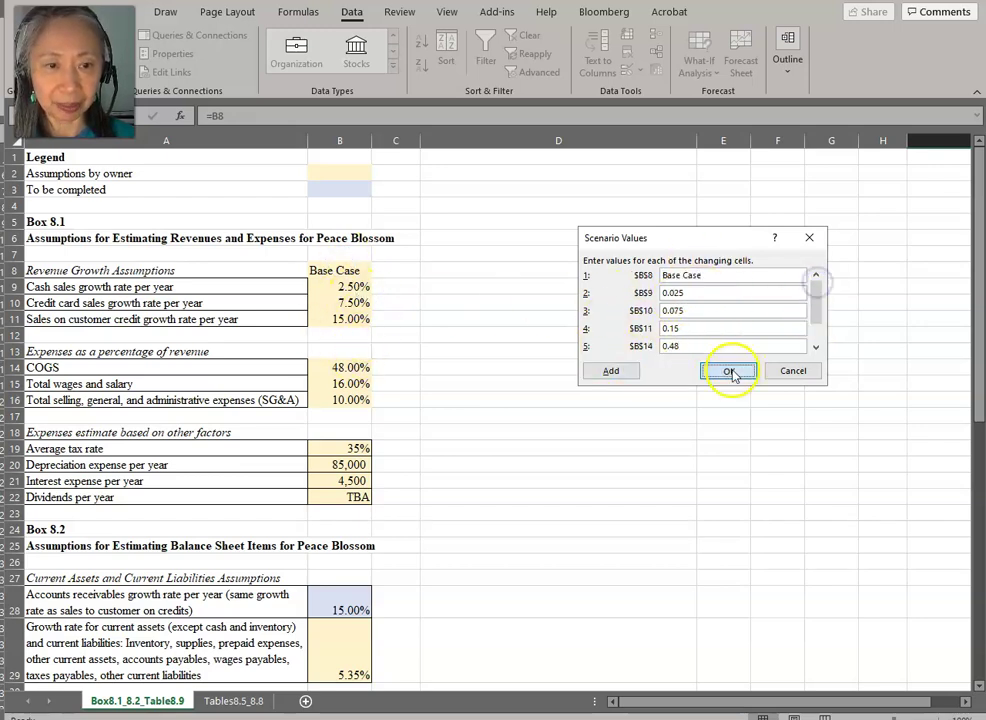
{"action": "left_click", "coordinate": [729, 371]}
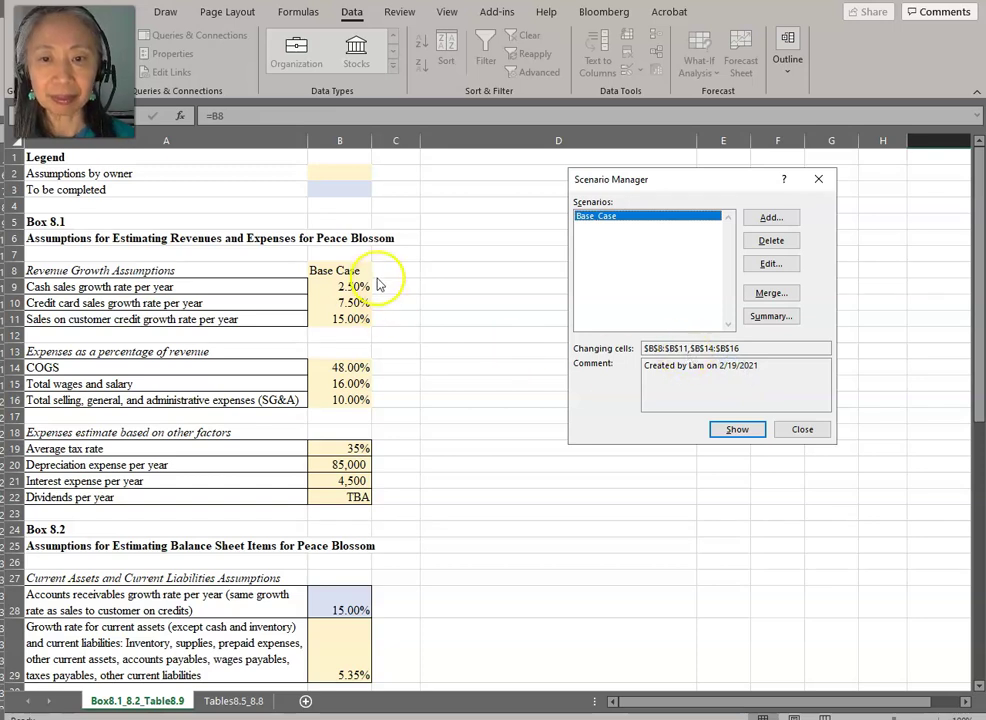
{"action": "left_click", "coordinate": [803, 430]}
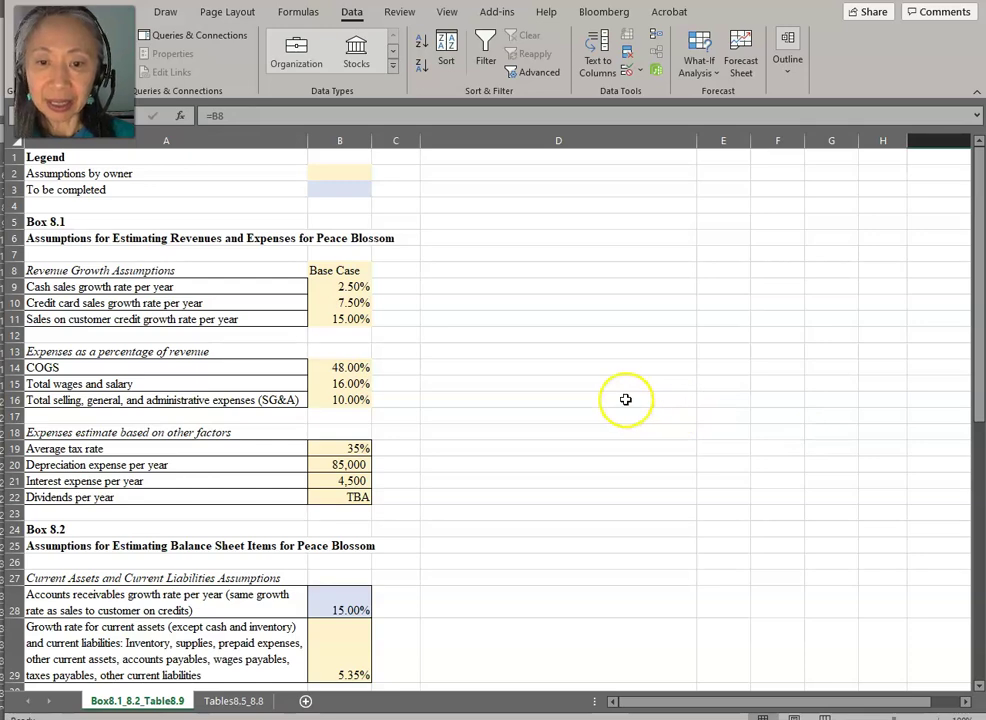
Step: Copy the Worst Case assumptions from G36:G44 of the Scenarios table into B8:B16 of Box 8.1
{"action": "scroll", "coordinate": [625, 399], "scroll_direction": "down", "scroll_amount": 7}
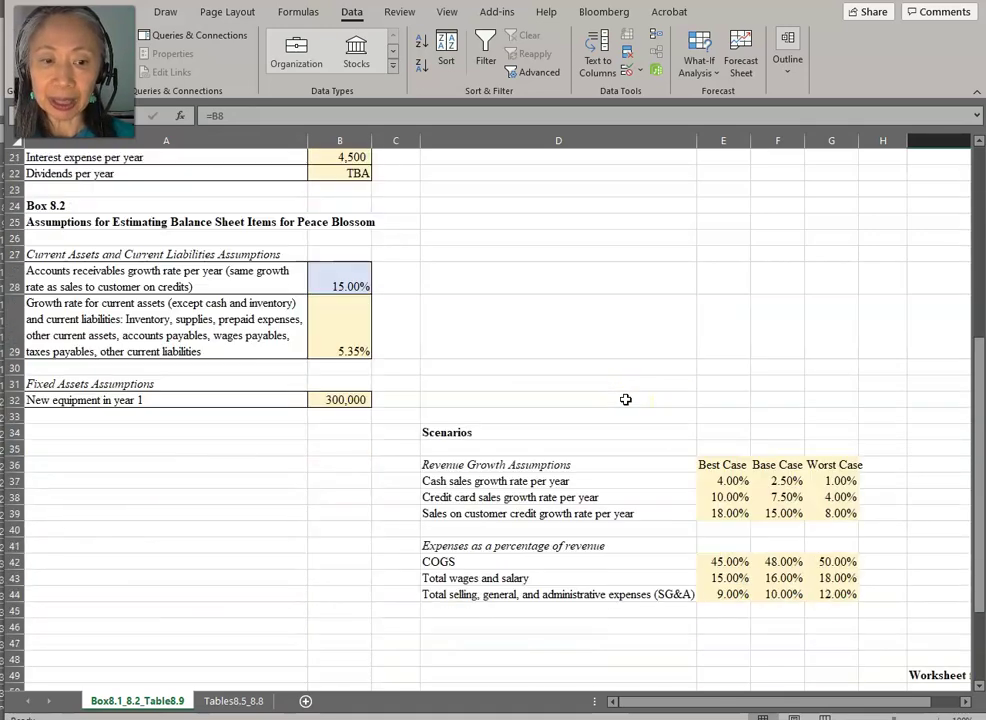
{"action": "left_click_drag", "start_coordinate": [843, 464], "coordinate": [843, 590]}
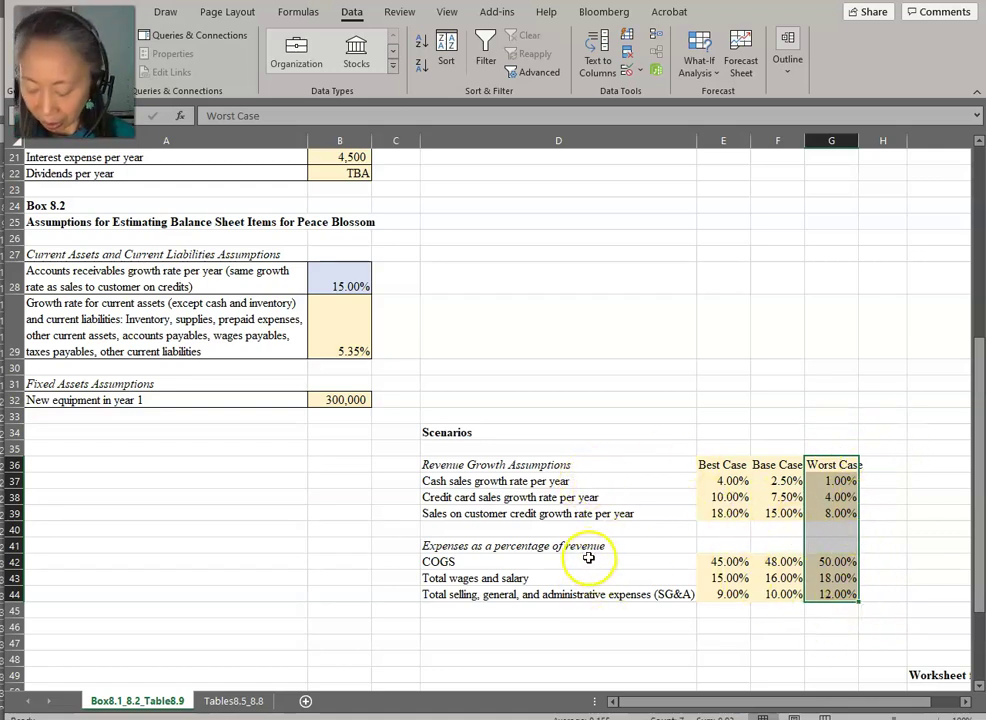
{"action": "scroll", "coordinate": [588, 557], "scroll_direction": "up", "scroll_amount": 7}
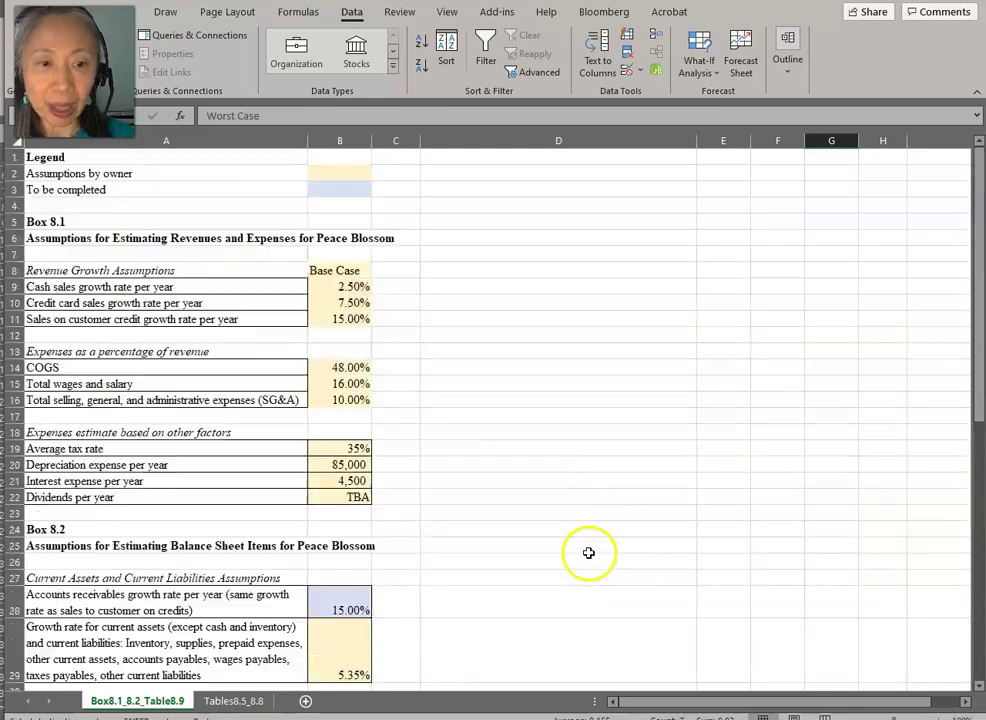
{"action": "left_click", "coordinate": [352, 269]}
{"action": "key", "text": "ctrl+v"}
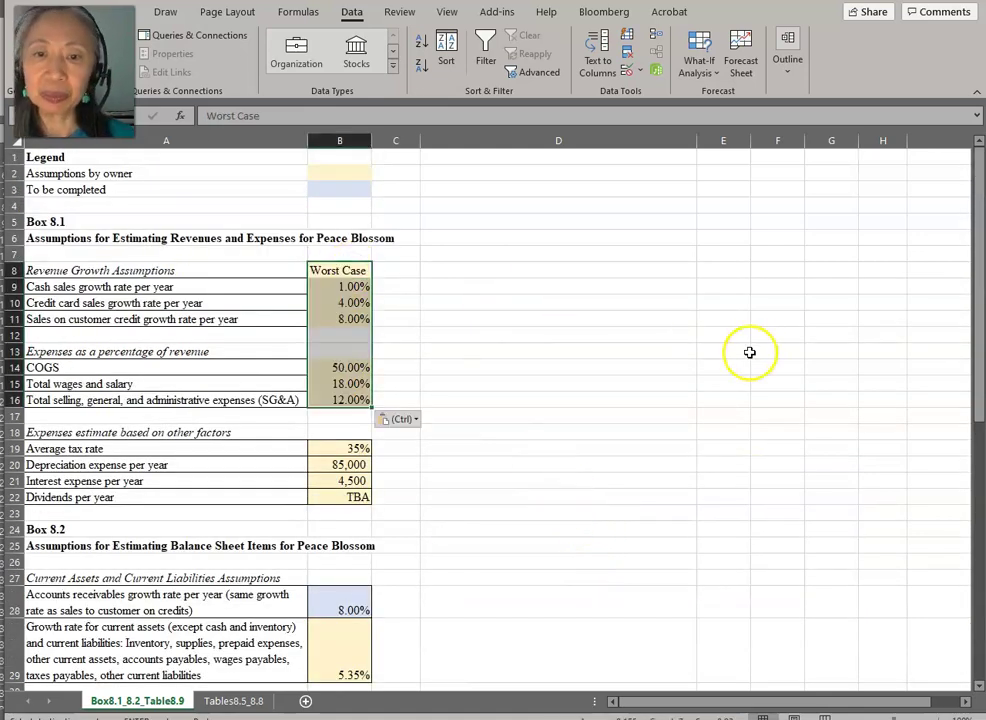
{"action": "left_click", "coordinate": [560, 396]}
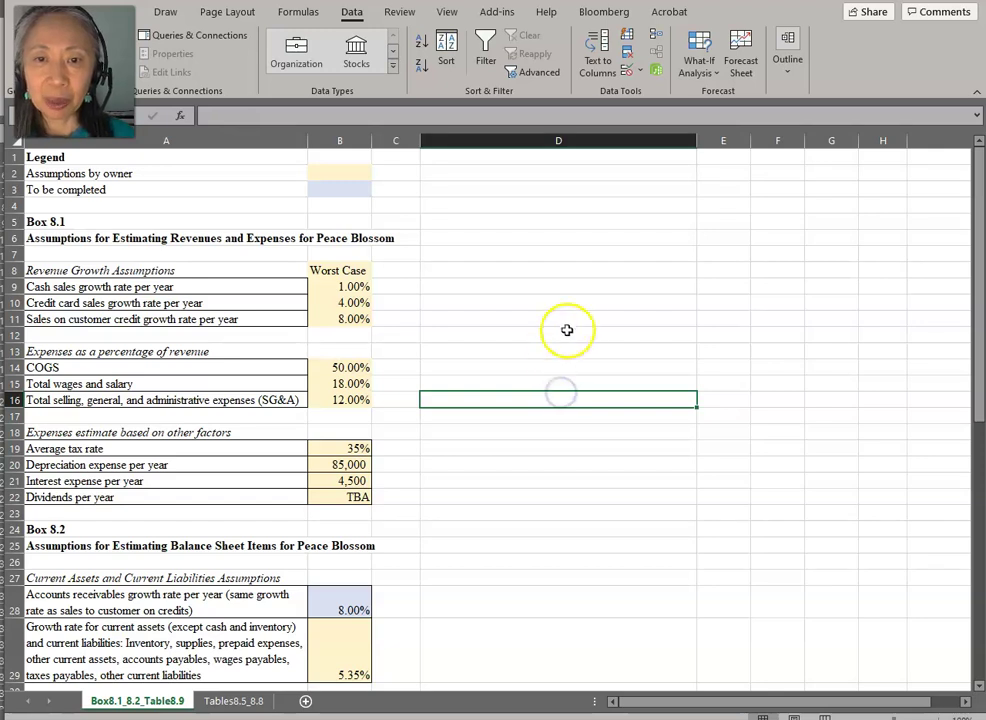
Step: Add a Worst_Case scenario with changing cells B8:B11 and B14:B16, accept its current values, and leave Scenario Manager
{"action": "scroll", "coordinate": [567, 330], "scroll_direction": "down", "scroll_amount": 7}
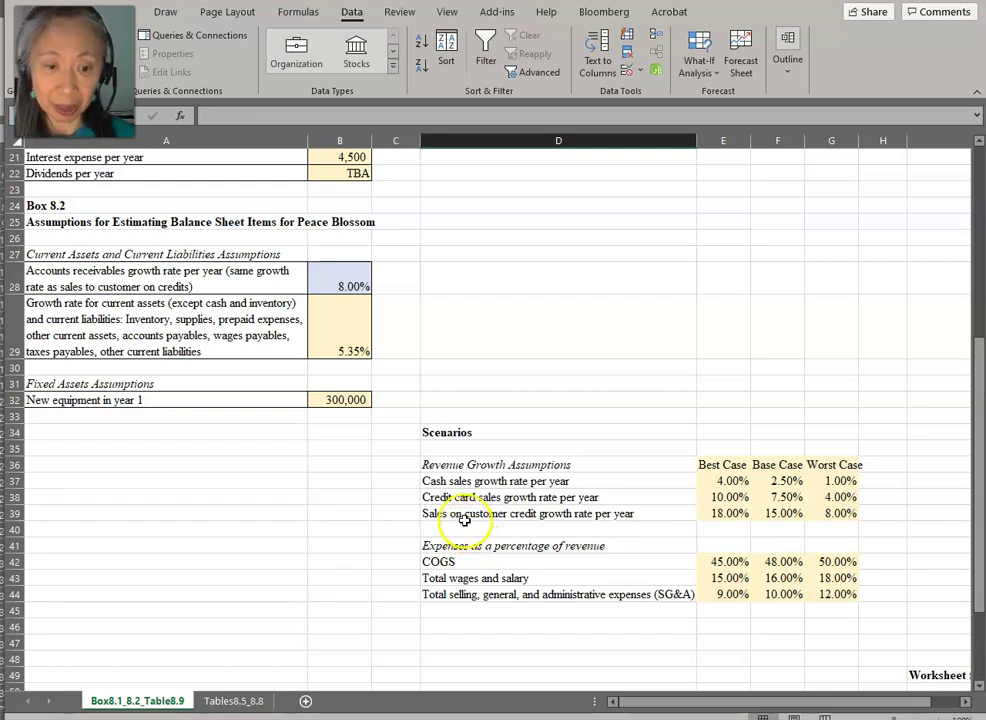
{"action": "scroll", "coordinate": [466, 518], "scroll_direction": "up", "scroll_amount": 7}
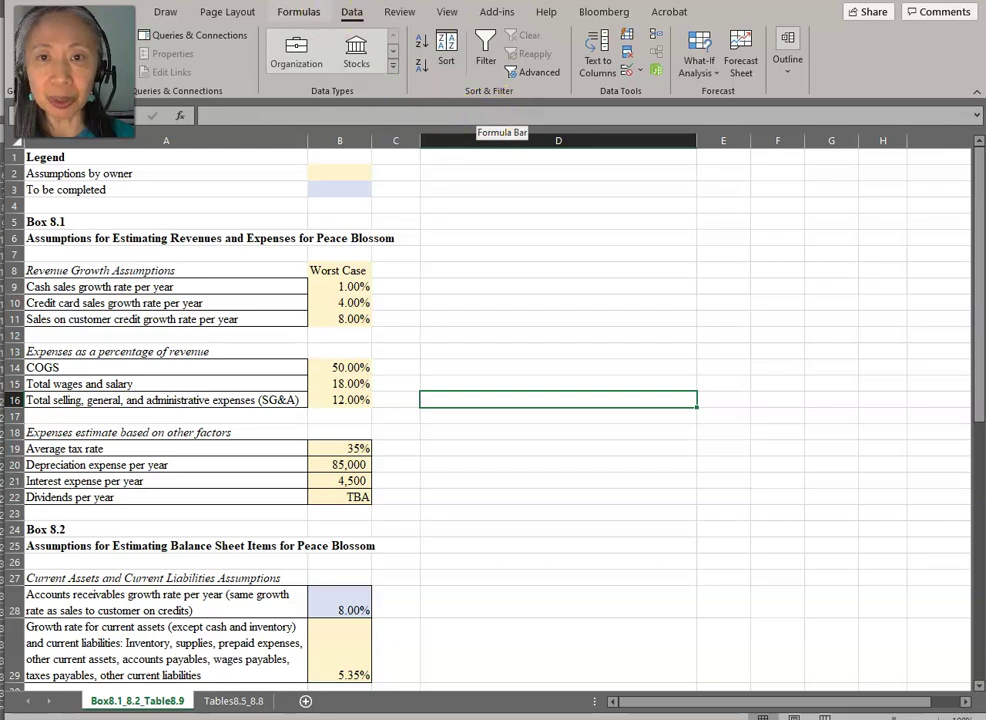
{"action": "left_click", "coordinate": [689, 50]}
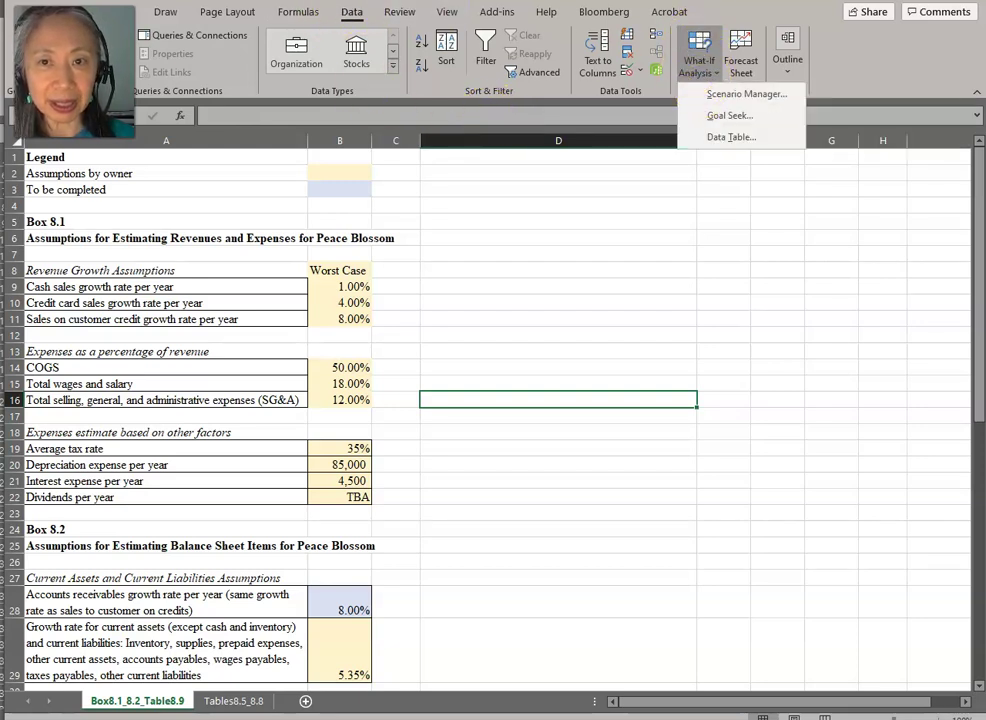
{"action": "left_click", "coordinate": [352, 20]}
{"action": "left_click", "coordinate": [695, 45]}
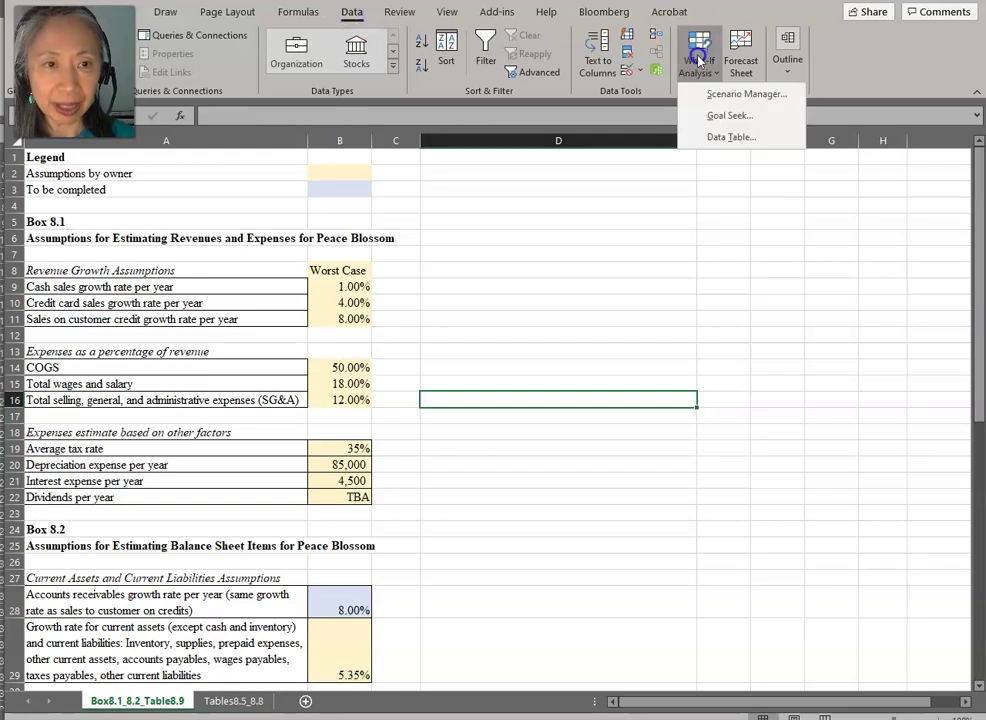
{"action": "left_click", "coordinate": [717, 95]}
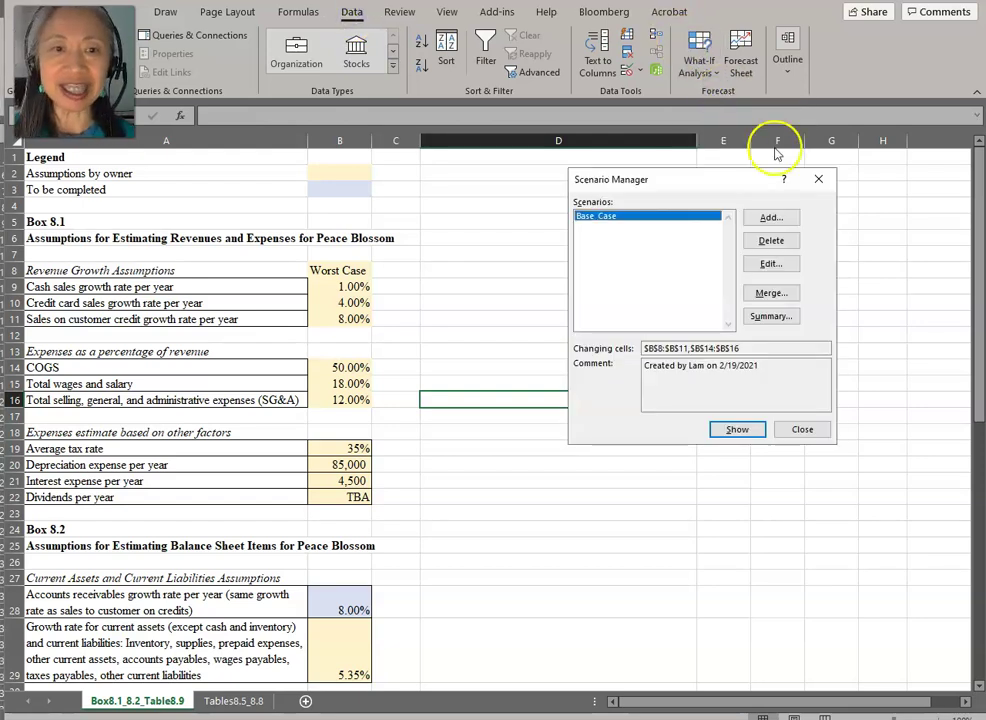
{"action": "left_click", "coordinate": [776, 217]}
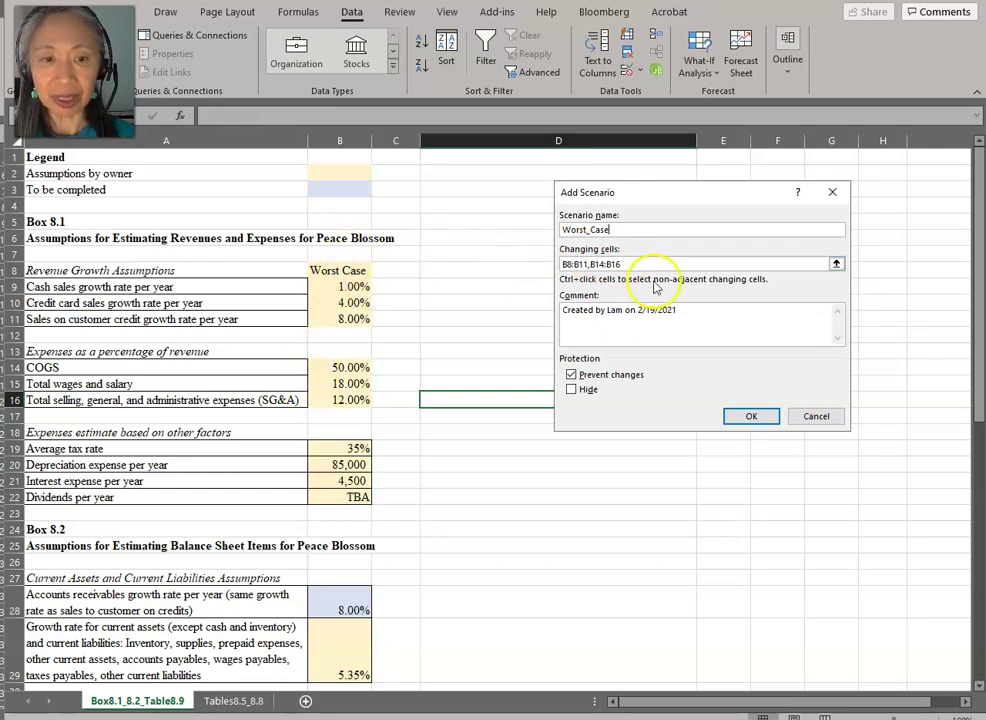
{"action": "left_click", "coordinate": [668, 263]}
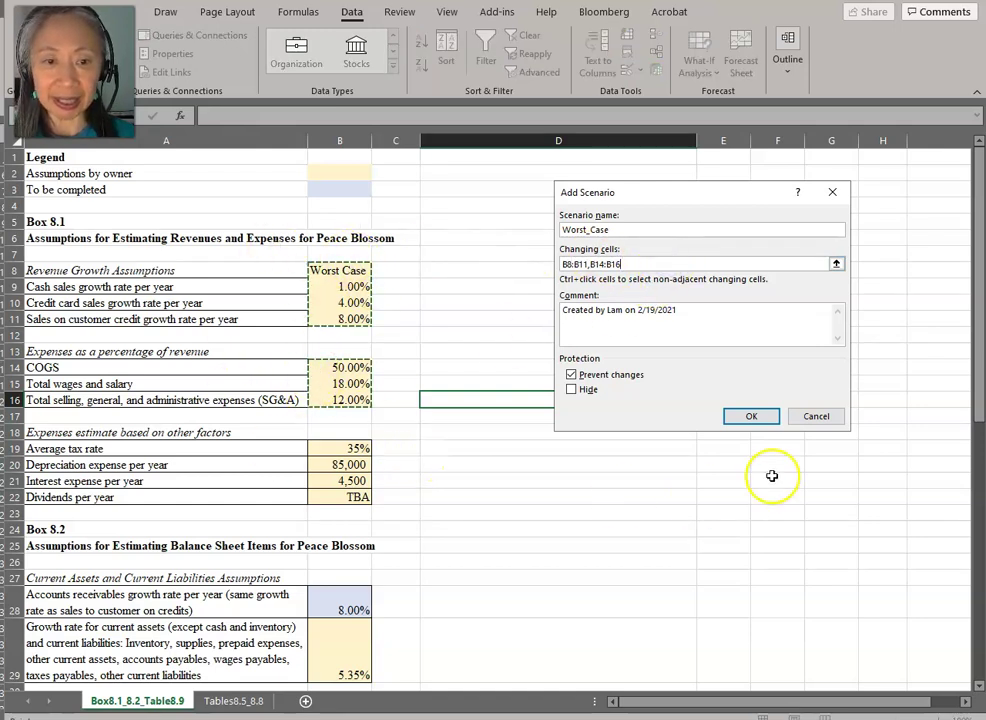
{"action": "left_click", "coordinate": [761, 425]}
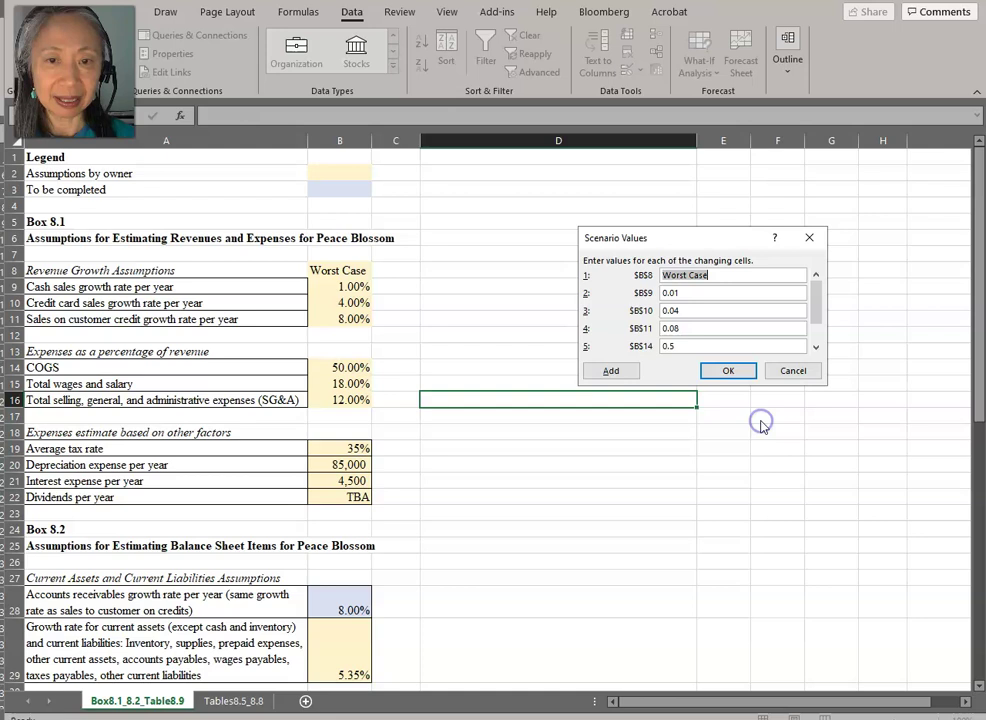
{"action": "left_click", "coordinate": [735, 372]}
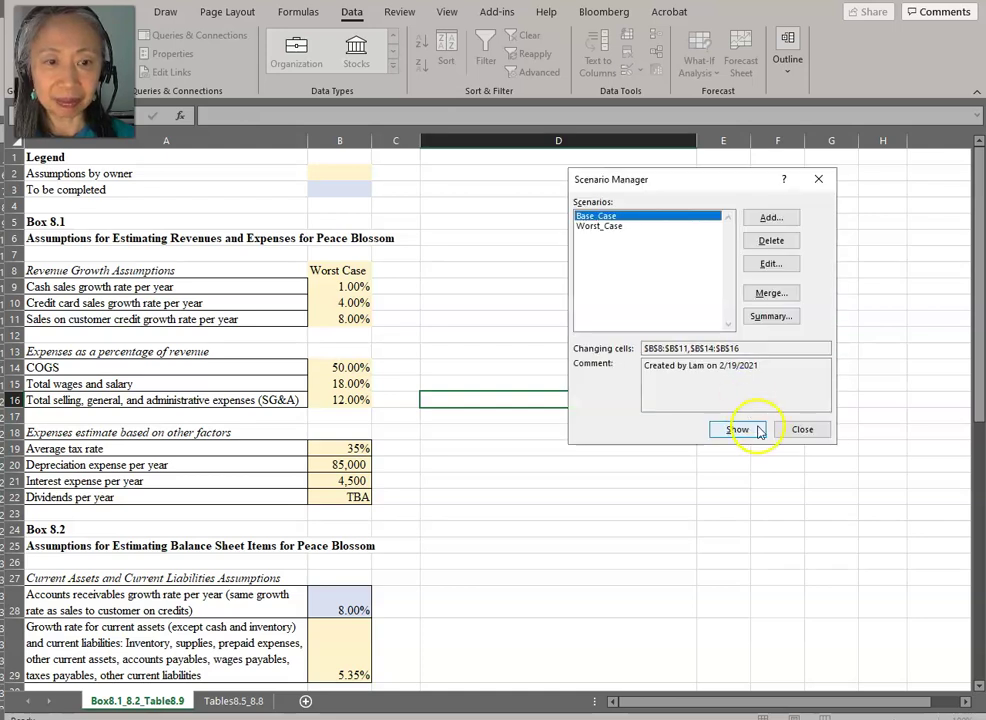
{"action": "left_click", "coordinate": [802, 430]}
Step: Copy the Best Case assumptions from E36:E44 of the Scenarios table into B8:B16 of Box 8.1
{"action": "scroll", "coordinate": [696, 457], "scroll_direction": "down", "scroll_amount": 7}
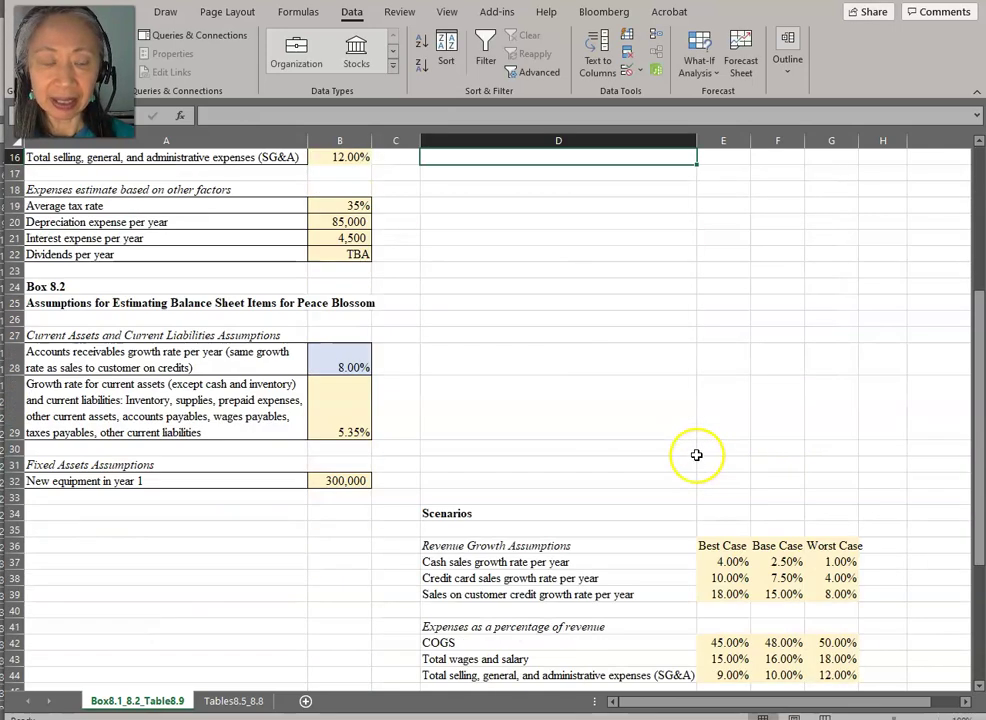
{"action": "left_click_drag", "start_coordinate": [712, 462], "coordinate": [728, 592]}
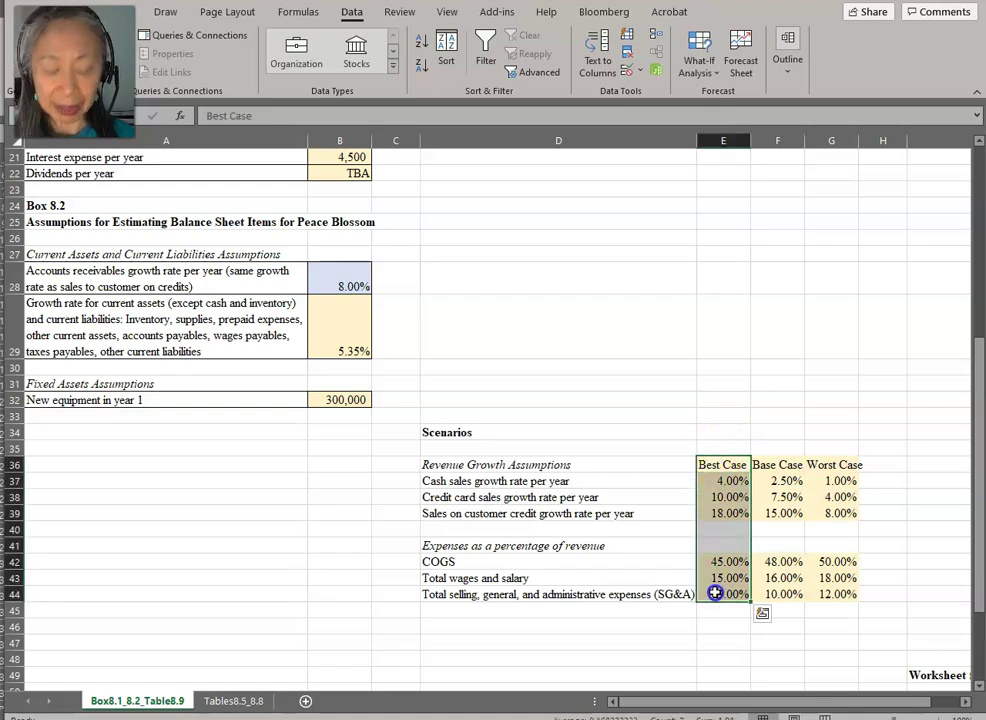
{"action": "scroll", "coordinate": [413, 275], "scroll_direction": "up", "scroll_amount": 7}
{"action": "left_click", "coordinate": [339, 270]}
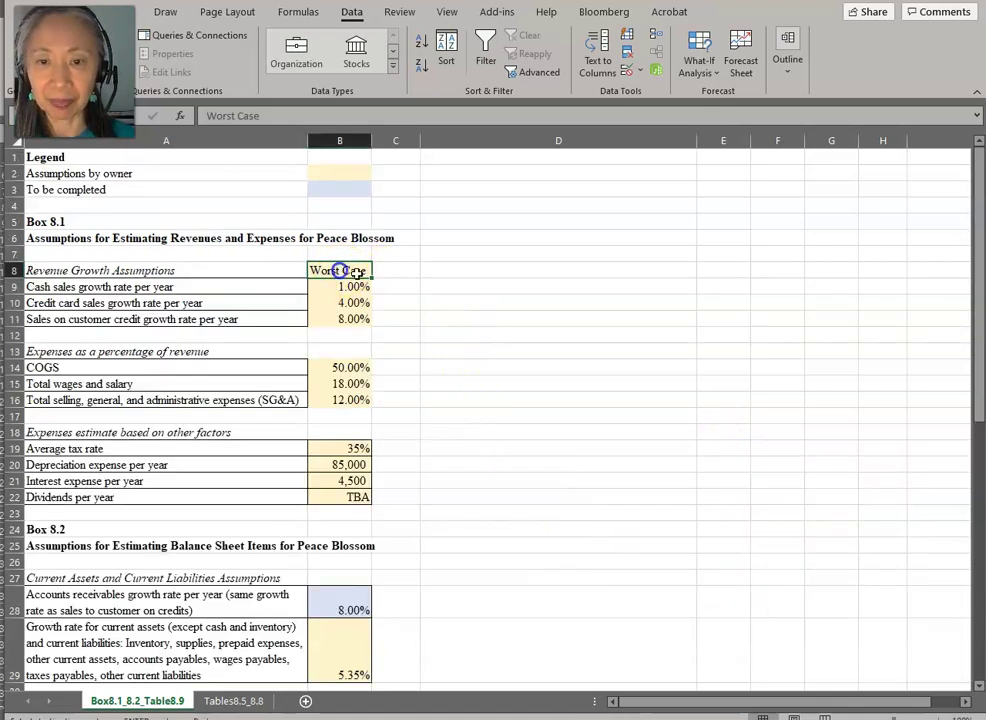
{"action": "key", "text": "ctrl+v"}
{"action": "left_click", "coordinate": [508, 302]}
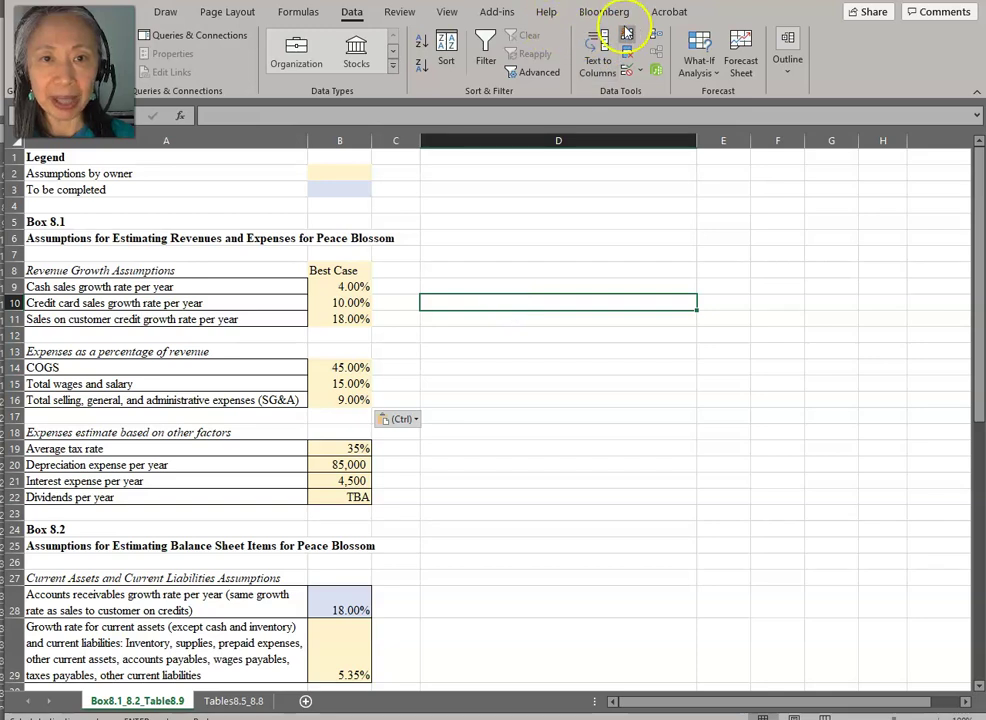
Step: Add a Best_Case scenario with changing cells B8:B11 and B14:B16 in Scenario Manager, accepting its current values
{"action": "left_click", "coordinate": [699, 62]}
{"action": "left_click", "coordinate": [745, 95]}
{"action": "left_click", "coordinate": [772, 216]}
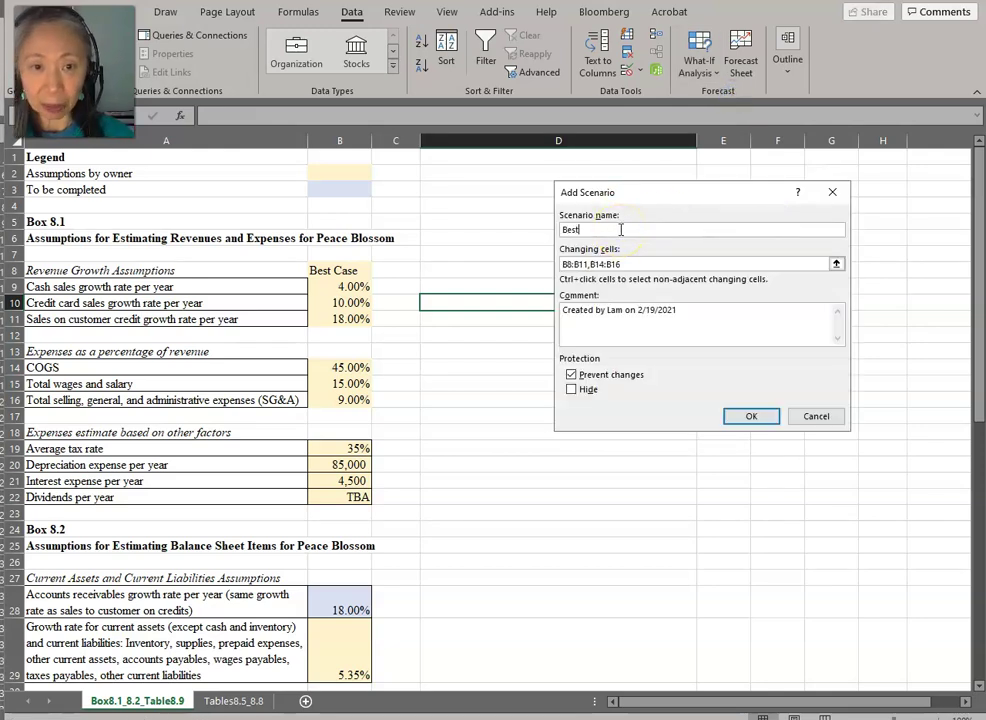
{"action": "left_click", "coordinate": [620, 264]}
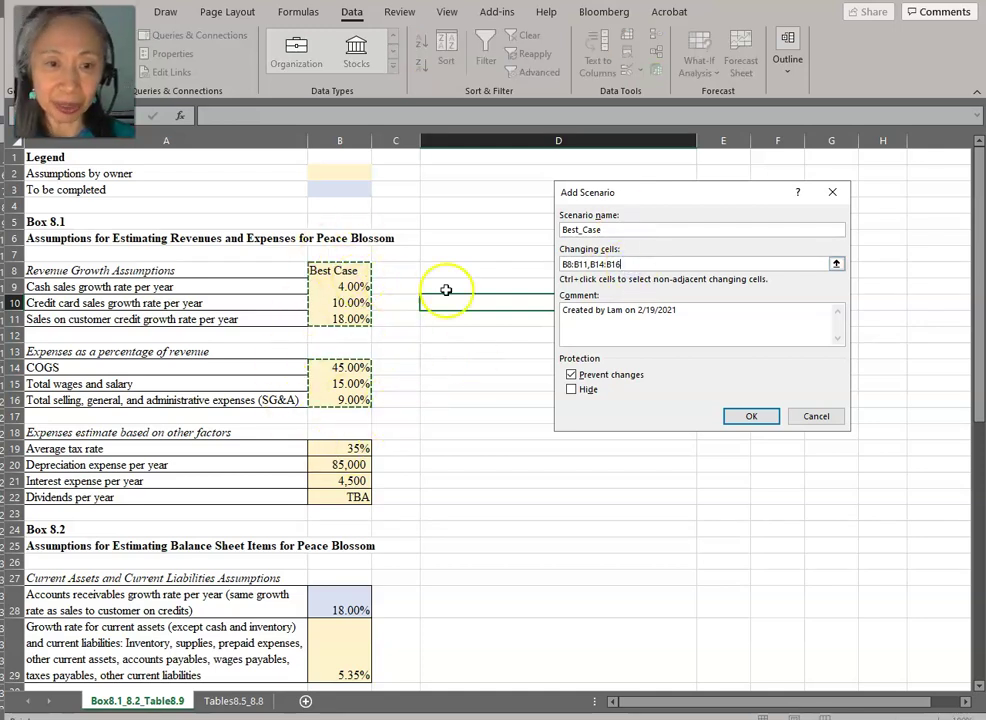
{"action": "left_click", "coordinate": [757, 414]}
{"action": "left_click", "coordinate": [728, 370]}
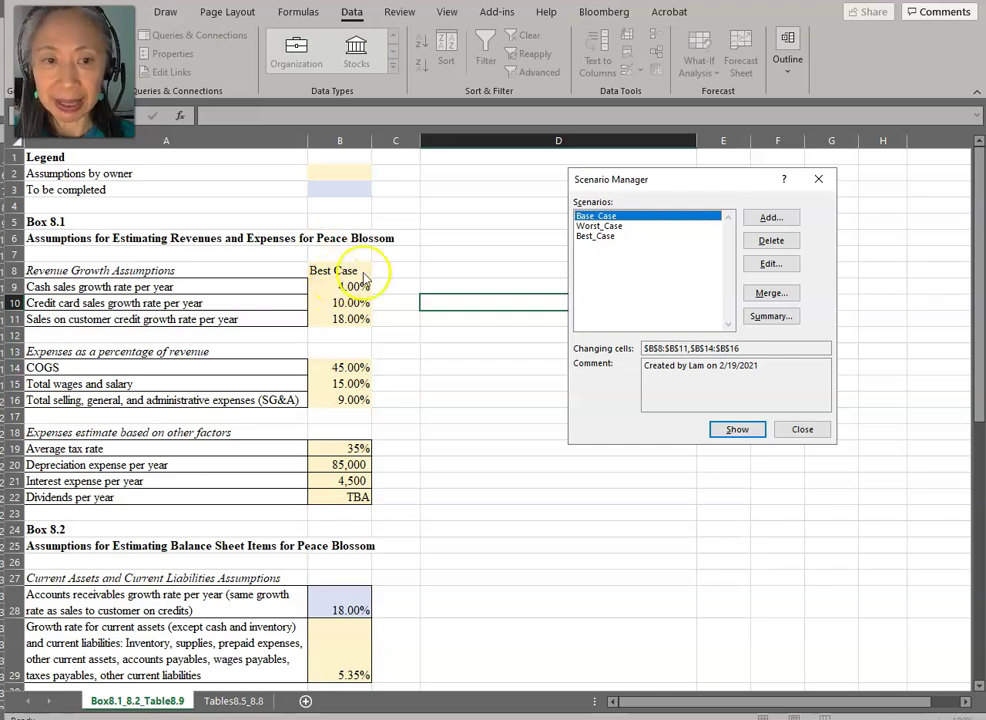
Step: Show the Worst_Case and Base_Case scenarios in turn in Box 8.1, and review the Table 8.9 worksheet with Base_Case applied
{"action": "left_click", "coordinate": [608, 226]}
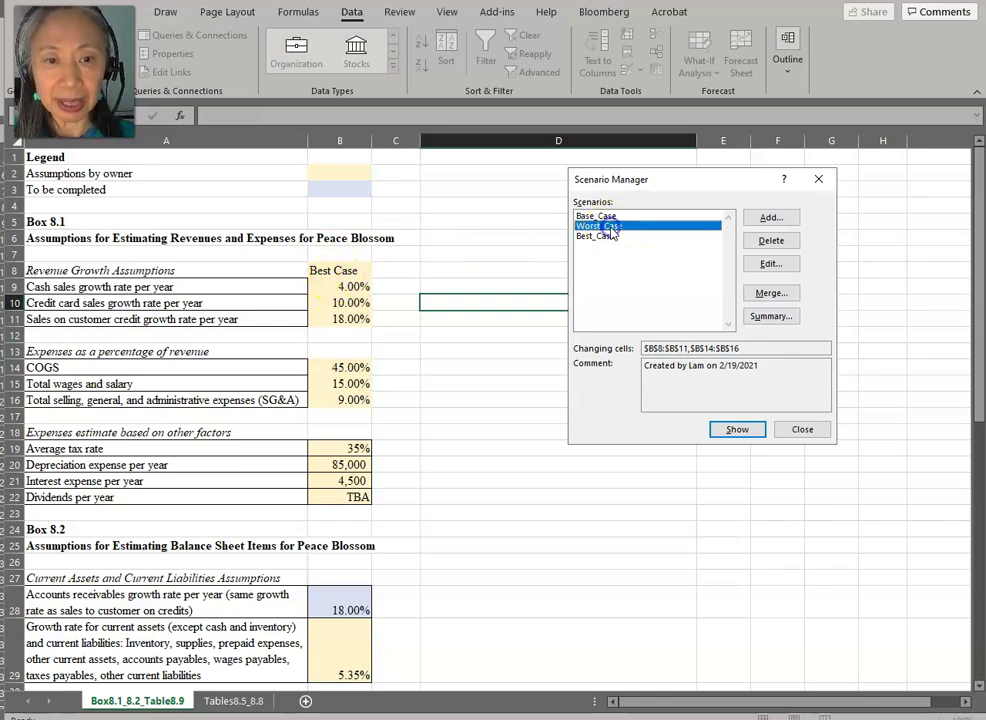
{"action": "left_click", "coordinate": [739, 435]}
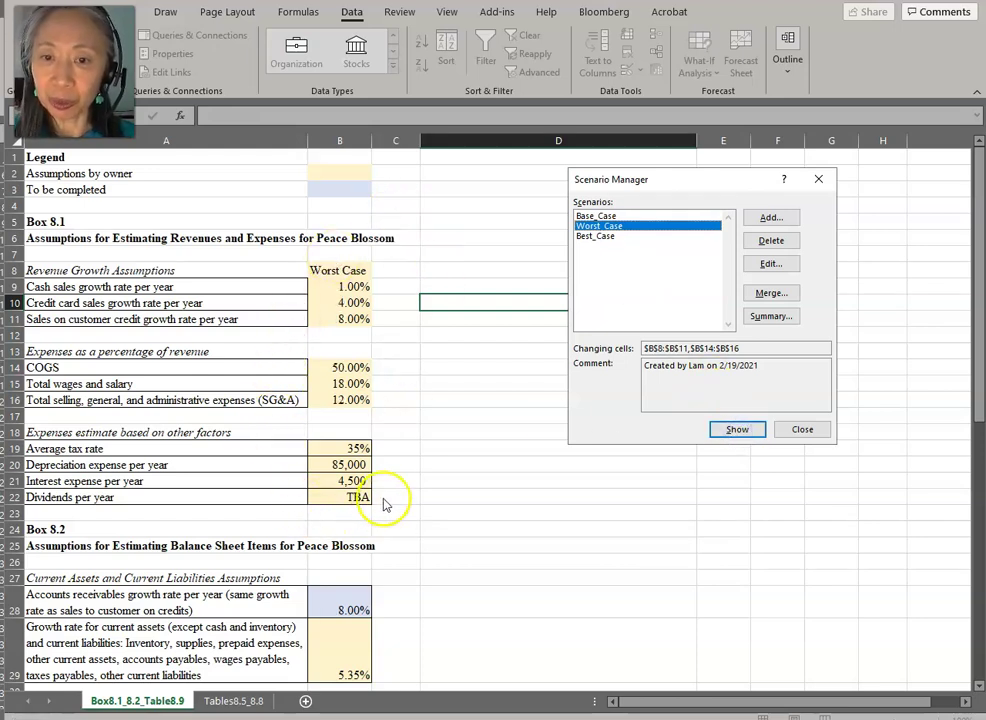
{"action": "left_click", "coordinate": [627, 217]}
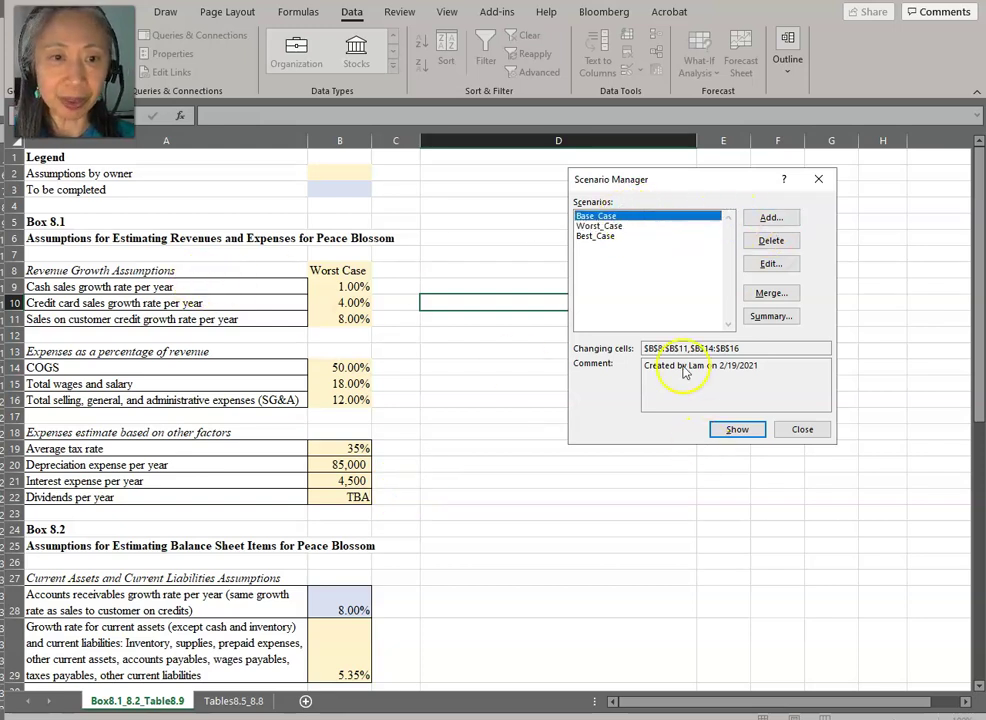
{"action": "left_click", "coordinate": [745, 438]}
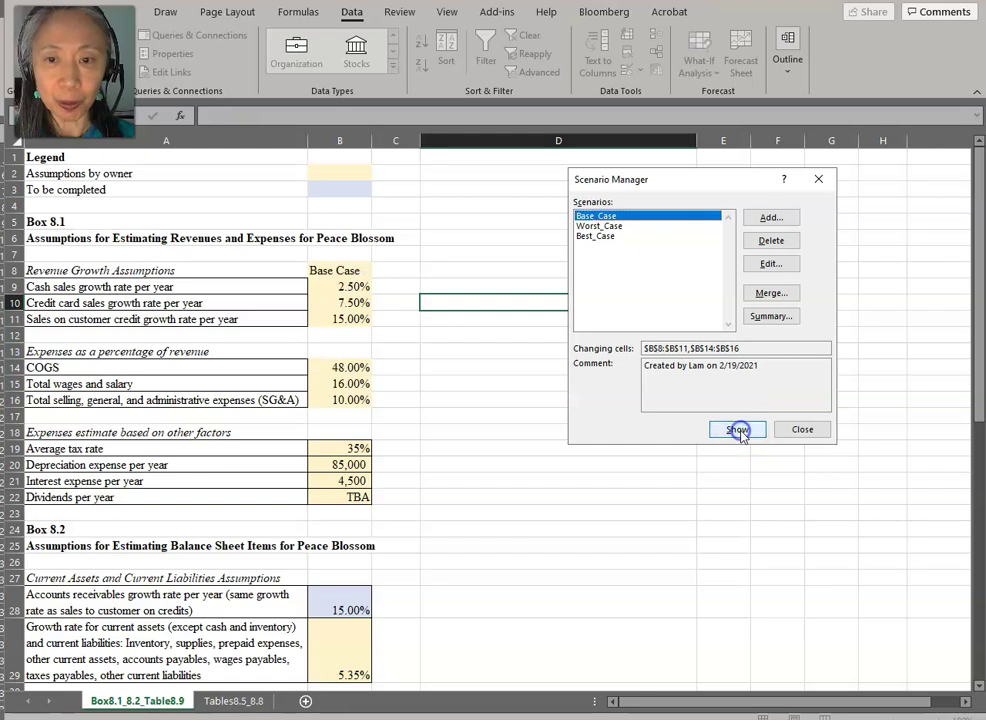
{"action": "left_click", "coordinate": [805, 432]}
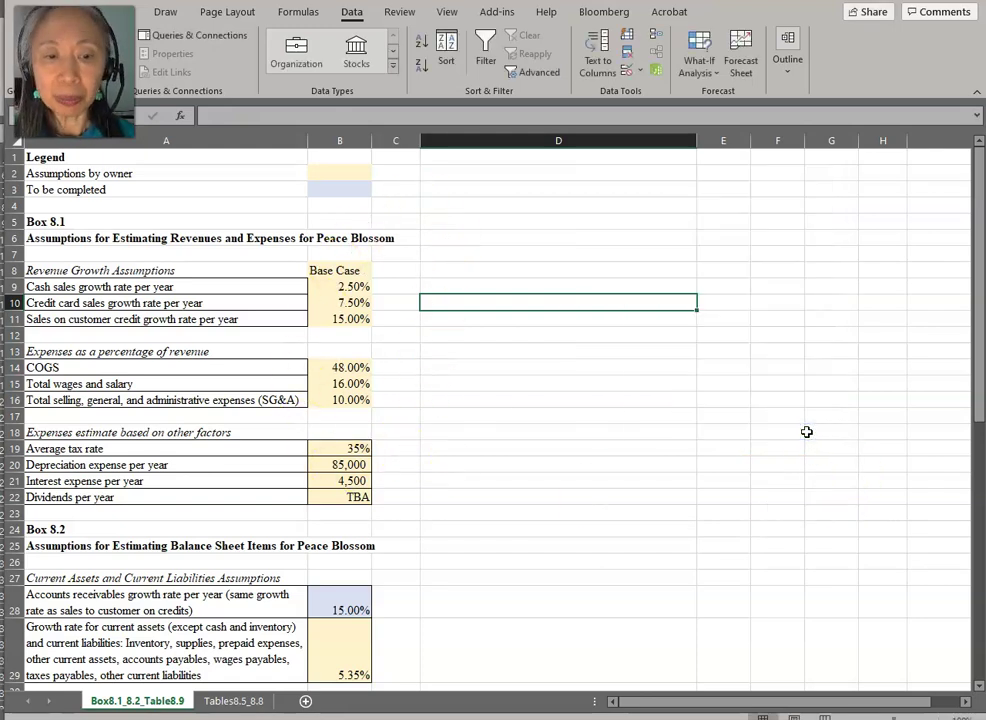
{"action": "scroll", "coordinate": [806, 431], "scroll_direction": "down", "scroll_amount": 10}
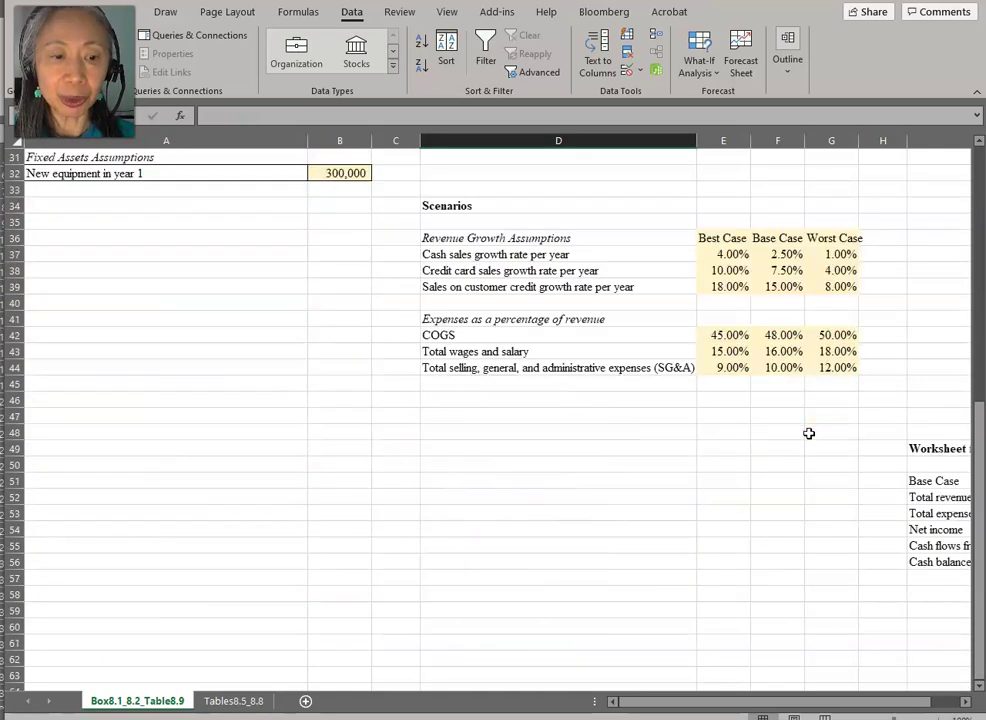
{"action": "left_click_drag", "start_coordinate": [869, 706], "coordinate": [975, 705]}
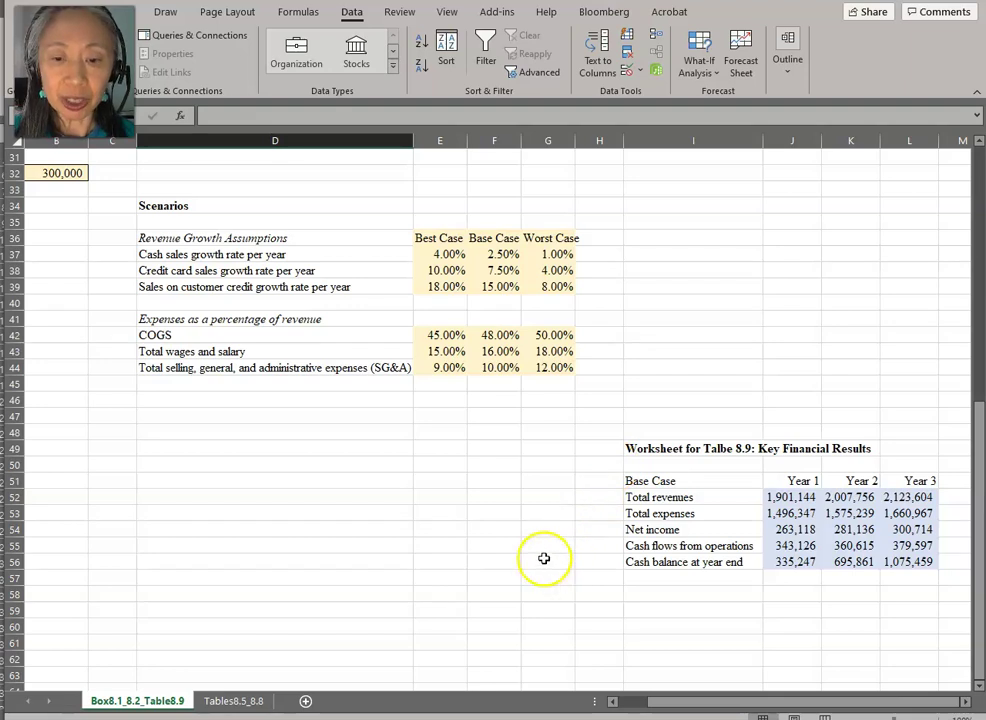
{"action": "left_click_drag", "start_coordinate": [744, 701], "coordinate": [698, 715]}
Step: Apply the Worst_Case scenario to the Box 8.1 assumptions and leave Scenario Manager
{"action": "scroll", "coordinate": [300, 460], "scroll_direction": "up", "scroll_amount": 10}
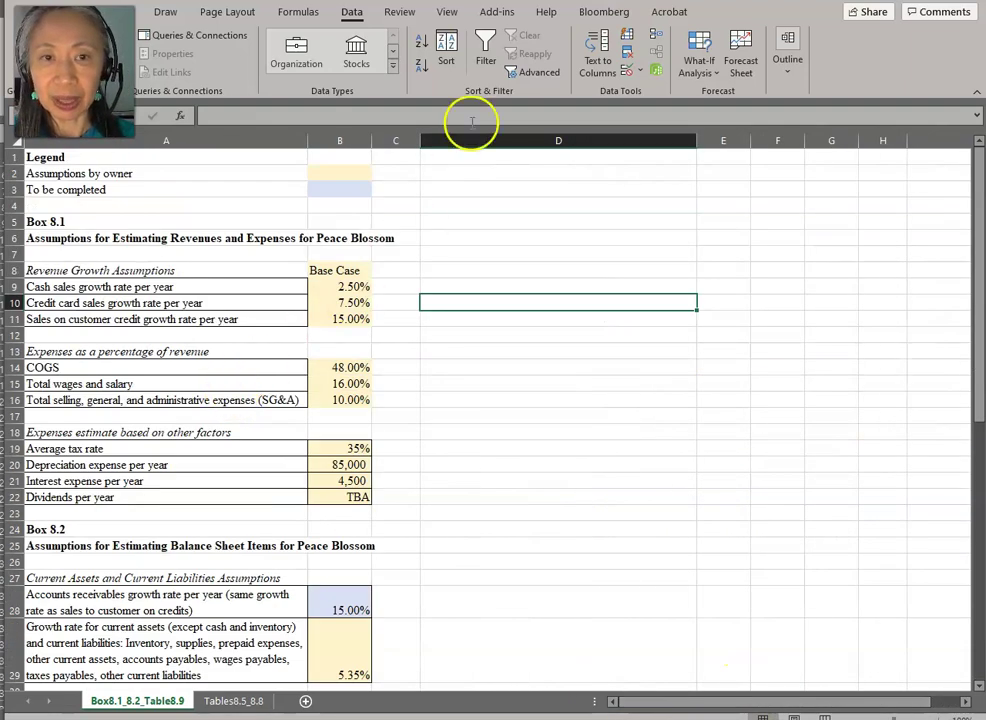
{"action": "left_click", "coordinate": [700, 50]}
{"action": "left_click", "coordinate": [708, 92]}
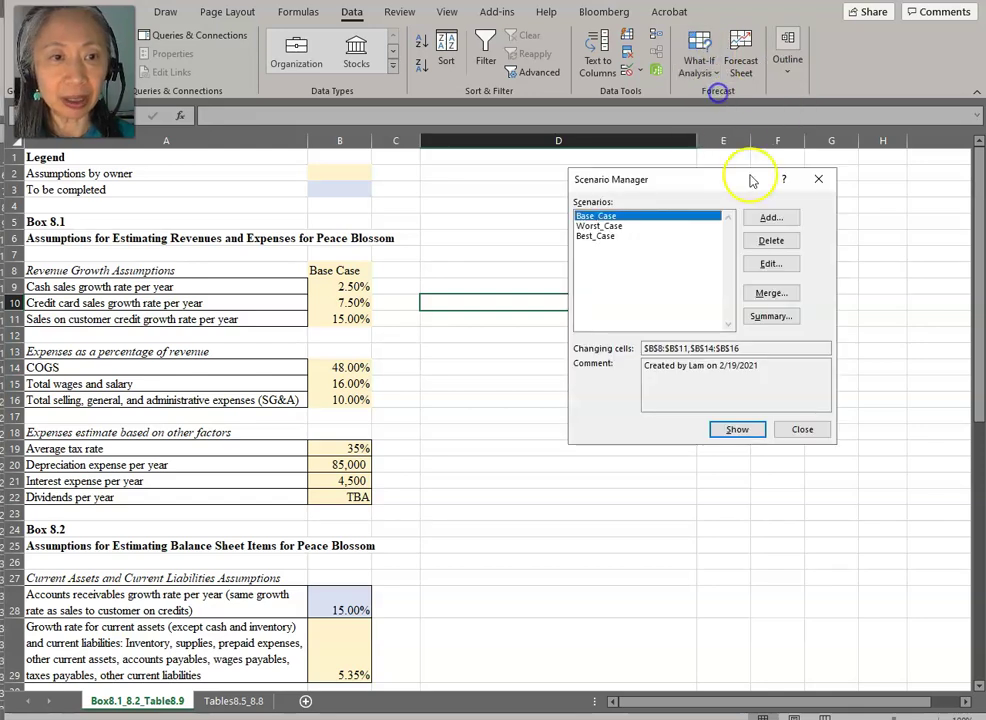
{"action": "left_click", "coordinate": [625, 225]}
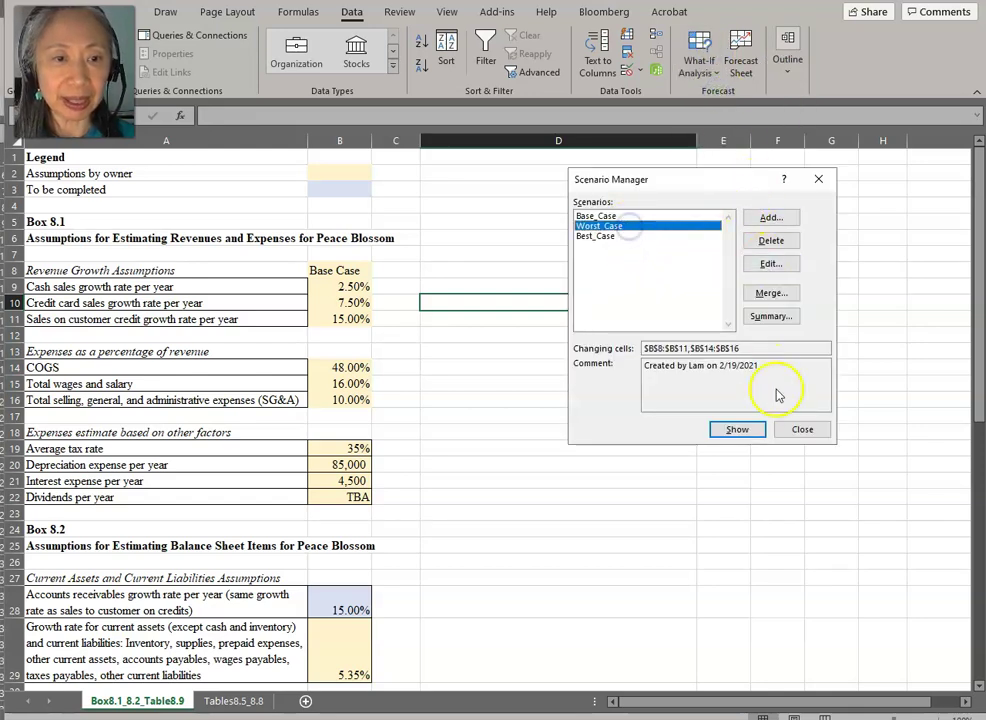
{"action": "left_click", "coordinate": [740, 430]}
{"action": "left_click", "coordinate": [808, 429]}
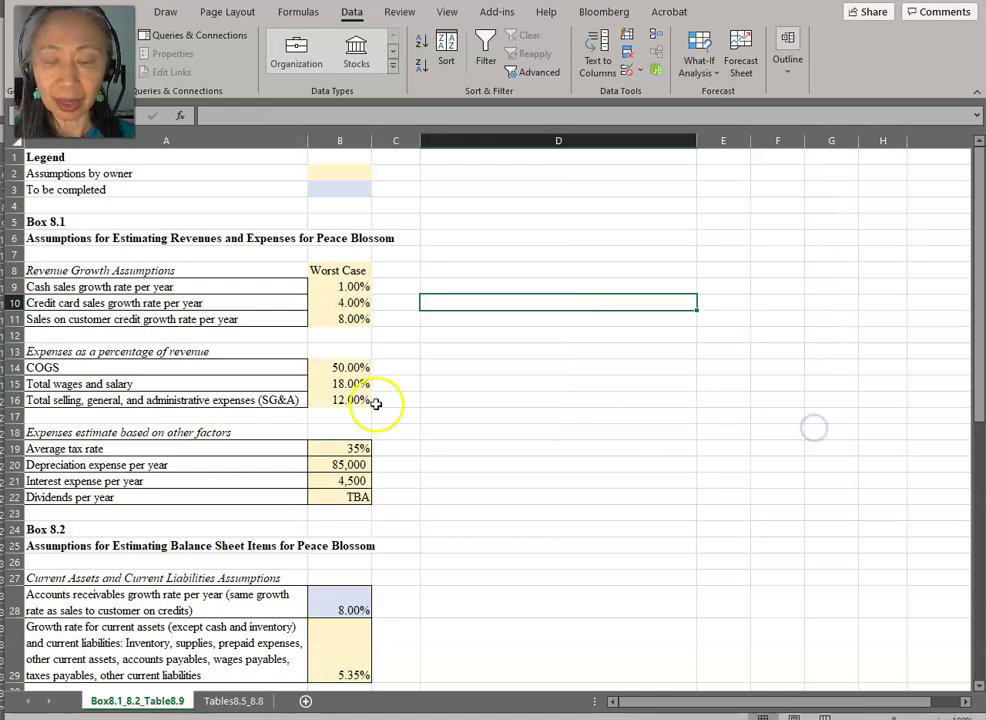
Step: Examine the pro forma income statements, cash flows and balance sheets on the Tables8.5_8.8 sheet under the worst case
{"action": "left_click", "coordinate": [233, 701]}
{"action": "scroll", "coordinate": [772, 451], "scroll_direction": "up", "scroll_amount": 15}
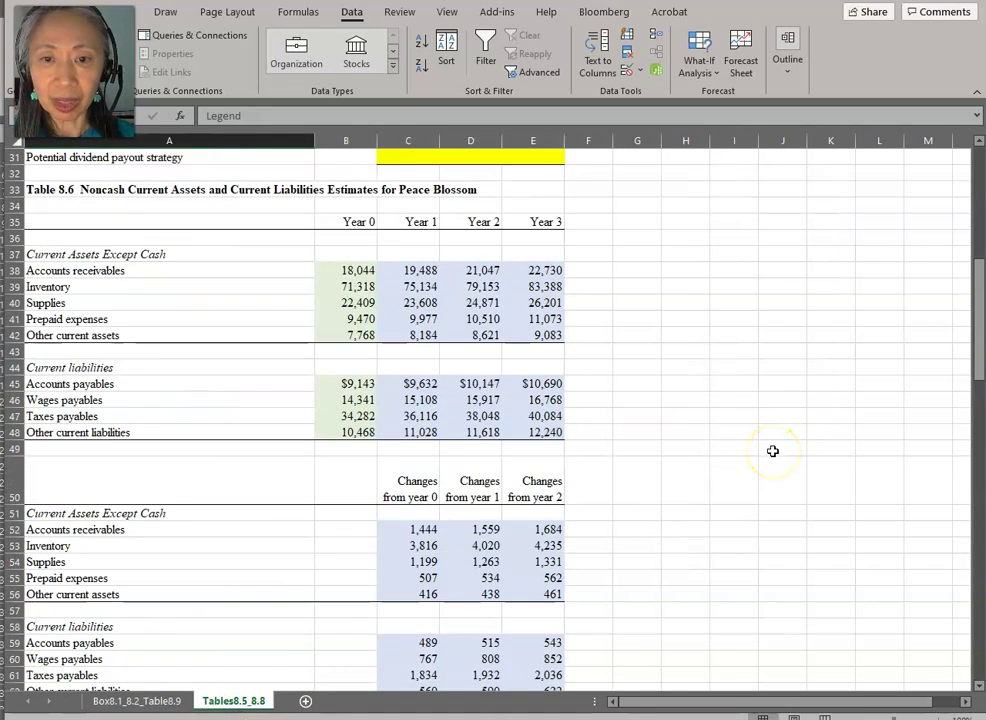
{"action": "scroll", "coordinate": [772, 451], "scroll_direction": "up", "scroll_amount": 8}
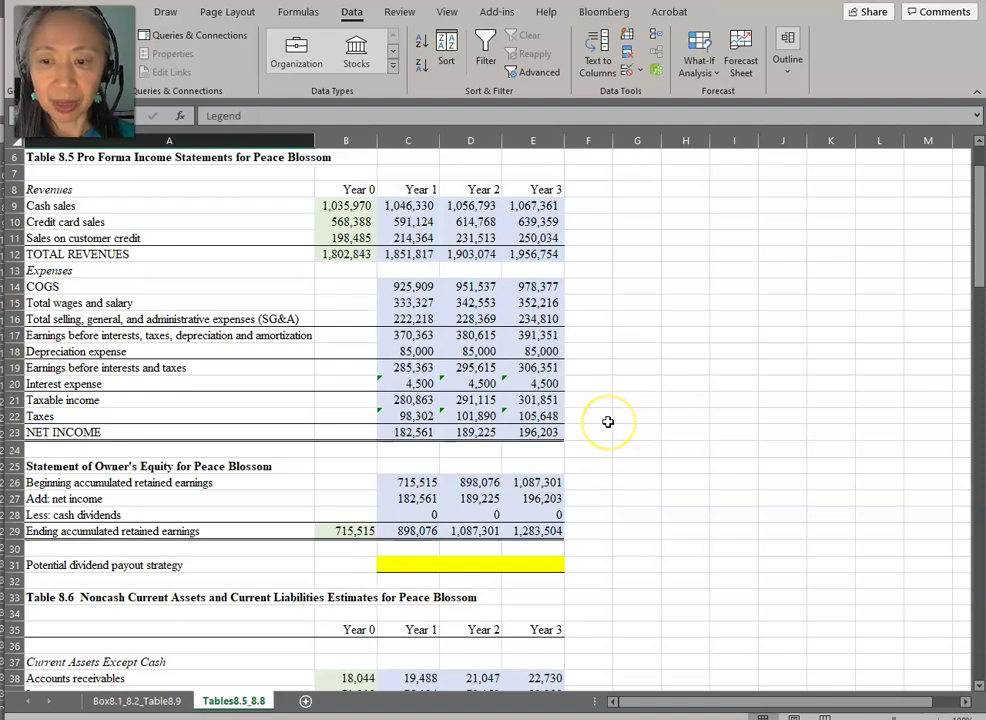
{"action": "scroll", "coordinate": [607, 421], "scroll_direction": "down", "scroll_amount": 17}
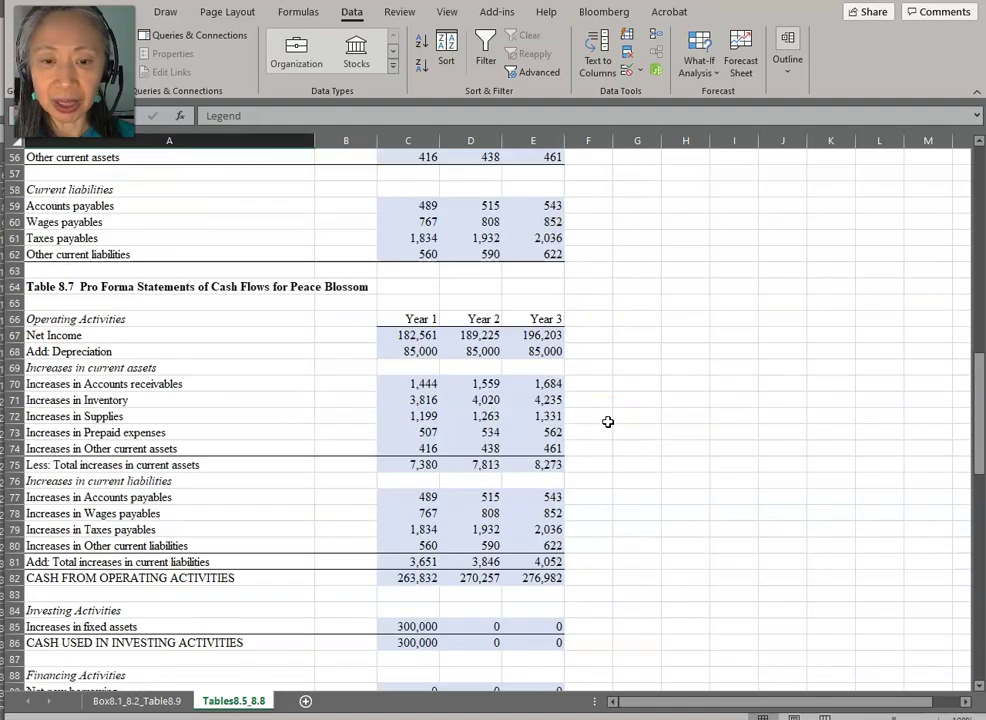
{"action": "scroll", "coordinate": [607, 421], "scroll_direction": "down", "scroll_amount": 8}
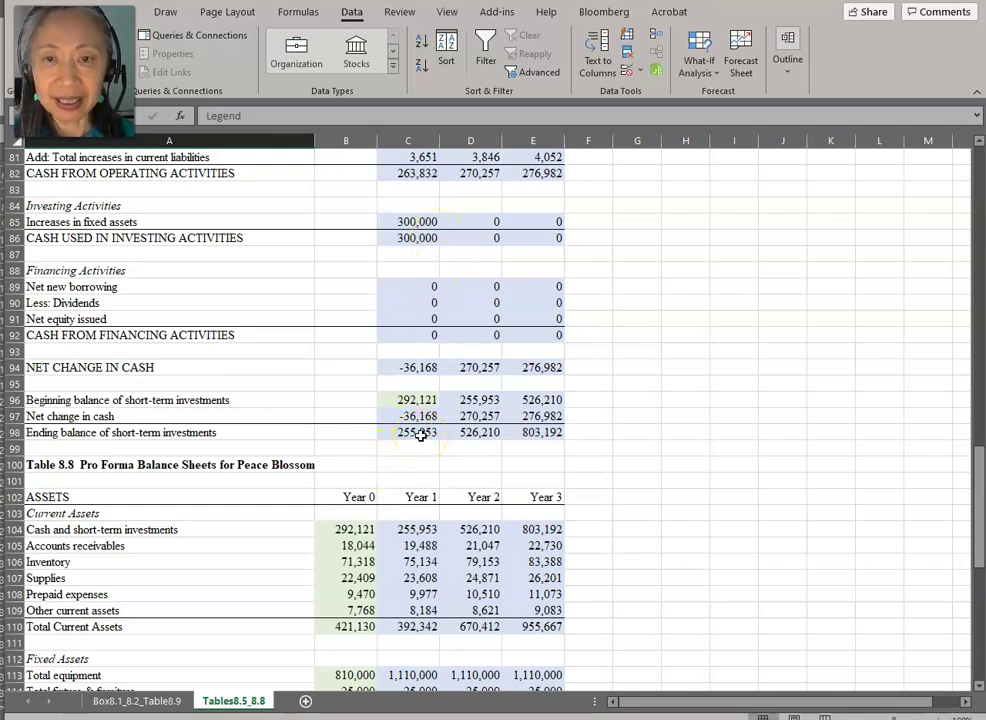
Step: Return to the Box8.1_8.2_Table8.9 sheet and show the Best_Case scenario, keeping the Table 8.9 worksheet clear of the Scenario Manager window
{"action": "key", "text": "ctrl+Page_Up"}
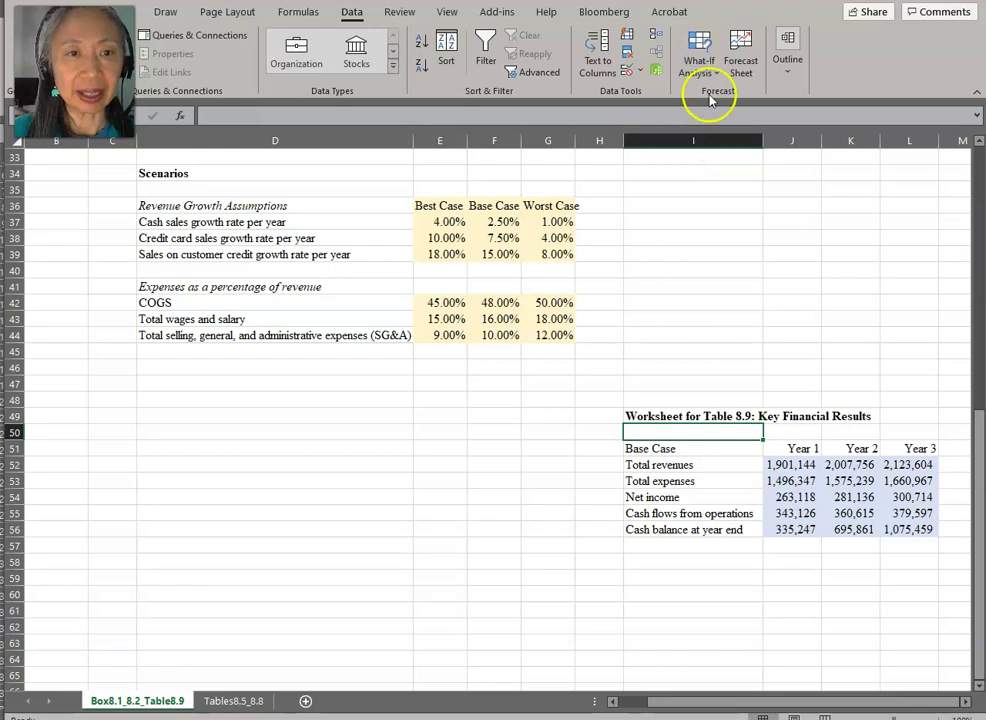
{"action": "left_click", "coordinate": [700, 60]}
{"action": "left_click", "coordinate": [738, 94]}
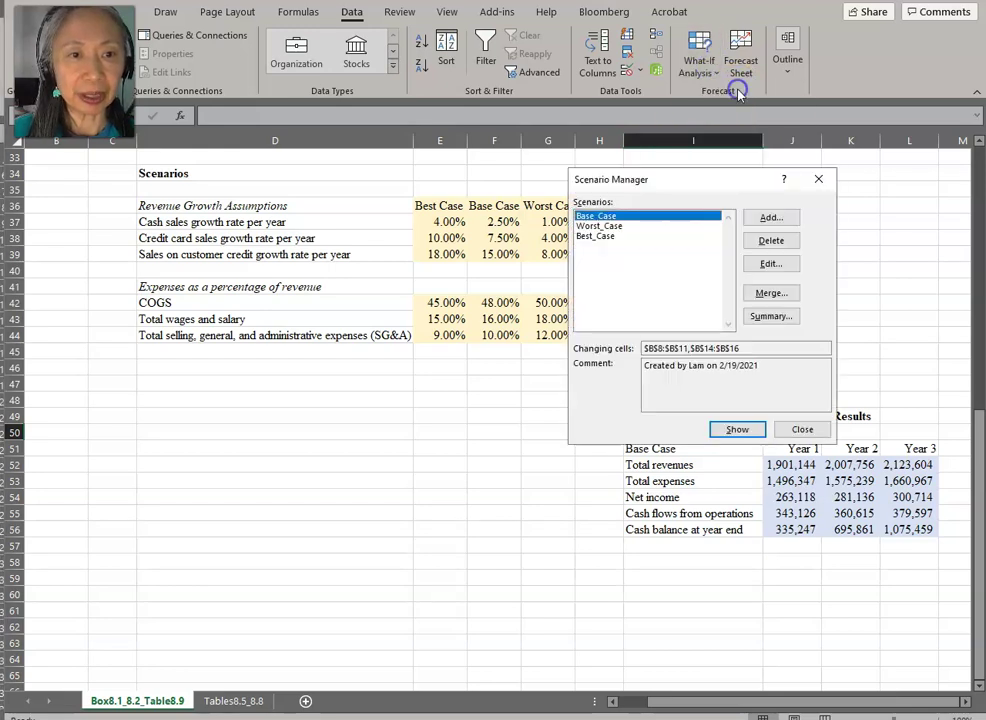
{"action": "left_click", "coordinate": [622, 236]}
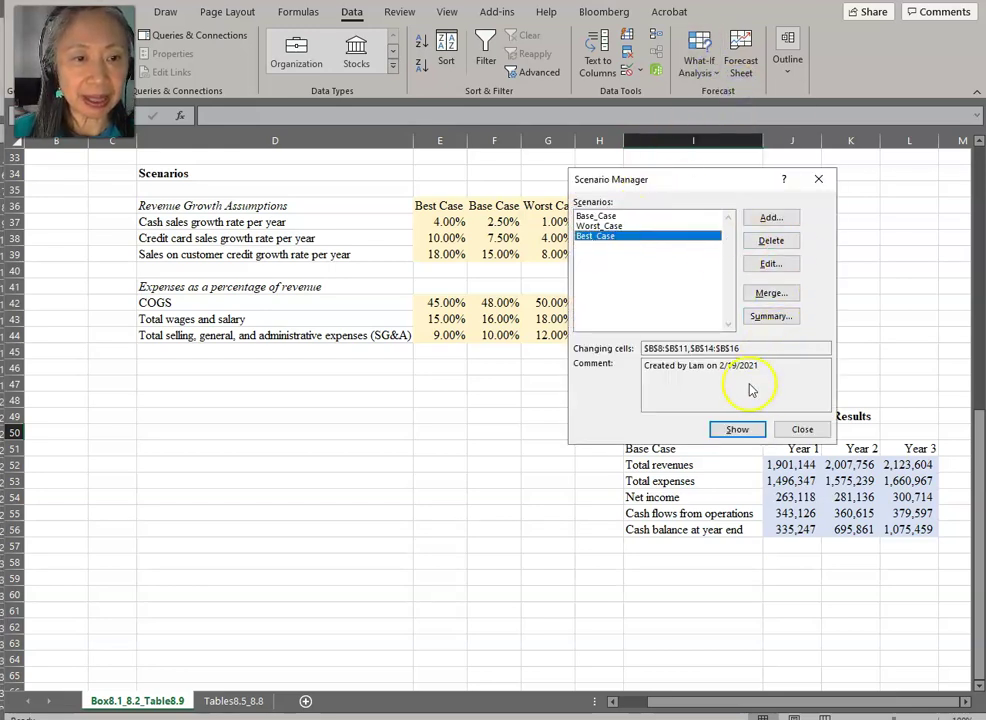
{"action": "left_click", "coordinate": [737, 429]}
{"action": "left_click", "coordinate": [812, 430]}
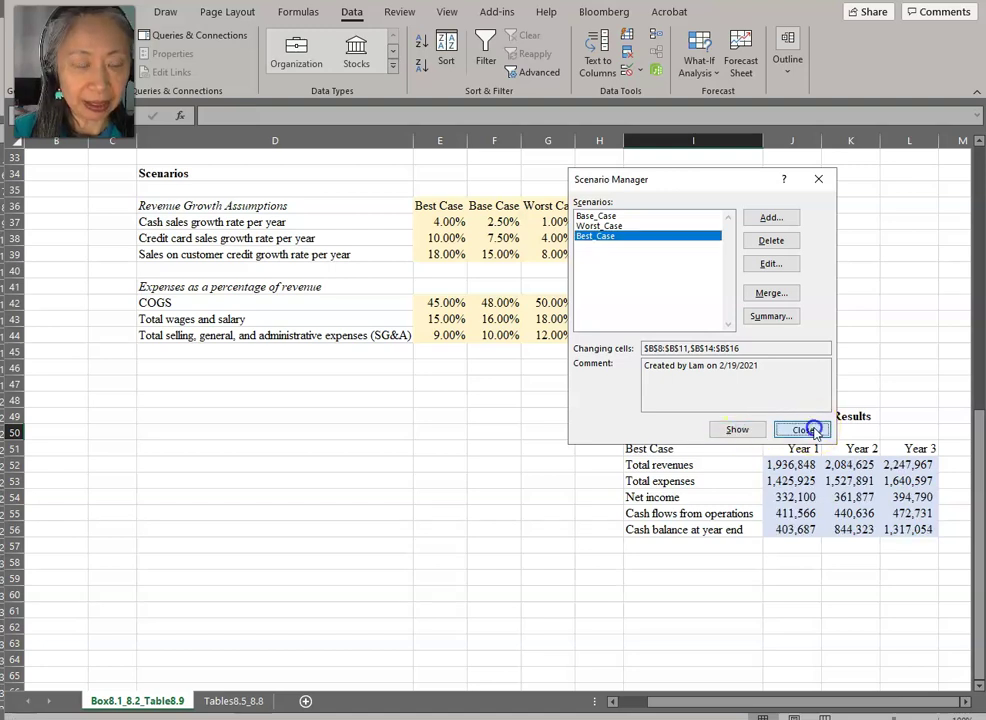
{"action": "left_click_drag", "start_coordinate": [719, 178], "coordinate": [703, 110]}
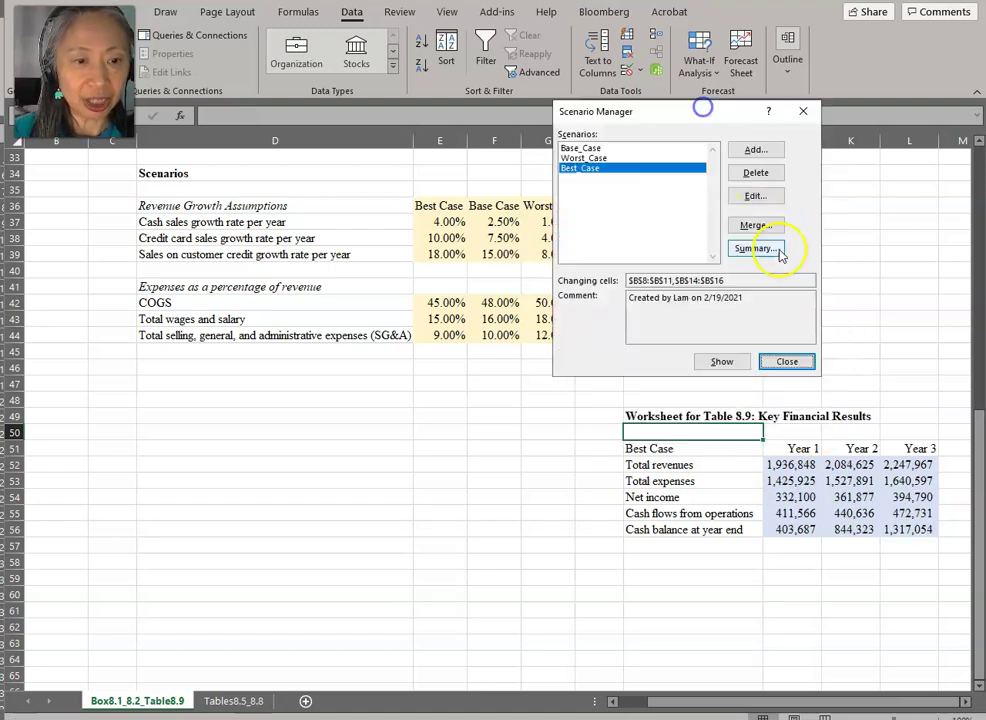
Step: Show the Worst_Case results in Table 8.9, restore the Base_Case scenario, and leave Scenario Manager
{"action": "left_click", "coordinate": [600, 157]}
{"action": "left_click", "coordinate": [718, 363]}
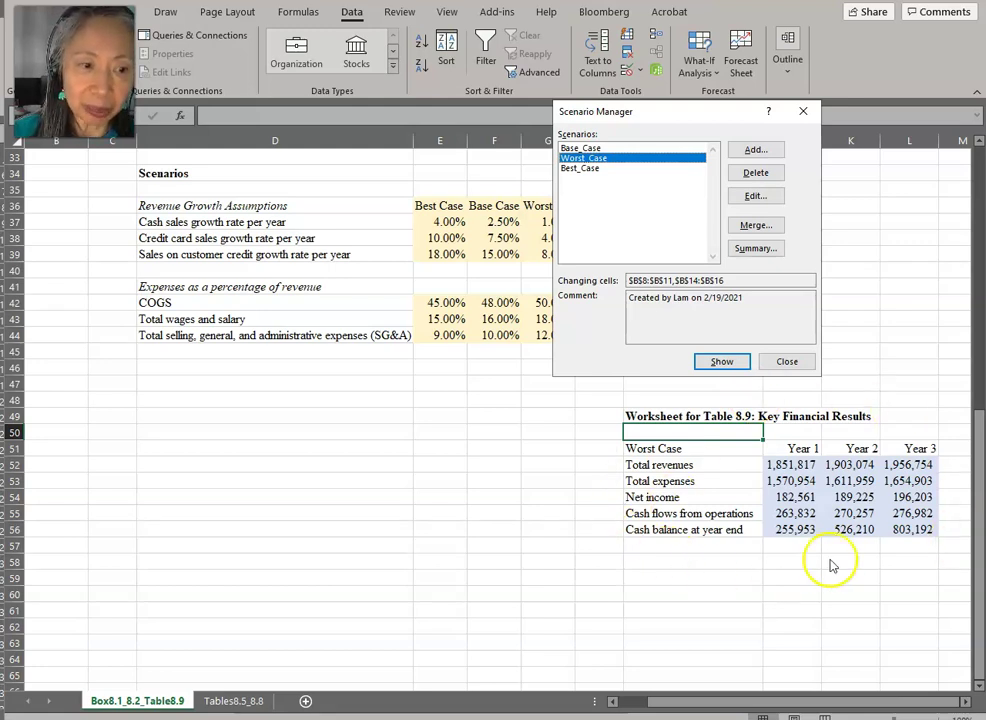
{"action": "left_click", "coordinate": [624, 147]}
{"action": "left_click", "coordinate": [737, 364]}
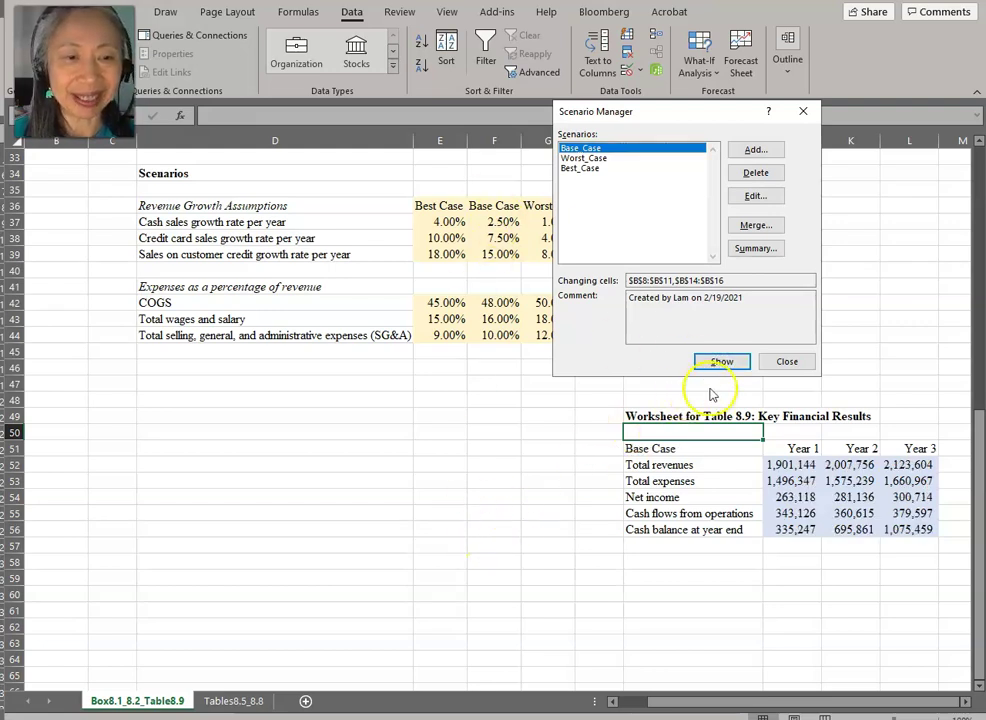
{"action": "left_click", "coordinate": [792, 363]}
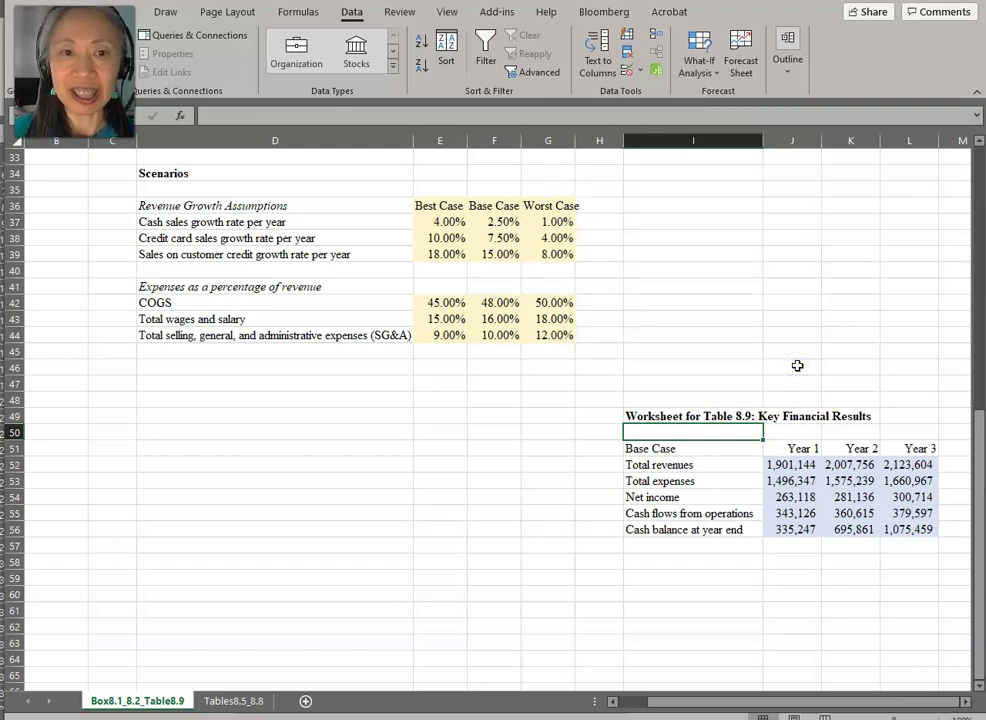